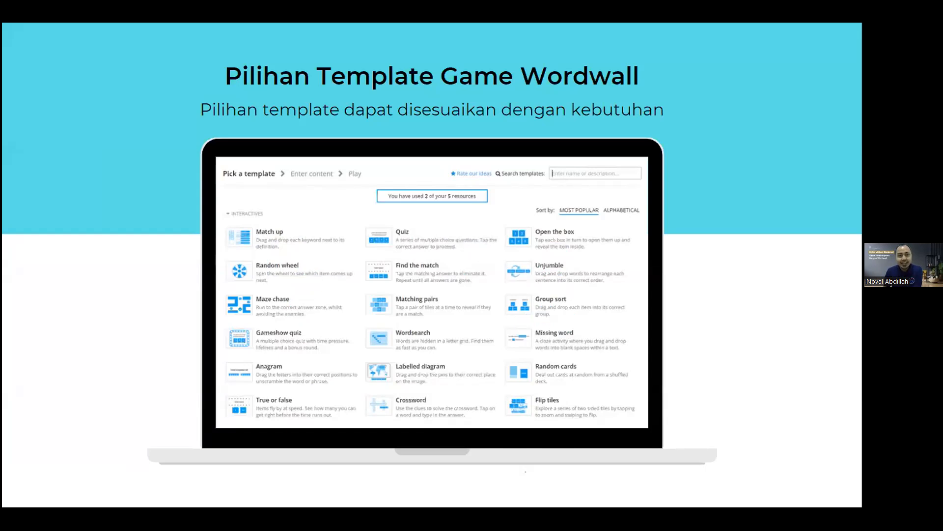
- Go through the presentation slides on Wordwall game templates and account registration up to the New folder slide, and exit the slideshow
{"action": "key", "text": "Right"}
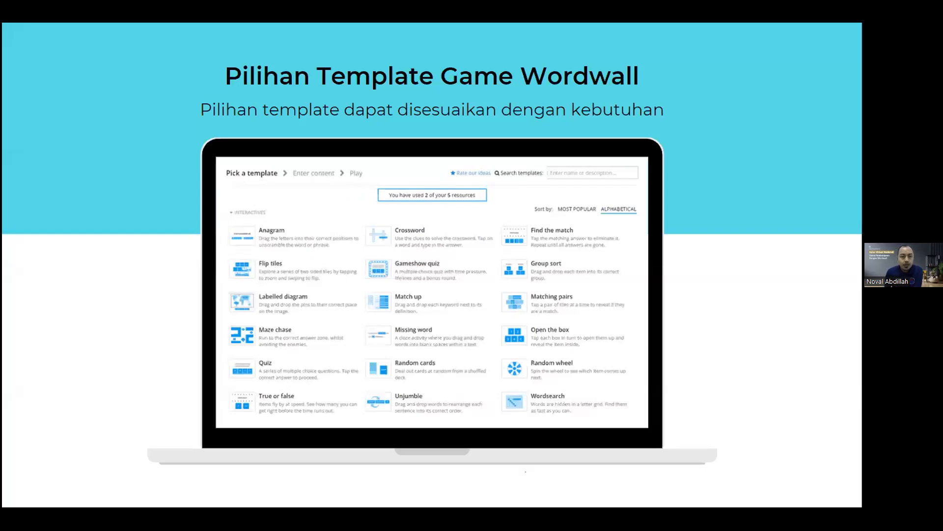
{"action": "key", "text": "Right"}
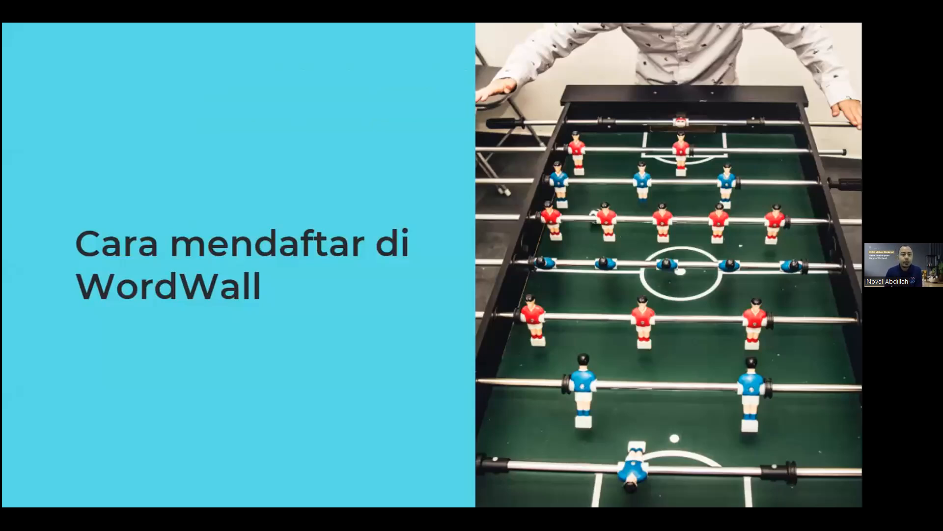
{"action": "left_click", "coordinate": [227, 264]}
{"action": "key", "text": "Right"}
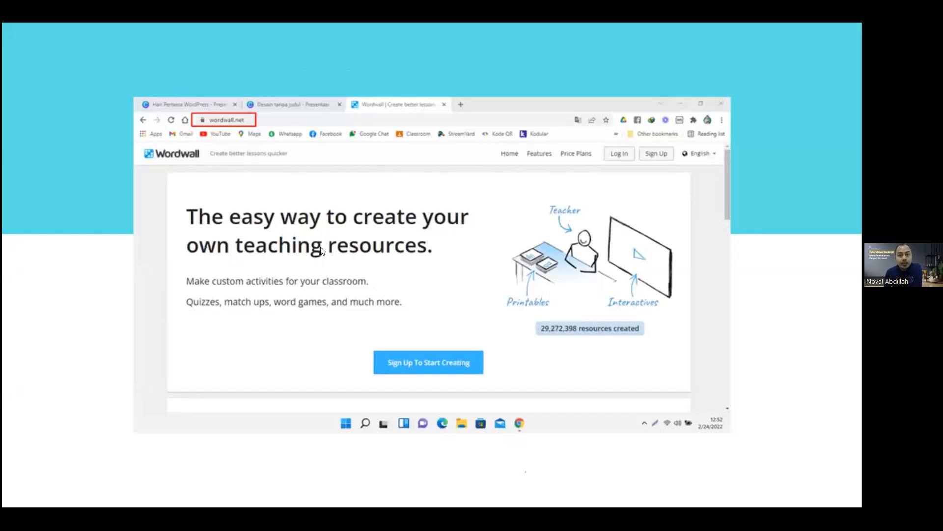
{"action": "key", "text": "Right"}
{"action": "key", "text": "Right"}
{"action": "key", "text": "Right"}
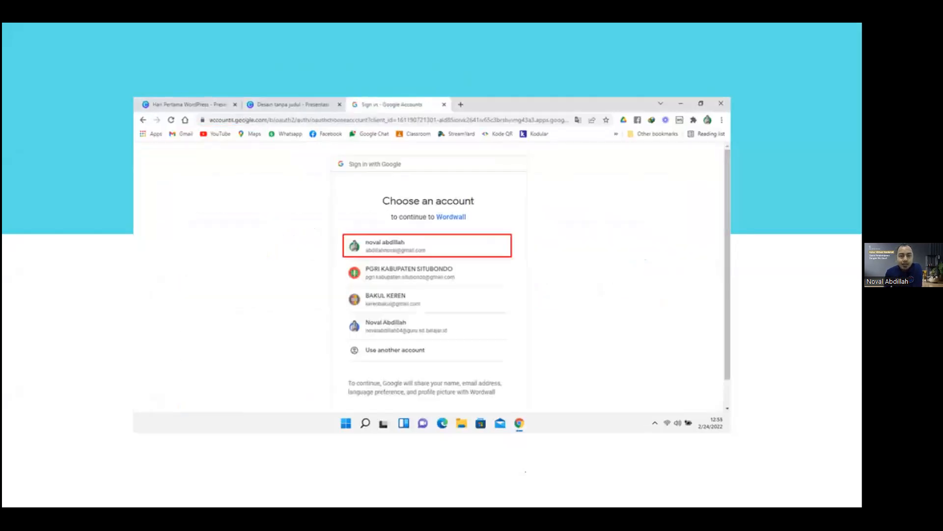
{"action": "key", "text": "Right"}
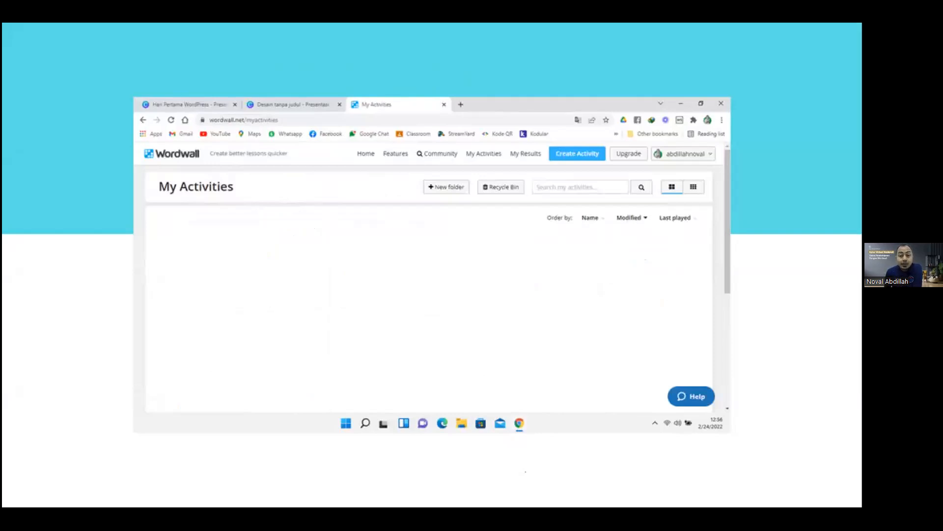
{"action": "key", "text": "Right"}
{"action": "key", "text": "Left"}
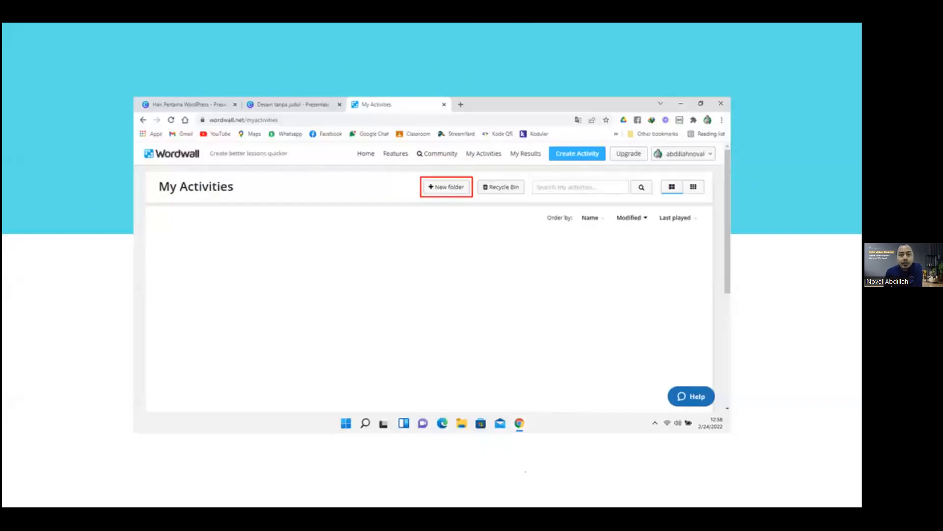
{"action": "key", "text": "Right"}
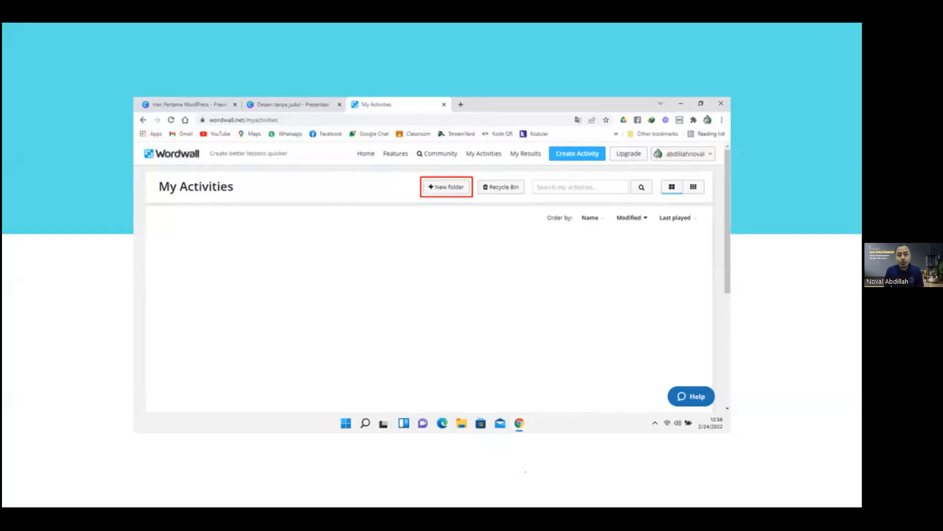
{"action": "key", "text": "Escape"}
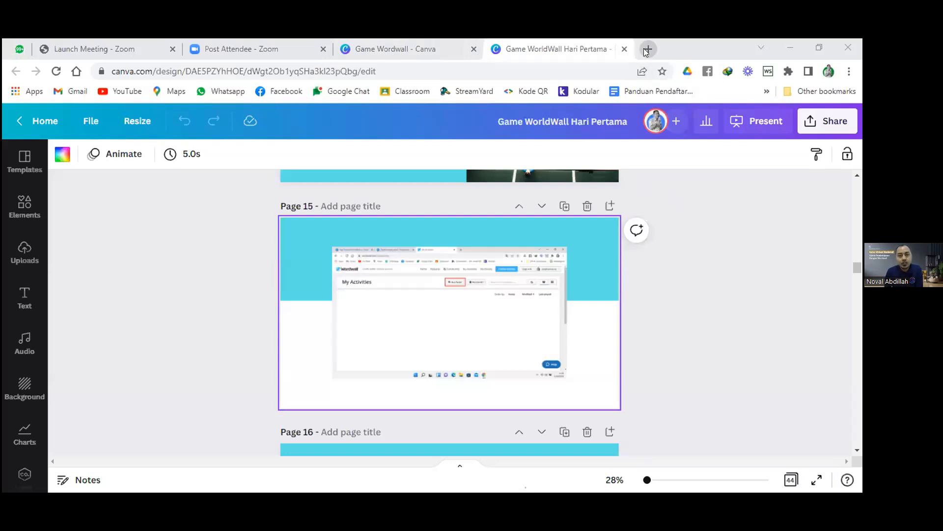
- Close the Game Wordwall project folder and both Zoom pages, keeping the Game WorldWall Hari Pertama design open
{"action": "left_click", "coordinate": [418, 49]}
{"action": "left_click", "coordinate": [419, 50]}
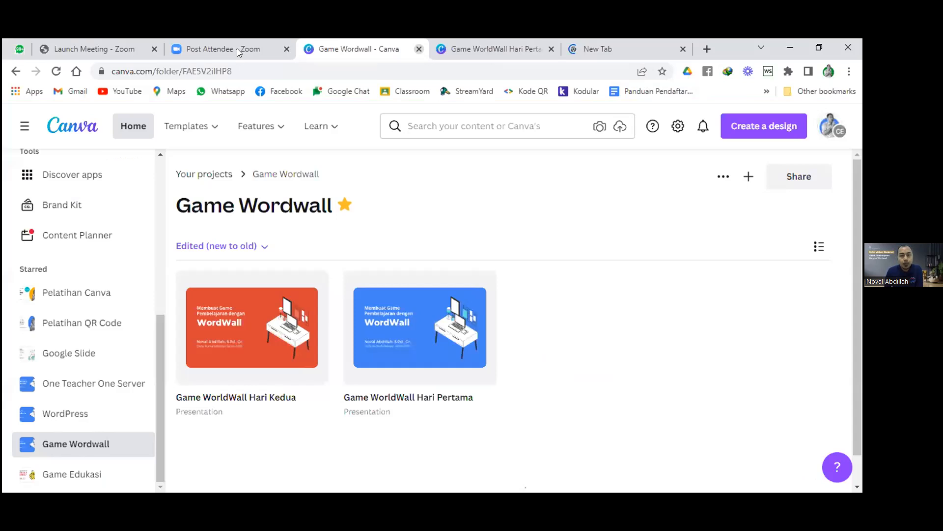
{"action": "left_click", "coordinate": [239, 50]}
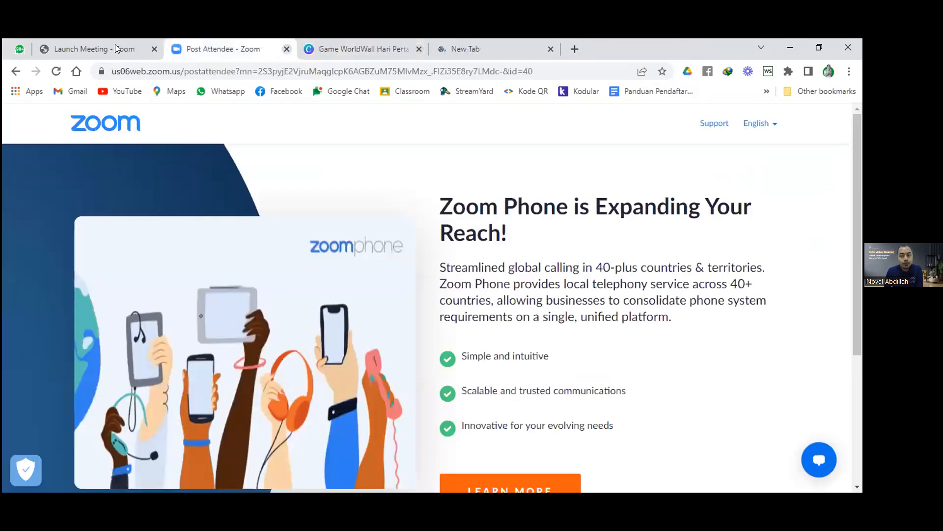
{"action": "key", "text": "ctrl+w"}
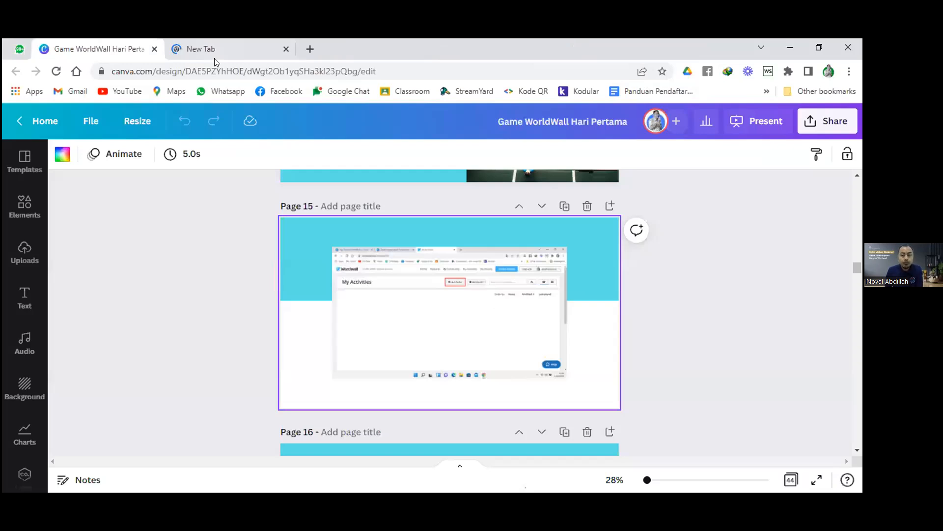
- Search Google for "wordwall" in the empty browser tab and open the Wordwall website from the results
{"action": "left_click", "coordinate": [214, 59]}
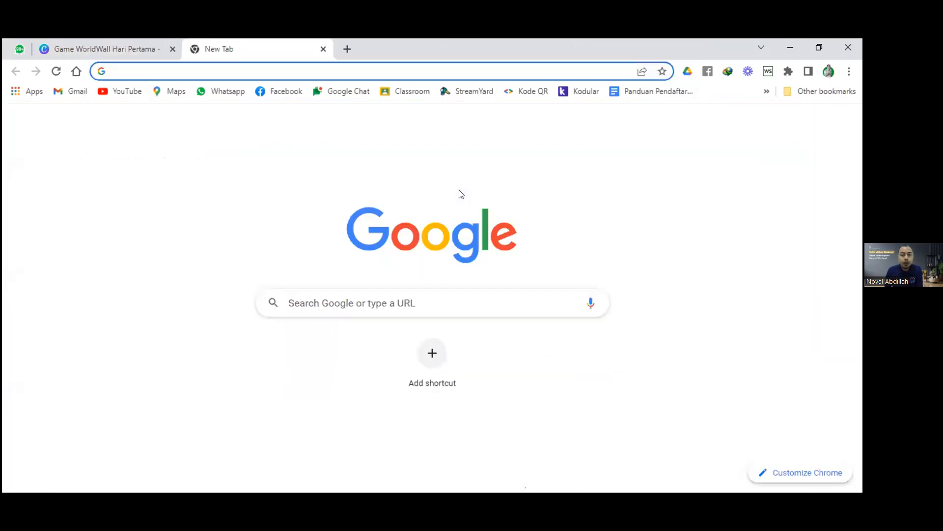
{"action": "left_click", "coordinate": [352, 299]}
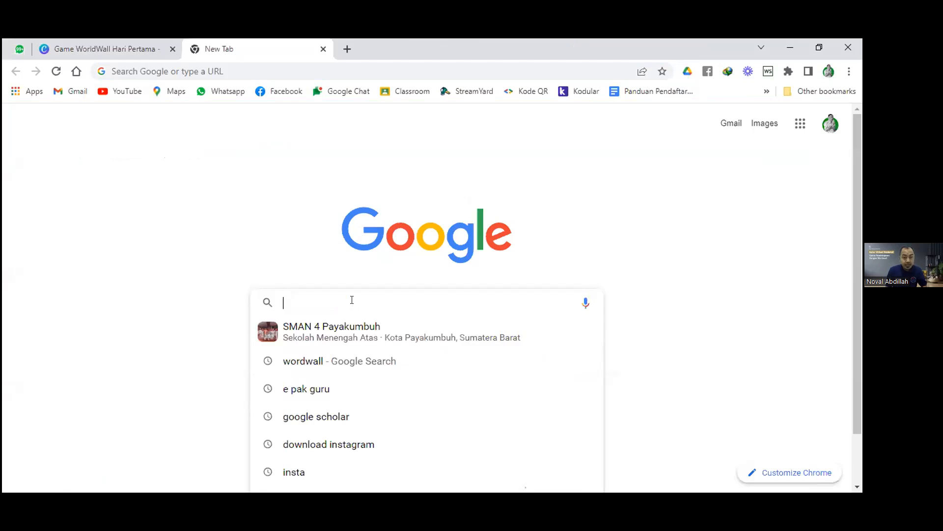
{"action": "type", "text": "wordwa"}
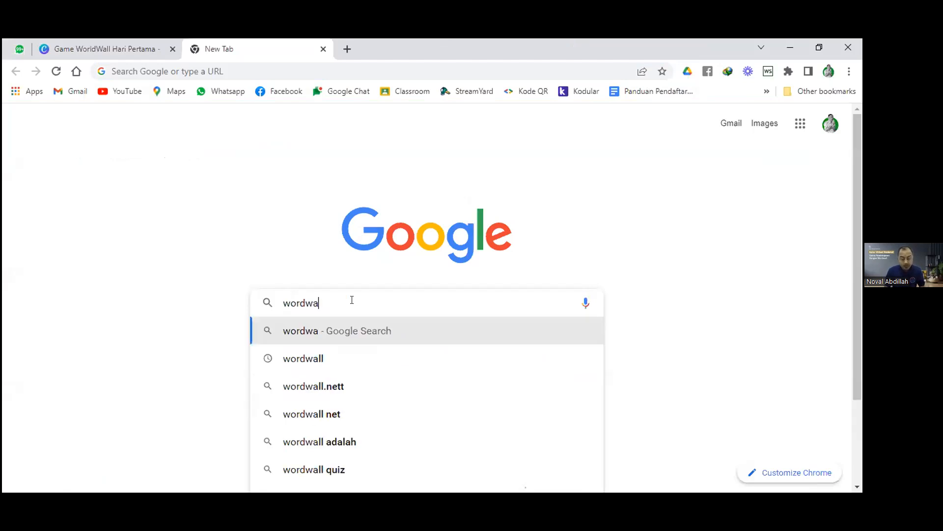
{"action": "type", "text": "ll"}
{"action": "key", "text": "Return"}
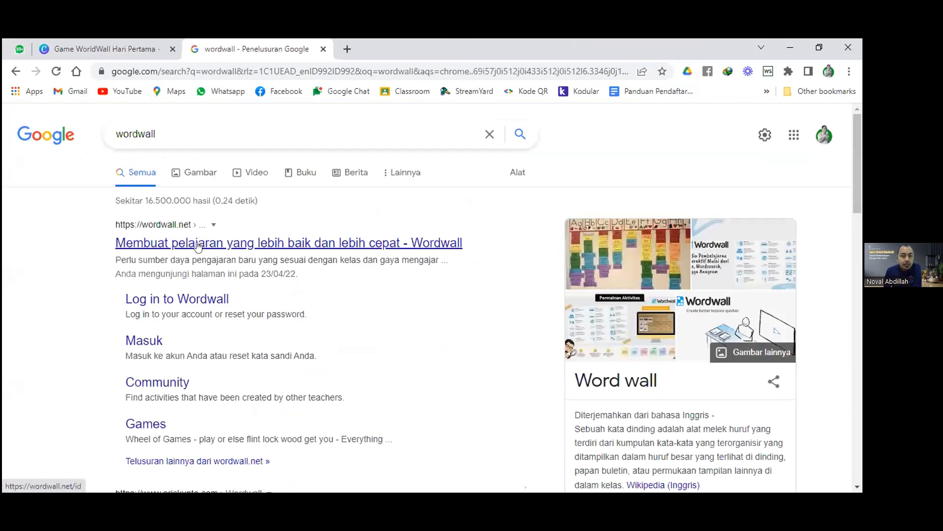
{"action": "left_click", "coordinate": [197, 240]}
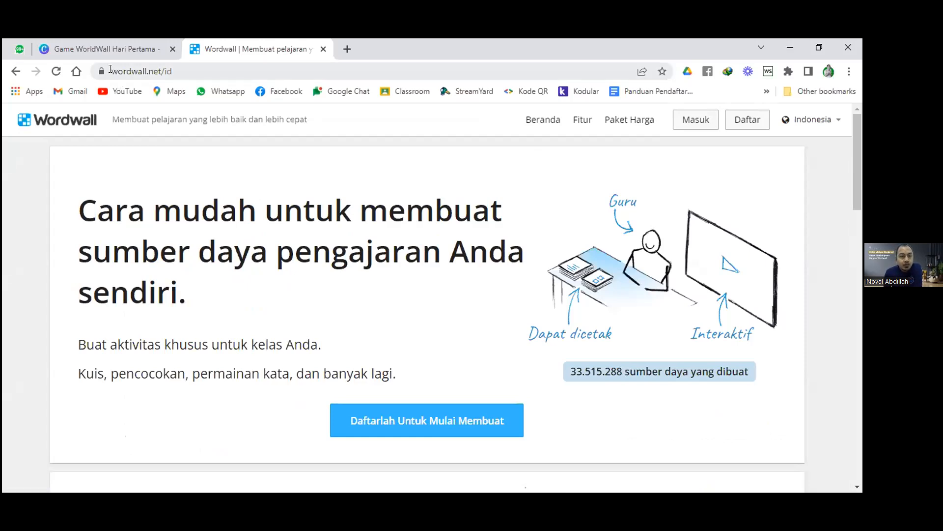
- Highlight the wordwall.net address of the open site to show it, and clear the selection
{"action": "left_click", "coordinate": [110, 71]}
{"action": "left_click_drag", "start_coordinate": [132, 67], "coordinate": [175, 70]}
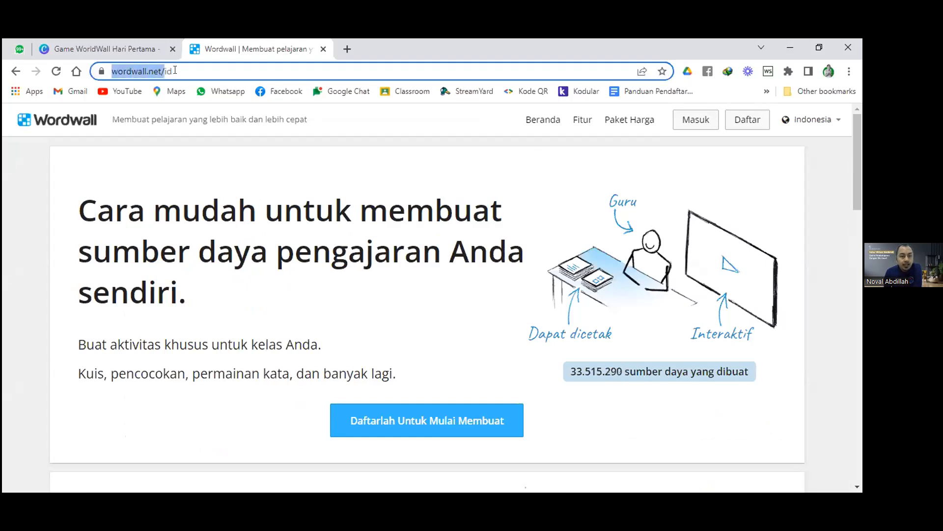
{"action": "left_click", "coordinate": [195, 71]}
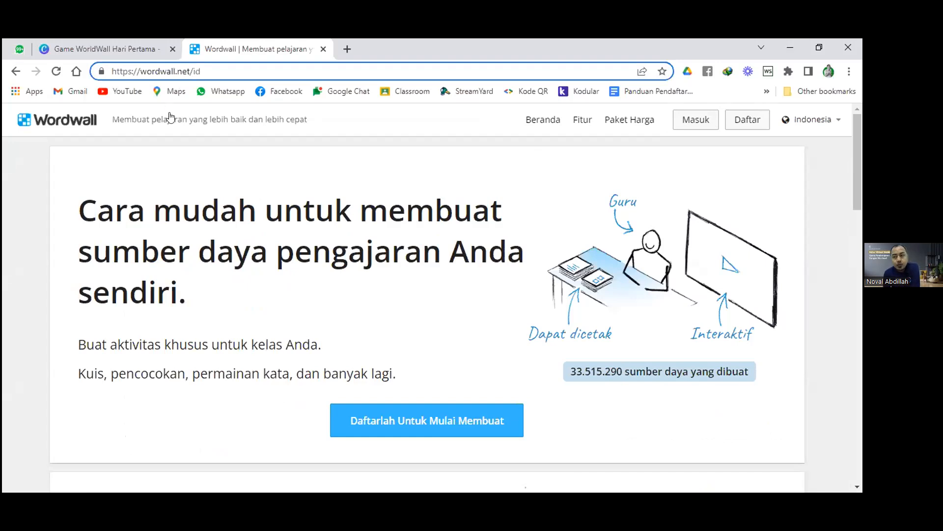
{"action": "left_click", "coordinate": [222, 166]}
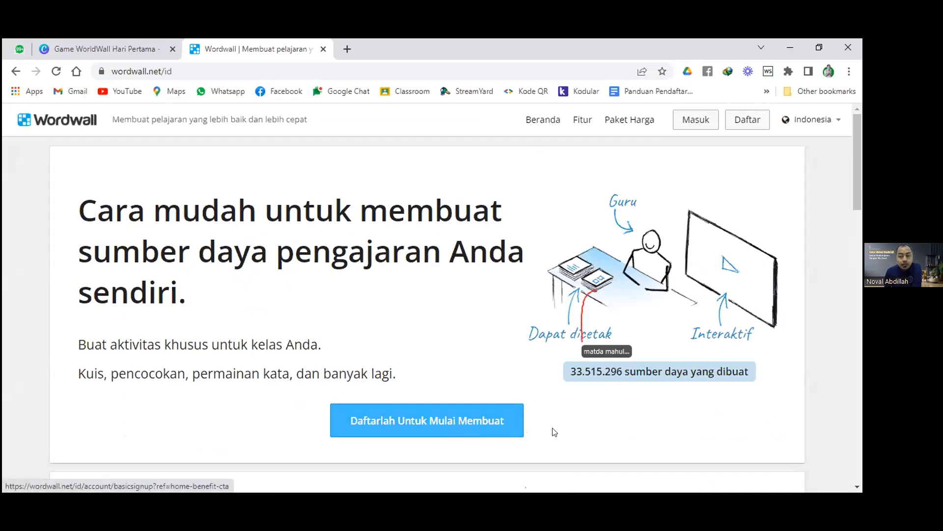
- Open the Wordwall Basic account sign-up form and go through its email, password and password confirmation fields
{"action": "left_click", "coordinate": [425, 421]}
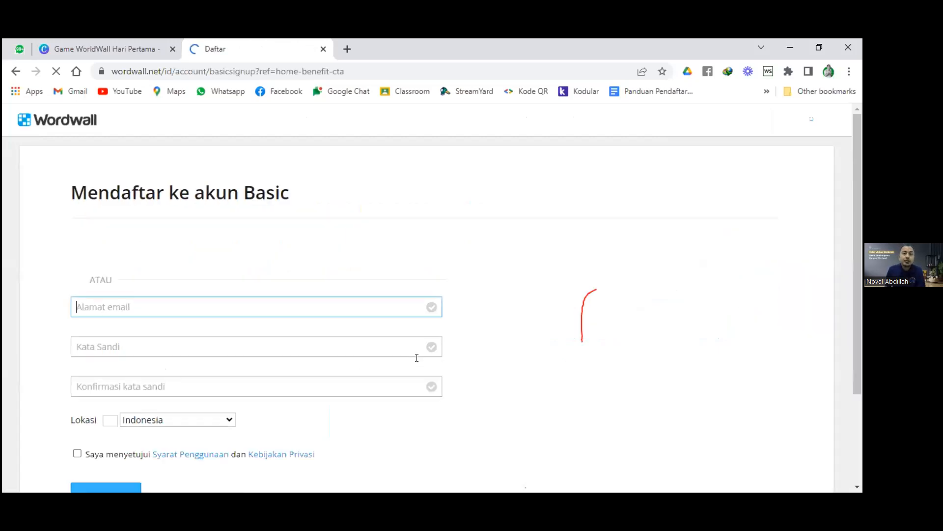
{"action": "scroll", "coordinate": [449, 271], "scroll_direction": "down", "scroll_amount": 2}
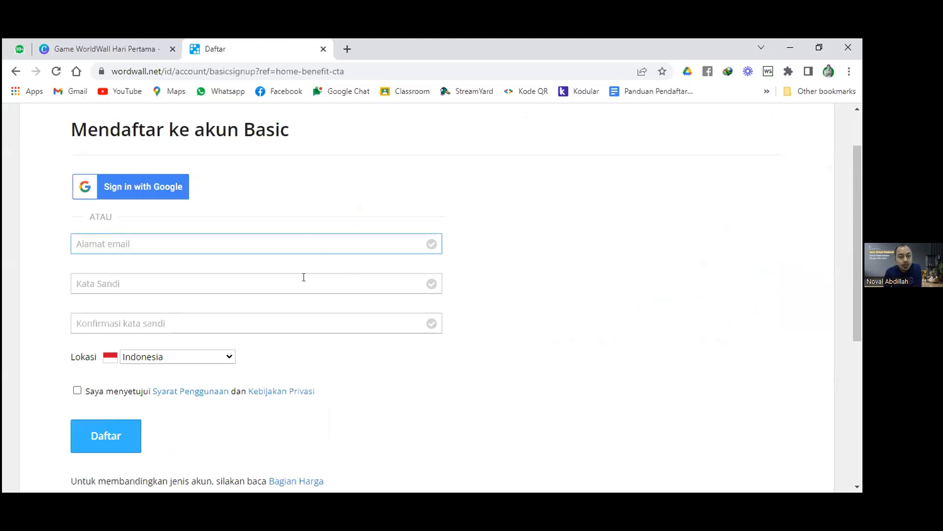
{"action": "key", "text": "Tab"}
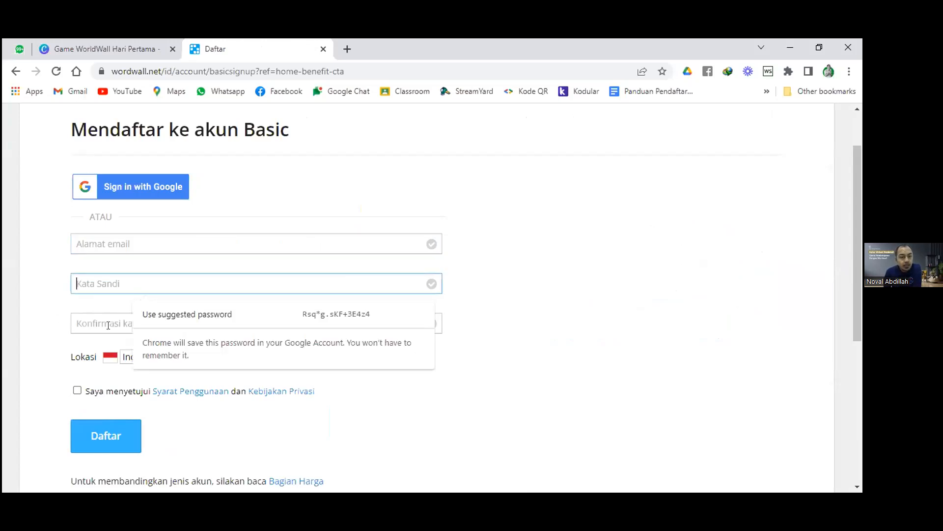
{"action": "key", "text": "Tab"}
{"action": "left_click", "coordinate": [99, 338]}
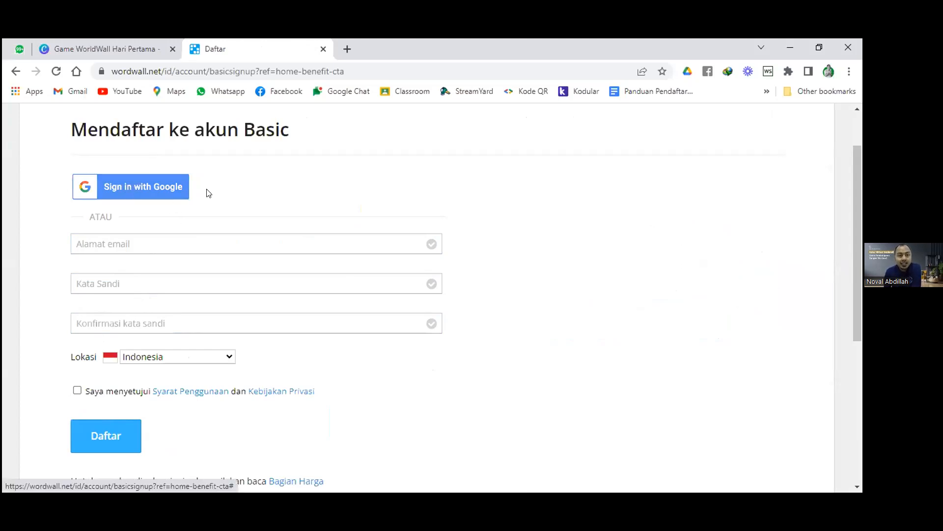
- Start signing up with Google and choose to use another account
{"action": "left_click", "coordinate": [137, 188]}
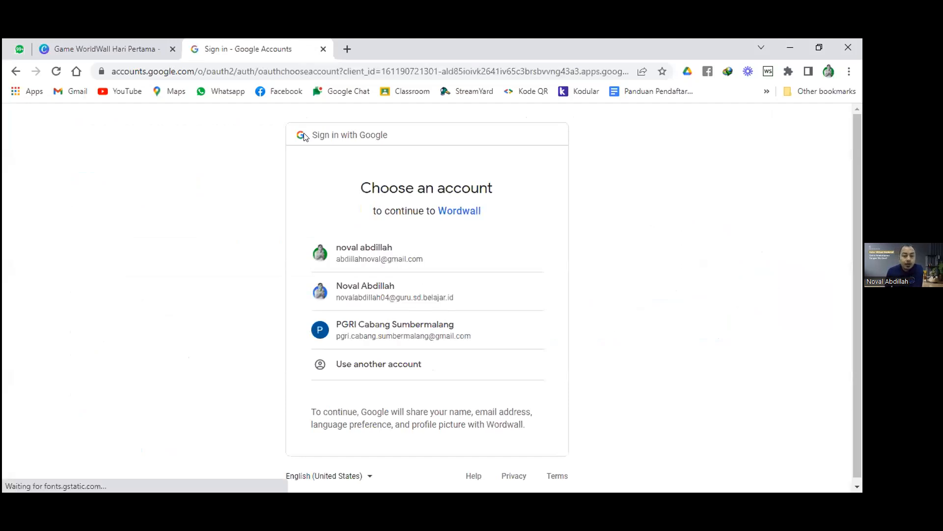
{"action": "scroll", "coordinate": [475, 249], "scroll_direction": "down", "scroll_amount": 1}
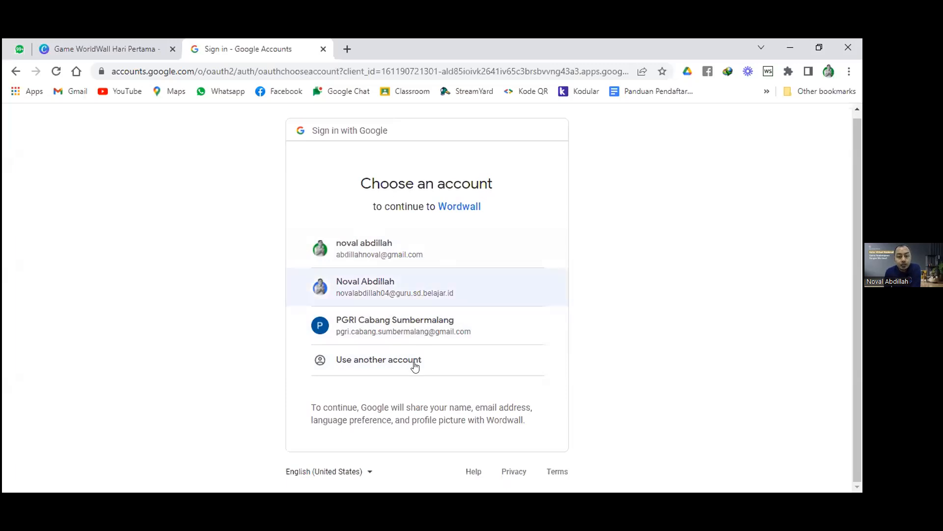
{"action": "left_click", "coordinate": [469, 358]}
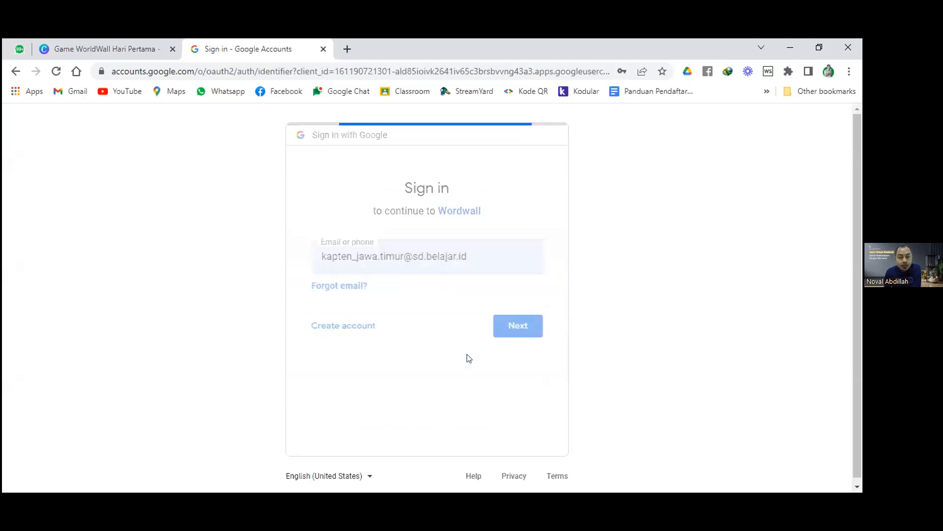
- Fill in the Google account's saved email and sign in to Wordwall with the account password
{"action": "left_click", "coordinate": [481, 265]}
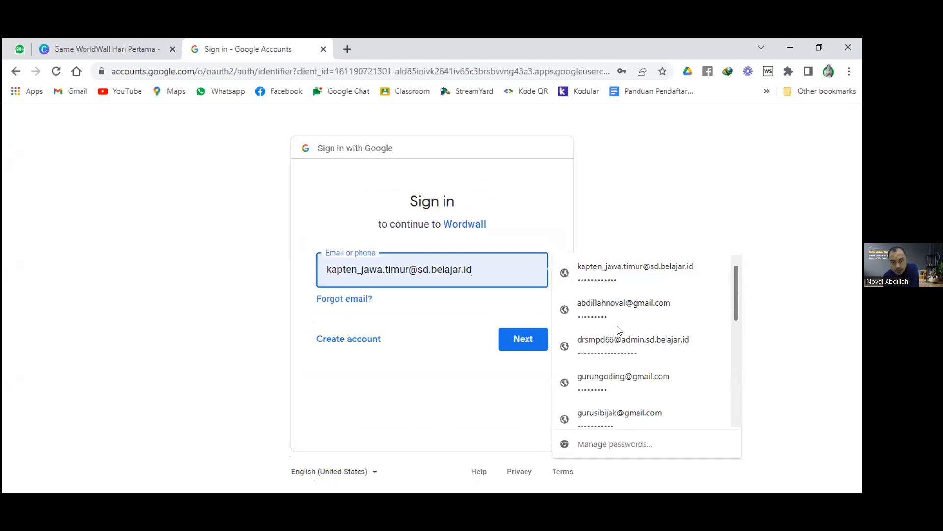
{"action": "scroll", "coordinate": [621, 331], "scroll_direction": "down", "scroll_amount": 1}
{"action": "left_click", "coordinate": [532, 350]}
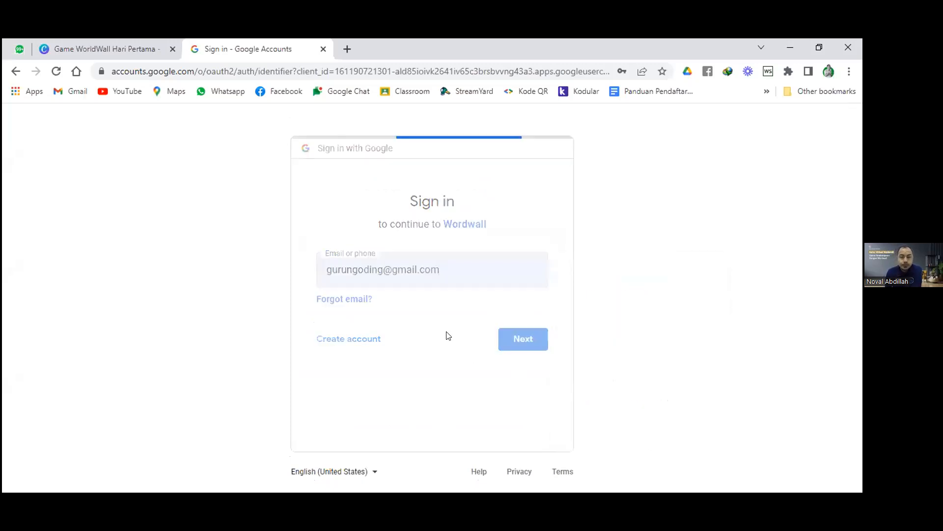
{"action": "key", "text": "Return"}
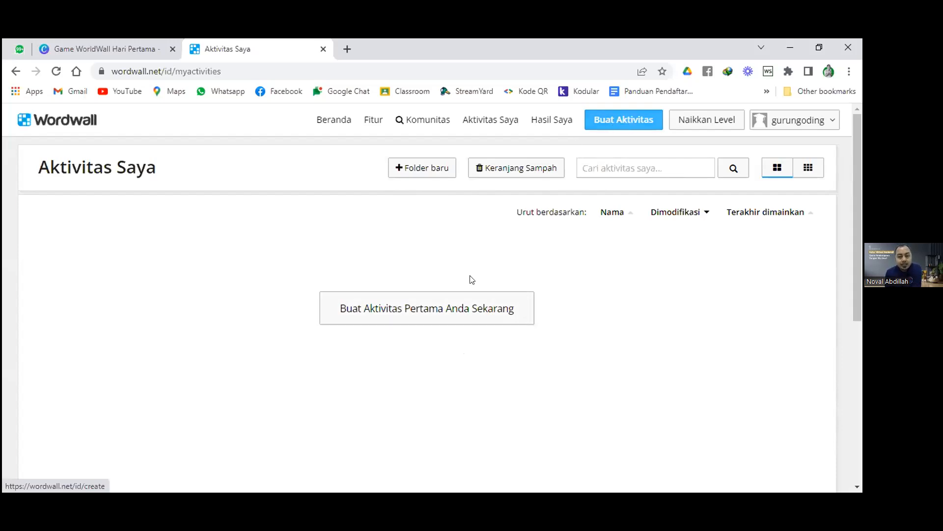
- Start creating the first activity, and sort the templates alphabetically and back by most popular
{"action": "left_click", "coordinate": [425, 309]}
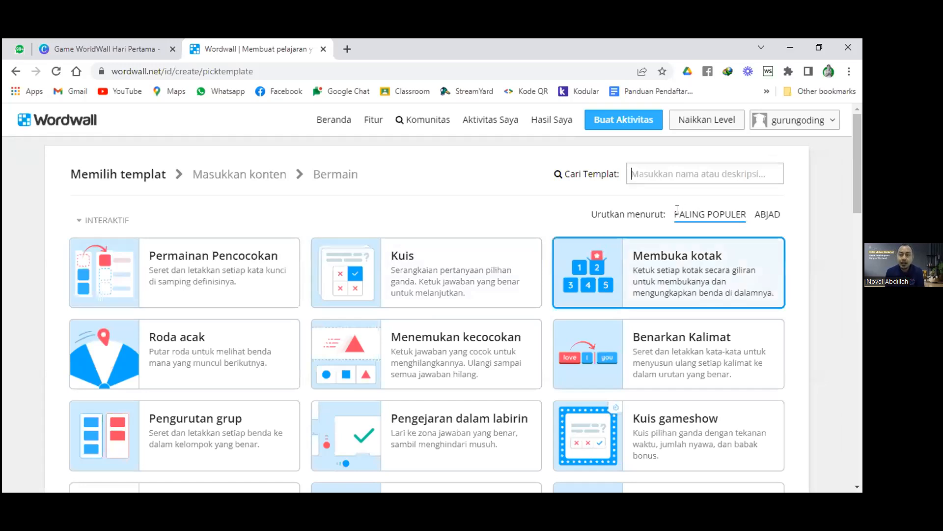
{"action": "left_click_drag", "start_coordinate": [675, 211], "coordinate": [748, 215]}
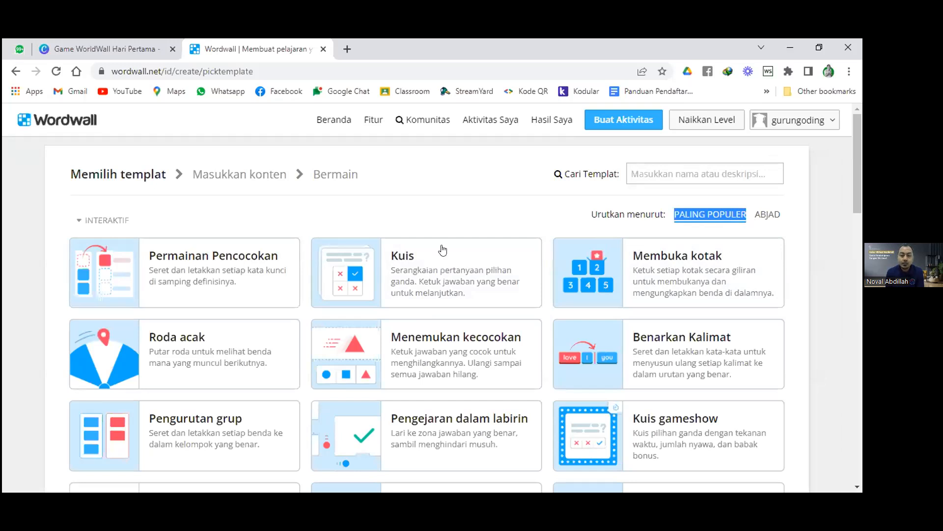
{"action": "left_click", "coordinate": [758, 208]}
{"action": "left_click", "coordinate": [759, 213]}
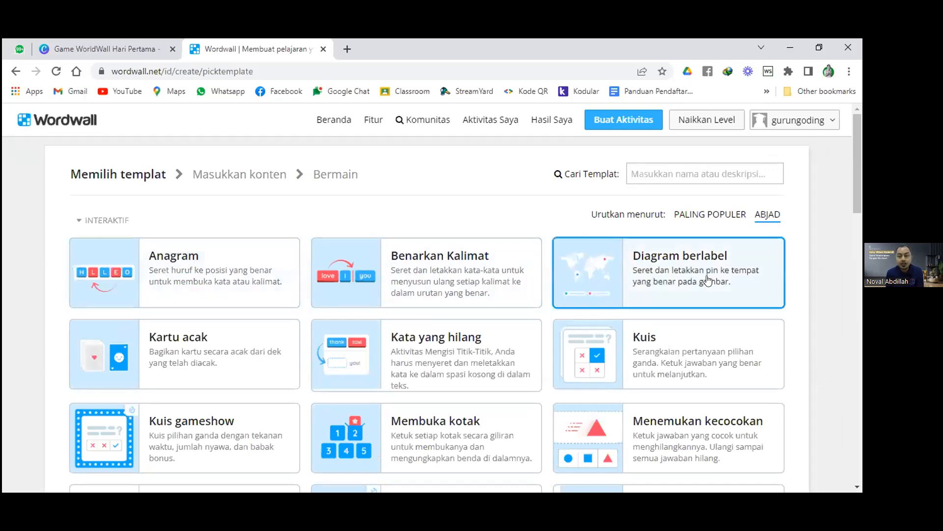
{"action": "left_click", "coordinate": [712, 216]}
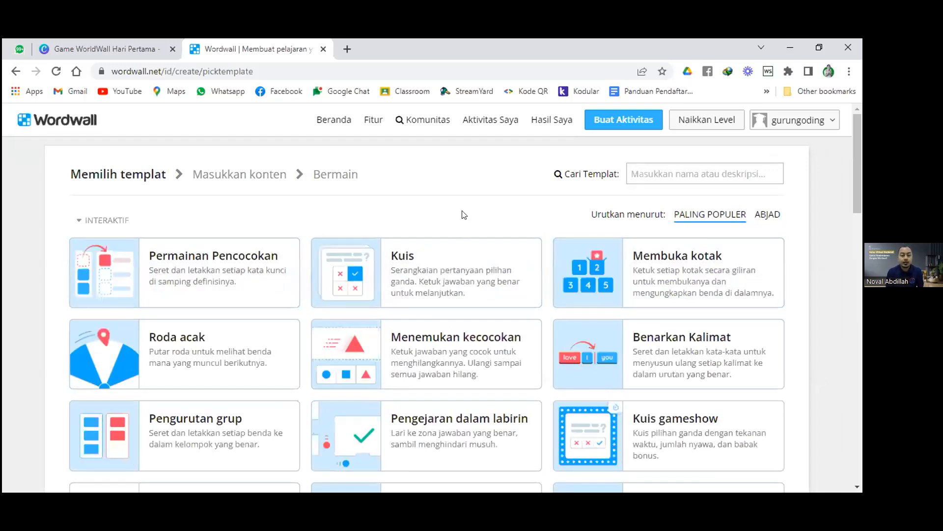
- Choose the Kuis template for the new activity and look over its content entry form
{"action": "left_click_drag", "start_coordinate": [858, 186], "coordinate": [860, 120]}
{"action": "left_click", "coordinate": [431, 259]}
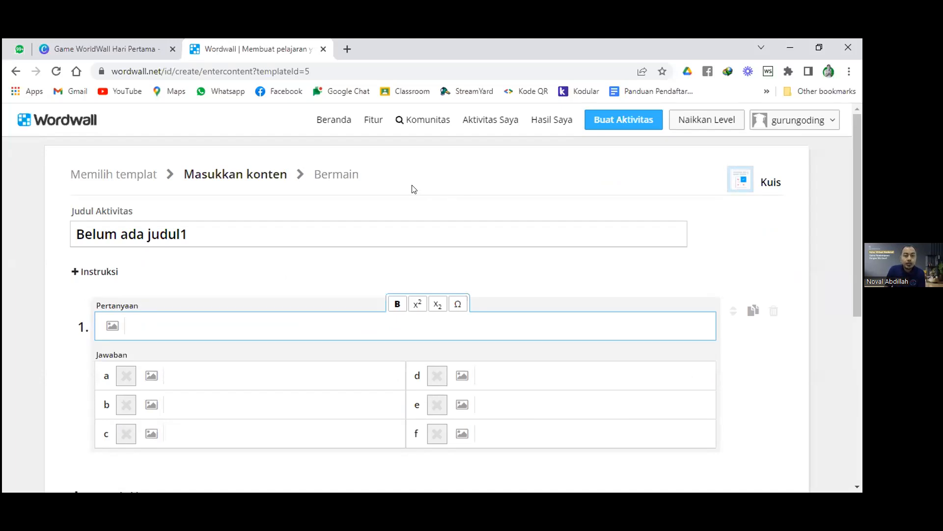
{"action": "scroll", "coordinate": [414, 189], "scroll_direction": "down", "scroll_amount": 2}
{"action": "scroll", "coordinate": [412, 188], "scroll_direction": "up", "scroll_amount": 2}
- Replace the default activity title with "Matematika Kelas 1"
{"action": "left_click", "coordinate": [204, 231]}
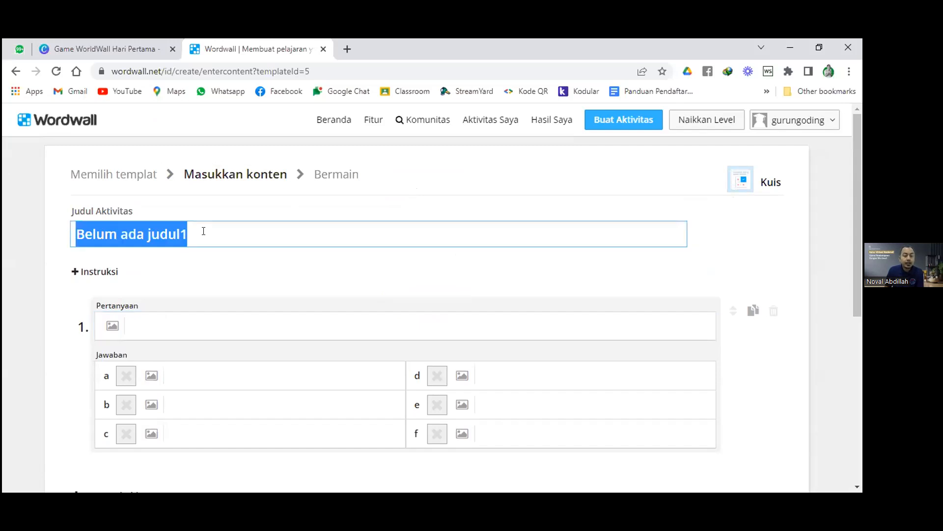
{"action": "left_click", "coordinate": [207, 230]}
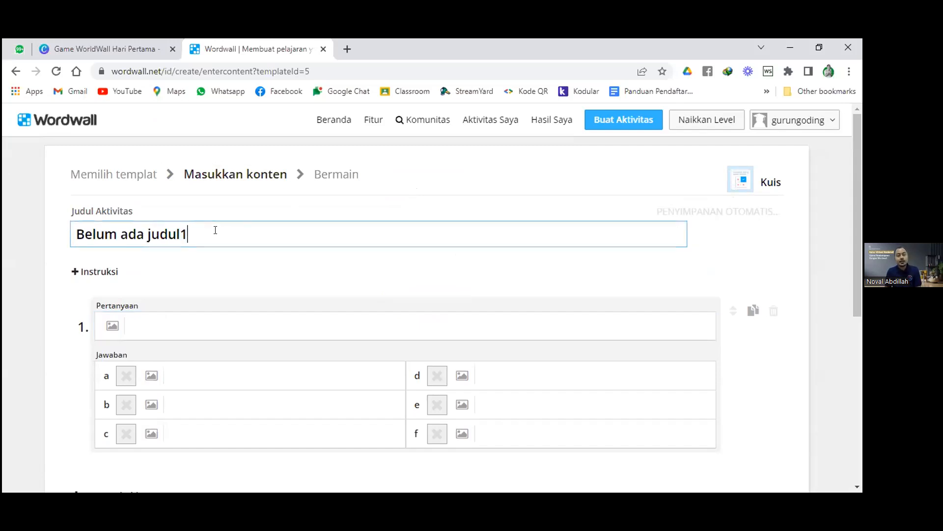
{"action": "left_click", "coordinate": [215, 230]}
{"action": "left_click", "coordinate": [215, 228]}
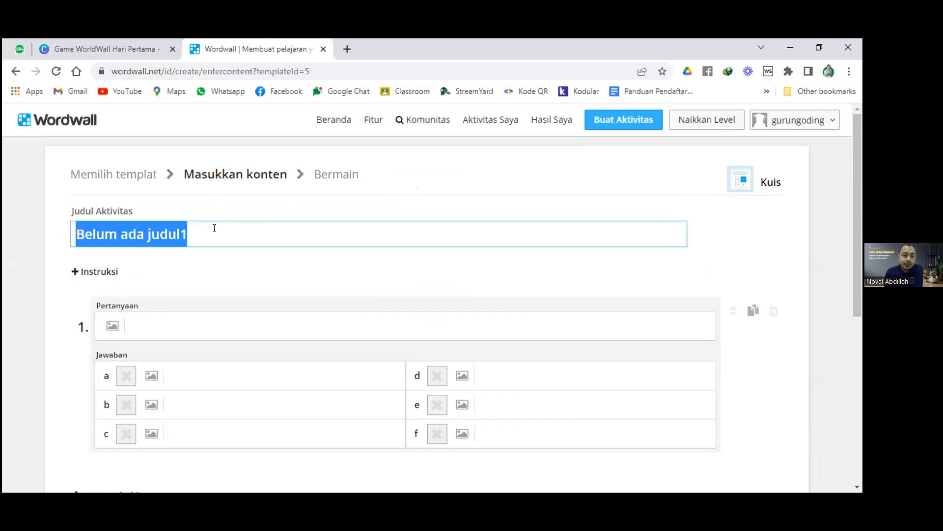
{"action": "left_click", "coordinate": [250, 252]}
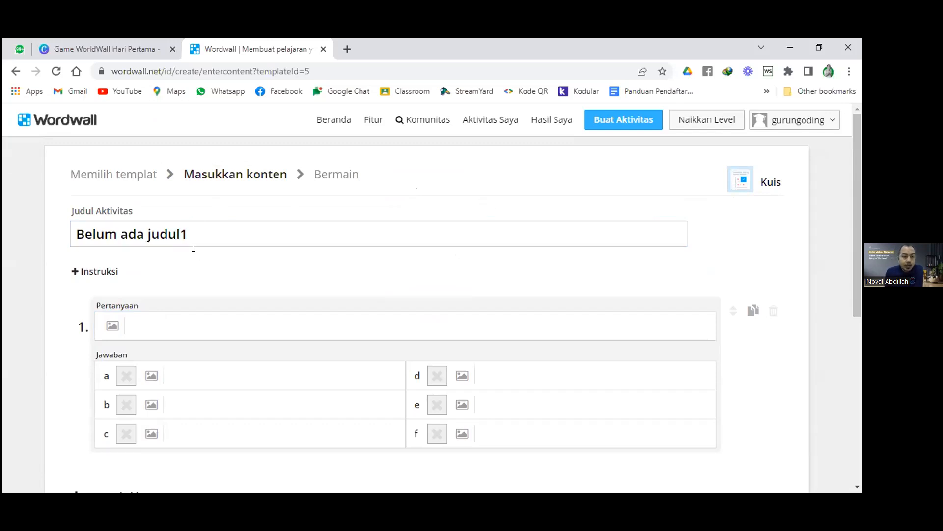
{"action": "left_click", "coordinate": [203, 226]}
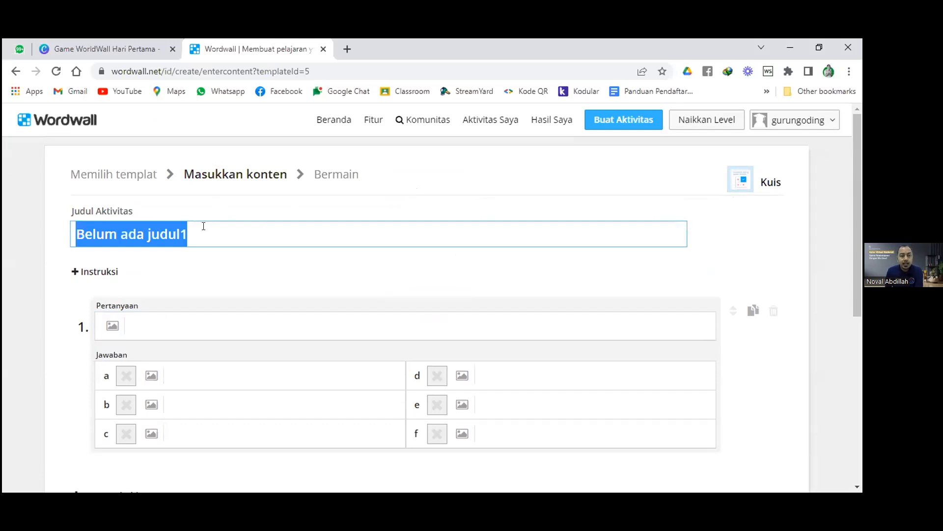
{"action": "type", "text": "Ma"}
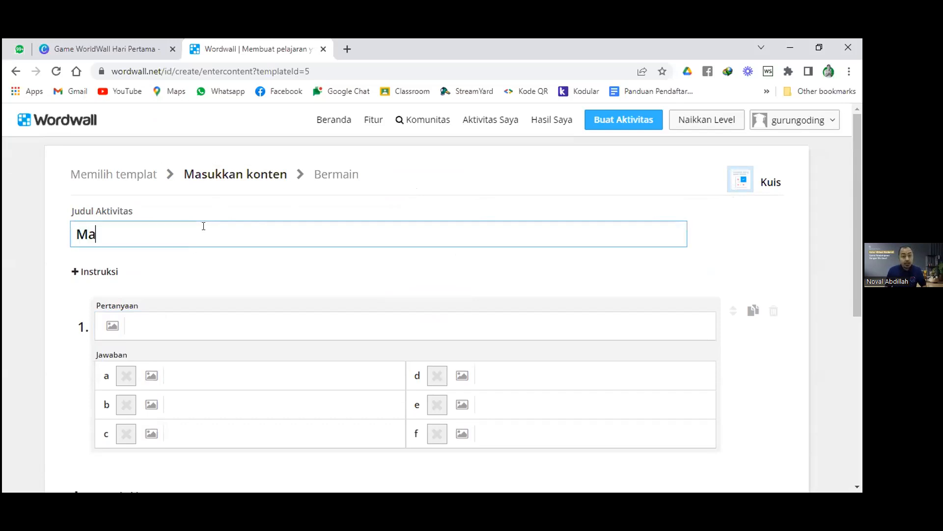
{"action": "type", "text": "tem"}
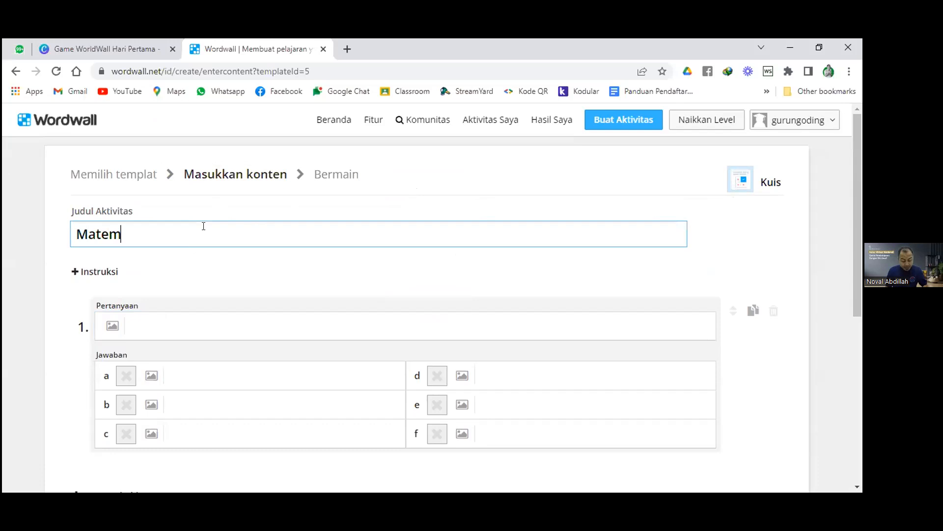
{"action": "type", "text": "atika "}
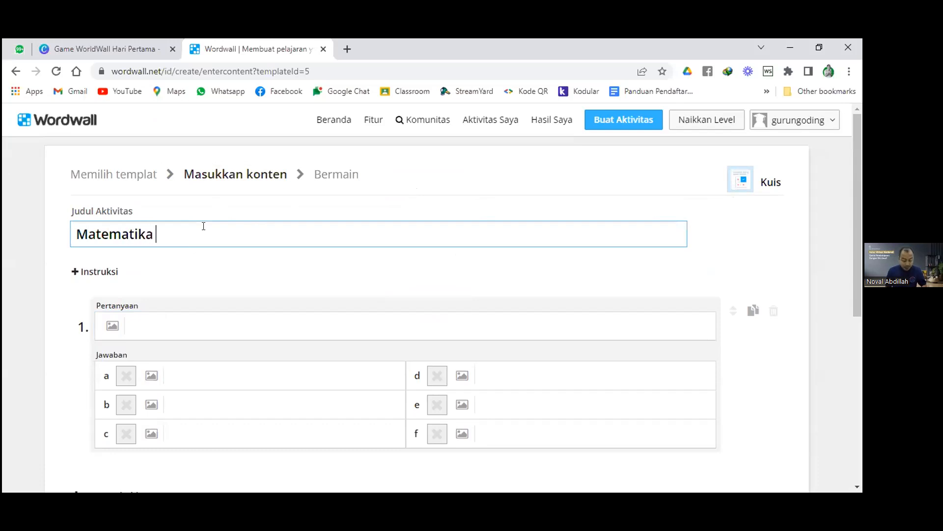
{"action": "type", "text": "Kelas"}
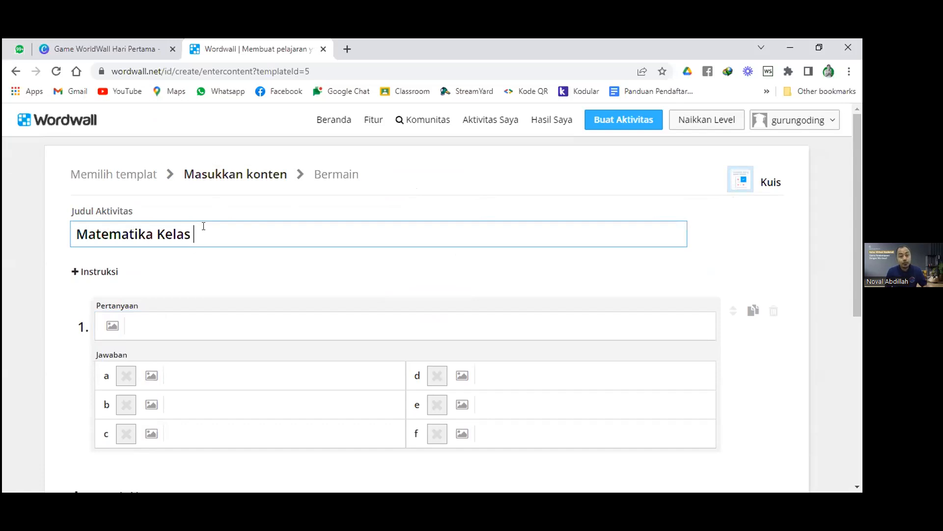
{"action": "type", "text": " 1"}
{"action": "left_click", "coordinate": [300, 208]}
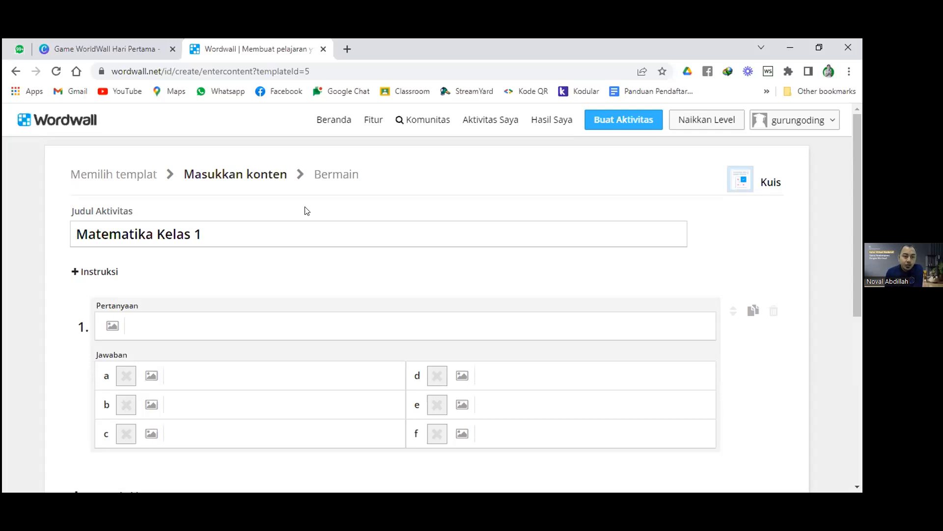
- Extend the activity title with "(Penjumlahan, Pengurangan, Perkalian dan Pembagian)" after "Matematika Kelas 1"
{"action": "scroll", "coordinate": [306, 211], "scroll_direction": "down", "scroll_amount": 1}
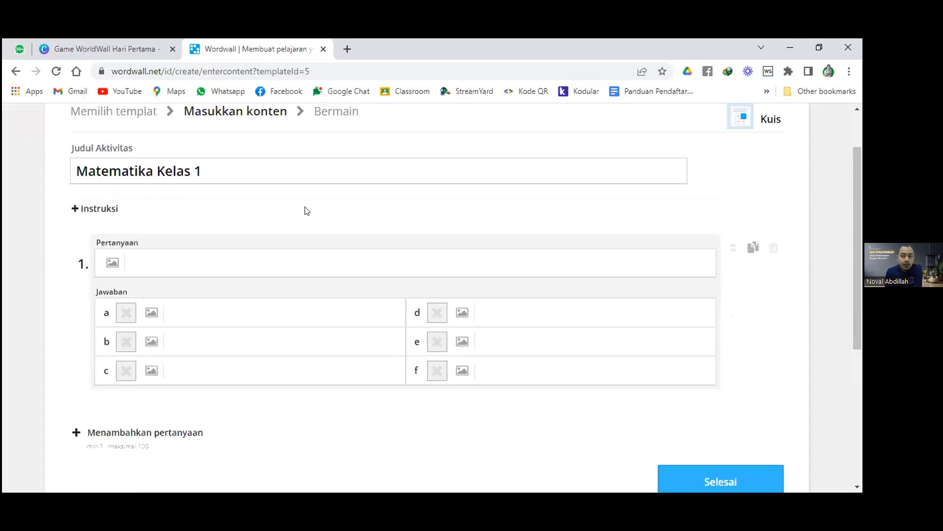
{"action": "scroll", "coordinate": [248, 229], "scroll_direction": "up", "scroll_amount": 1}
{"action": "left_click_drag", "start_coordinate": [199, 236], "coordinate": [62, 250]}
{"action": "left_click", "coordinate": [220, 235]}
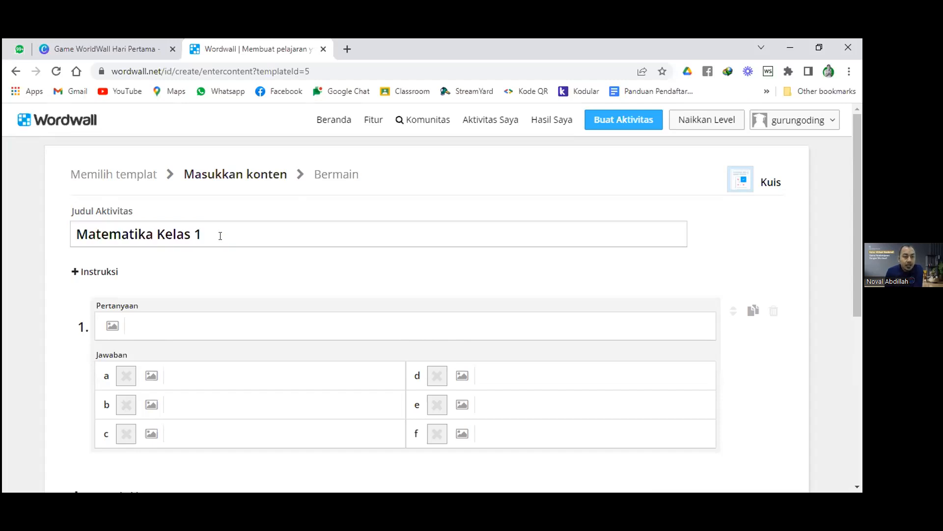
{"action": "left_click", "coordinate": [222, 231]}
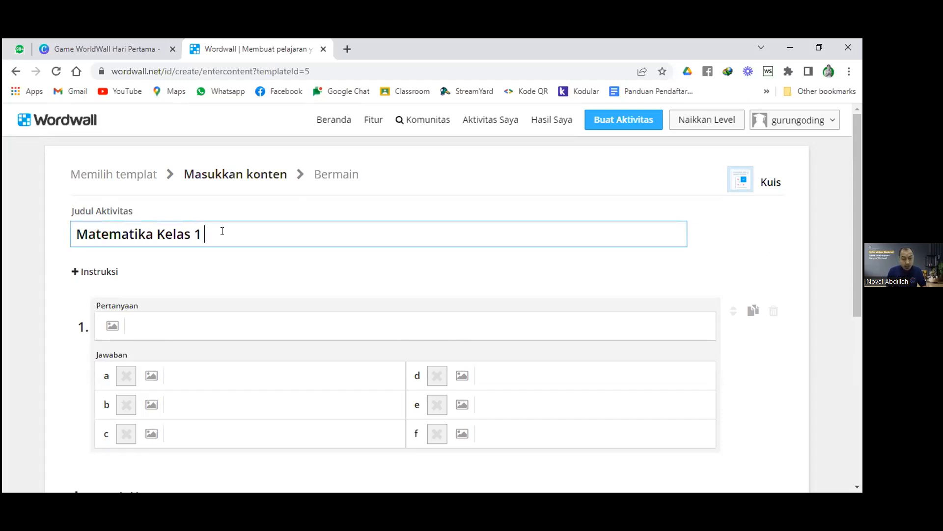
{"action": "type", "text": "(Penjumlaha"}
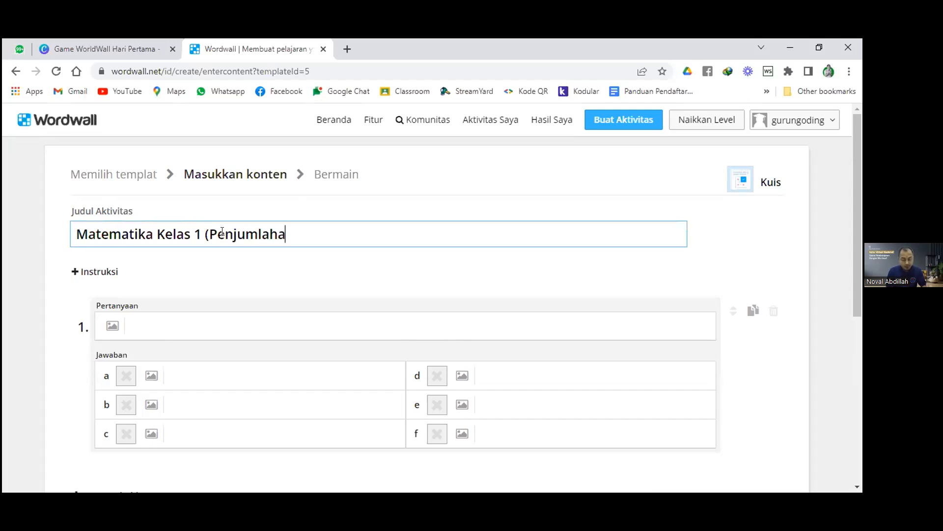
{"action": "type", "text": "n, Peng"}
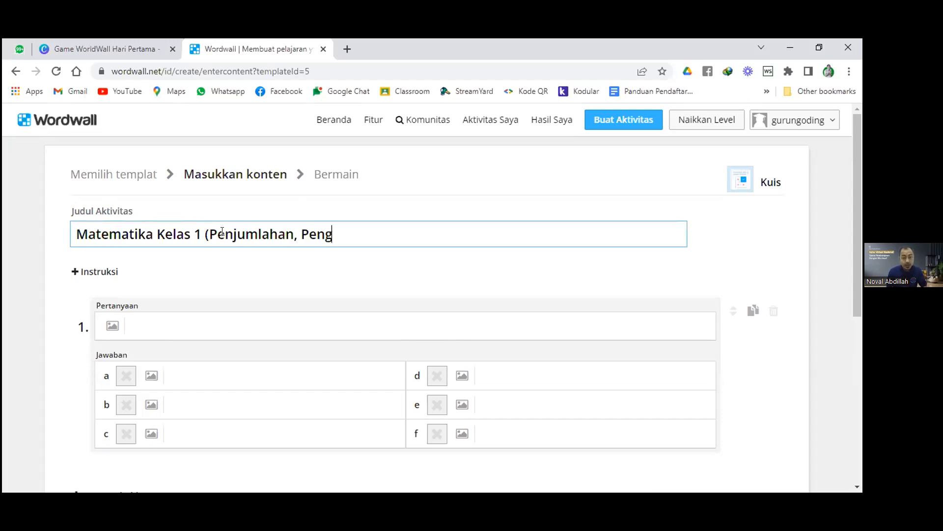
{"action": "type", "text": "uran"}
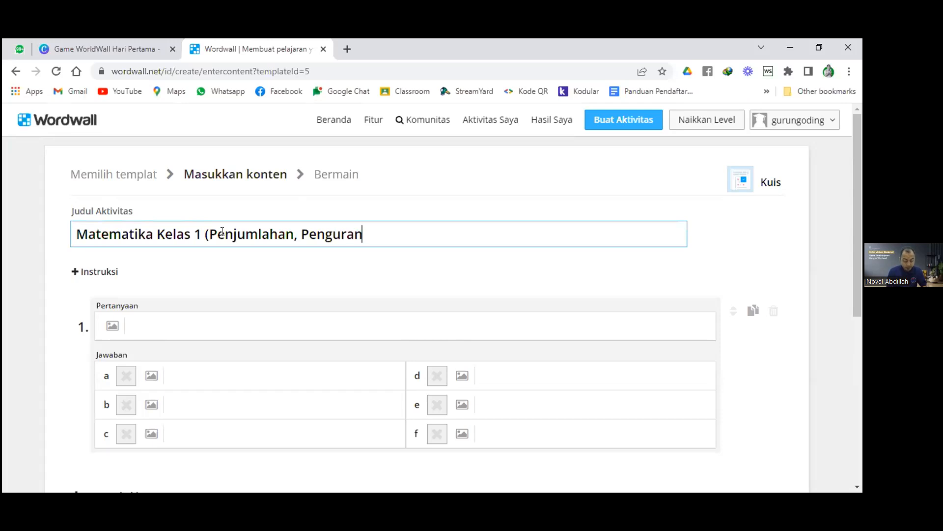
{"action": "type", "text": "gan,"}
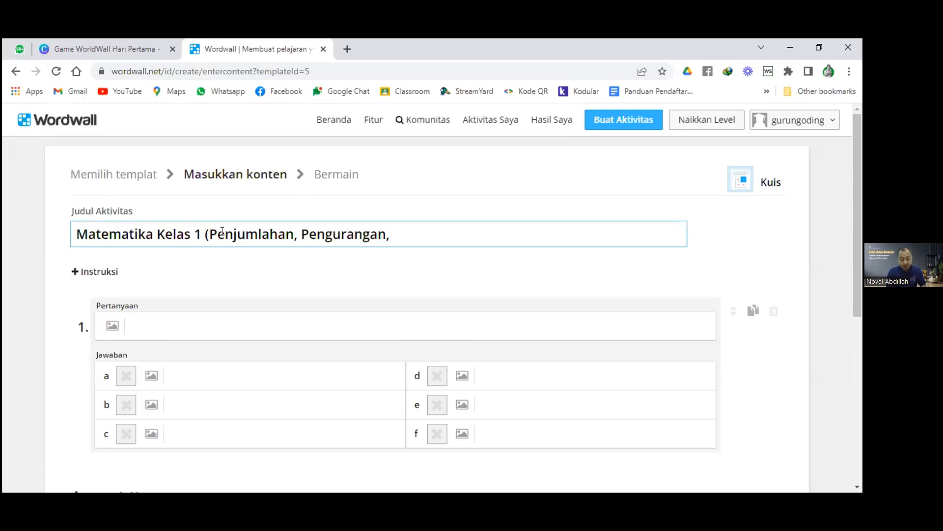
{"action": "type", "text": " Perkali"}
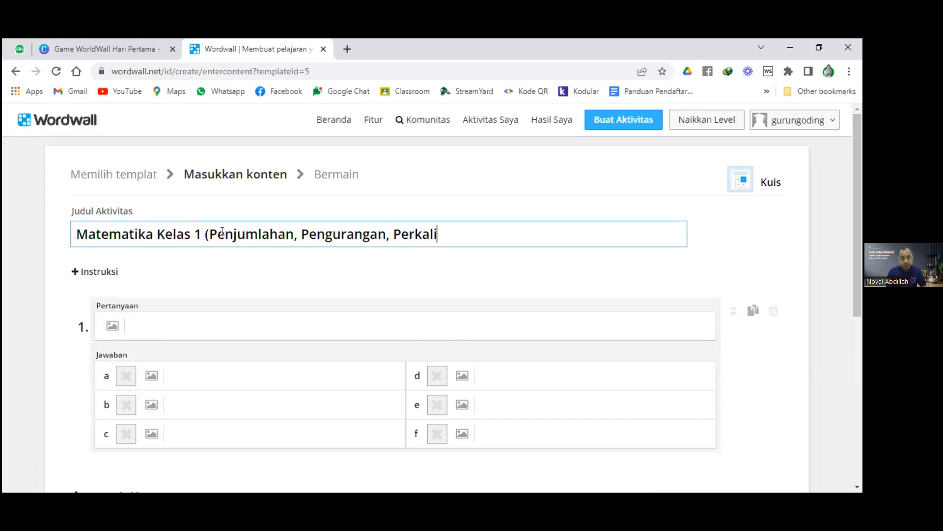
{"action": "type", "text": "an dan "}
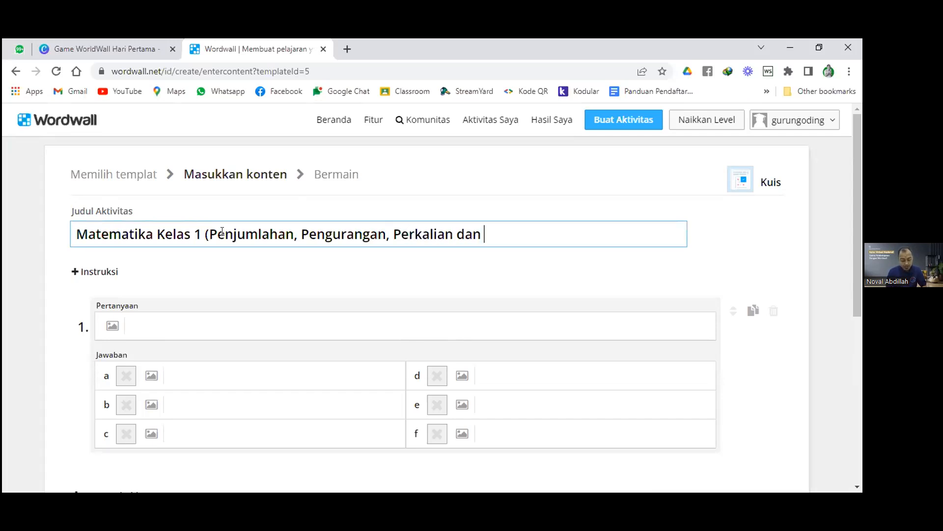
{"action": "type", "text": "Pembagi"}
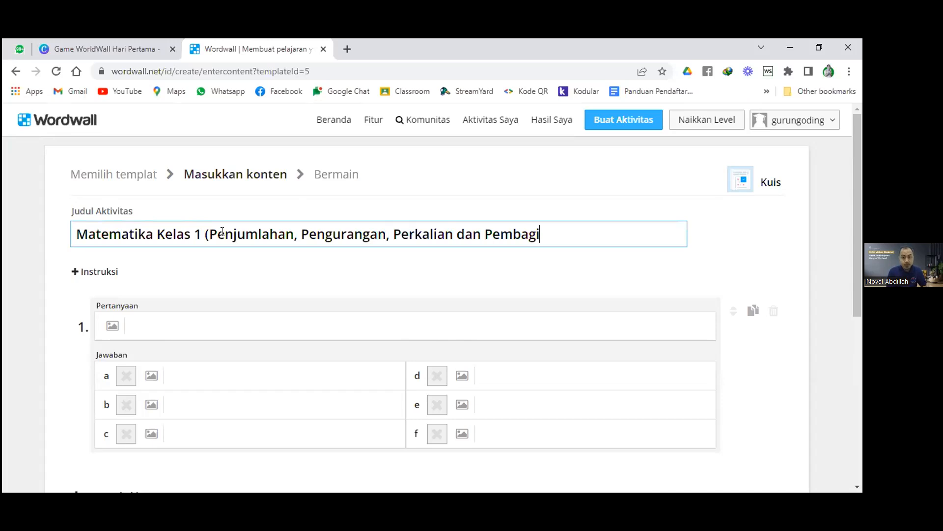
{"action": "type", "text": "an)"}
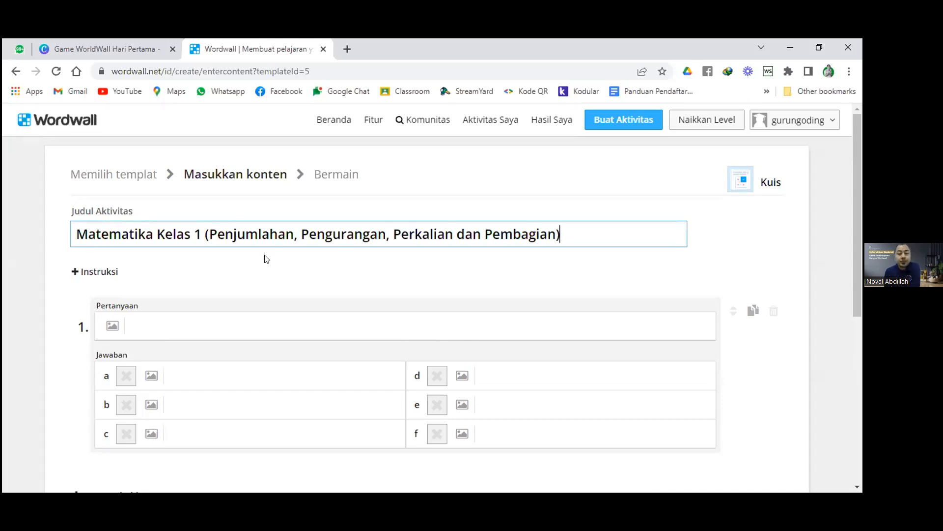
{"action": "left_click_drag", "start_coordinate": [205, 235], "coordinate": [605, 235]}
{"action": "left_click", "coordinate": [601, 231]}
{"action": "left_click", "coordinate": [551, 206]}
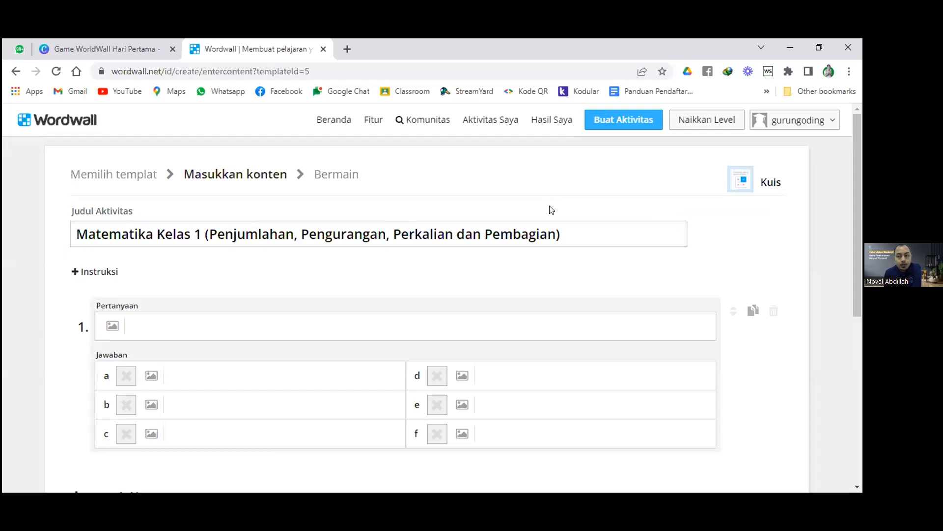
{"action": "left_click_drag", "start_coordinate": [571, 237], "coordinate": [74, 239]}
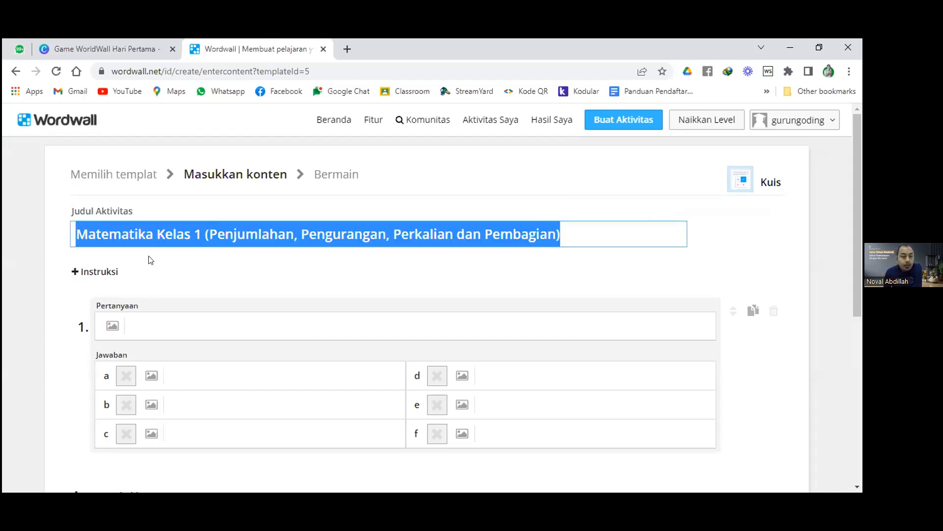
- Add an optional instruction to the quiz reading "Pilih jawaban yang benar!"
{"action": "left_click", "coordinate": [103, 271]}
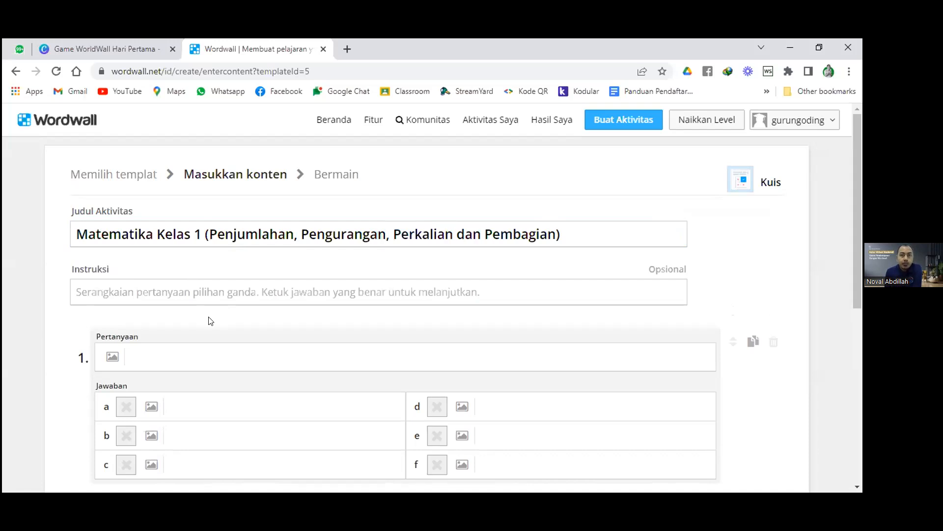
{"action": "left_click", "coordinate": [193, 290]}
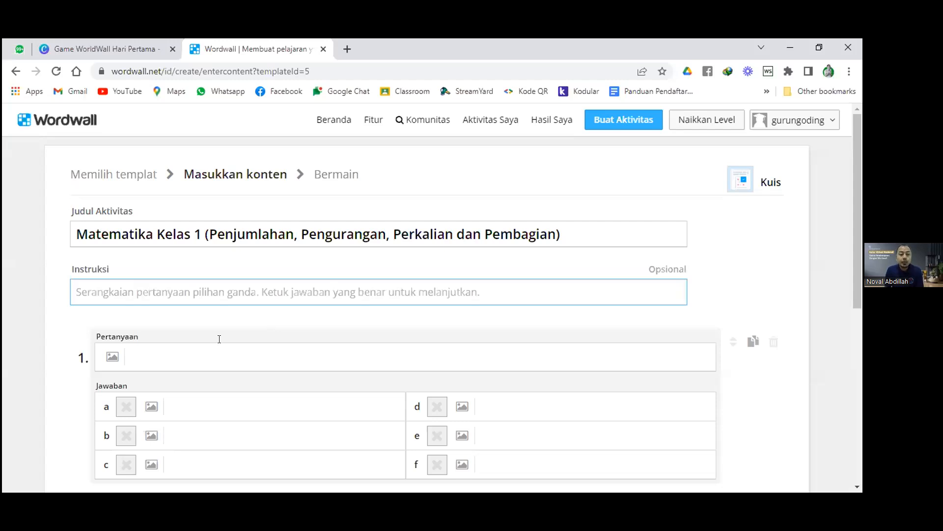
{"action": "scroll", "coordinate": [219, 300], "scroll_direction": "down", "scroll_amount": 3}
{"action": "scroll", "coordinate": [224, 288], "scroll_direction": "up", "scroll_amount": 1}
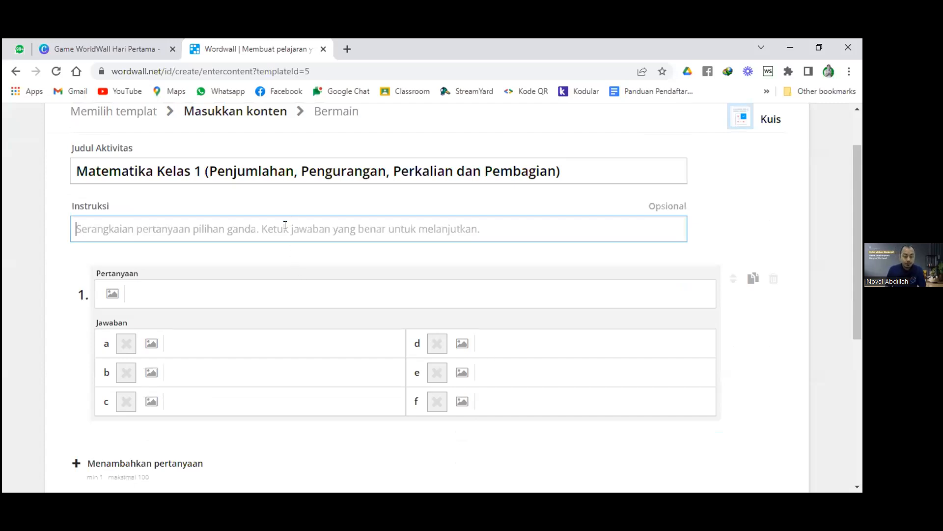
{"action": "type", "text": "Plih"}
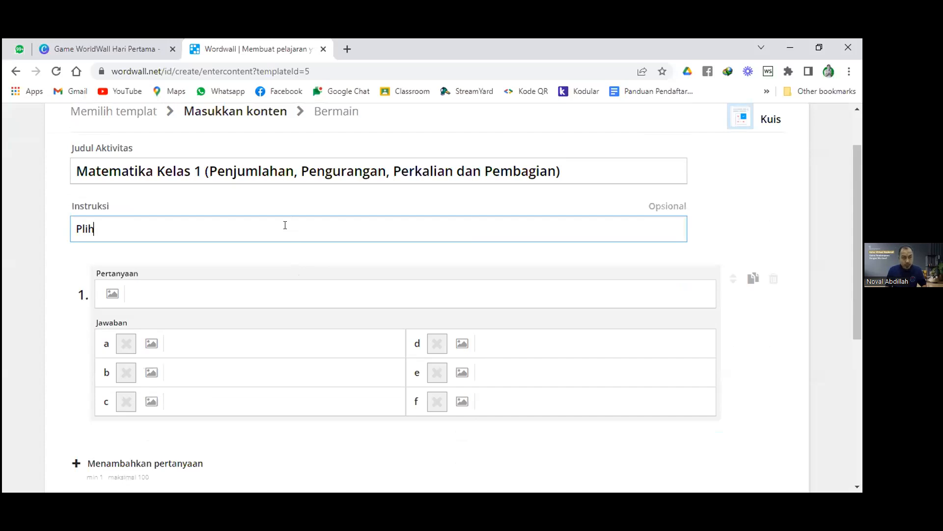
{"action": "key", "text": "BackSpace"}
{"action": "key", "text": "BackSpace"}
{"action": "type", "text": "ilih jawa"}
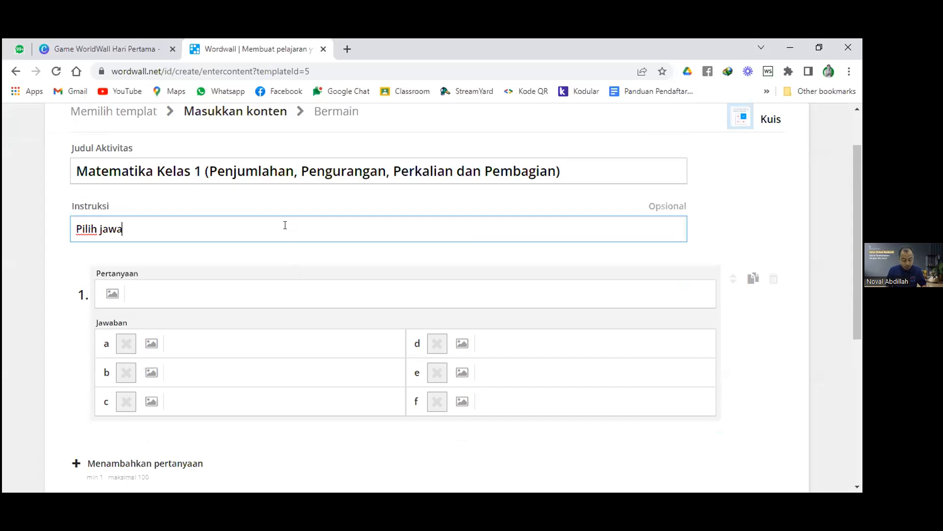
{"action": "type", "text": "ban yang y"}
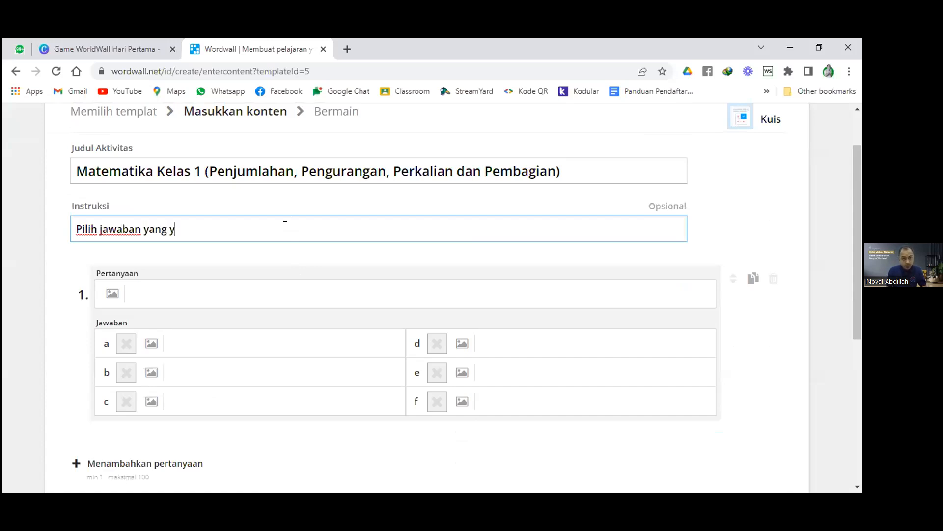
{"action": "type", "text": "an"}
{"action": "key", "text": "BackSpace"}
{"action": "key", "text": "BackSpace"}
{"action": "key", "text": "BackSpace"}
{"action": "type", "text": "benar!"}
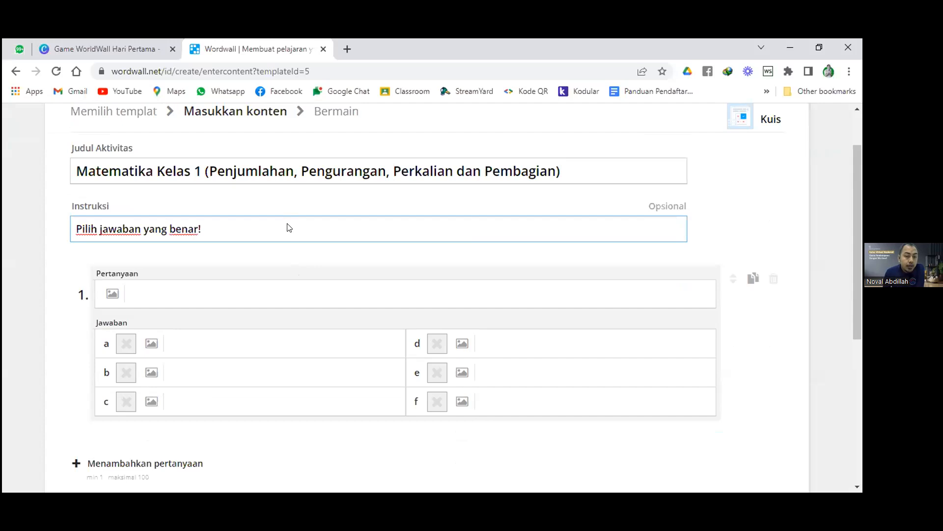
{"action": "left_click", "coordinate": [280, 211]}
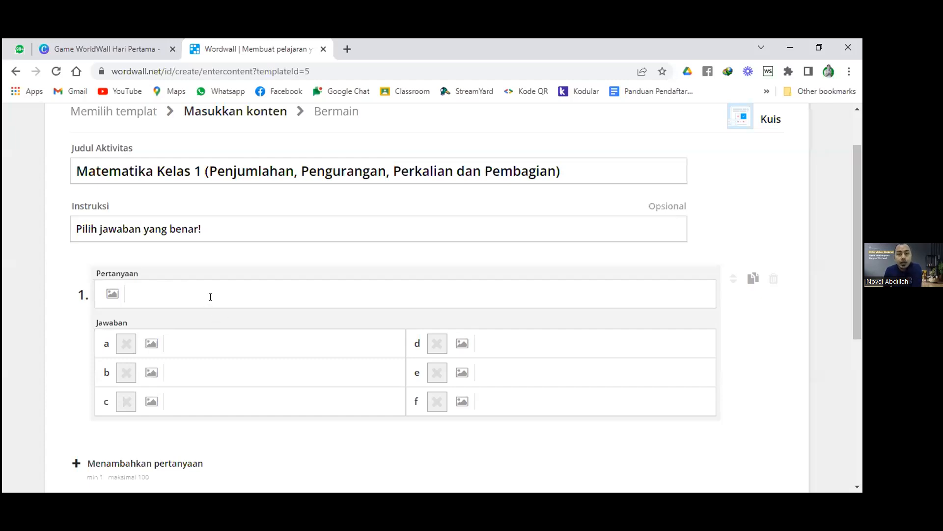
{"action": "scroll", "coordinate": [216, 259], "scroll_direction": "down", "scroll_amount": 1}
{"action": "scroll", "coordinate": [216, 259], "scroll_direction": "up", "scroll_amount": 1}
{"action": "left_click_drag", "start_coordinate": [211, 240], "coordinate": [74, 226]}
{"action": "left_click", "coordinate": [222, 229]}
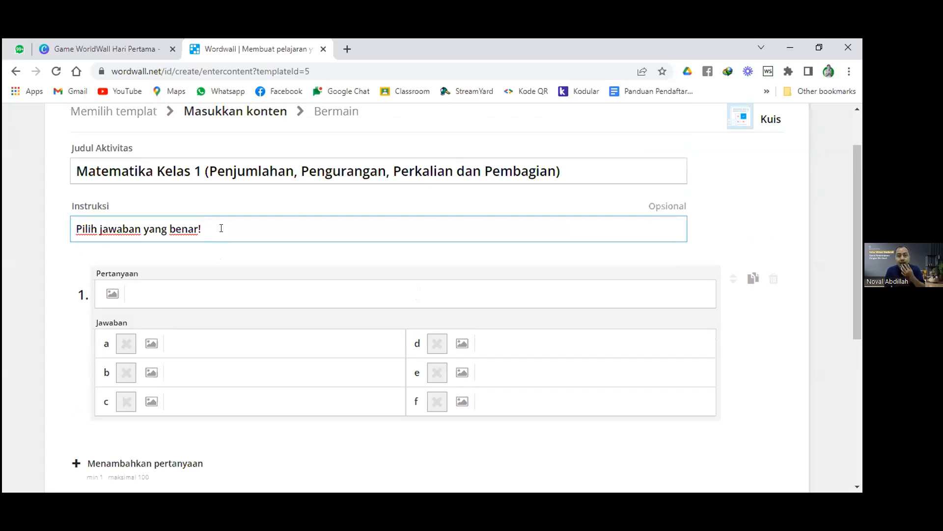
{"action": "left_click_drag", "start_coordinate": [221, 229], "coordinate": [67, 246]}
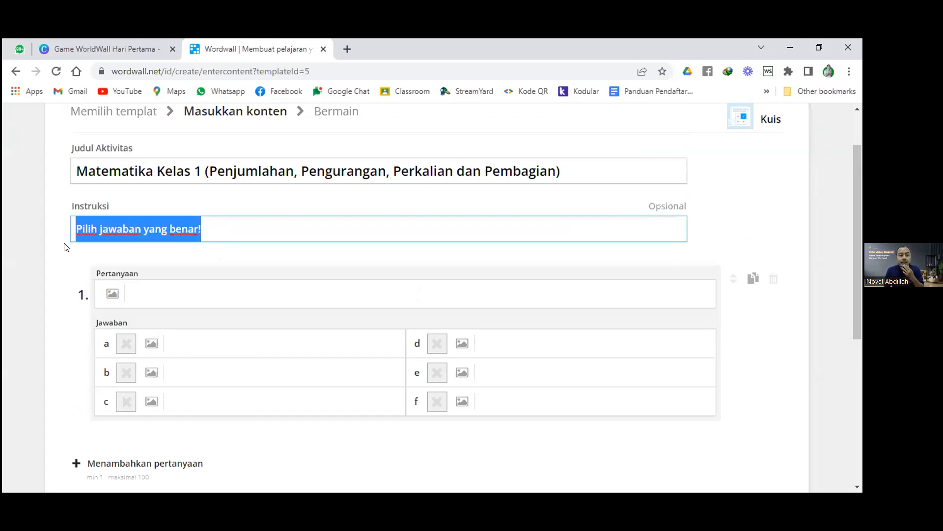
{"action": "left_click", "coordinate": [226, 224]}
{"action": "scroll", "coordinate": [223, 268], "scroll_direction": "down", "scroll_amount": 1}
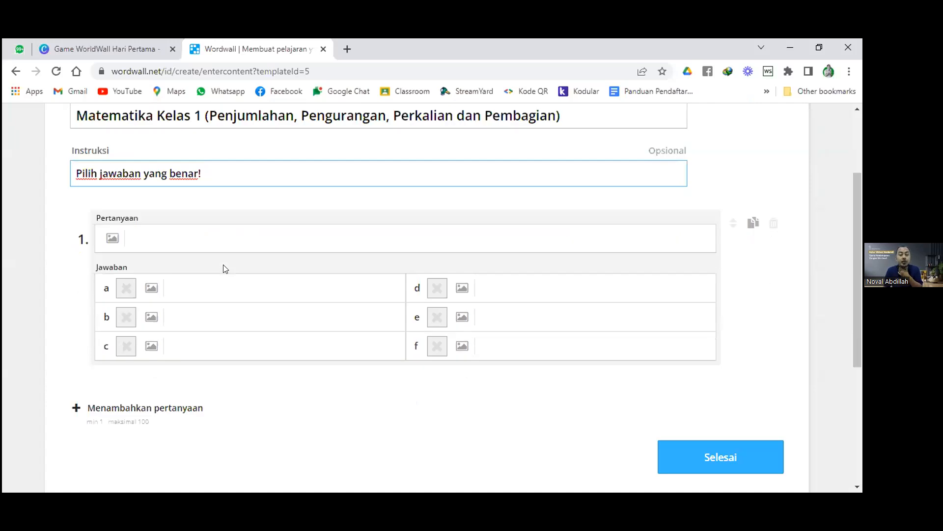
- Enter "1 + 5 = ..... + 2" as the text of question 1
{"action": "scroll", "coordinate": [235, 285], "scroll_direction": "up", "scroll_amount": 1}
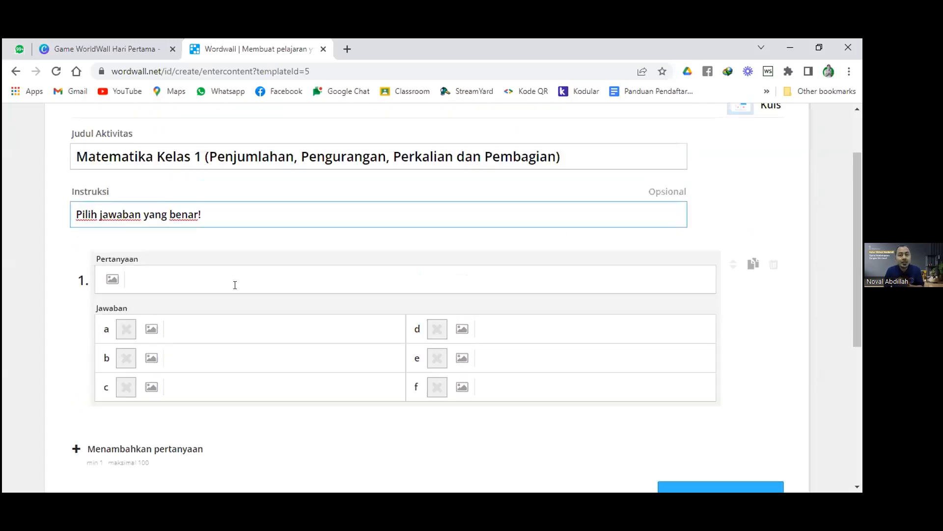
{"action": "scroll", "coordinate": [235, 285], "scroll_direction": "up", "scroll_amount": 1}
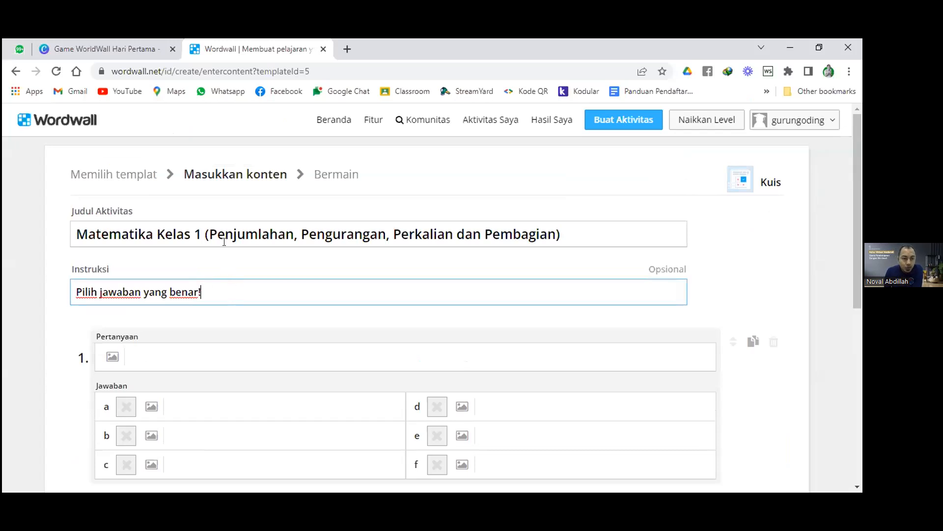
{"action": "scroll", "coordinate": [221, 289], "scroll_direction": "down", "scroll_amount": 3}
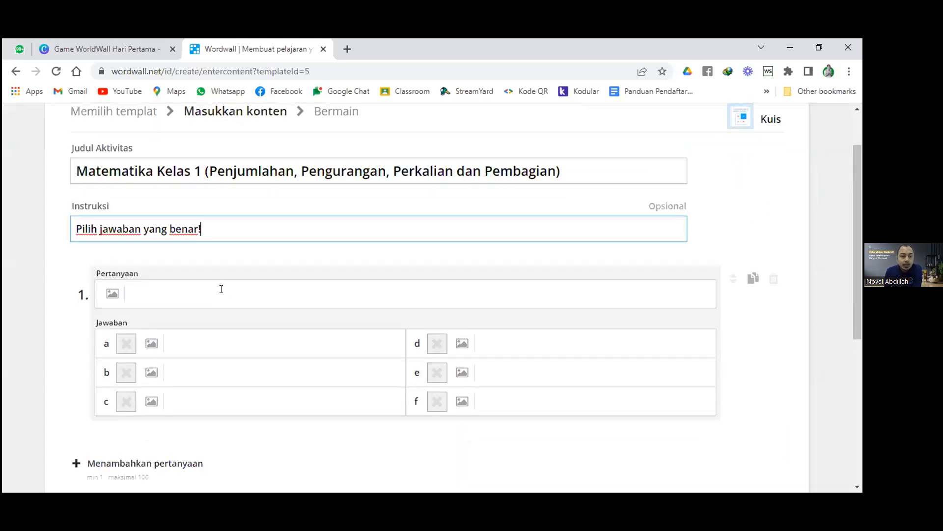
{"action": "scroll", "coordinate": [157, 270], "scroll_direction": "up", "scroll_amount": 1}
{"action": "scroll", "coordinate": [157, 271], "scroll_direction": "up", "scroll_amount": 1}
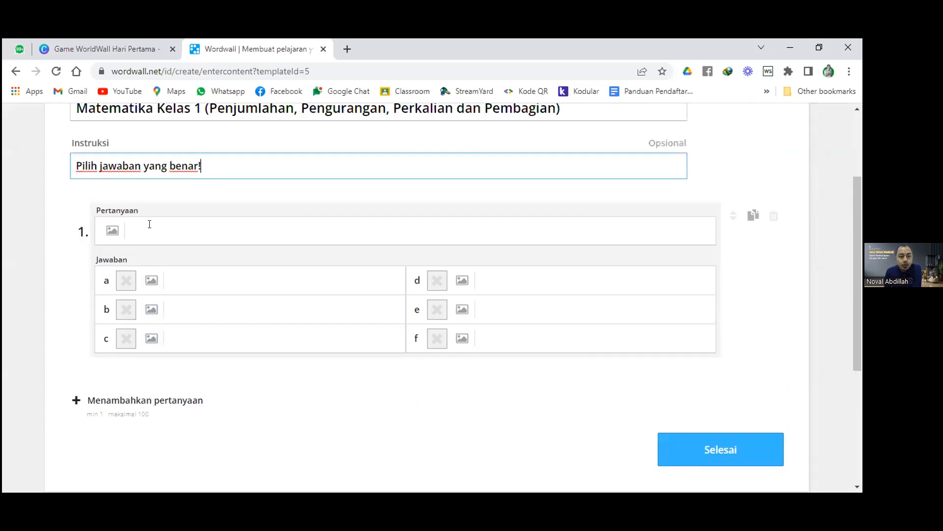
{"action": "left_click", "coordinate": [149, 229]}
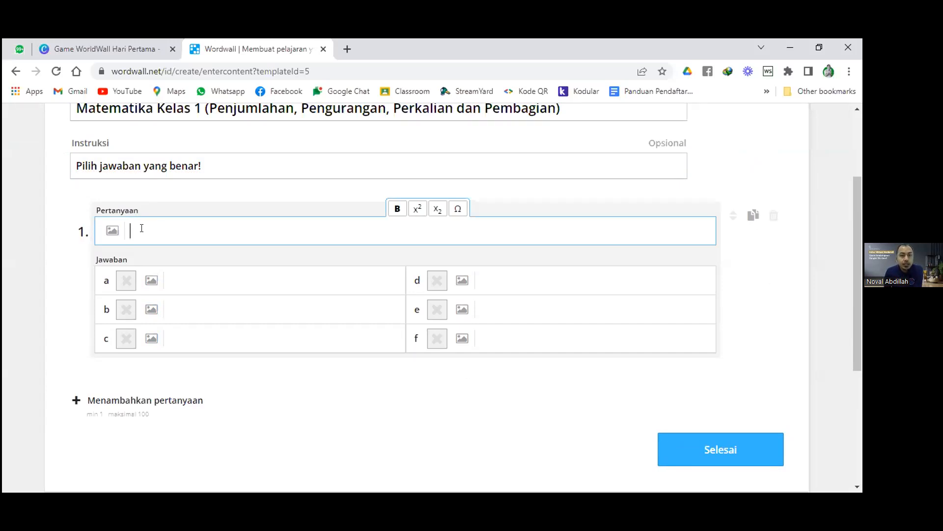
{"action": "type", "text": "1 + "}
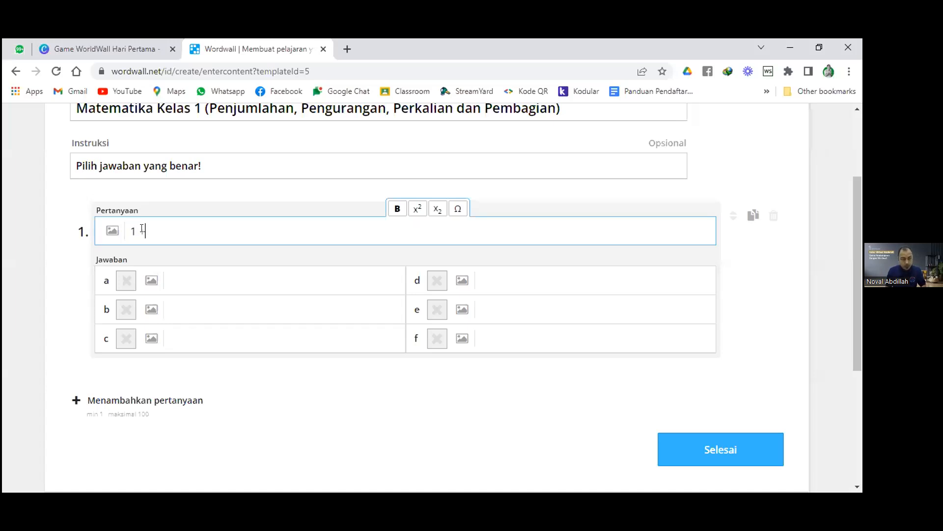
{"action": "type", "text": "5 +"}
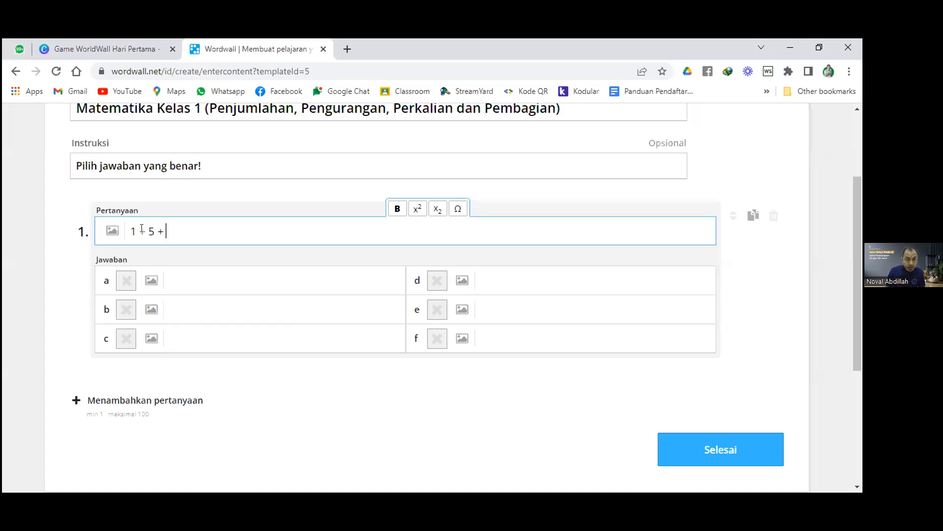
{"action": "key", "text": "BackSpace"}
{"action": "type", "text": "= ..."}
{"action": "type", "text": "+ "}
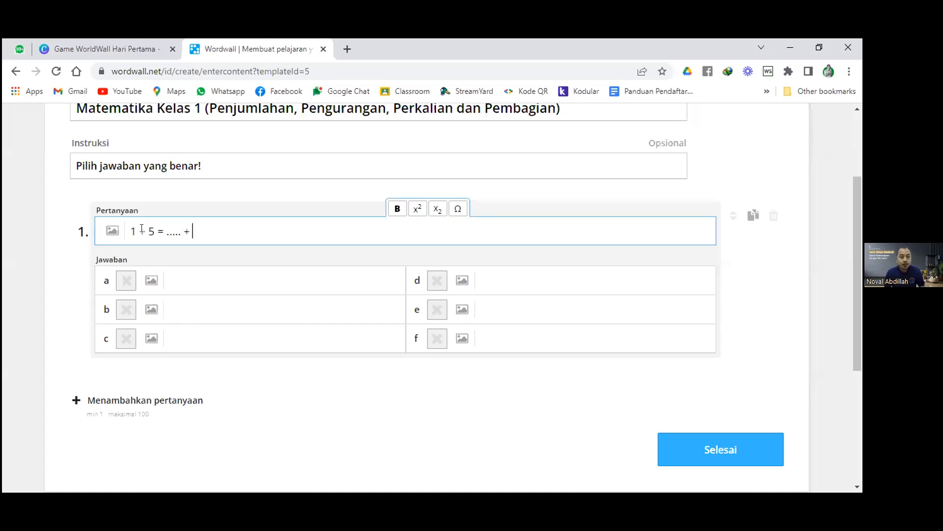
{"action": "type", "text": "2"}
{"action": "left_click", "coordinate": [190, 275]}
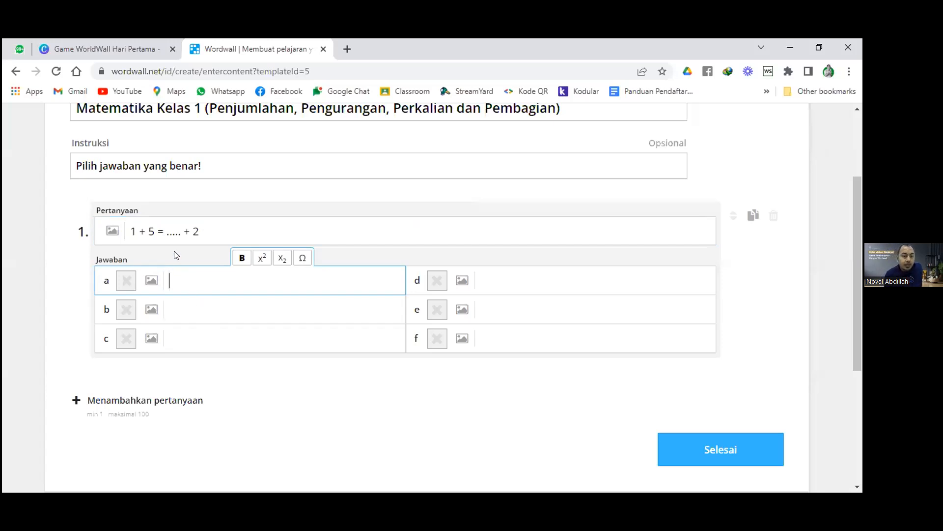
{"action": "left_click_drag", "start_coordinate": [181, 230], "coordinate": [166, 229]}
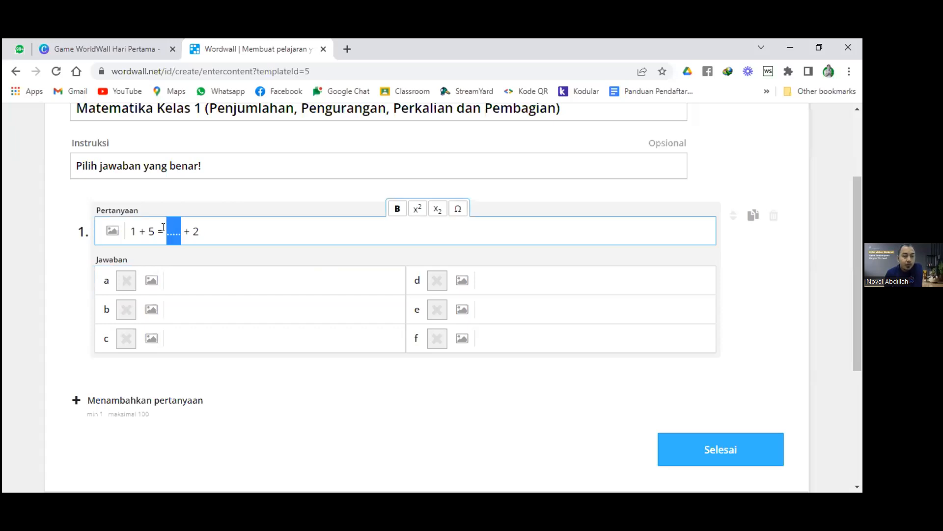
{"action": "left_click", "coordinate": [177, 280]}
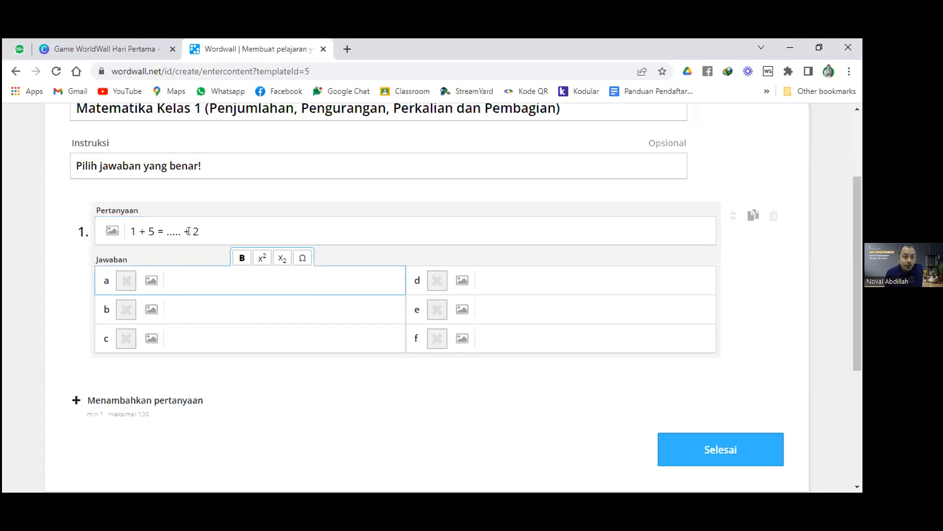
{"action": "left_click_drag", "start_coordinate": [181, 229], "coordinate": [164, 230]}
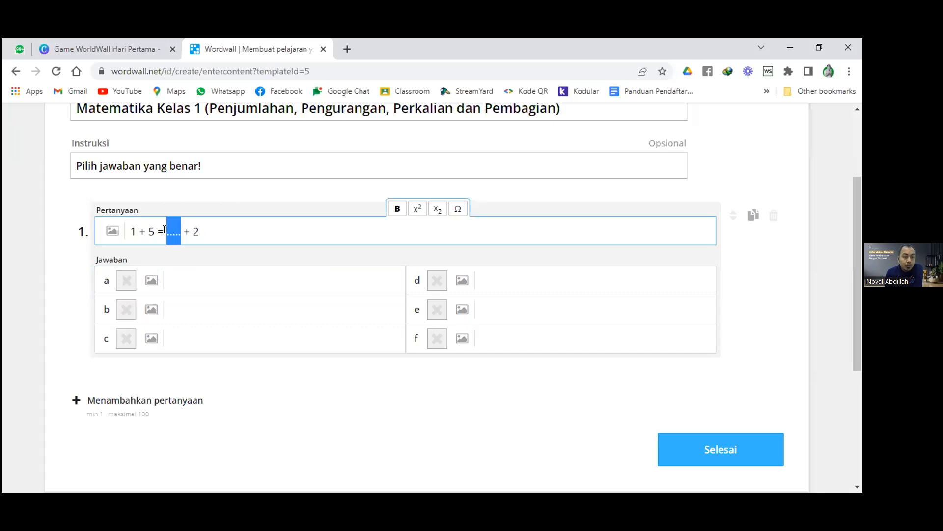
{"action": "left_click", "coordinate": [250, 230]}
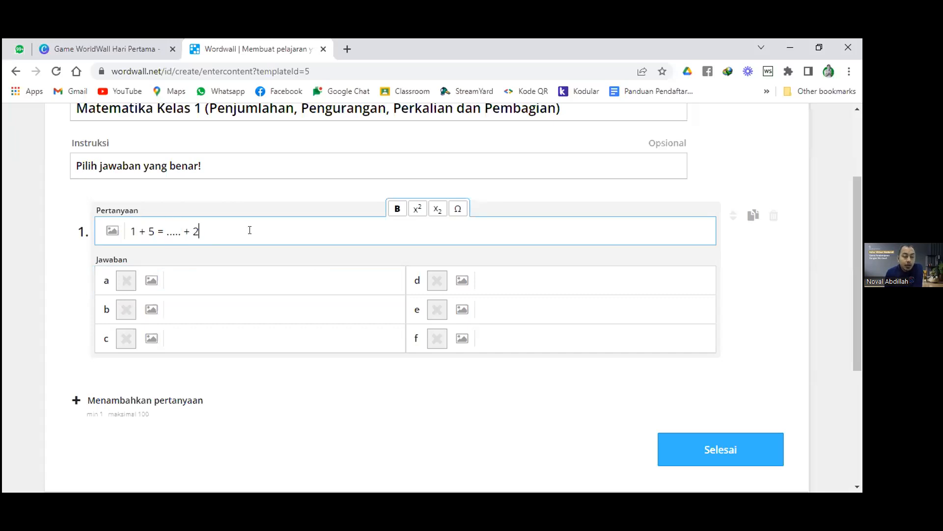
- Fill in question 1's answers a to d with 3, 4, 5 and 6
{"action": "left_click", "coordinate": [181, 279]}
{"action": "type", "text": "3"}
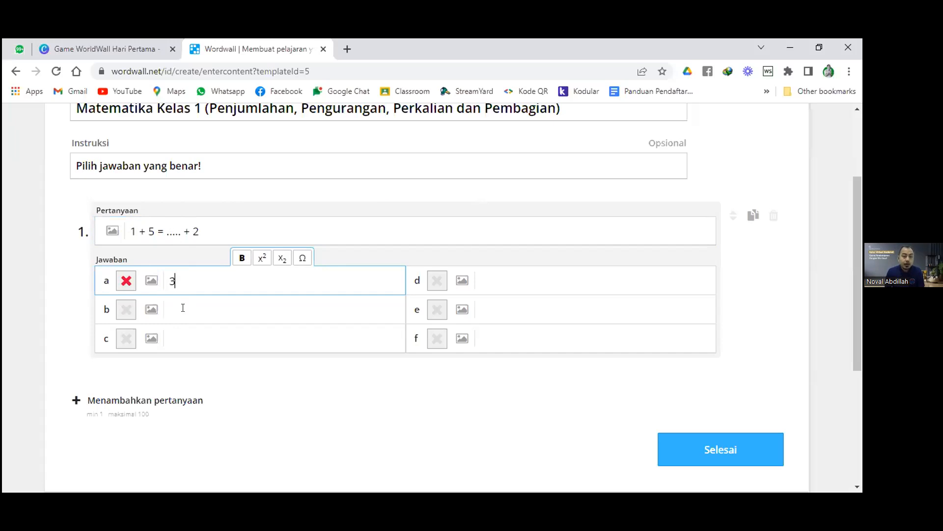
{"action": "left_click", "coordinate": [180, 307]}
{"action": "type", "text": "4"}
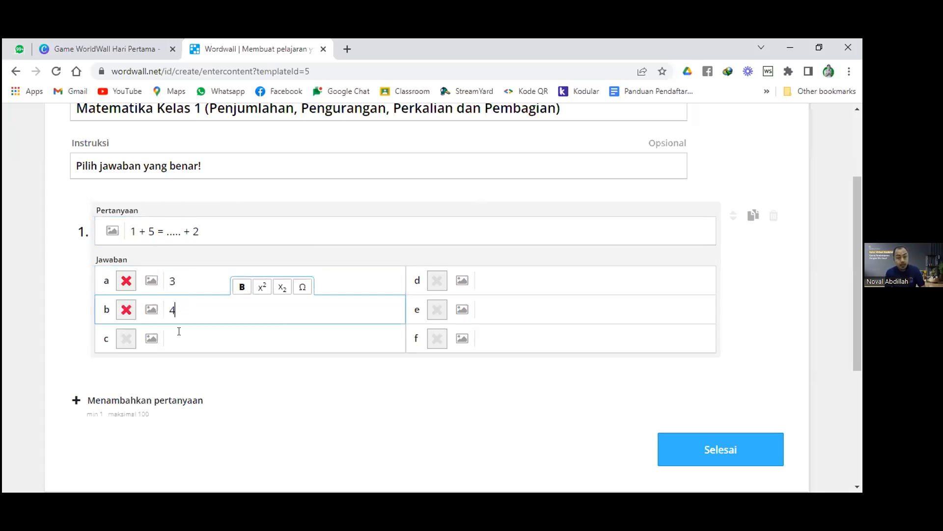
{"action": "left_click", "coordinate": [178, 332]}
{"action": "type", "text": "5"}
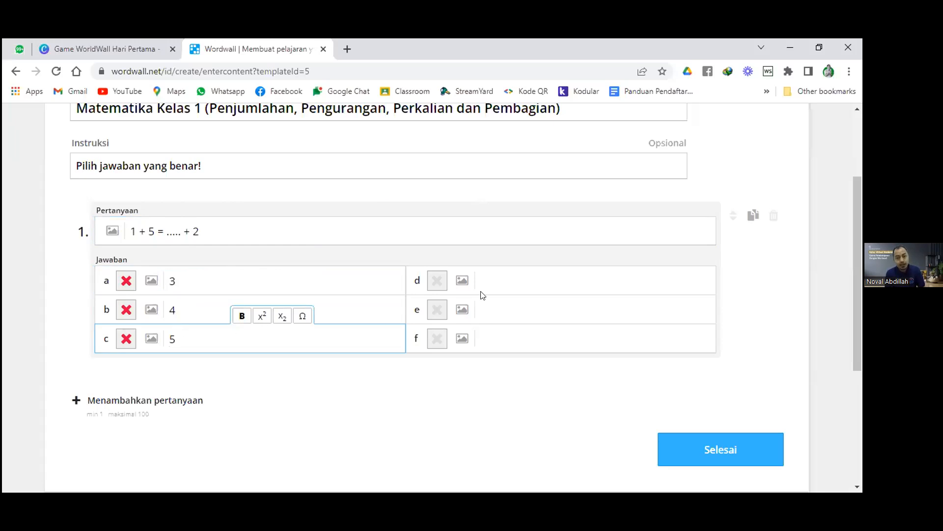
{"action": "left_click", "coordinate": [485, 276]}
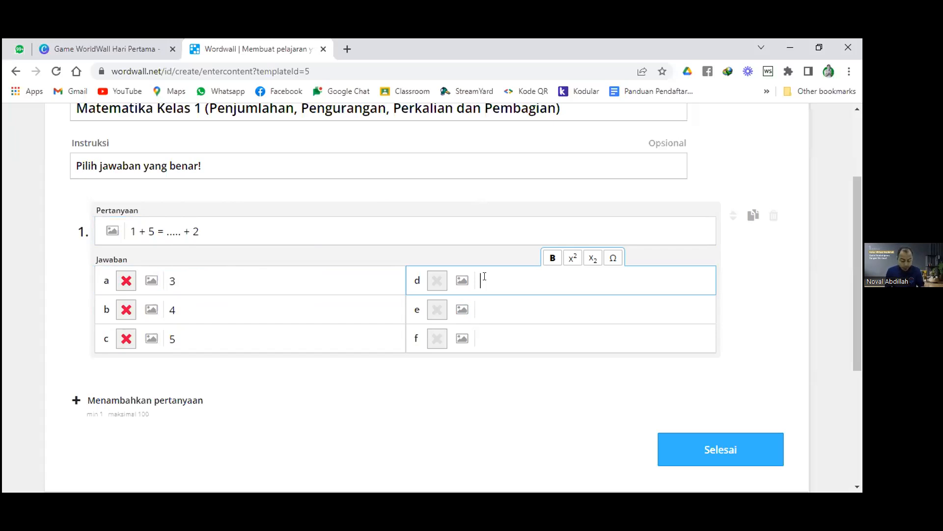
{"action": "type", "text": "6"}
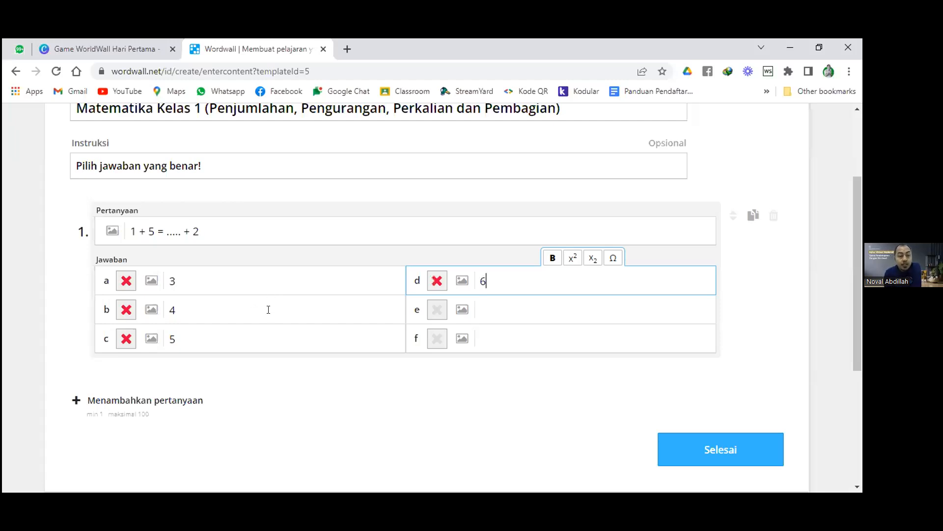
- Mark only answer b (4) as correct for question 1
{"action": "left_click", "coordinate": [127, 311]}
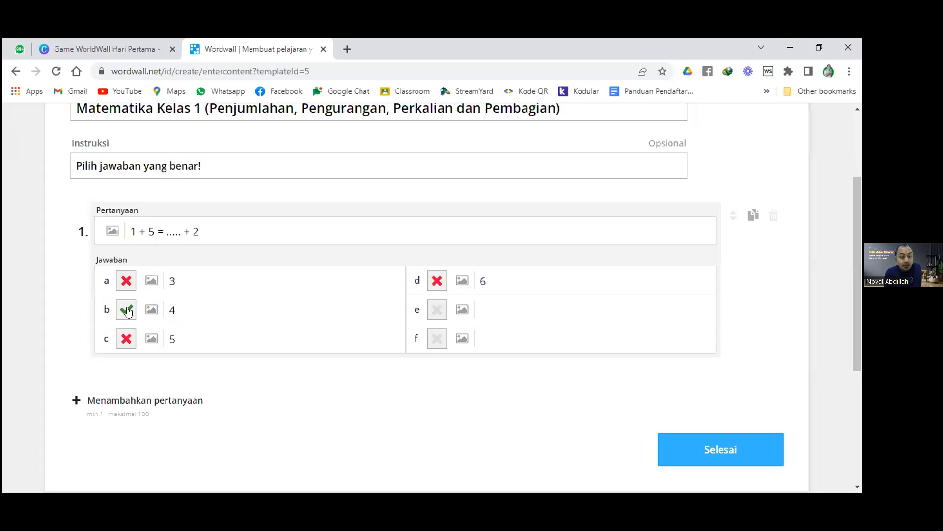
{"action": "left_click", "coordinate": [129, 311]}
{"action": "left_click", "coordinate": [127, 310]}
{"action": "left_click", "coordinate": [125, 281]}
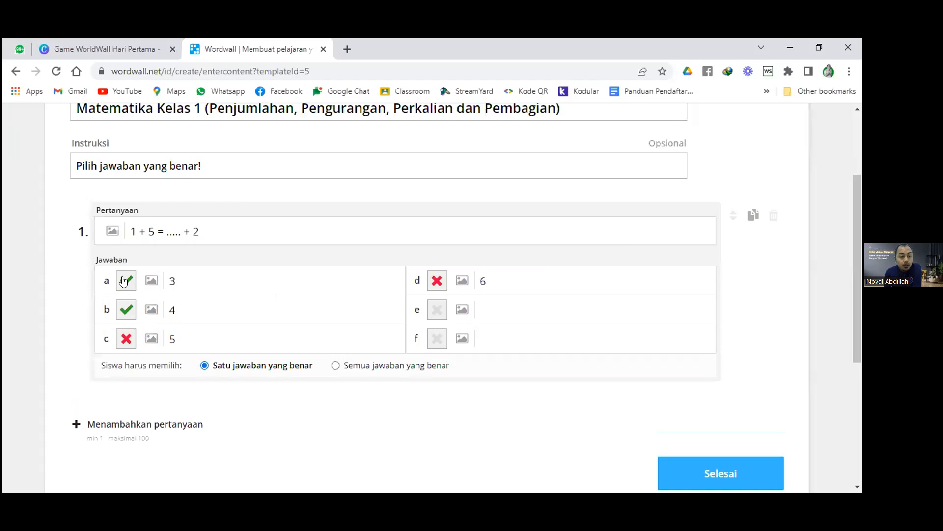
{"action": "left_click", "coordinate": [125, 280]}
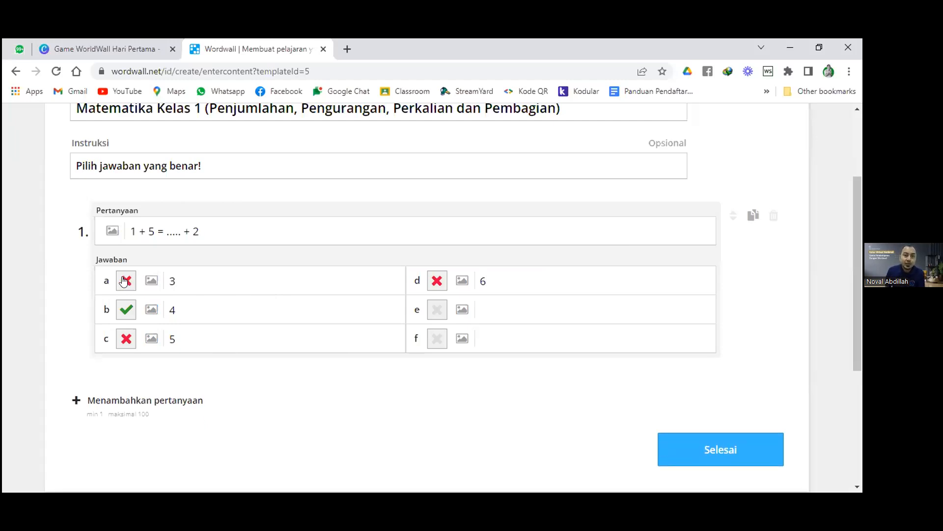
{"action": "left_click", "coordinate": [252, 220]}
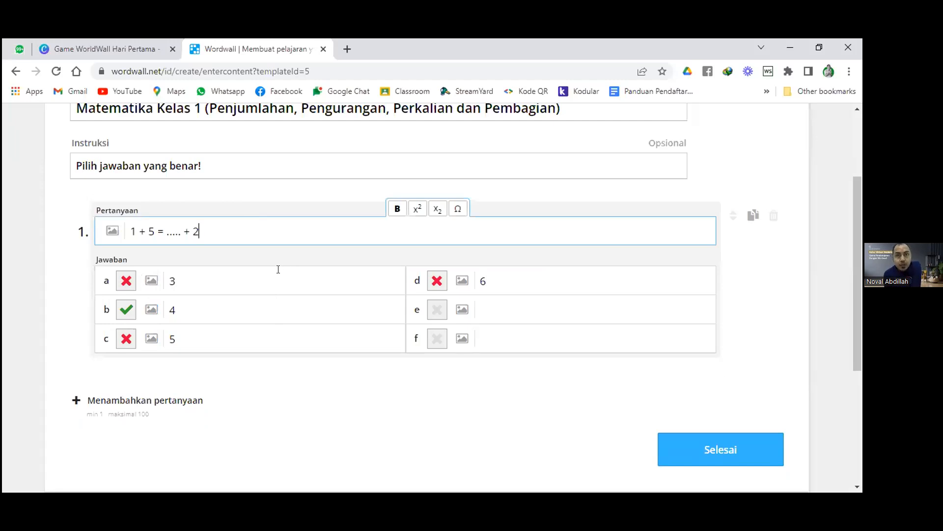
- Add a second question reading "2 X ..... = 10"
{"action": "left_click", "coordinate": [148, 404]}
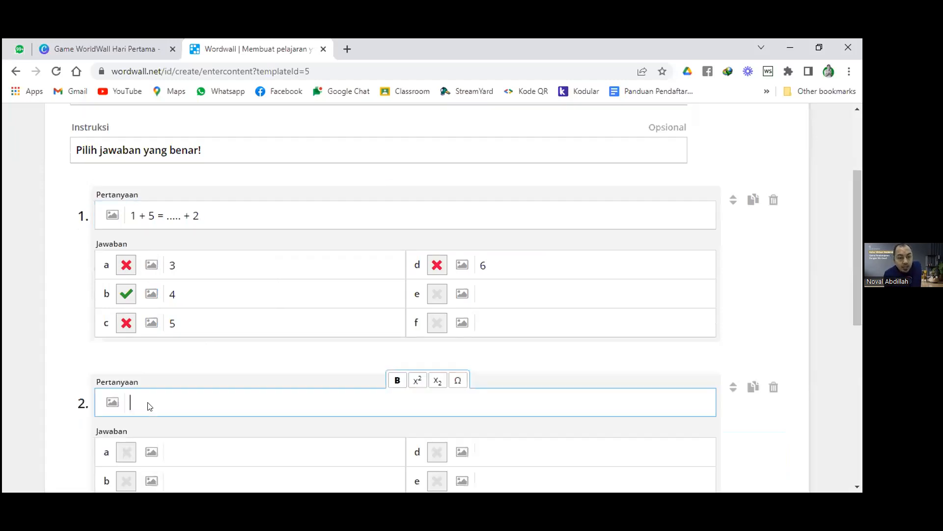
{"action": "scroll", "coordinate": [190, 258], "scroll_direction": "up", "scroll_amount": 1}
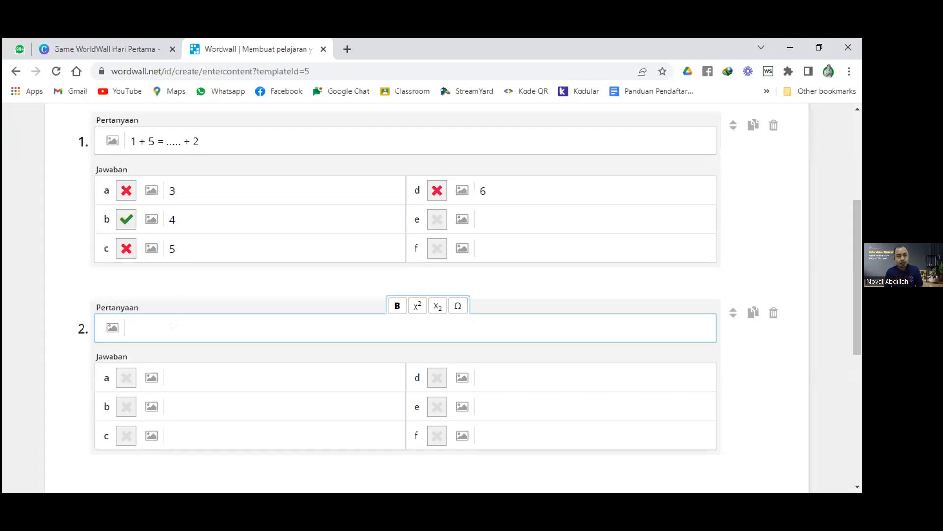
{"action": "type", "text": "2"}
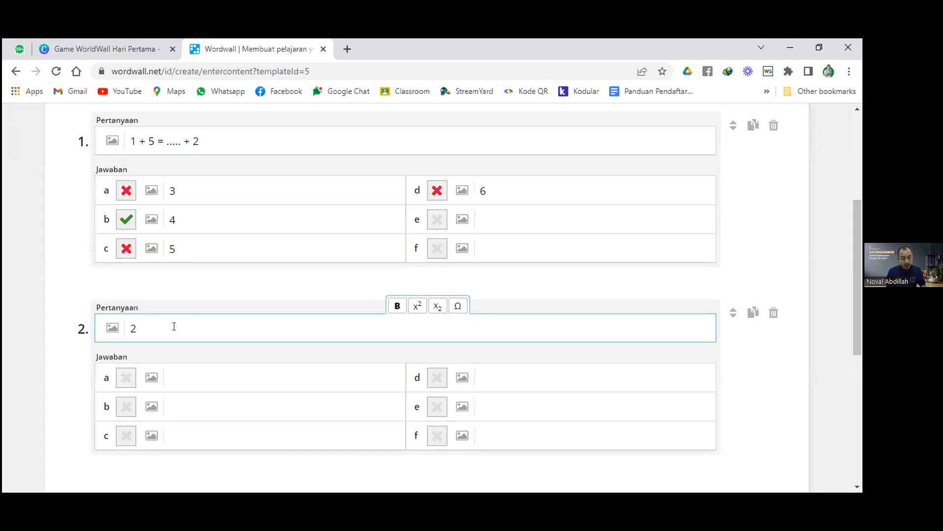
{"action": "type", "text": " X ..... ="}
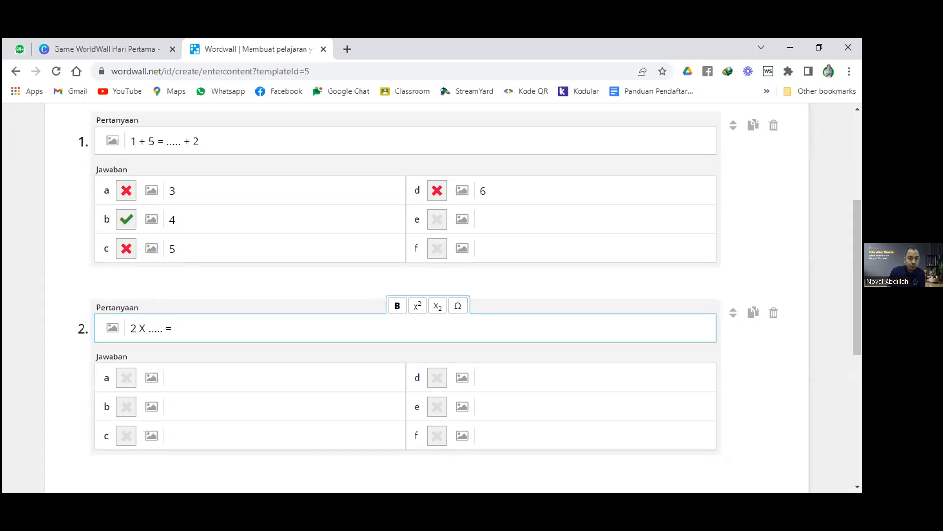
{"action": "type", "text": "10"}
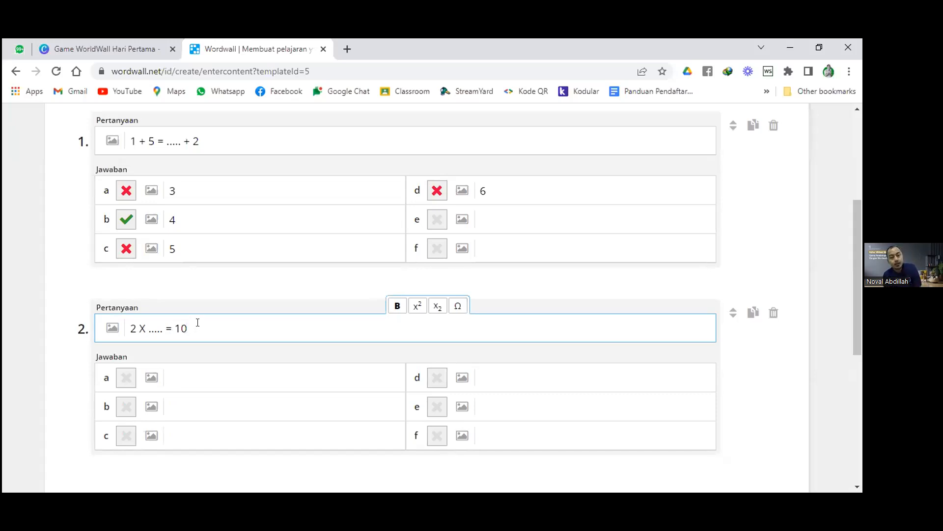
- Fill in question 2's answers a to d with 2, 3, 4 and 5
{"action": "left_click", "coordinate": [208, 406]}
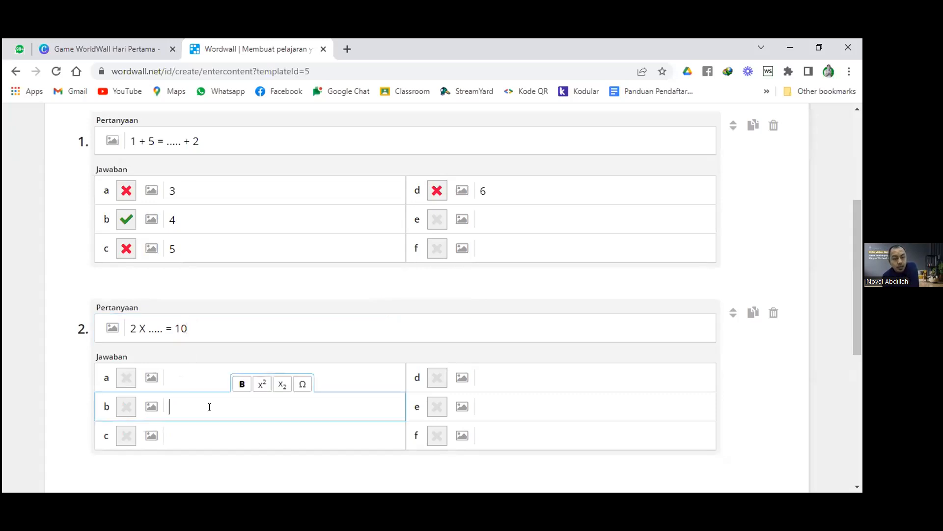
{"action": "left_click", "coordinate": [505, 377]}
{"action": "type", "text": "5"}
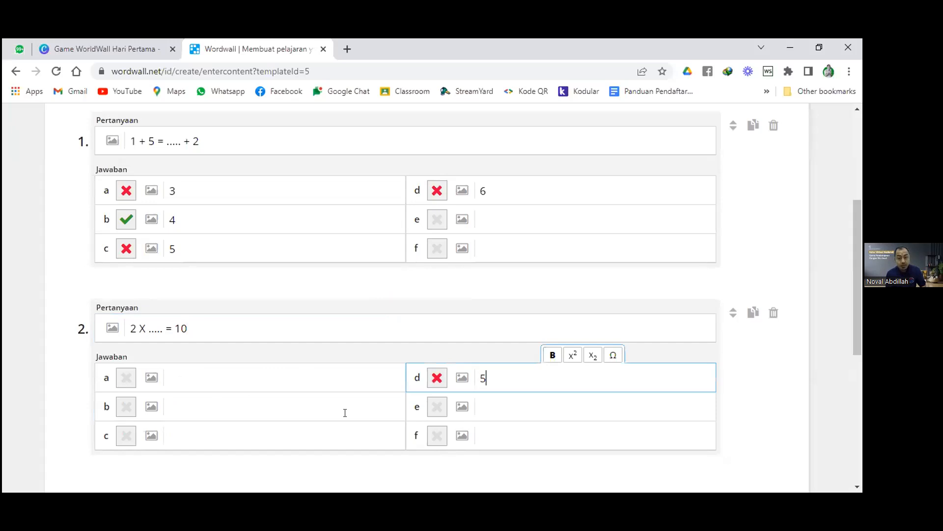
{"action": "left_click", "coordinate": [210, 375]}
{"action": "type", "text": "2"}
{"action": "left_click", "coordinate": [198, 419]}
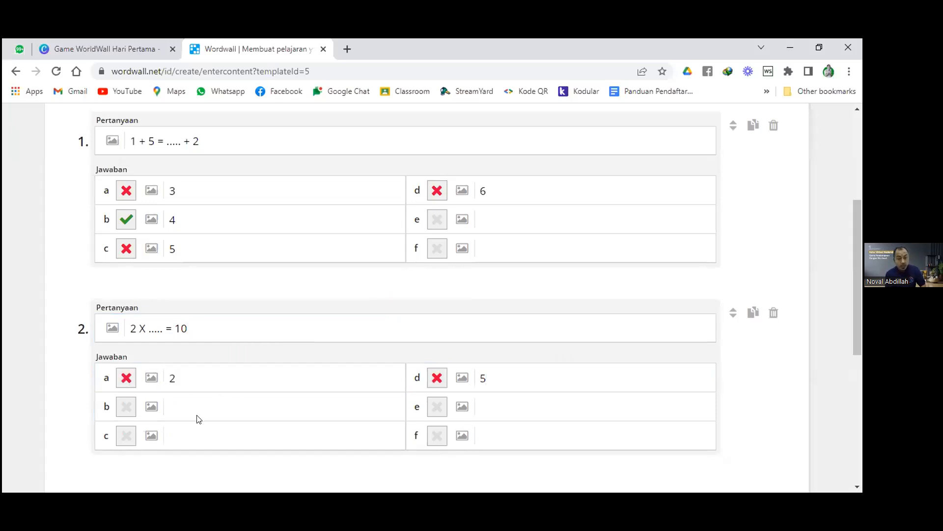
{"action": "type", "text": "3"}
{"action": "left_click", "coordinate": [200, 437]}
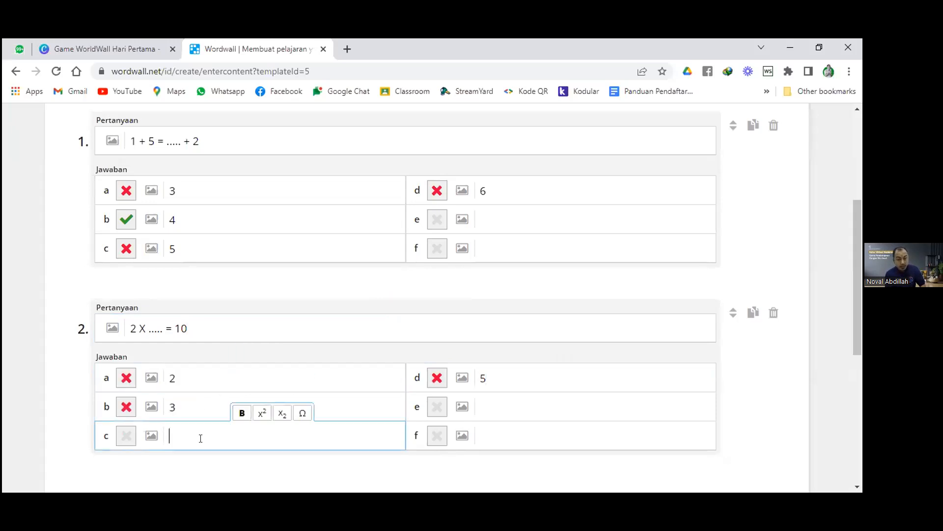
{"action": "type", "text": "4"}
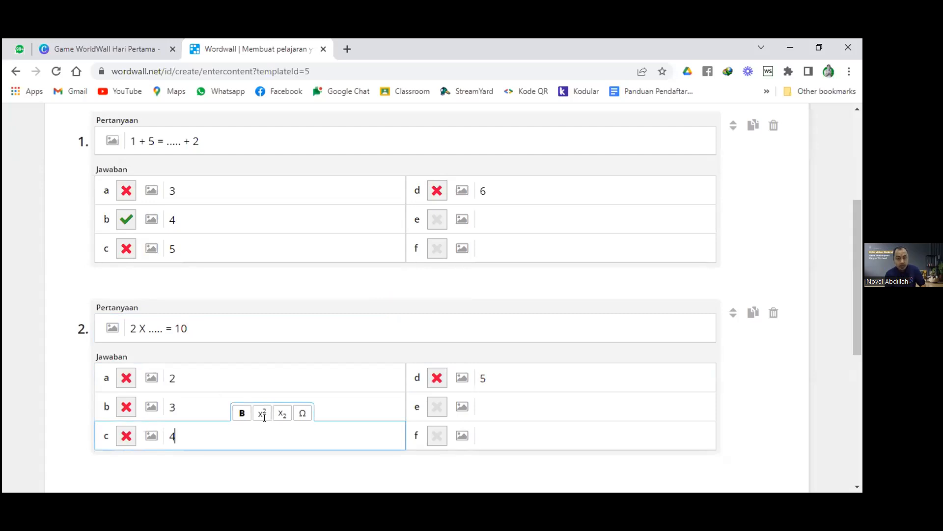
- Mark answer d (5) as correct for question 2 and look over the completed questions
{"action": "left_click", "coordinate": [436, 380]}
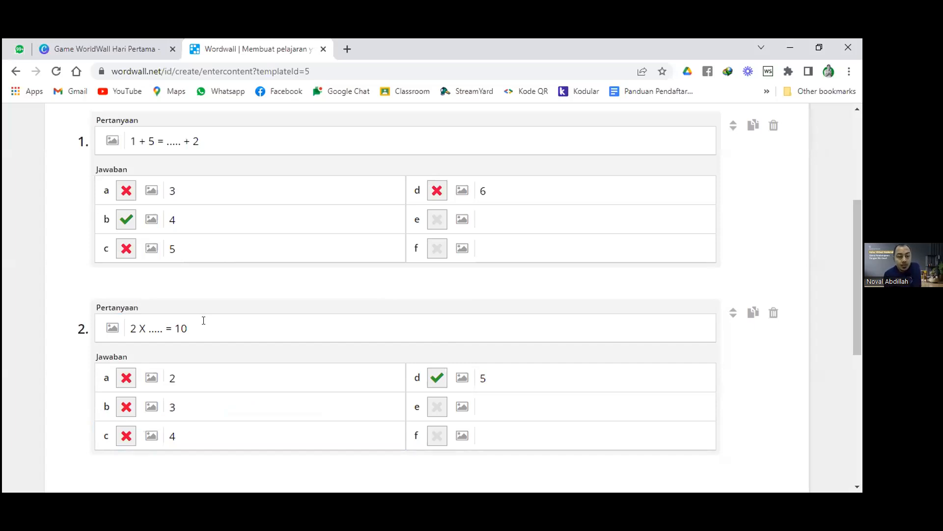
{"action": "scroll", "coordinate": [204, 320], "scroll_direction": "down", "scroll_amount": 1}
{"action": "scroll", "coordinate": [203, 321], "scroll_direction": "down", "scroll_amount": 1}
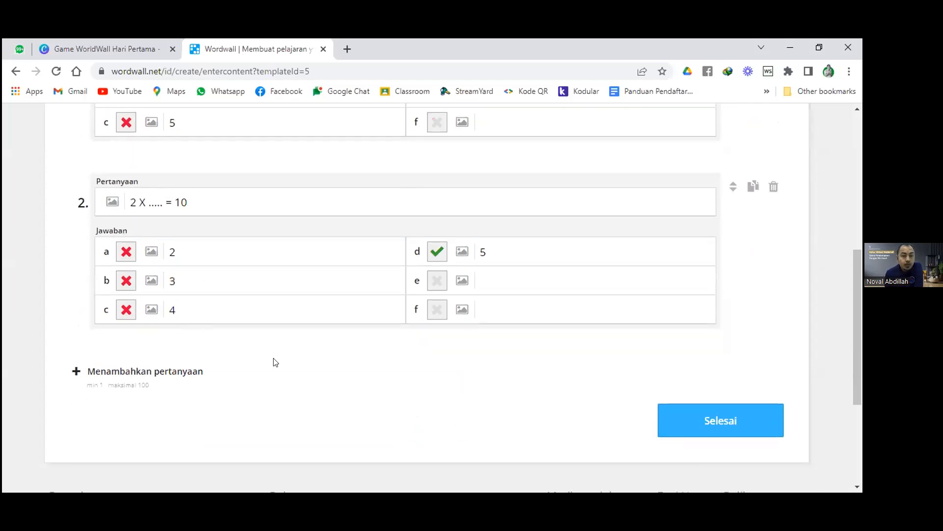
{"action": "scroll", "coordinate": [272, 362], "scroll_direction": "up", "scroll_amount": 2}
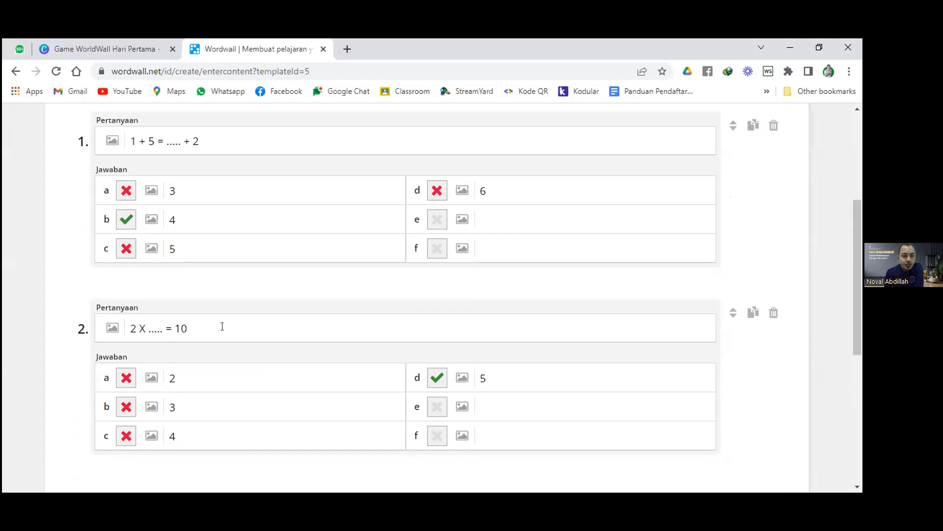
- Add a third question to the quiz
{"action": "scroll", "coordinate": [235, 279], "scroll_direction": "down", "scroll_amount": 1}
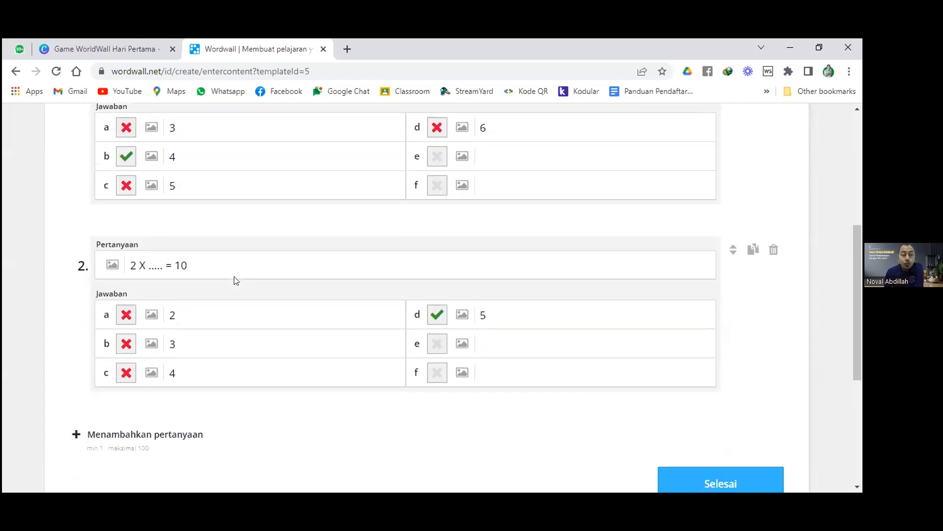
{"action": "scroll", "coordinate": [233, 282], "scroll_direction": "down", "scroll_amount": 1}
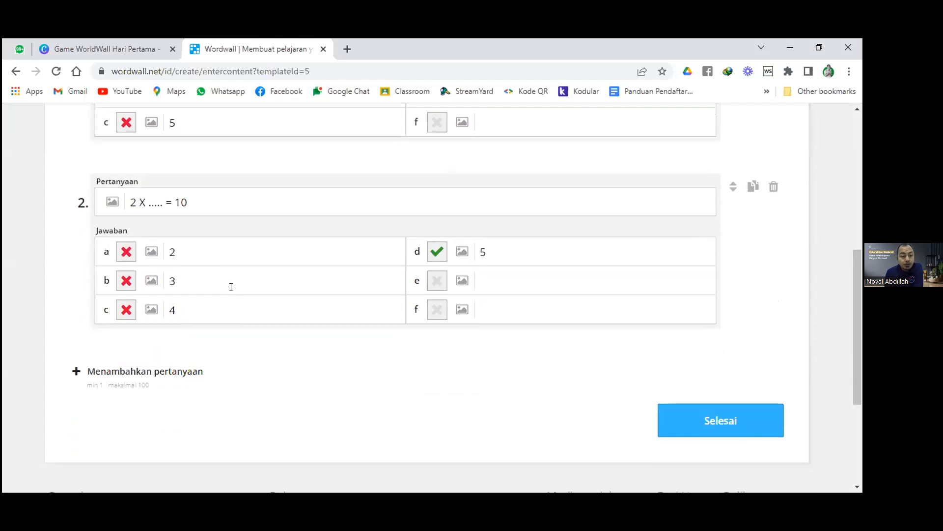
{"action": "left_click", "coordinate": [160, 373]}
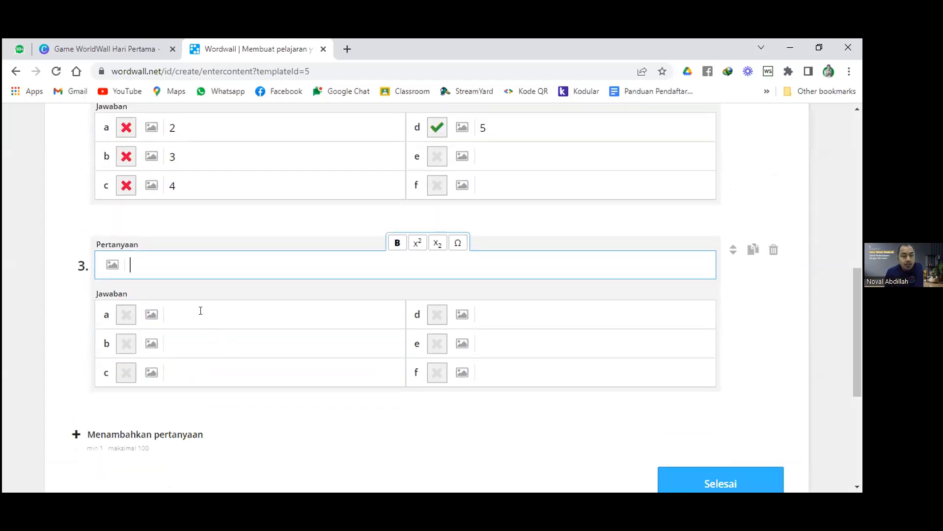
- Search for pictures of "dadu" for question 3
{"action": "left_click", "coordinate": [117, 263]}
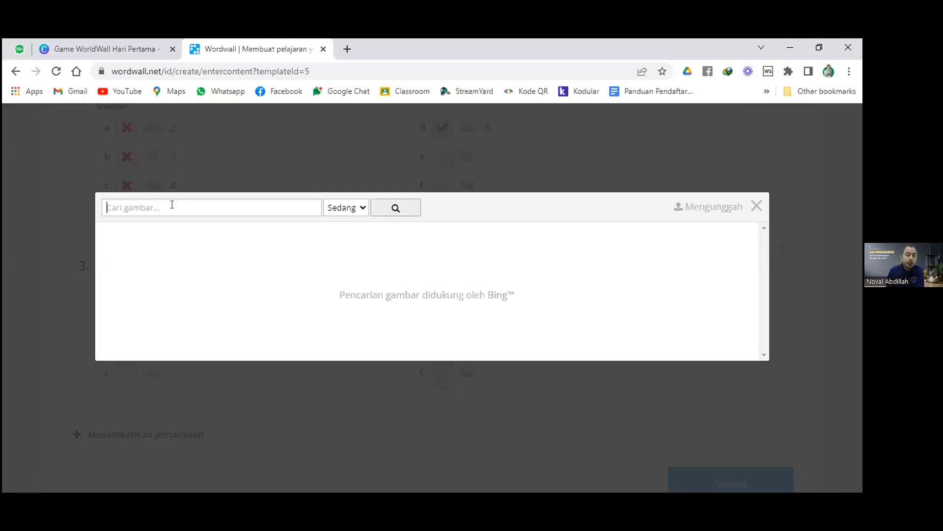
{"action": "type", "text": "gamb"}
{"action": "key", "text": "BackSpace"}
{"action": "key", "text": "BackSpace"}
{"action": "key", "text": "BackSpace"}
{"action": "key", "text": "BackSpace"}
{"action": "type", "text": "dadu"}
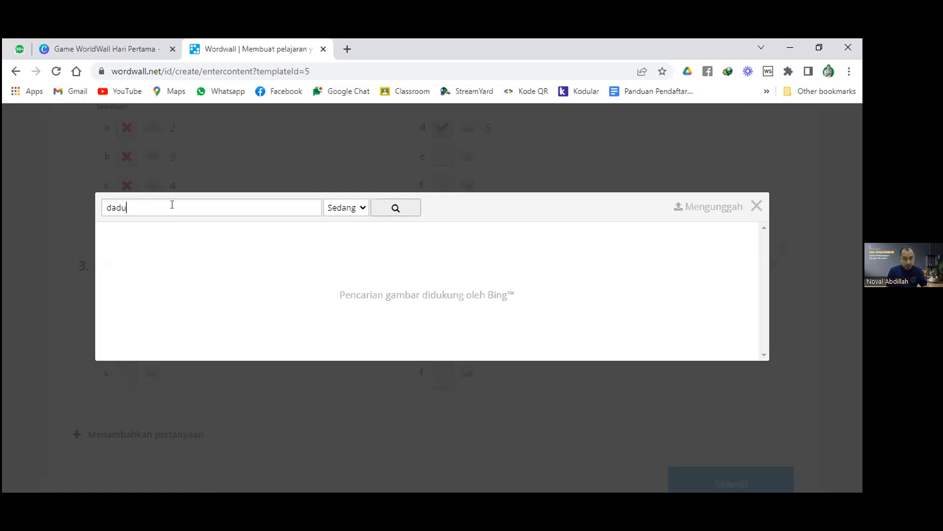
{"action": "left_click", "coordinate": [399, 210]}
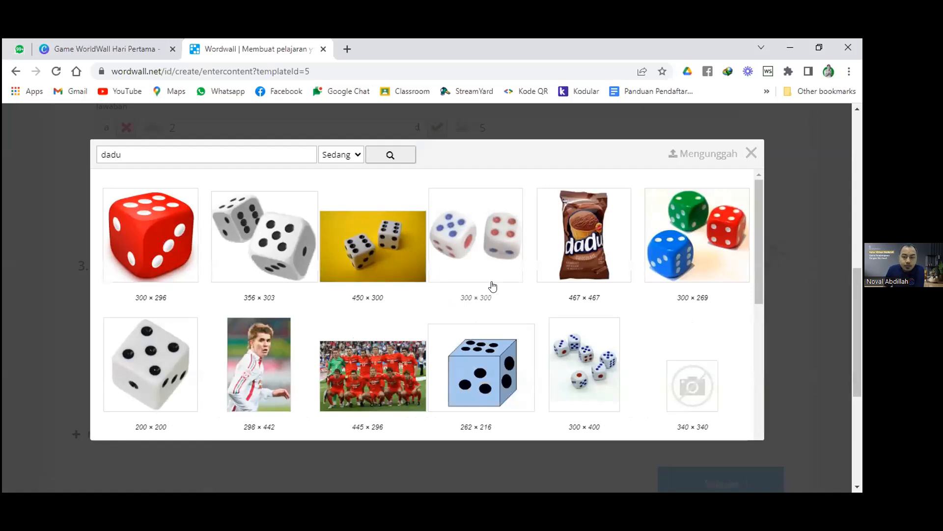
- Insert the picture of the green, red and blue dice into question 3
{"action": "scroll", "coordinate": [493, 286], "scroll_direction": "down", "scroll_amount": 3}
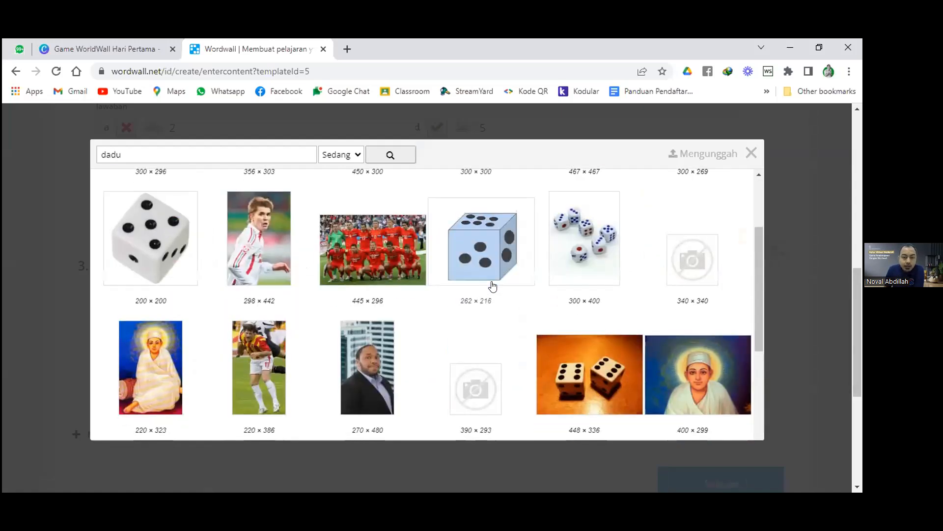
{"action": "scroll", "coordinate": [493, 287], "scroll_direction": "down", "scroll_amount": 5}
{"action": "scroll", "coordinate": [493, 287], "scroll_direction": "up", "scroll_amount": 8}
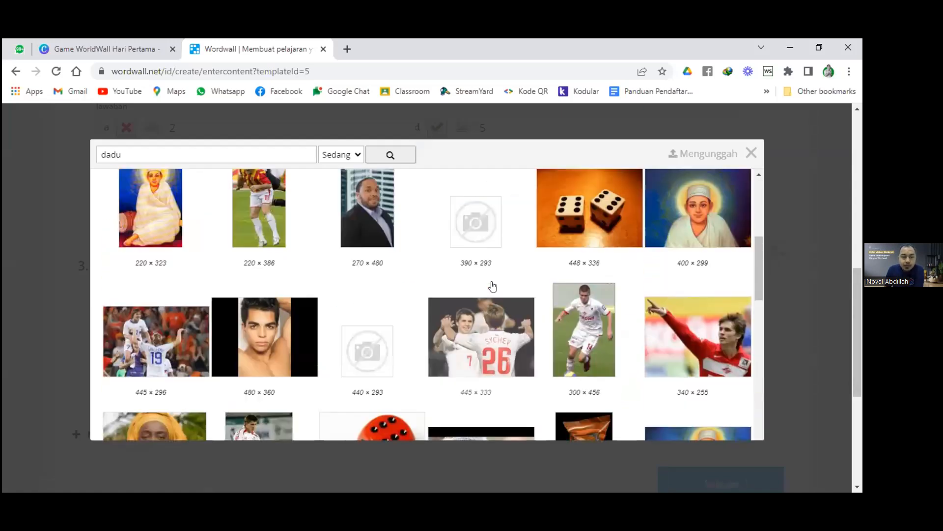
{"action": "scroll", "coordinate": [493, 286], "scroll_direction": "up", "scroll_amount": 3}
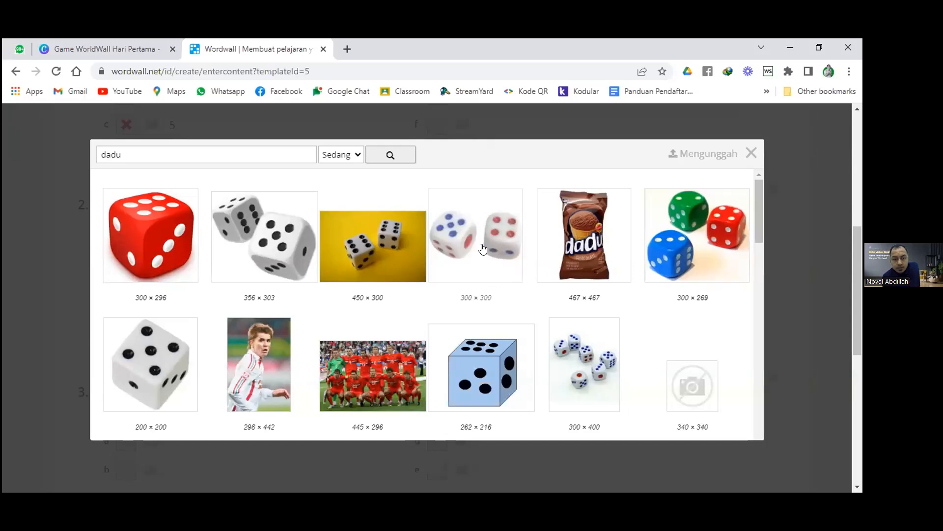
{"action": "left_click", "coordinate": [691, 231]}
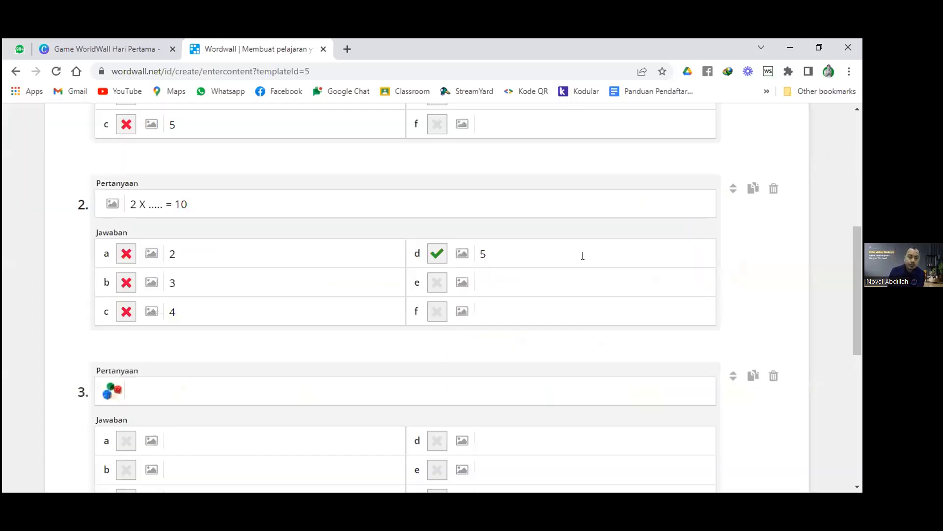
- Check the enlarged dice picture and enter question 3's text as "Jumlah mata dadu yang muncul pada permukaan atas adalah ...."
{"action": "left_click", "coordinate": [108, 391]}
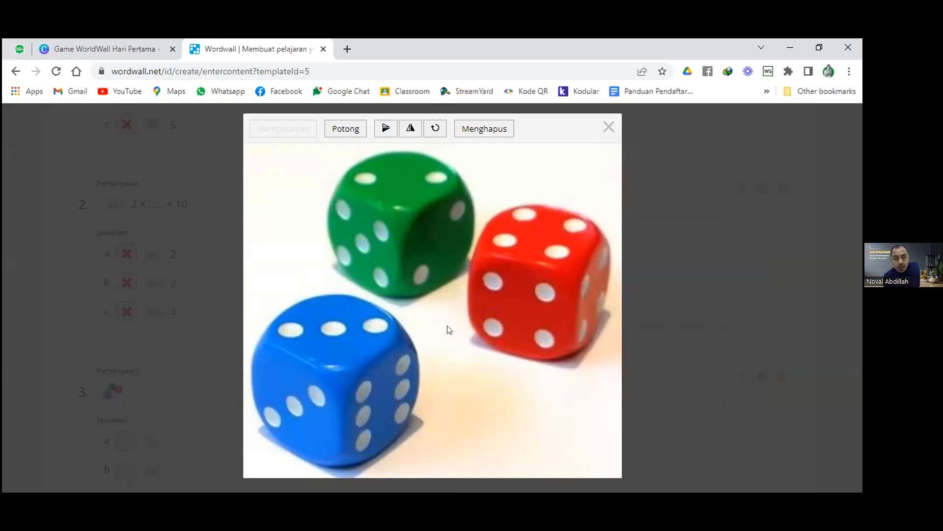
{"action": "left_click", "coordinate": [607, 127]}
{"action": "scroll", "coordinate": [192, 329], "scroll_direction": "down", "scroll_amount": 2}
{"action": "left_click", "coordinate": [179, 262]}
{"action": "type", "text": "Ju"}
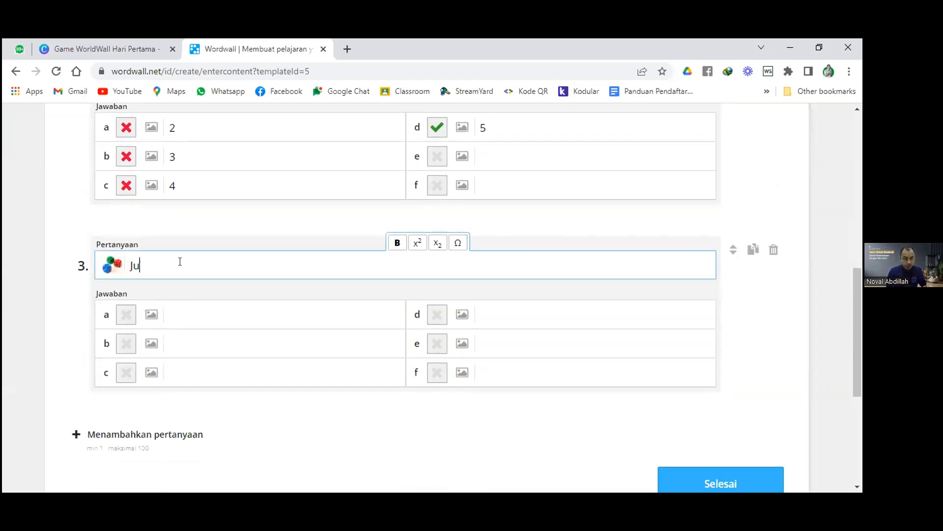
{"action": "type", "text": "mlah mata dadu yang muncul pada permukaan atas adalah ...."}
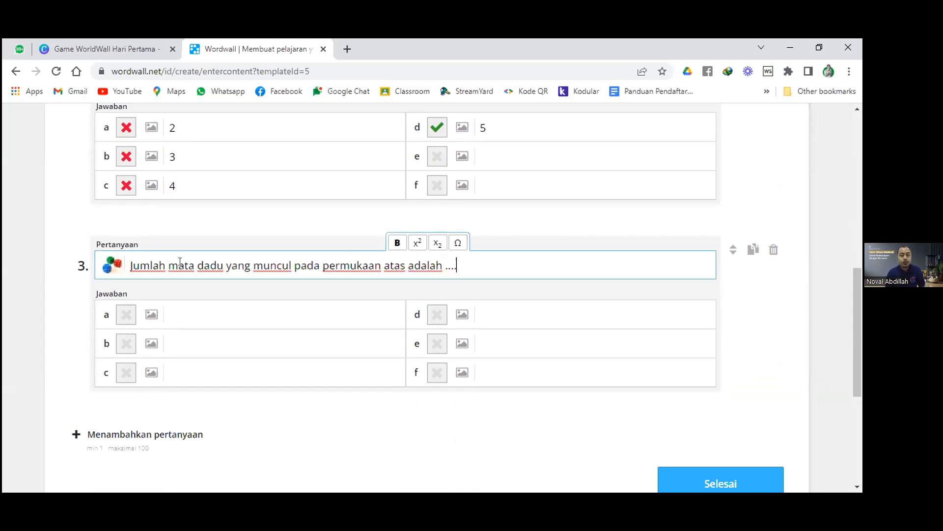
- Check the dice picture, fill in question 3's answers a to d with 9, 8, 10 and 11, and mark answer a as correct
{"action": "left_click", "coordinate": [112, 266]}
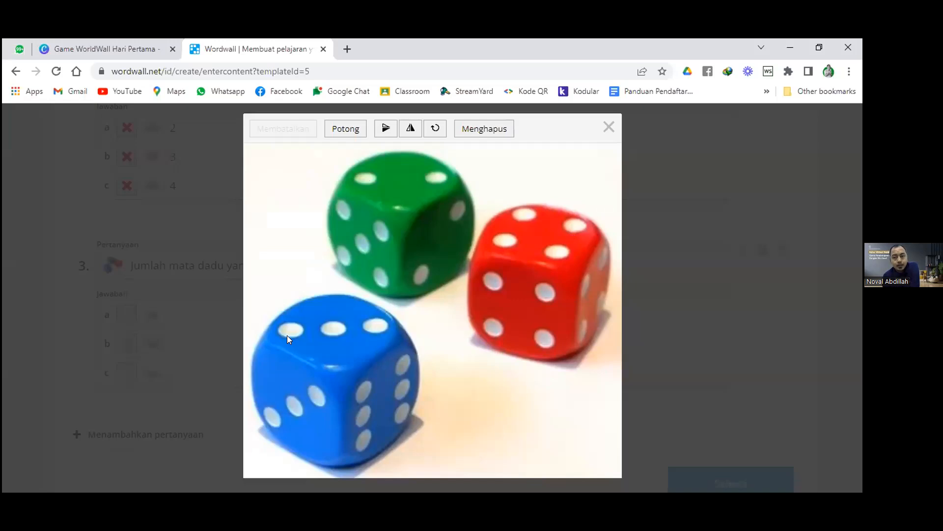
{"action": "left_click", "coordinate": [601, 135]}
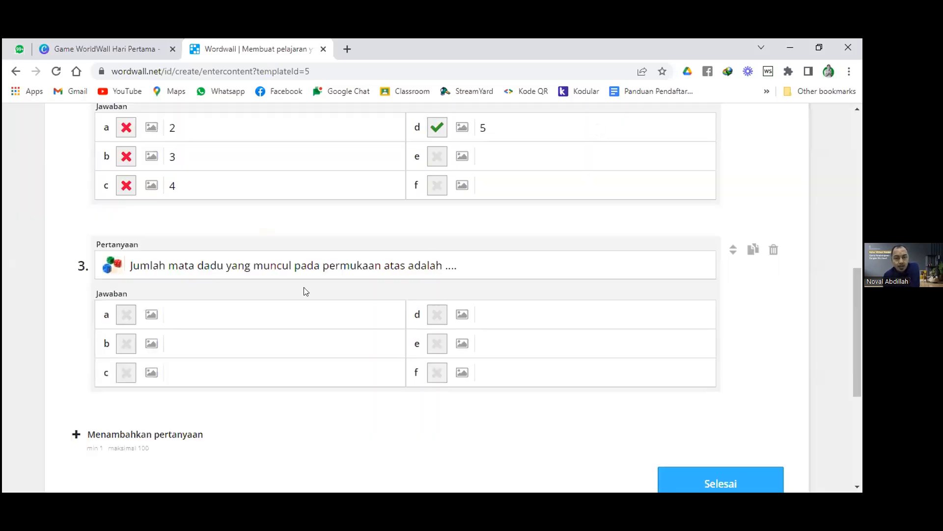
{"action": "left_click", "coordinate": [222, 311]}
{"action": "type", "text": "9"}
{"action": "left_click", "coordinate": [202, 345]}
{"action": "type", "text": "8"}
{"action": "left_click", "coordinate": [192, 370]}
{"action": "type", "text": "10"}
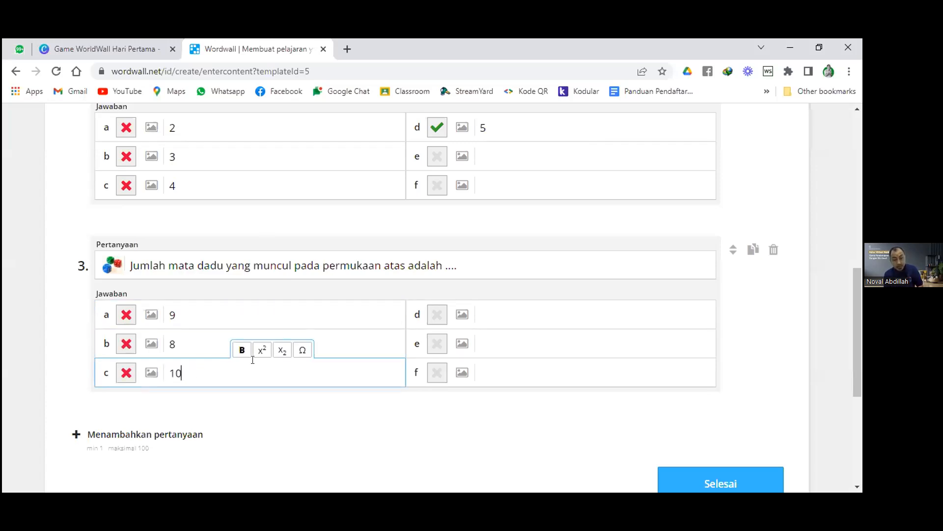
{"action": "left_click", "coordinate": [503, 304]}
{"action": "type", "text": "11"}
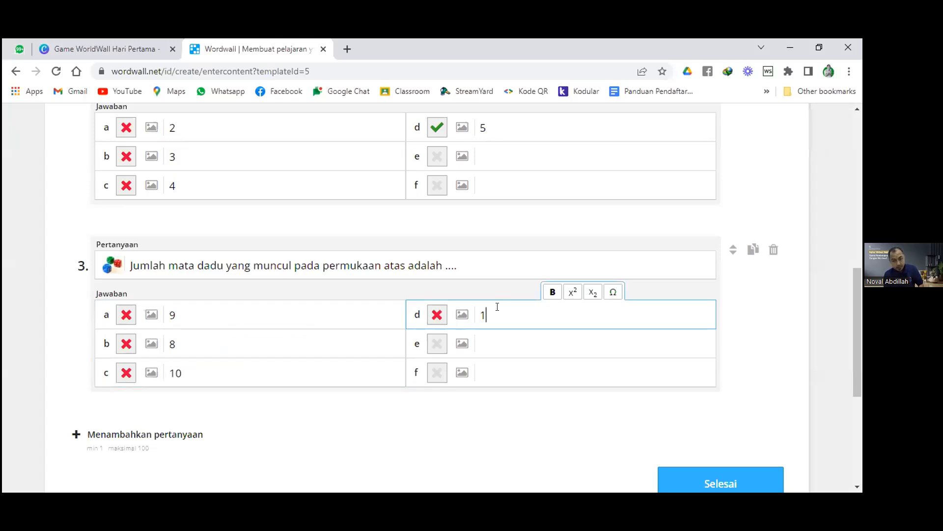
{"action": "left_click", "coordinate": [124, 315]}
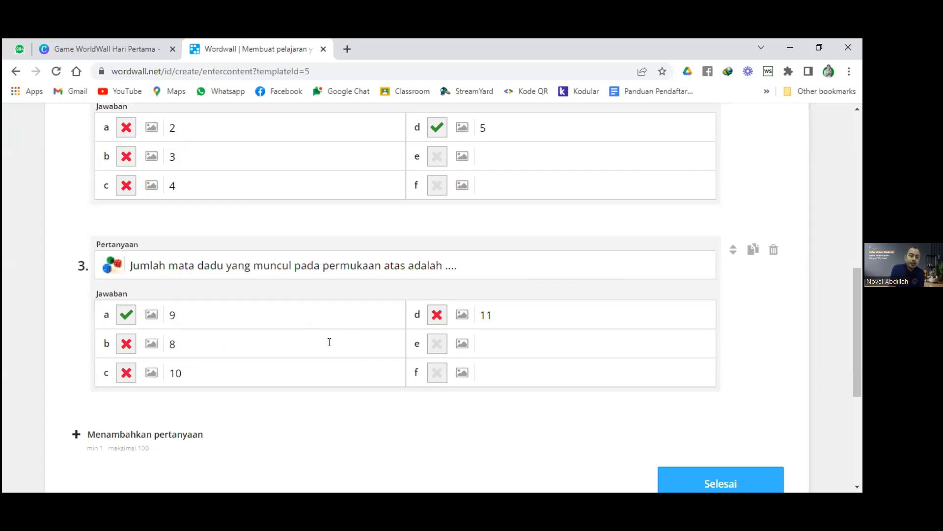
- Look over question 3 and add a fourth question
{"action": "scroll", "coordinate": [330, 342], "scroll_direction": "up", "scroll_amount": 2}
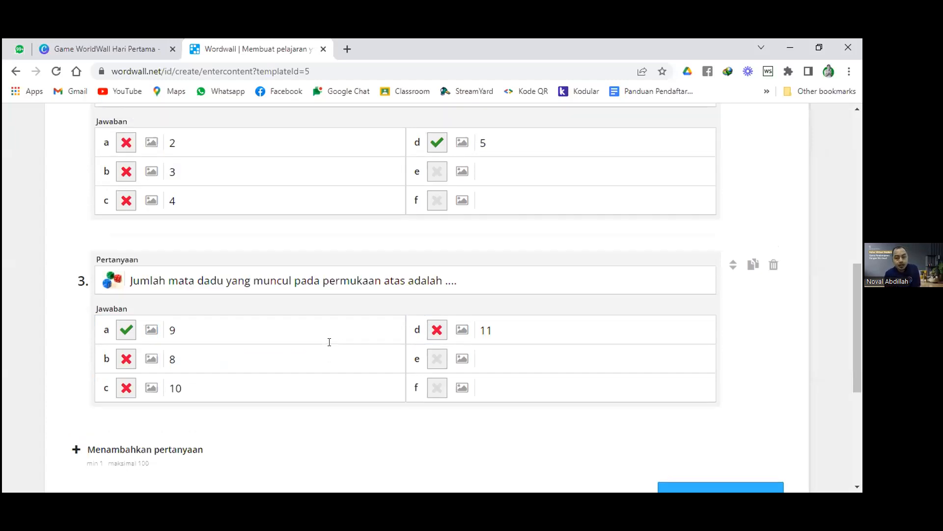
{"action": "scroll", "coordinate": [330, 344], "scroll_direction": "down", "scroll_amount": 6}
{"action": "scroll", "coordinate": [330, 347], "scroll_direction": "up", "scroll_amount": 4}
{"action": "scroll", "coordinate": [329, 347], "scroll_direction": "up", "scroll_amount": 1}
{"action": "scroll", "coordinate": [330, 342], "scroll_direction": "down", "scroll_amount": 3}
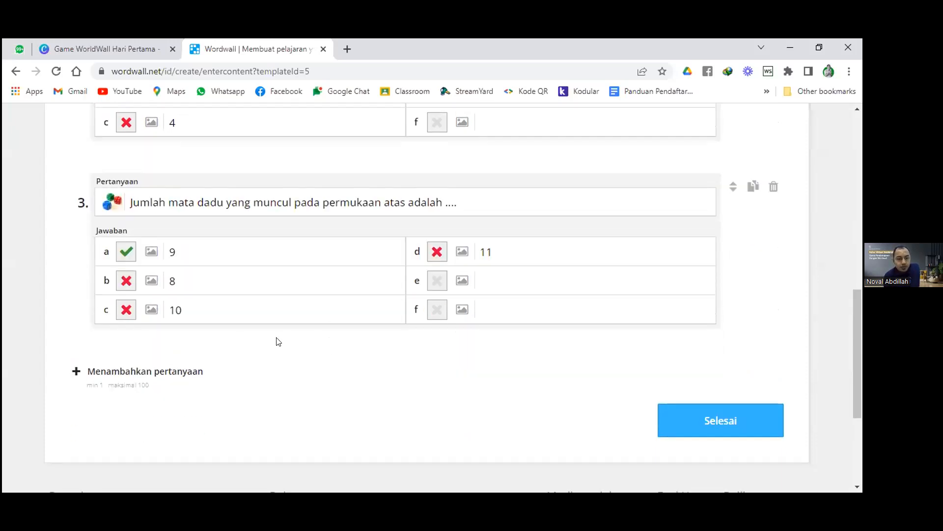
{"action": "left_click", "coordinate": [127, 373]}
{"action": "left_click", "coordinate": [112, 265]}
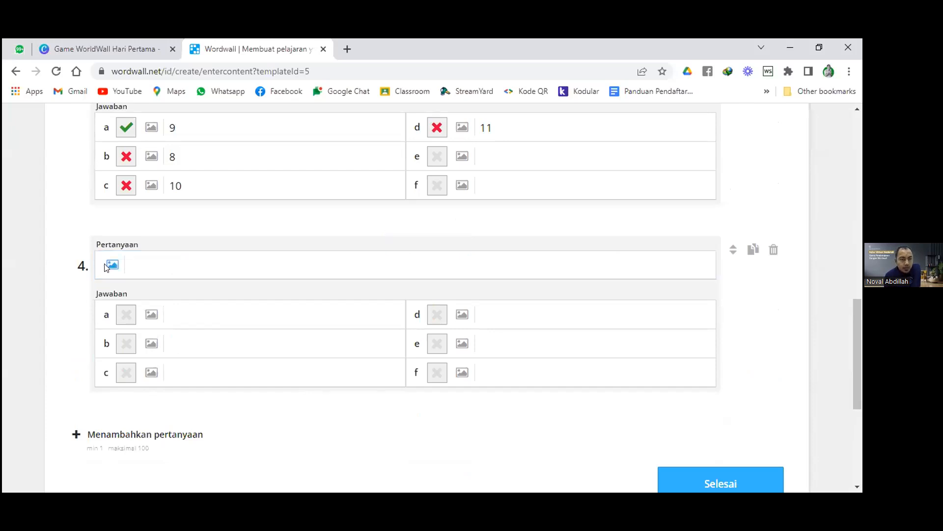
{"action": "left_click", "coordinate": [249, 205]}
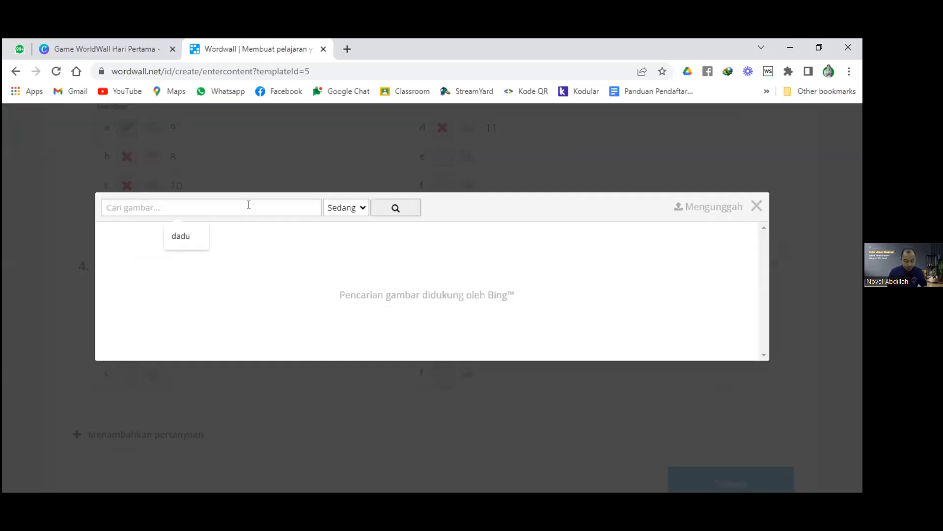
{"action": "type", "text": "loli"}
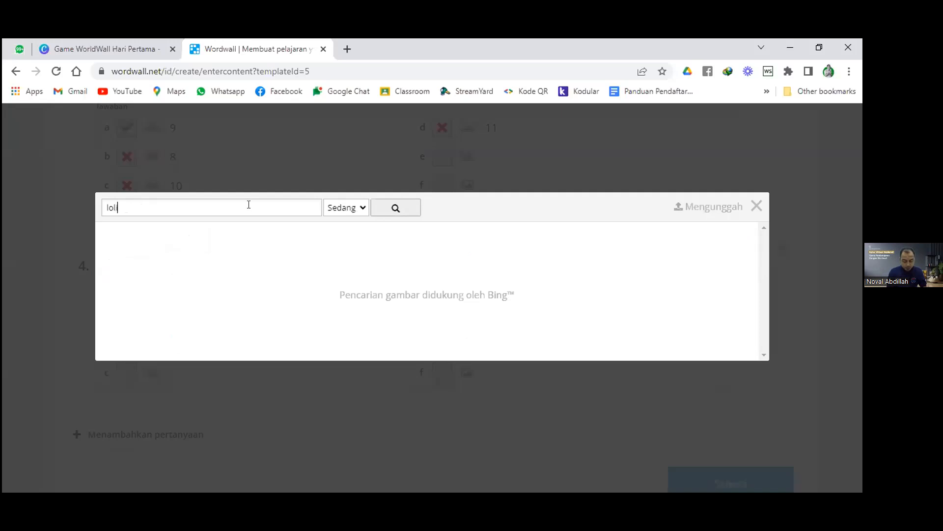
{"action": "type", "text": "pop"}
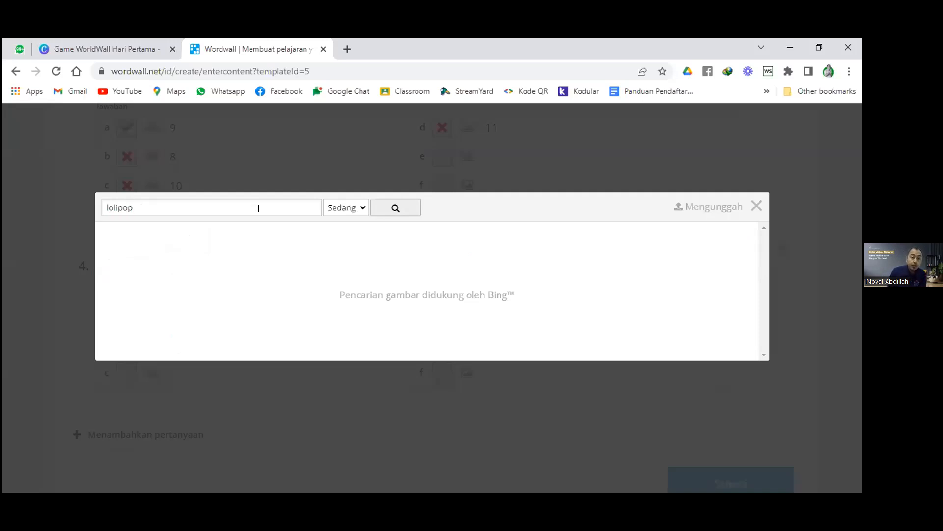
{"action": "left_click", "coordinate": [289, 180]}
{"action": "left_click", "coordinate": [212, 260]}
- Search for pictures of "lolipop" and insert the one with four round lollipops into question 4
{"action": "left_click", "coordinate": [113, 264]}
{"action": "left_click", "coordinate": [248, 206]}
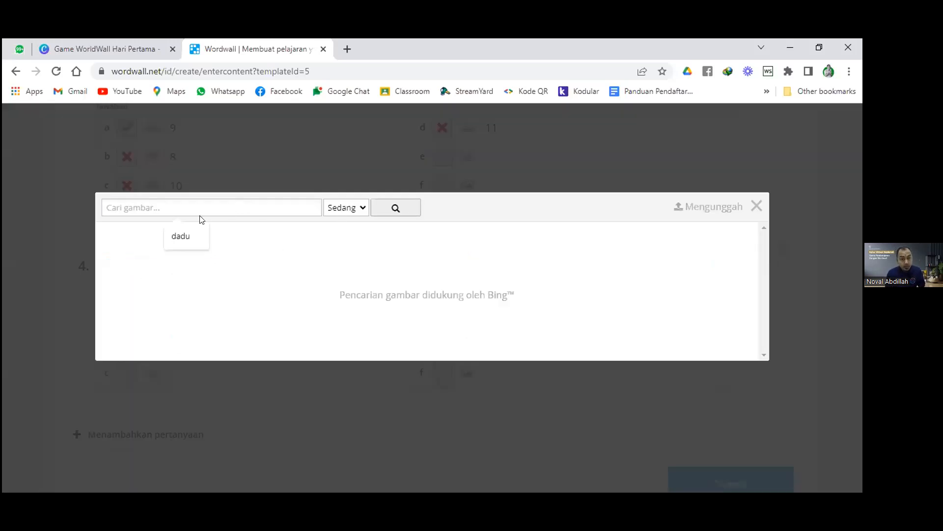
{"action": "type", "text": "lolipop"}
{"action": "key", "text": "Return"}
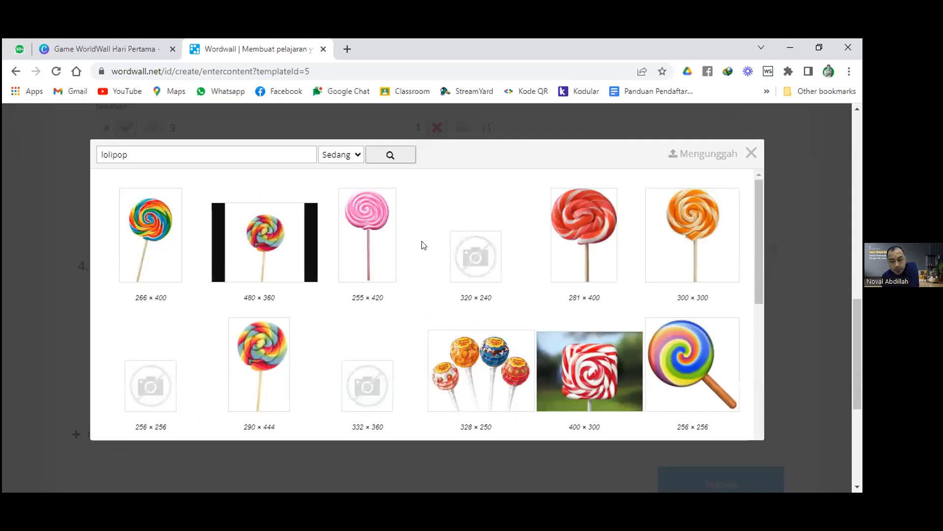
{"action": "scroll", "coordinate": [451, 274], "scroll_direction": "down", "scroll_amount": 3}
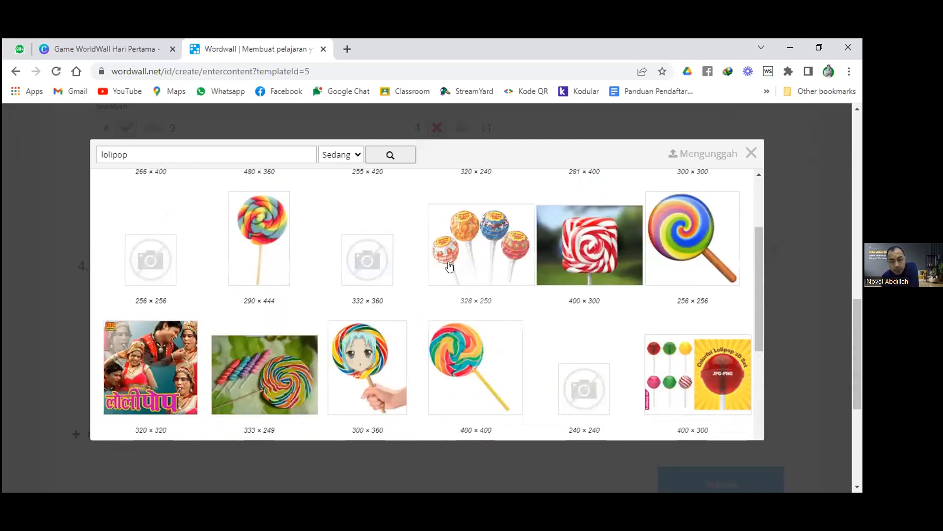
{"action": "scroll", "coordinate": [442, 255], "scroll_direction": "down", "scroll_amount": 4}
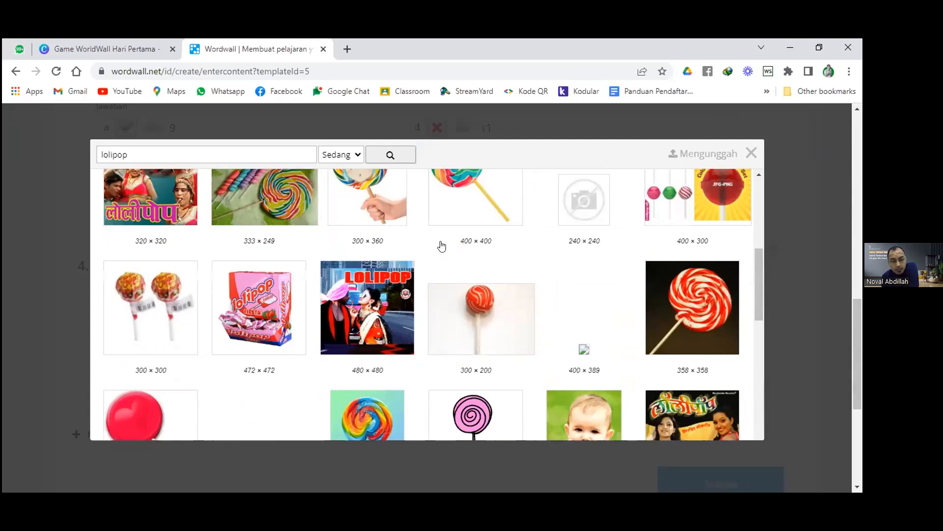
{"action": "scroll", "coordinate": [442, 246], "scroll_direction": "down", "scroll_amount": 1}
{"action": "scroll", "coordinate": [441, 246], "scroll_direction": "up", "scroll_amount": 4}
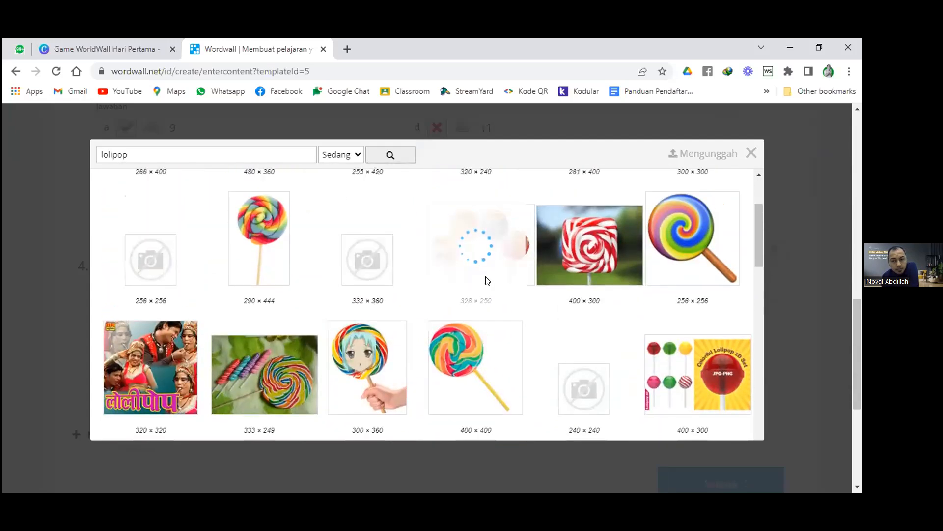
{"action": "left_click", "coordinate": [485, 277]}
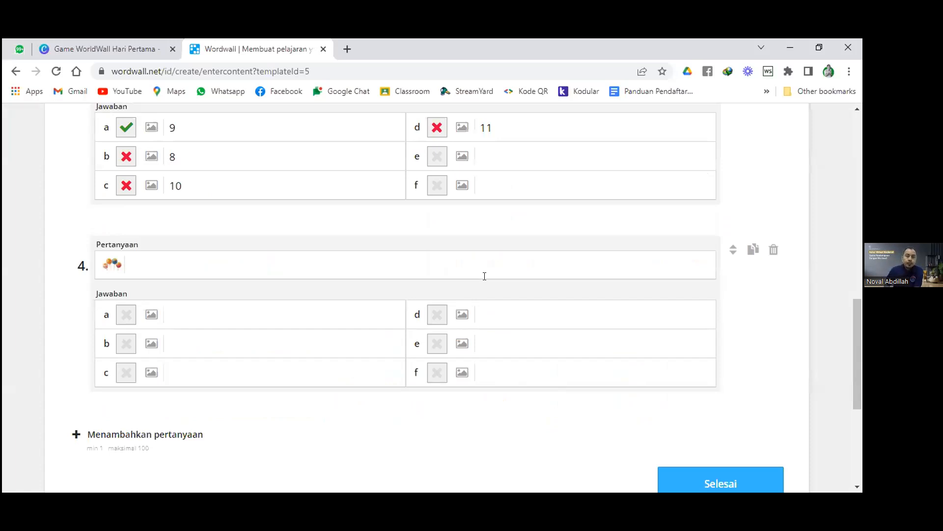
- Enter question 4's text as "Jika permen pada gambar akan dibagikan kepada 2 orang, maka masing-masing akan mendapatkan .... permen"
{"action": "left_click", "coordinate": [260, 264]}
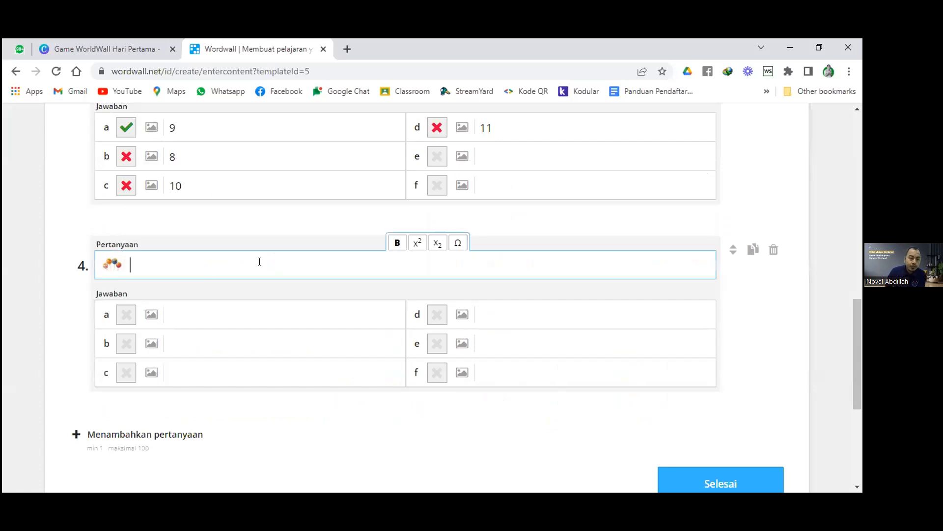
{"action": "type", "text": "Jika "}
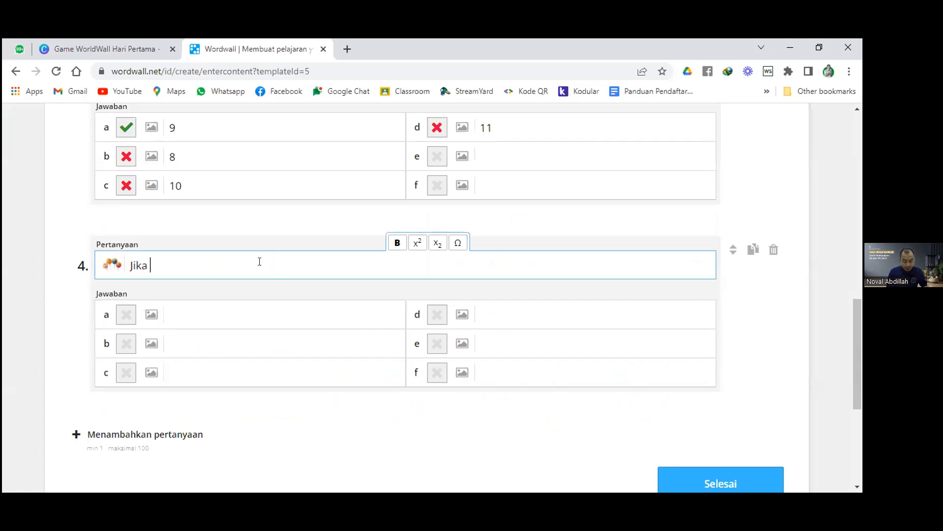
{"action": "type", "text": "permen "}
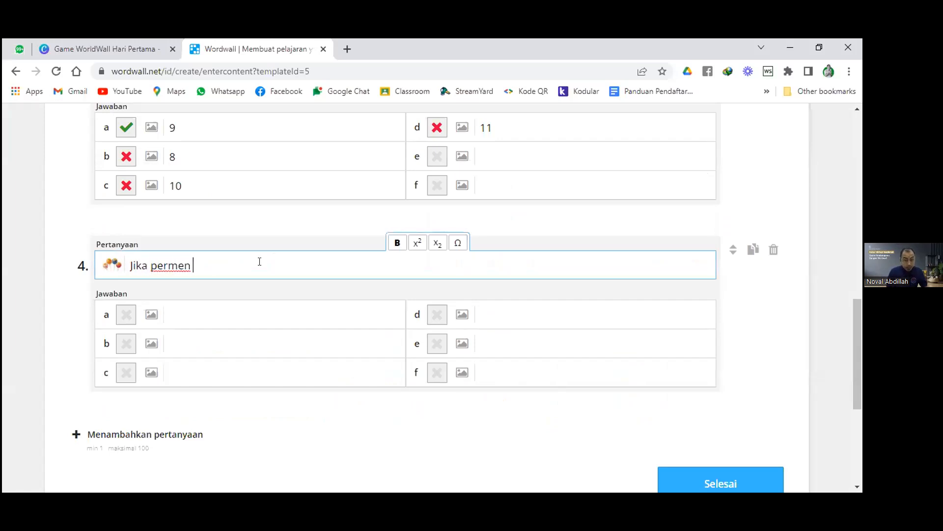
{"action": "type", "text": "pada gambar akan dibagikan kepada 2 orang"}
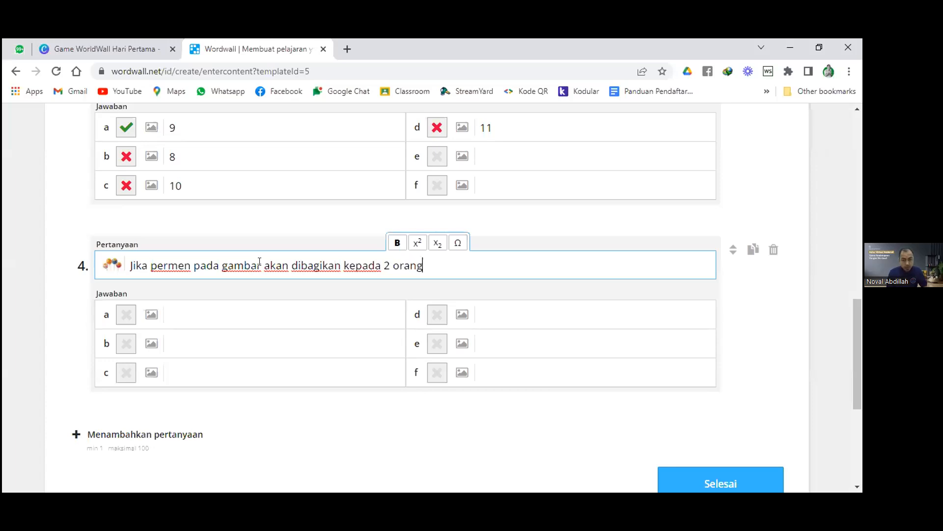
{"action": "type", "text": ", maka masing-ma"}
{"action": "key", "text": "BackSpace"}
{"action": "key", "text": "BackSpace"}
{"action": "key", "text": "BackSpace"}
{"action": "type", "text": "-masing"}
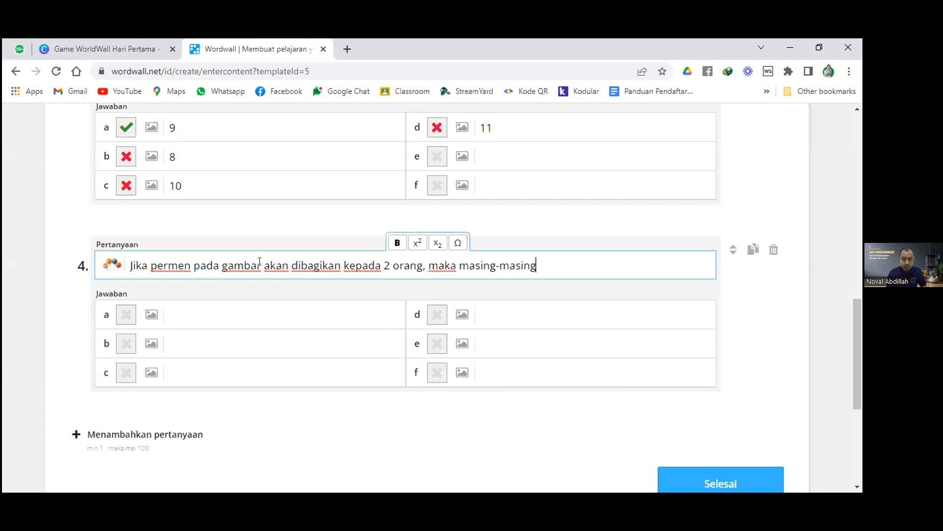
{"action": "type", "text": " akan mendapat"}
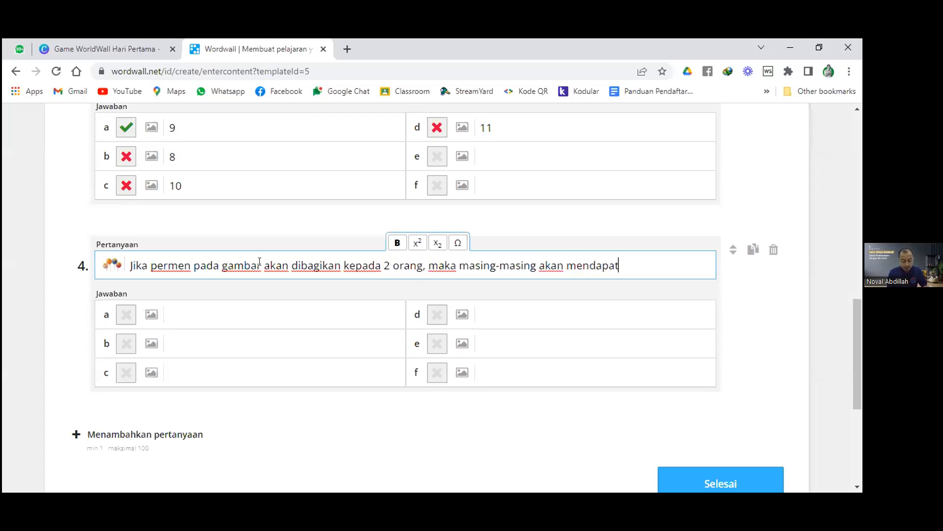
{"action": "type", "text": "kan .."}
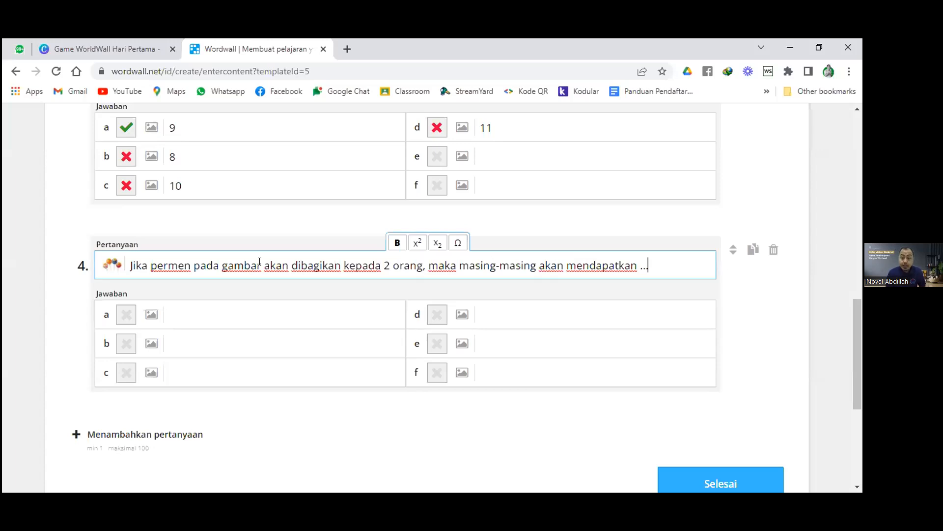
{"action": "type", "text": ".. p"}
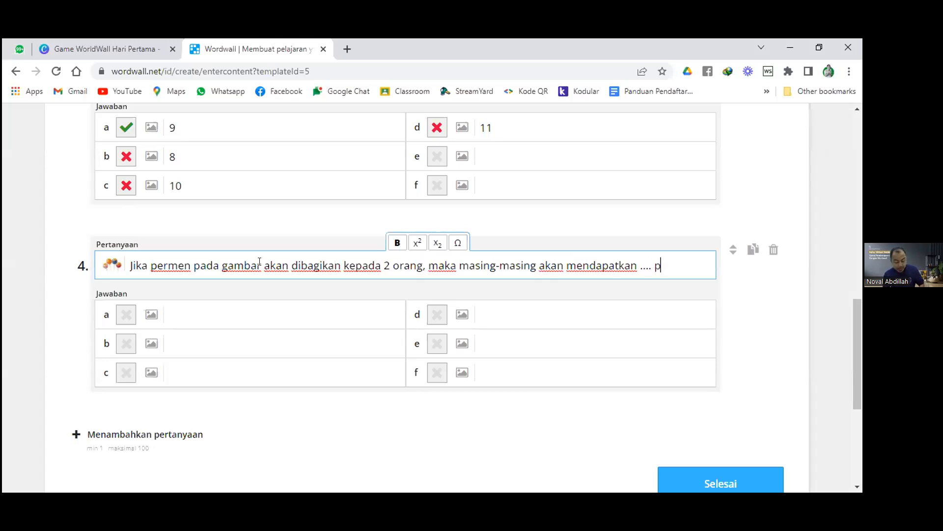
{"action": "type", "text": "ermen"}
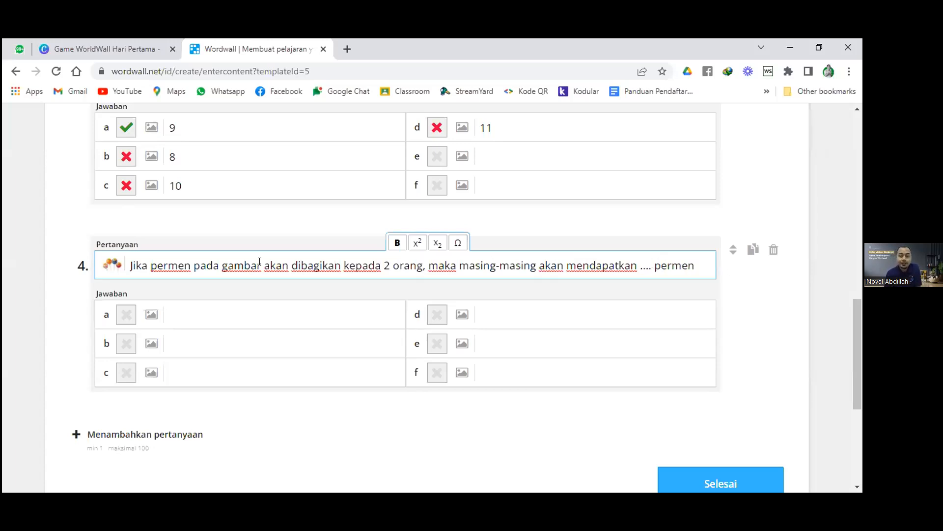
- Check the enlarged lollipop picture and insert the word "orang" after "masing-masing" in question 4's text
{"action": "left_click", "coordinate": [109, 268]}
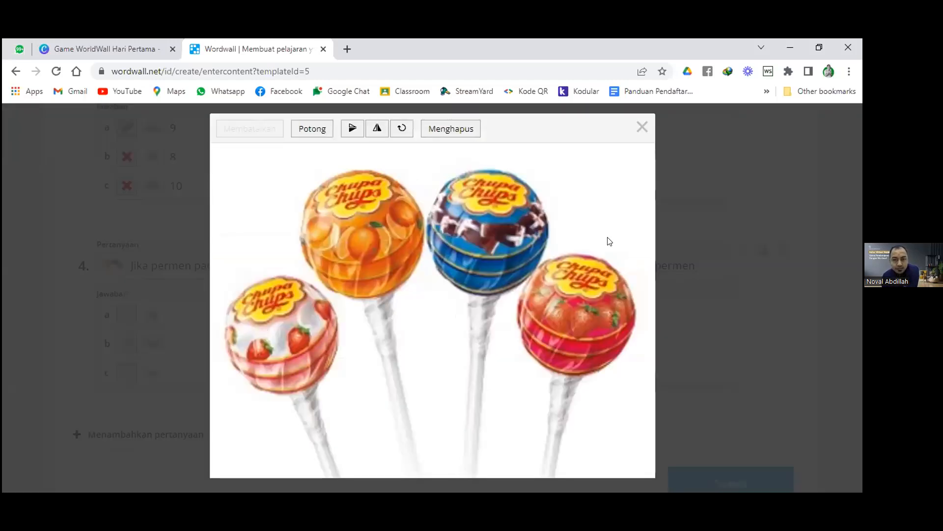
{"action": "left_click", "coordinate": [642, 126]}
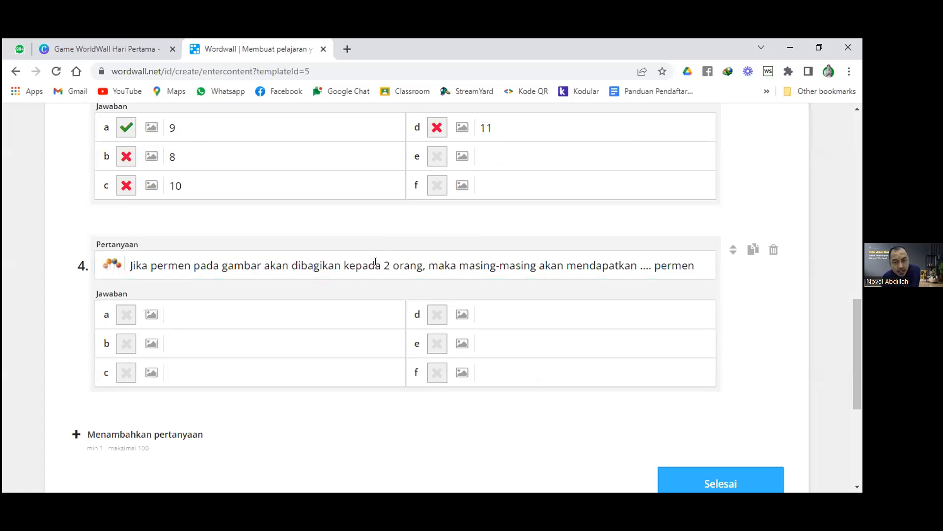
{"action": "left_click", "coordinate": [538, 266]}
{"action": "type", "text": "ora"}
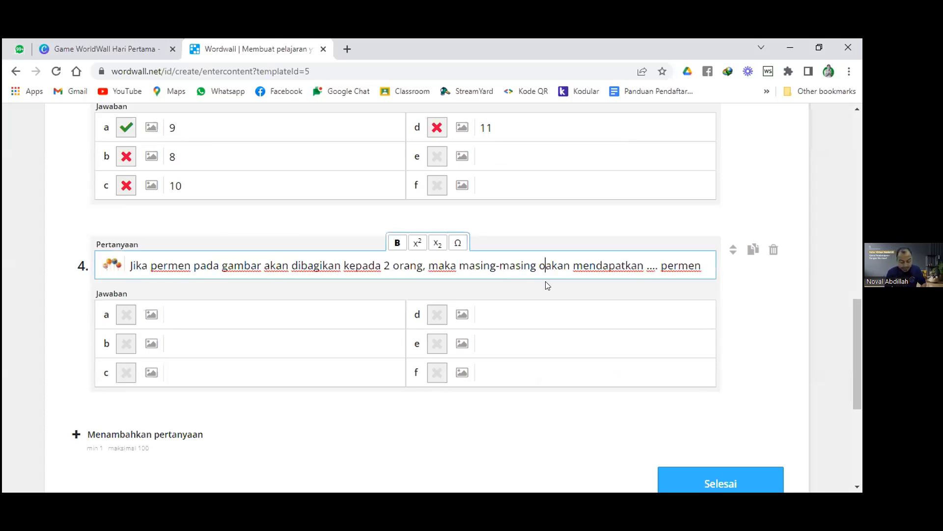
{"action": "type", "text": "ng"}
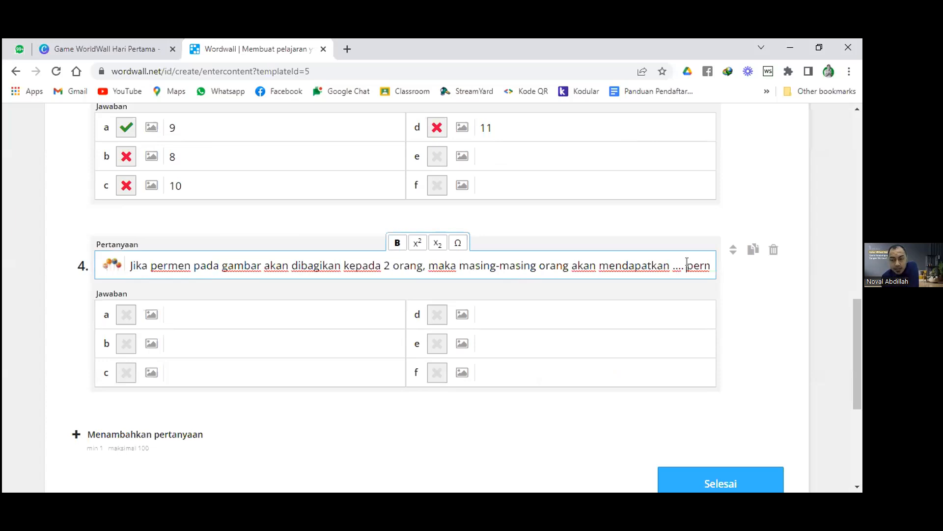
{"action": "key", "text": "Right"}
{"action": "key", "text": "Right"}
{"action": "key", "text": "Right"}
{"action": "key", "text": "Right"}
{"action": "key", "text": "Right"}
{"action": "key", "text": "Right"}
{"action": "key", "text": "Right"}
{"action": "key", "text": "Right"}
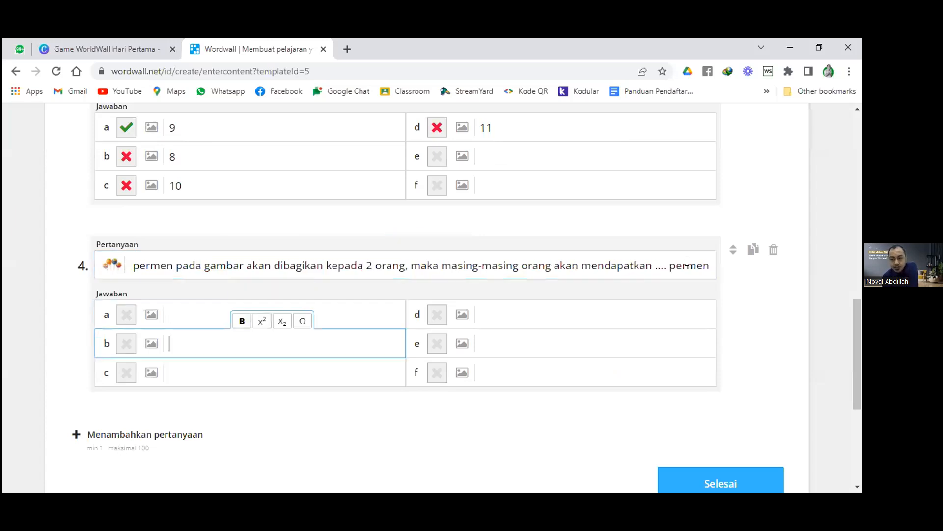
- Fill in question 4's answers a to d with 4, 3, 1 and 2, and mark answer d as correct
{"action": "left_click", "coordinate": [197, 316]}
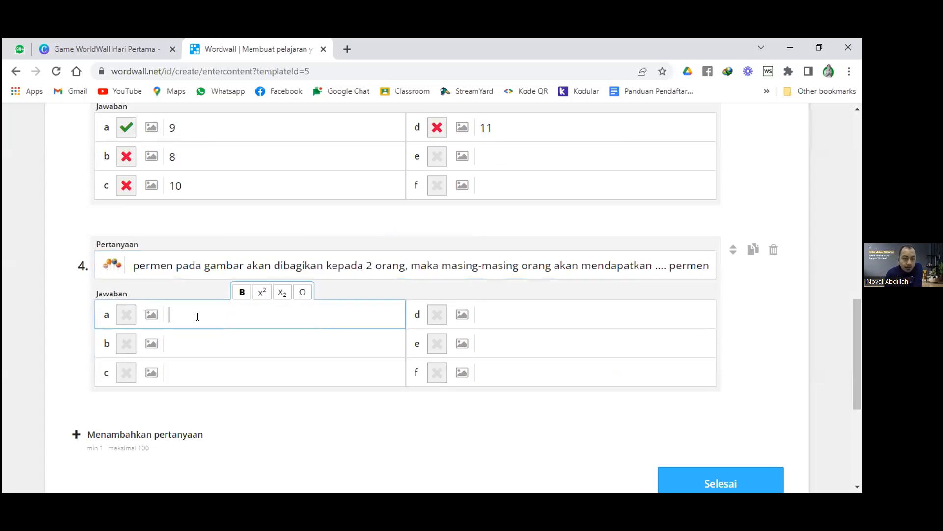
{"action": "left_click", "coordinate": [494, 316]}
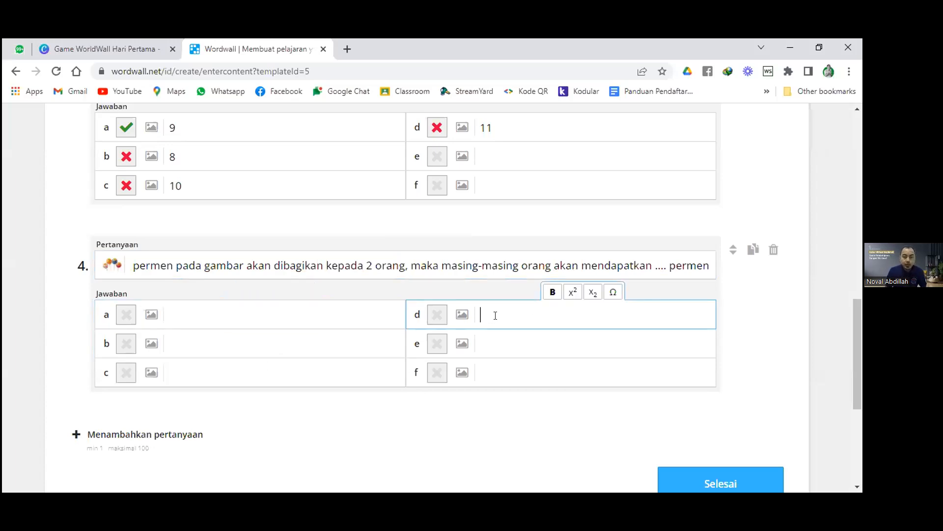
{"action": "type", "text": "2"}
{"action": "left_click", "coordinate": [437, 315]}
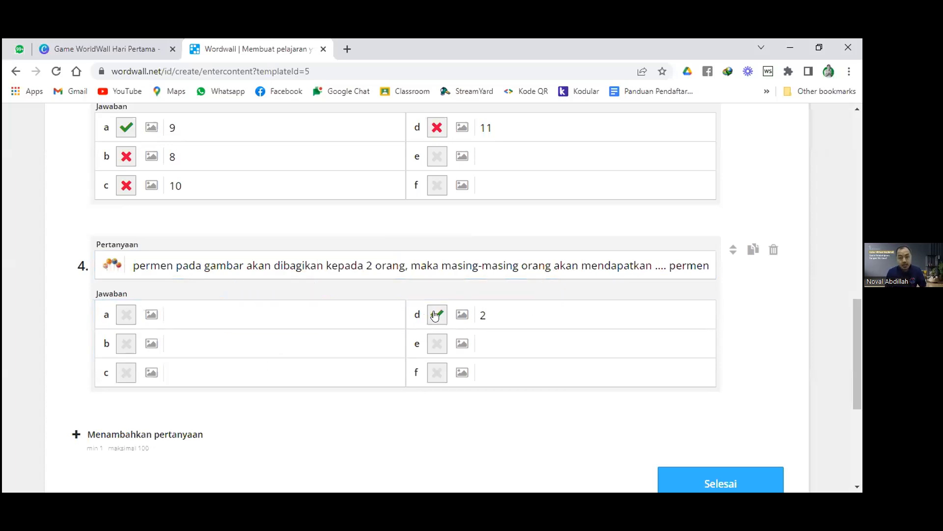
{"action": "left_click", "coordinate": [185, 373]}
{"action": "type", "text": "1"}
{"action": "left_click", "coordinate": [181, 353]}
{"action": "type", "text": "3"}
{"action": "left_click", "coordinate": [192, 308]}
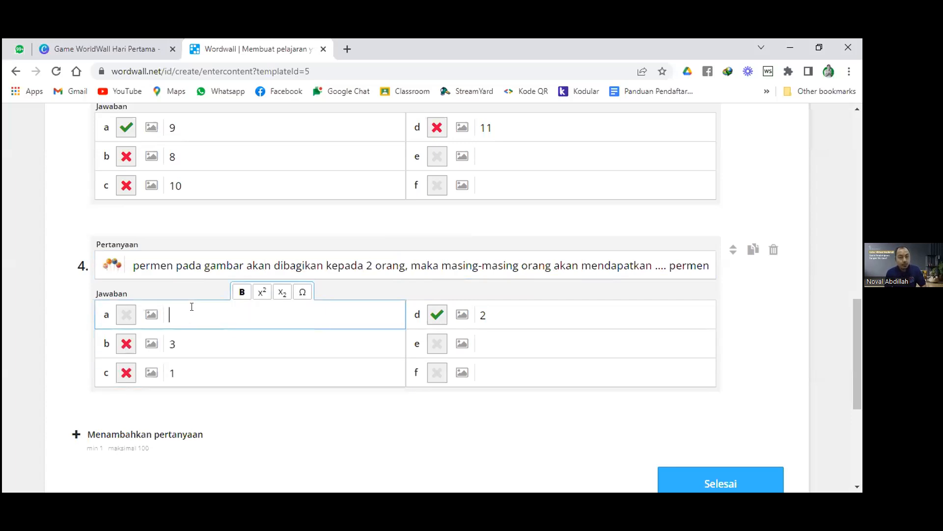
{"action": "type", "text": "4"}
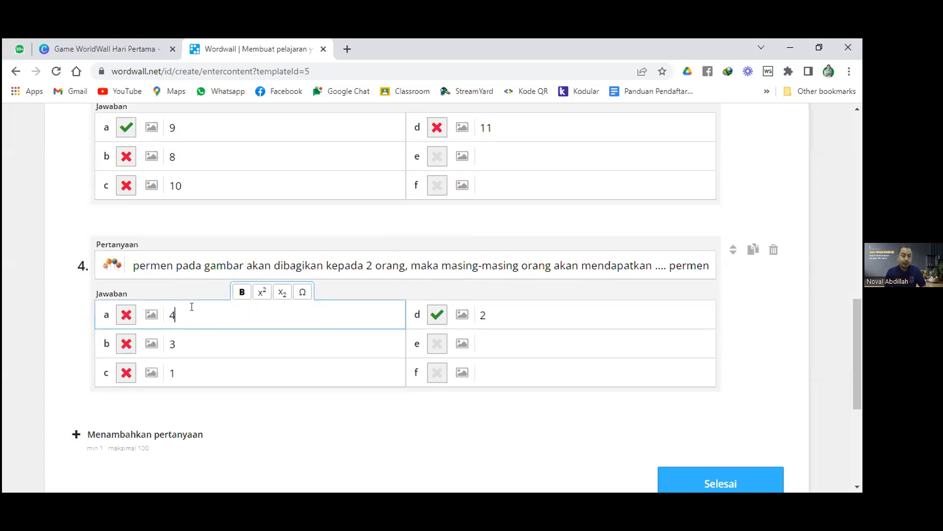
- Look over question 4 and add a fifth question
{"action": "left_click", "coordinate": [371, 220]}
{"action": "scroll", "coordinate": [356, 322], "scroll_direction": "up", "scroll_amount": 3}
{"action": "scroll", "coordinate": [356, 323], "scroll_direction": "down", "scroll_amount": 3}
{"action": "left_click", "coordinate": [162, 435]}
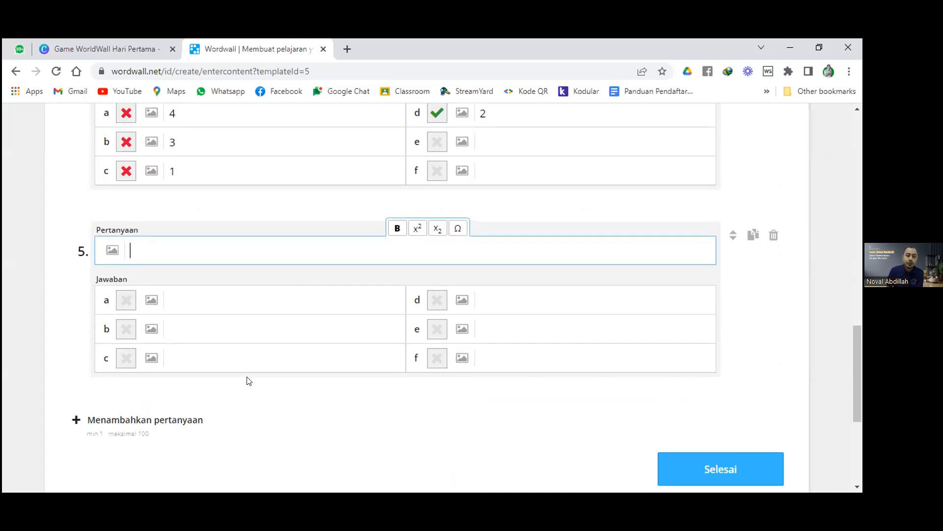
- Examine the picture search available for question 5's answer a and look over questions 3 and 4
{"action": "left_click", "coordinate": [150, 299]}
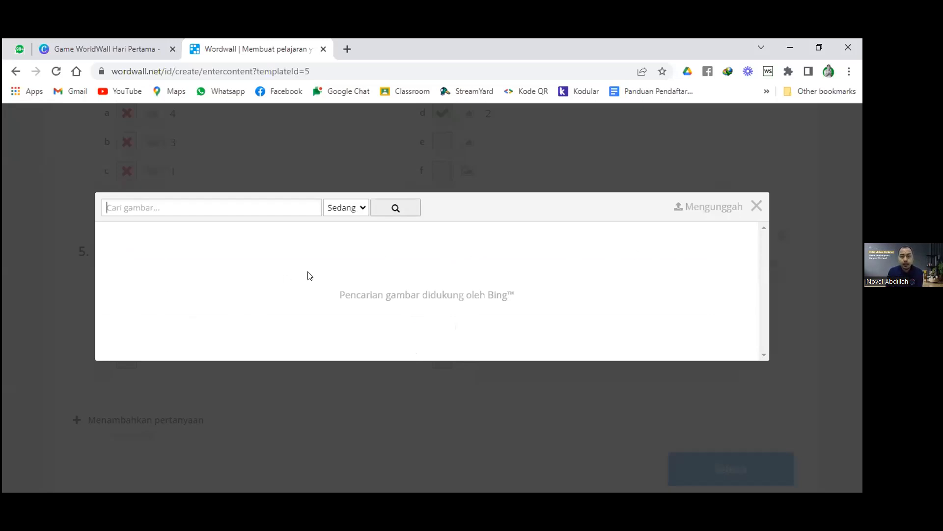
{"action": "left_click", "coordinate": [757, 206]}
{"action": "left_click", "coordinate": [171, 250]}
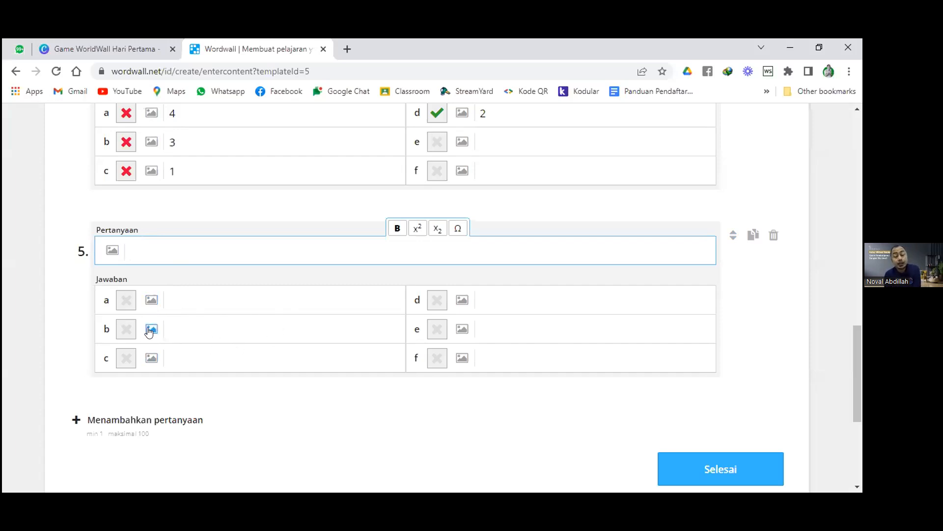
{"action": "scroll", "coordinate": [228, 327], "scroll_direction": "up", "scroll_amount": 4}
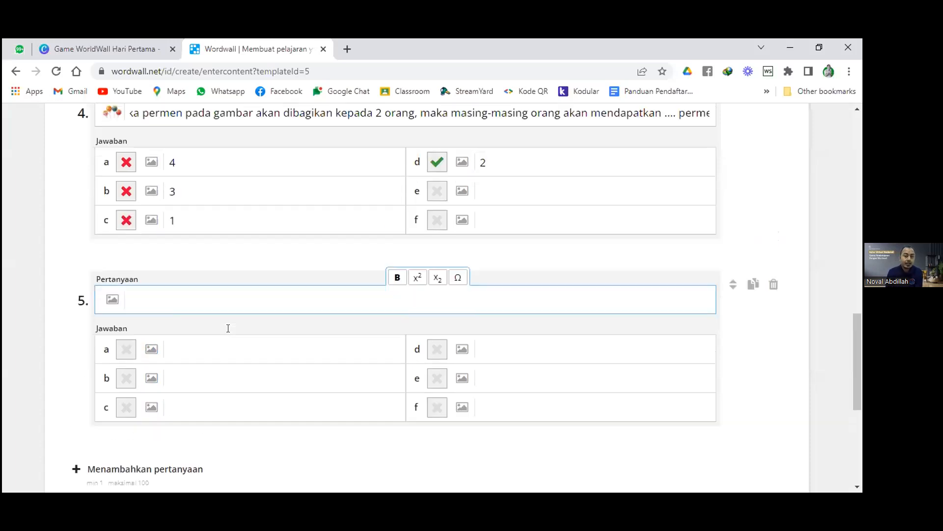
{"action": "scroll", "coordinate": [118, 267], "scroll_direction": "up", "scroll_amount": 7}
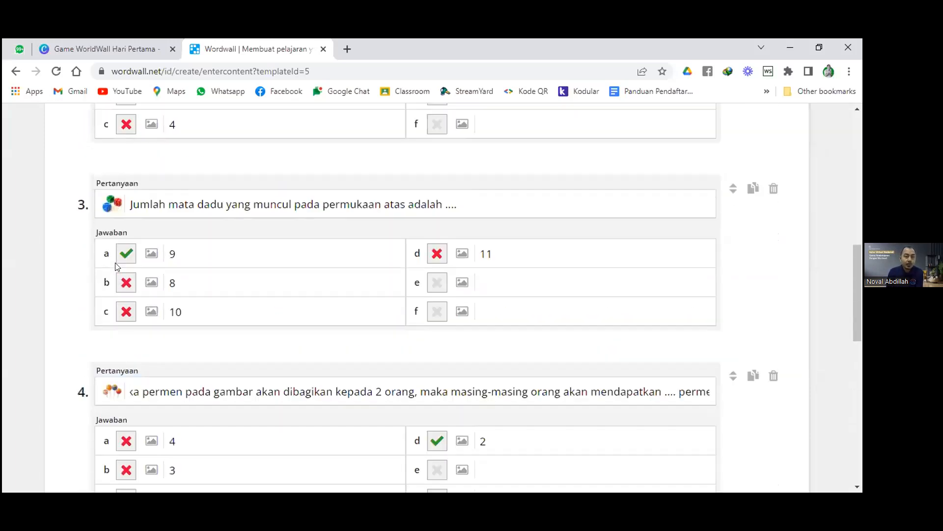
{"action": "scroll", "coordinate": [118, 268], "scroll_direction": "down", "scroll_amount": 8}
{"action": "scroll", "coordinate": [118, 268], "scroll_direction": "down", "scroll_amount": 2}
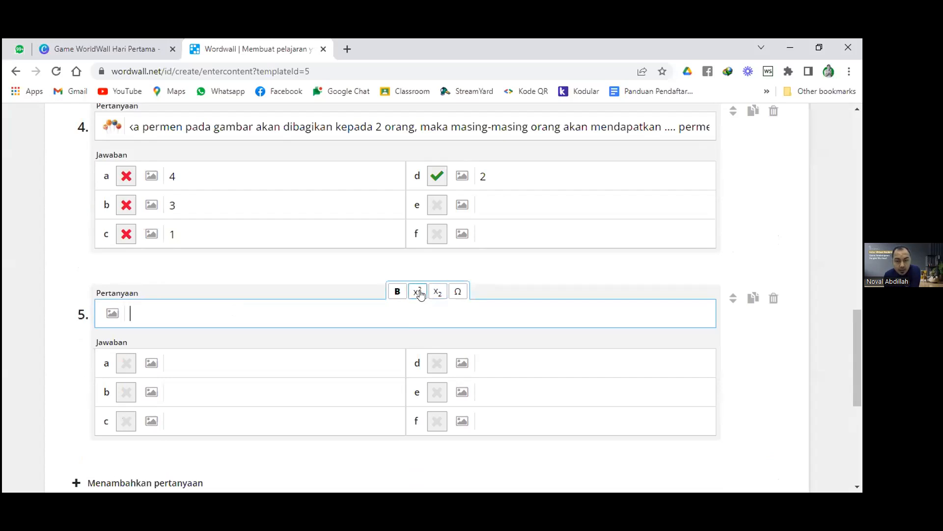
- Examine the Latin symbols that can be added to question 5 and review the earlier questions
{"action": "left_click", "coordinate": [458, 291]}
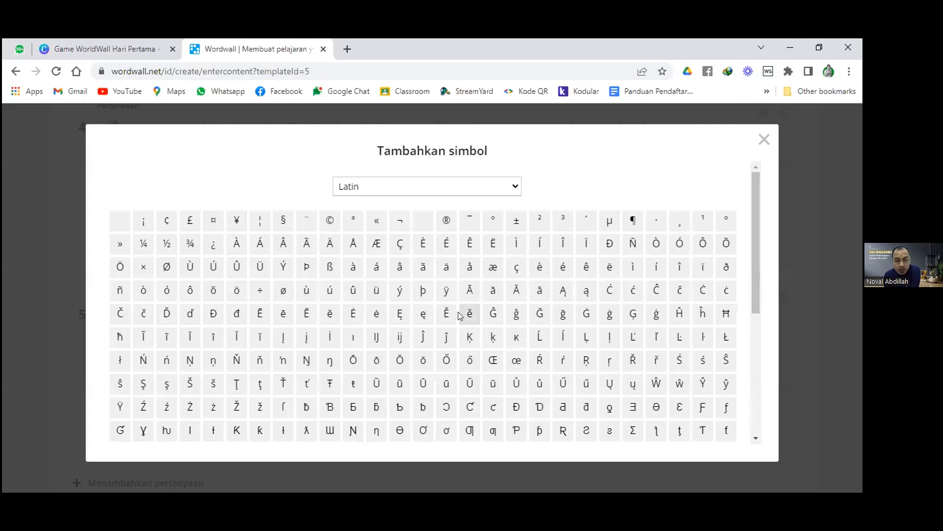
{"action": "scroll", "coordinate": [305, 285], "scroll_direction": "down", "scroll_amount": 1}
{"action": "scroll", "coordinate": [297, 305], "scroll_direction": "down", "scroll_amount": 3}
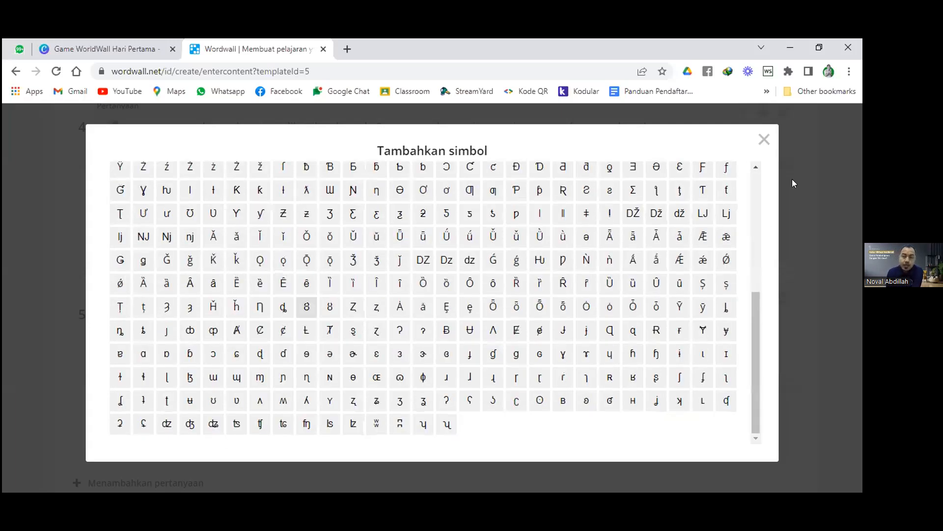
{"action": "left_click", "coordinate": [764, 140]}
{"action": "scroll", "coordinate": [214, 301], "scroll_direction": "up", "scroll_amount": 2}
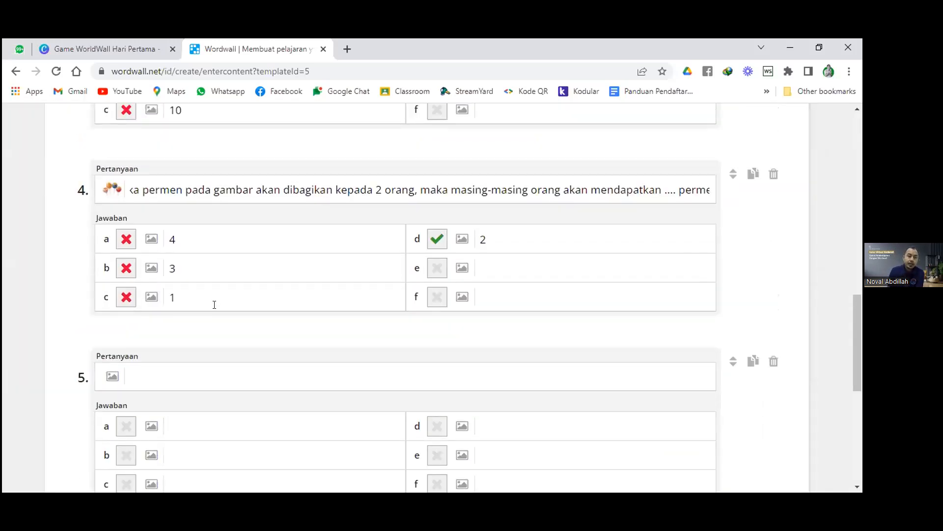
{"action": "scroll", "coordinate": [214, 304], "scroll_direction": "up", "scroll_amount": 10}
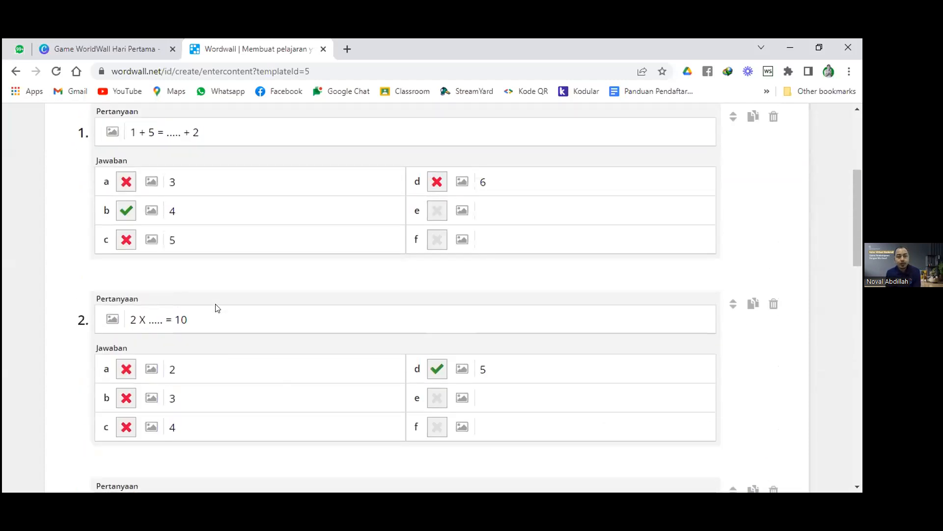
{"action": "scroll", "coordinate": [216, 306], "scroll_direction": "up", "scroll_amount": 2}
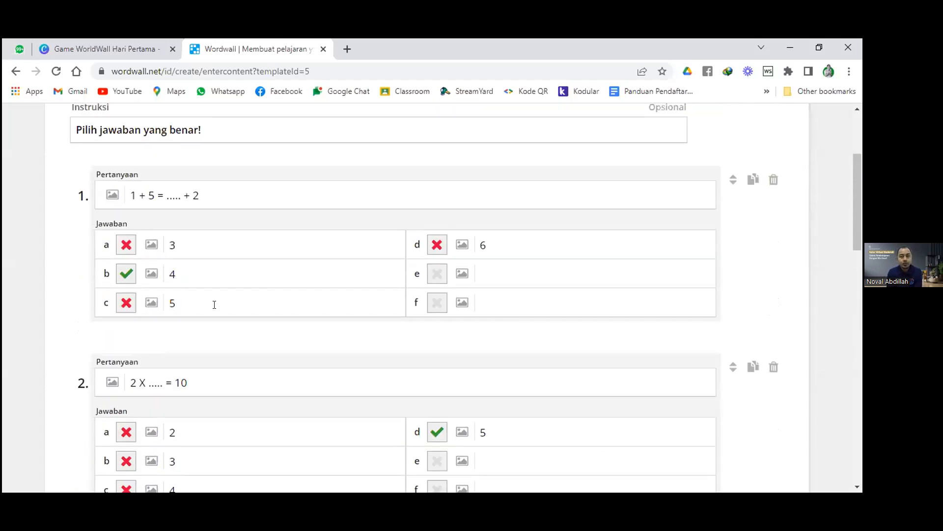
{"action": "scroll", "coordinate": [215, 304], "scroll_direction": "down", "scroll_amount": 10}
{"action": "left_click", "coordinate": [214, 315]}
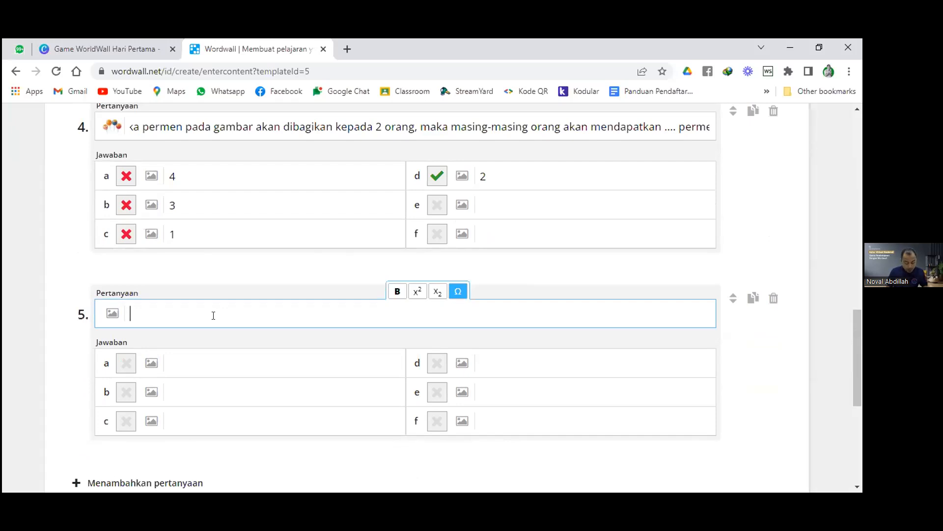
{"action": "type", "text": "agar"}
{"action": "key", "text": "BackSpace"}
{"action": "key", "text": "BackSpace"}
{"action": "key", "text": "BackSpace"}
{"action": "key", "text": "BackSpace"}
{"action": "key", "text": "BackSpace"}
{"action": "type", "text": "Aga"}
{"action": "type", "text": "t"}
{"action": "key", "text": "BackSpace"}
{"action": "key", "text": "BackSpace"}
{"action": "type", "text": "r"}
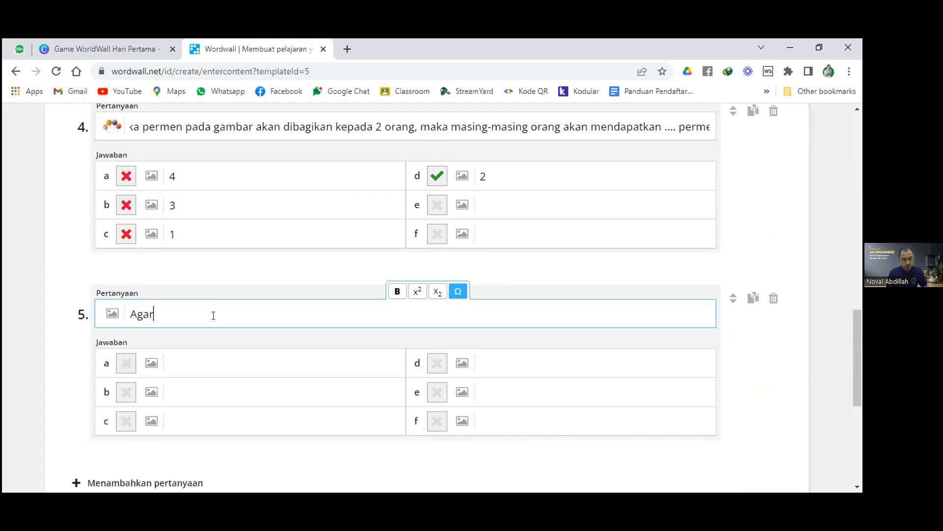
{"action": "type", "text": " menjadi "}
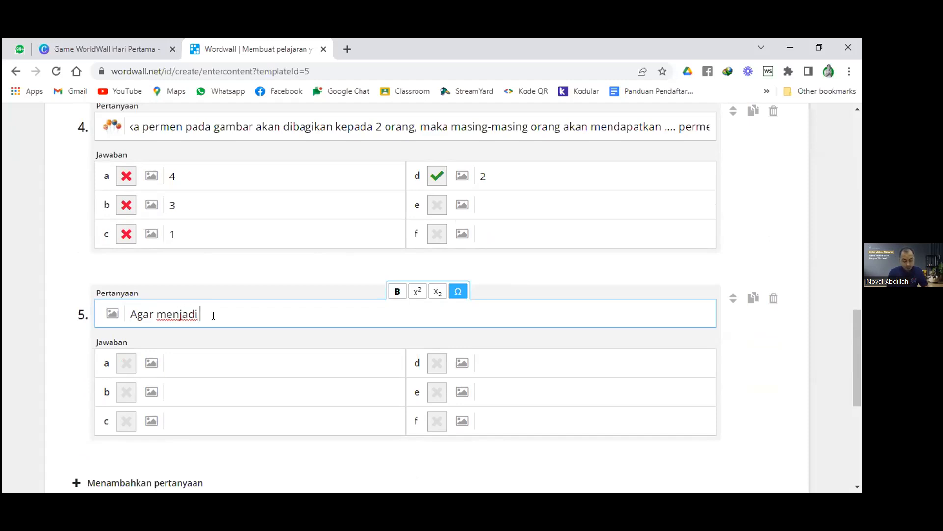
{"action": "type", "text": "pernyataan yang bena"}
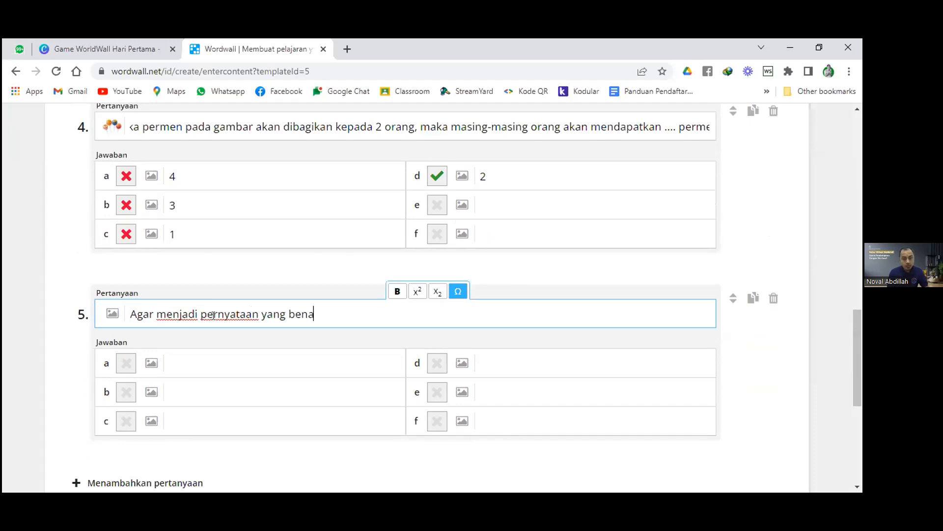
{"action": "type", "text": "r pada"}
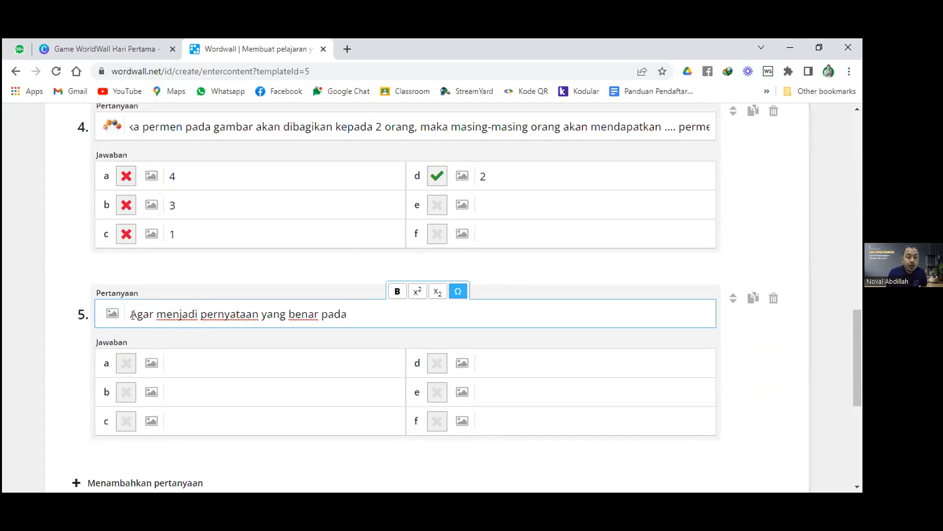
- Replace question 5's text with "10 - .... = 4 + ...."
{"action": "left_click_drag", "start_coordinate": [131, 313], "coordinate": [362, 316]}
{"action": "scroll", "coordinate": [345, 318], "scroll_direction": "up", "scroll_amount": 8}
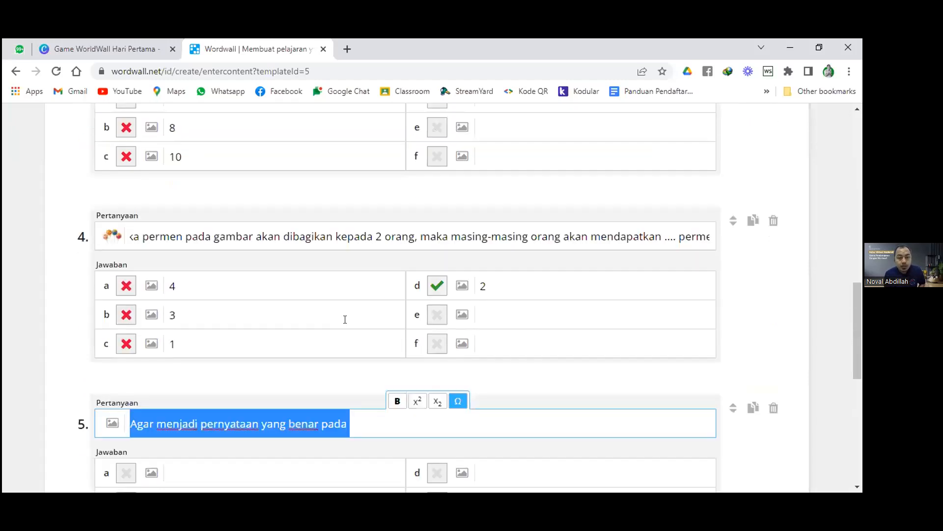
{"action": "scroll", "coordinate": [345, 319], "scroll_direction": "up", "scroll_amount": 6}
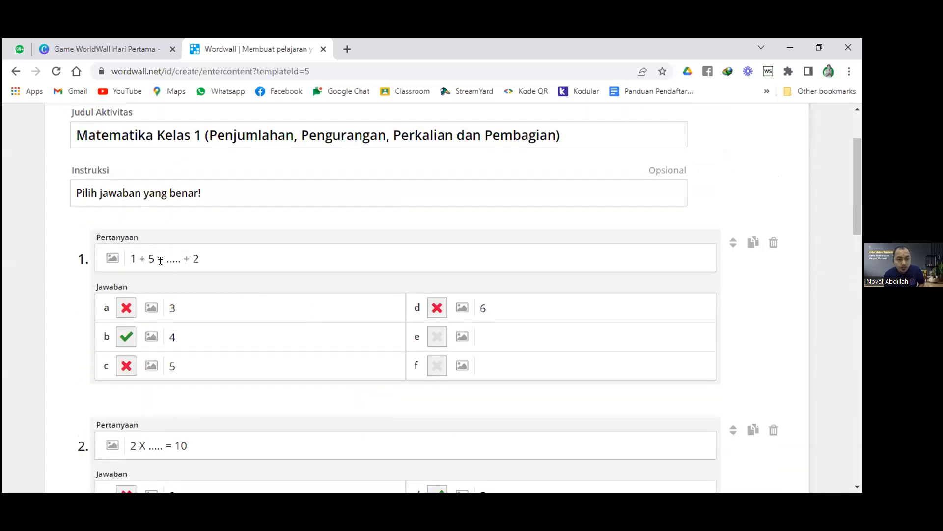
{"action": "scroll", "coordinate": [158, 258], "scroll_direction": "down", "scroll_amount": 5}
{"action": "scroll", "coordinate": [149, 255], "scroll_direction": "down", "scroll_amount": 3}
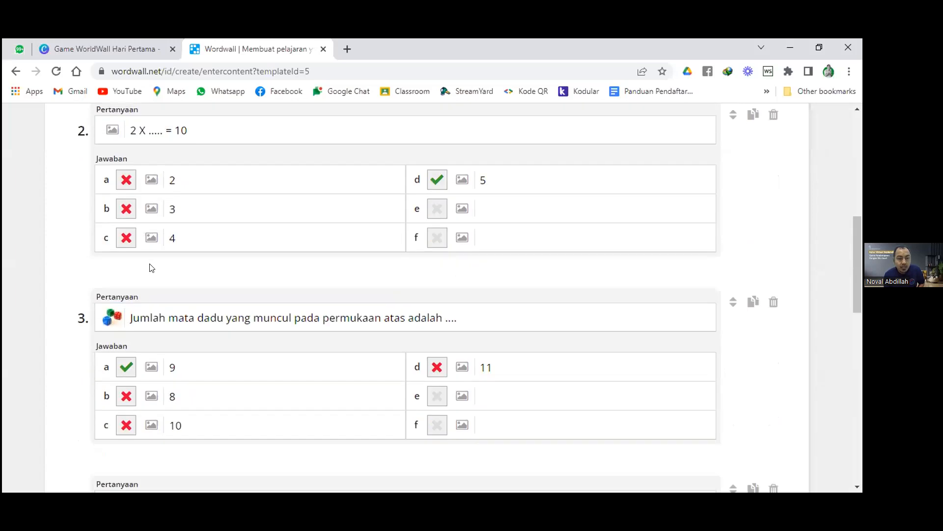
{"action": "scroll", "coordinate": [158, 259], "scroll_direction": "down", "scroll_amount": 1}
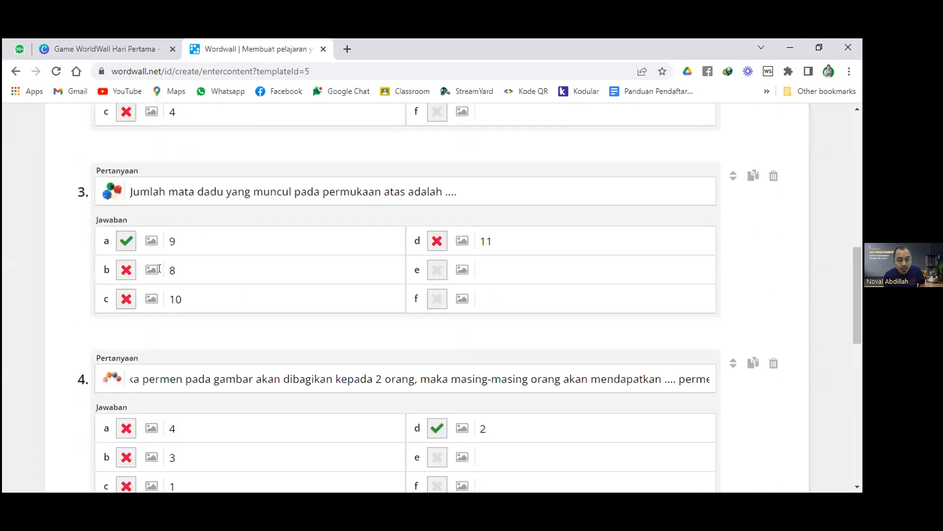
{"action": "scroll", "coordinate": [181, 321], "scroll_direction": "down", "scroll_amount": 5}
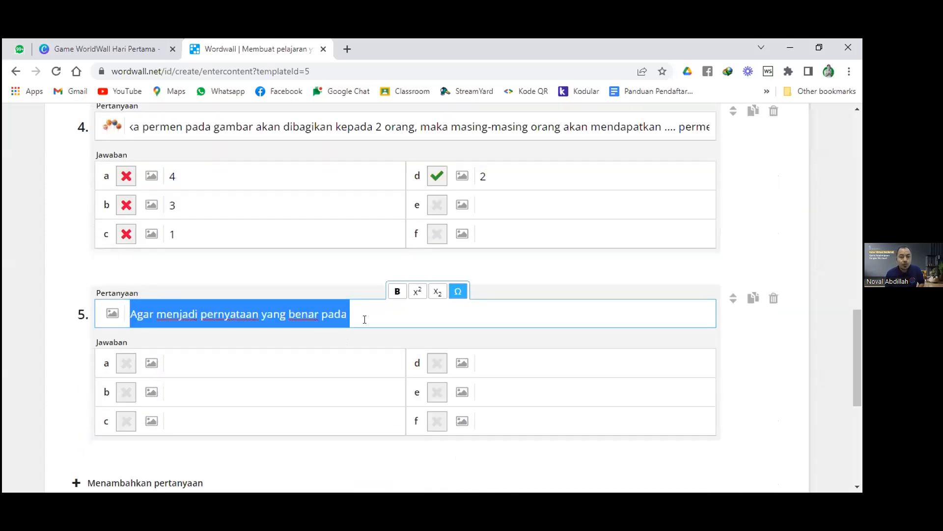
{"action": "key", "text": "BackSpace"}
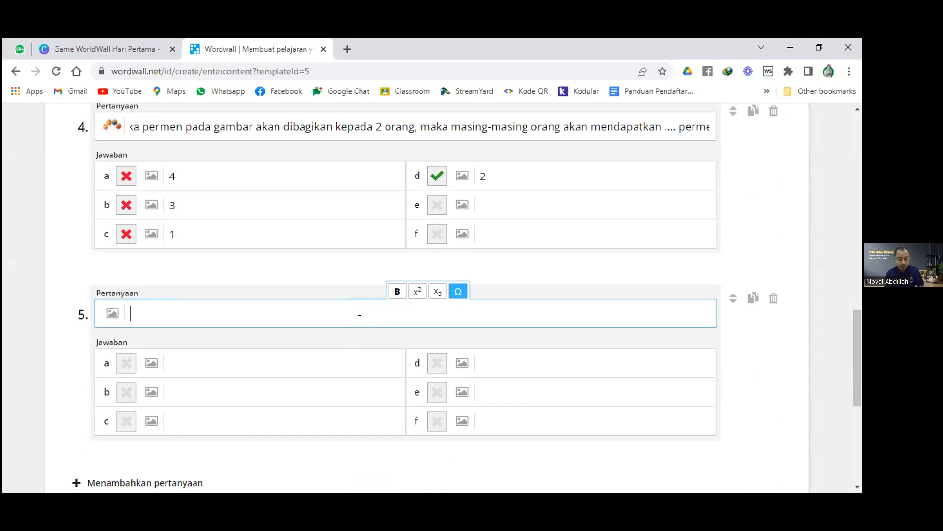
{"action": "type", "text": "10"}
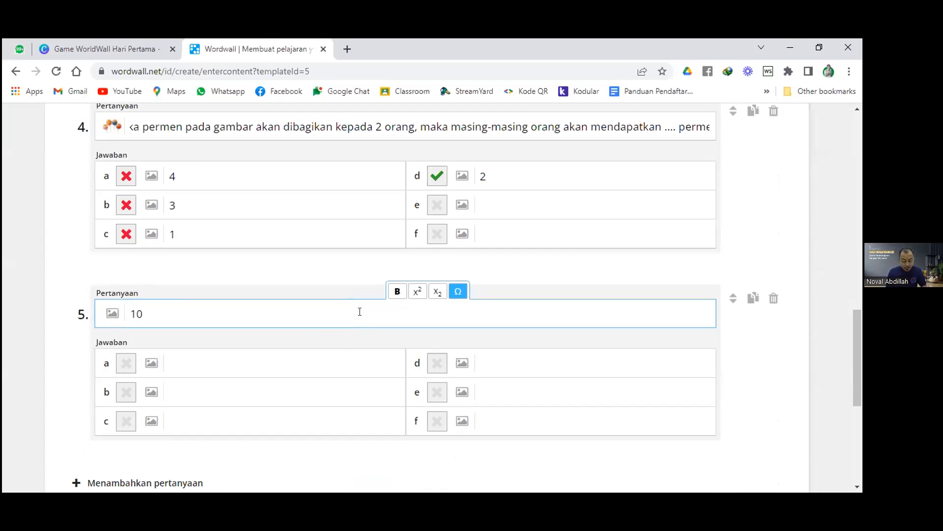
{"action": "type", "text": " - .... ="}
{"action": "type", "text": "8 + ..."}
{"action": "left_click", "coordinate": [180, 312]}
{"action": "key", "text": "BackSpace"}
{"action": "type", "text": "4"}
{"action": "left_click", "coordinate": [210, 315]}
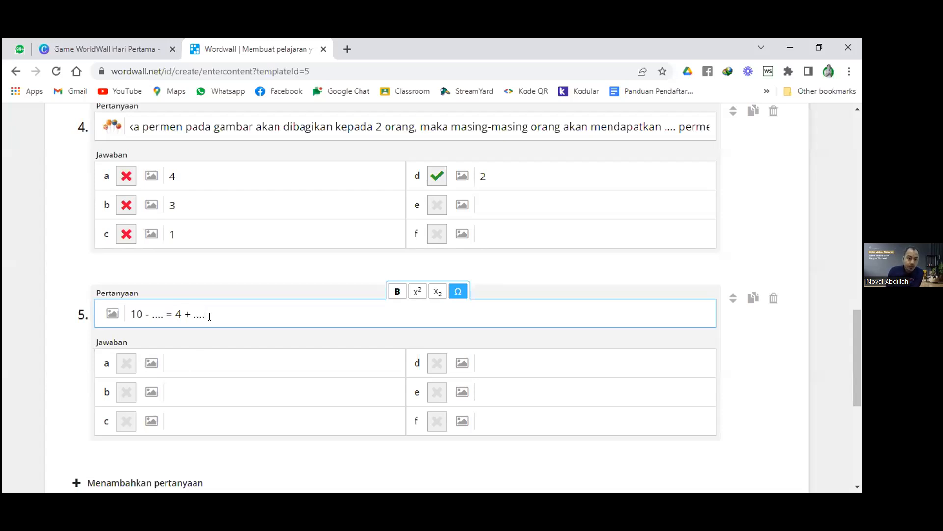
- Enter "2 dan 4" as question 5's answer a and mark it as correct
{"action": "left_click", "coordinate": [214, 360]}
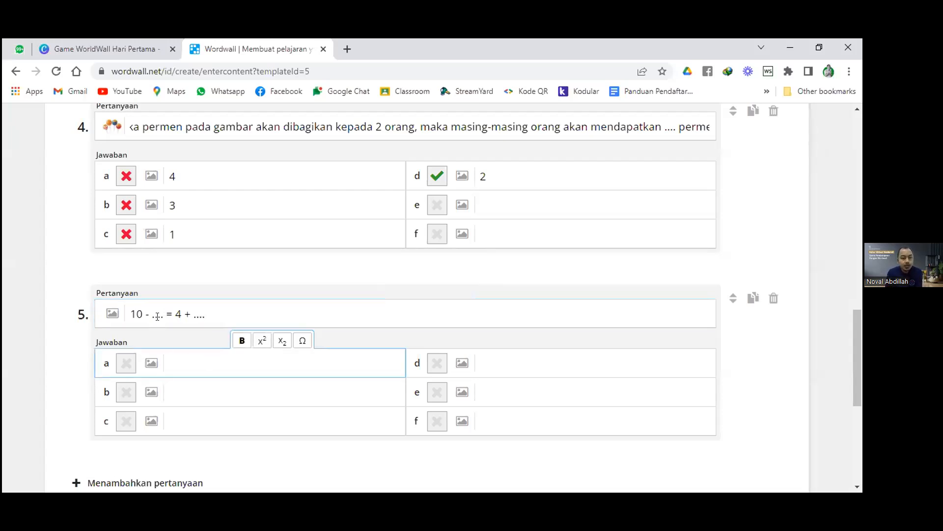
{"action": "type", "text": "2"}
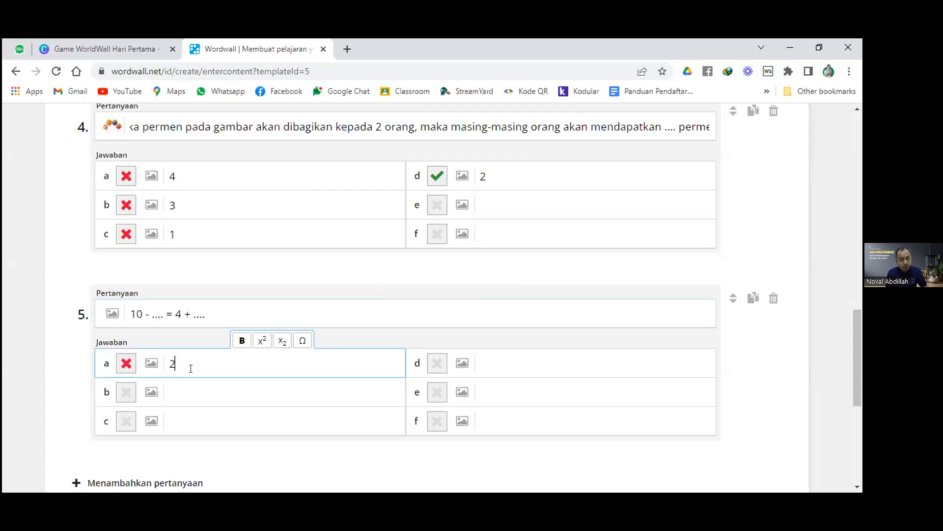
{"action": "type", "text": " dan"}
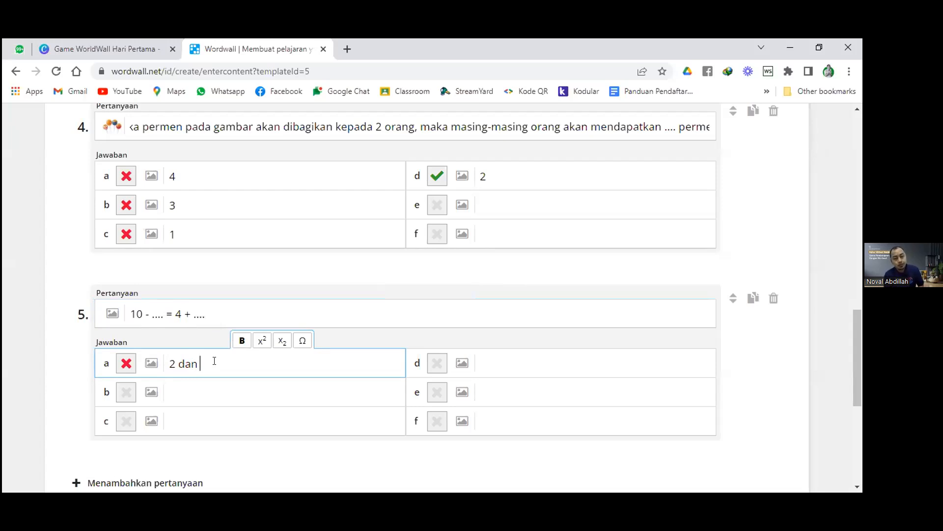
{"action": "type", "text": "4"}
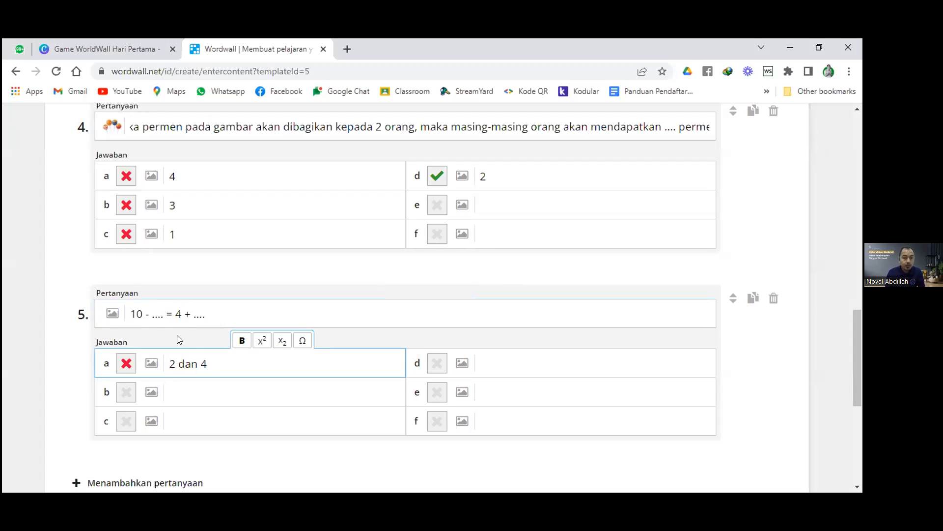
{"action": "left_click", "coordinate": [127, 363]}
- Enter "1 dan 5" as question 5's answer b, mark it correct, and require students to choose all correct answers (Semua jawaban yang benar)
{"action": "left_click", "coordinate": [202, 391]}
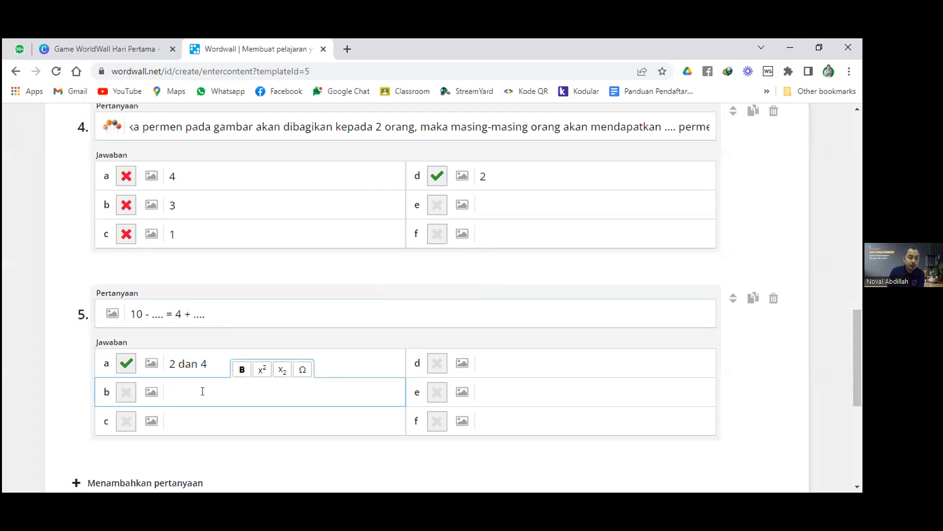
{"action": "type", "text": "1"}
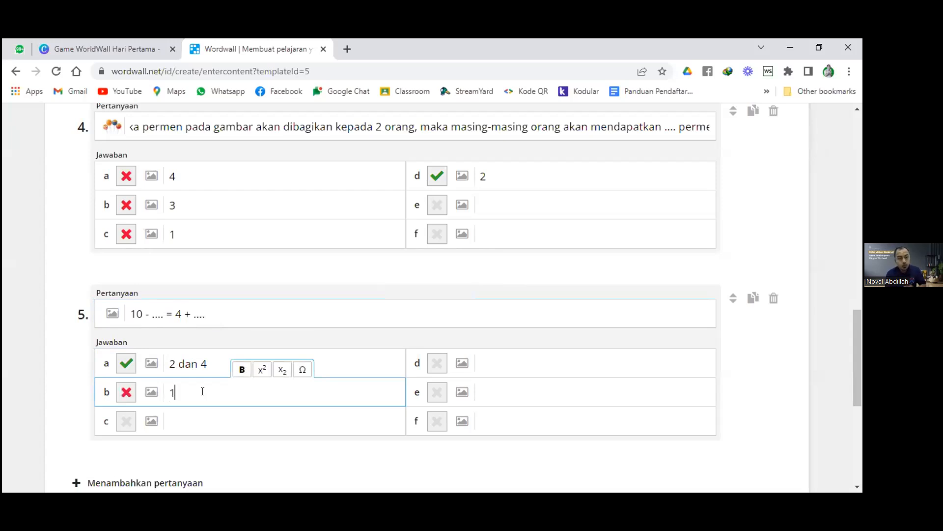
{"action": "type", "text": " dan "}
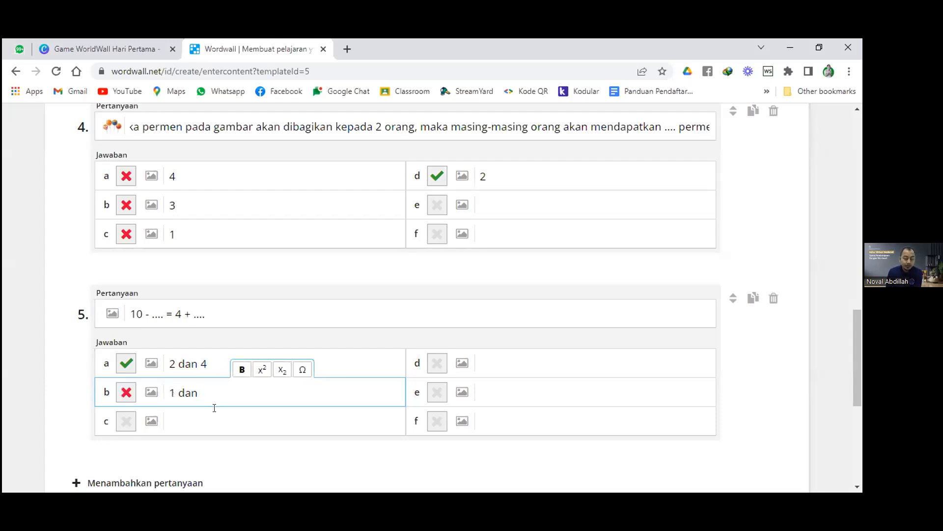
{"action": "type", "text": "5"}
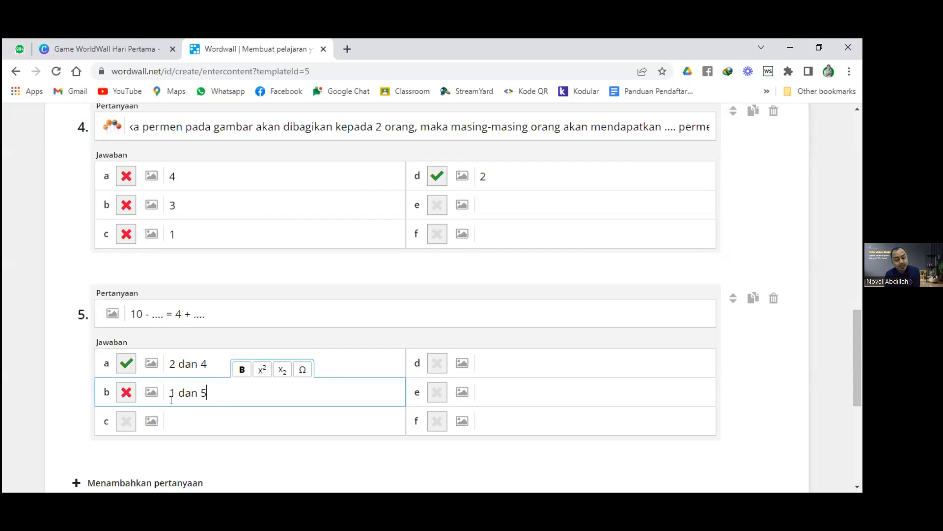
{"action": "left_click", "coordinate": [127, 396]}
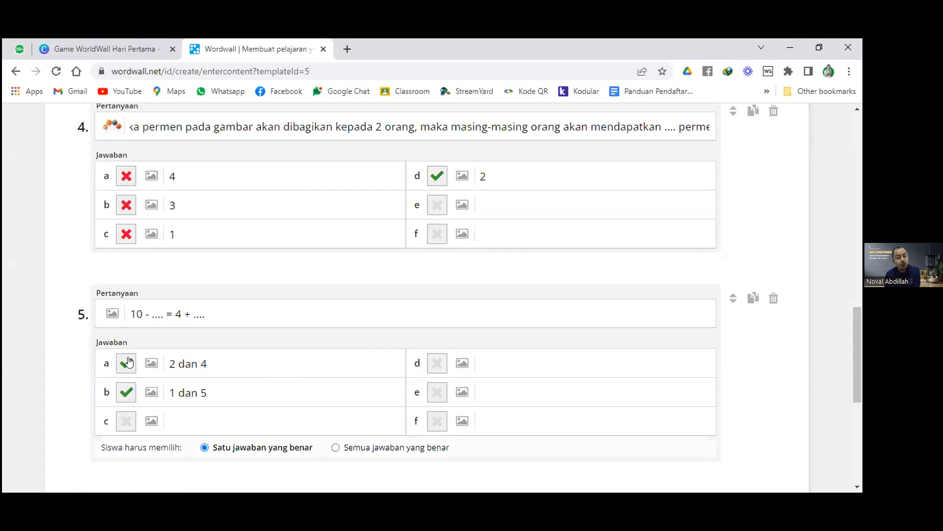
{"action": "scroll", "coordinate": [230, 388], "scroll_direction": "down", "scroll_amount": 3}
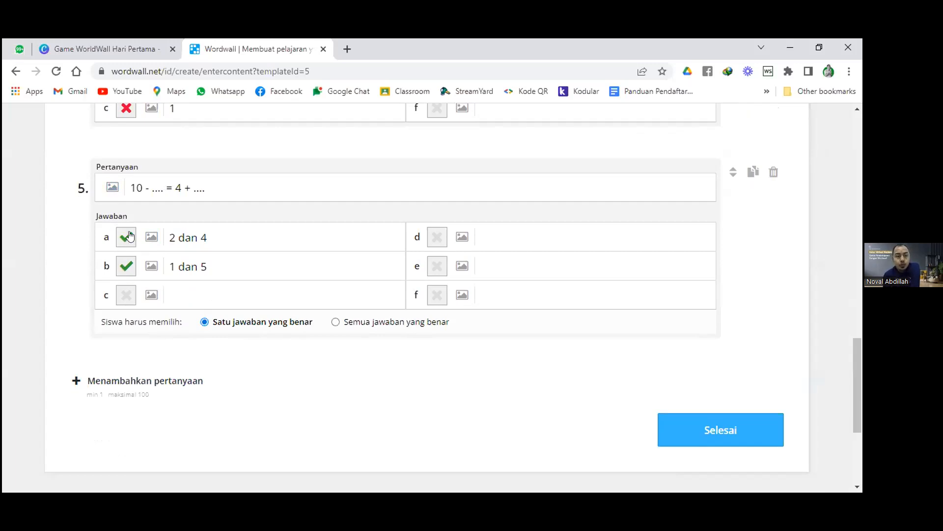
{"action": "left_click", "coordinate": [336, 322]}
- Add "2 dan 3" as answer c and "1 dan 4" as answer d of question 5, leaving both marked incorrect
{"action": "left_click", "coordinate": [183, 295]}
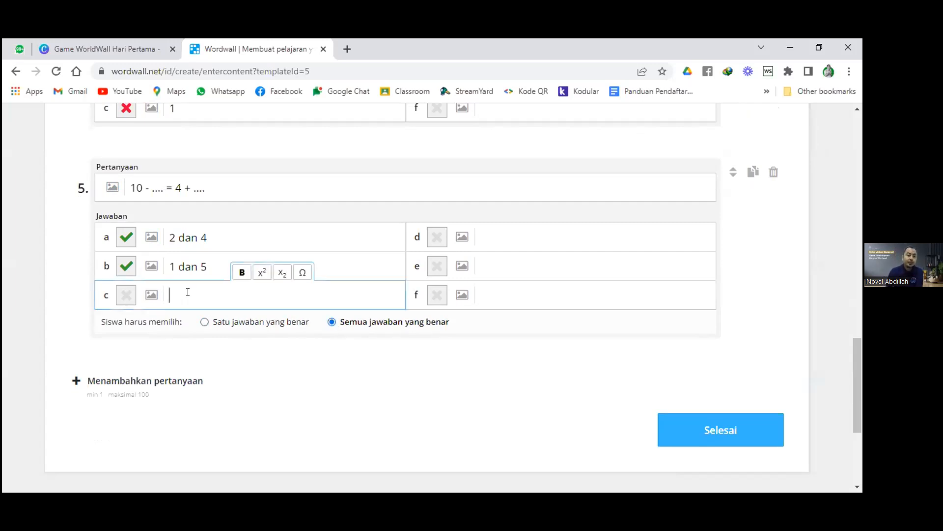
{"action": "type", "text": "2 dan 3"}
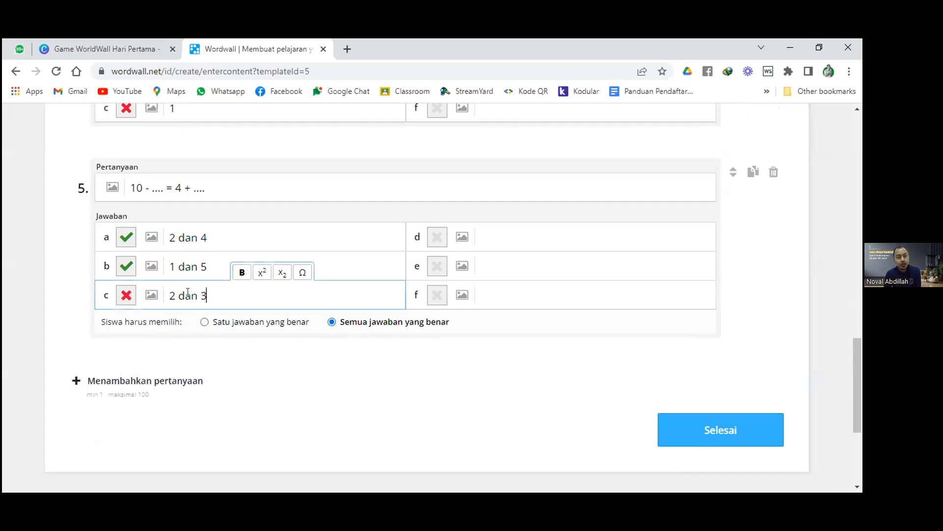
{"action": "left_click", "coordinate": [521, 237]}
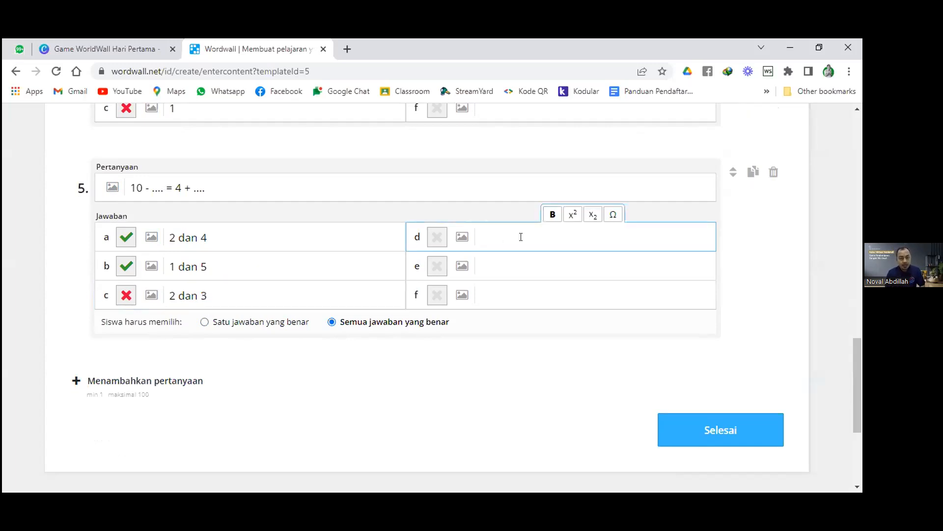
{"action": "type", "text": "1 dan 4"}
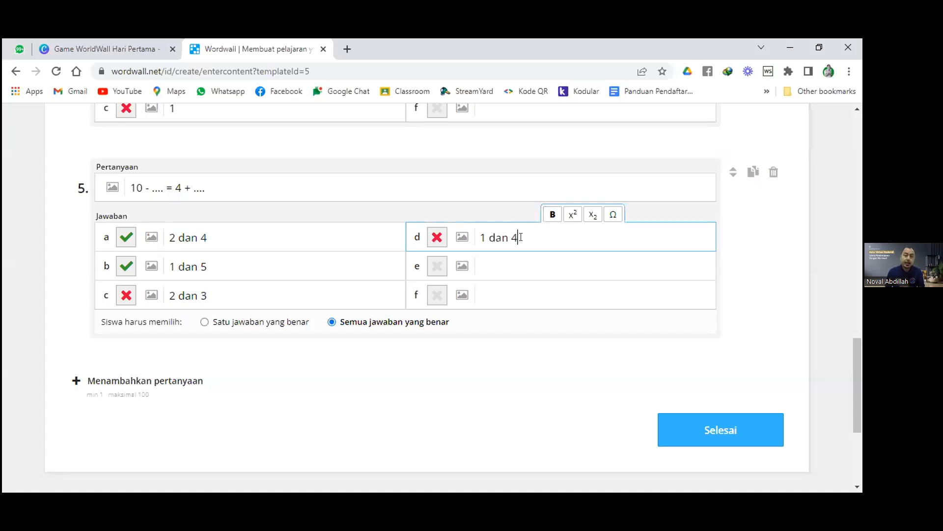
{"action": "left_click", "coordinate": [450, 191]}
{"action": "left_click", "coordinate": [513, 143]}
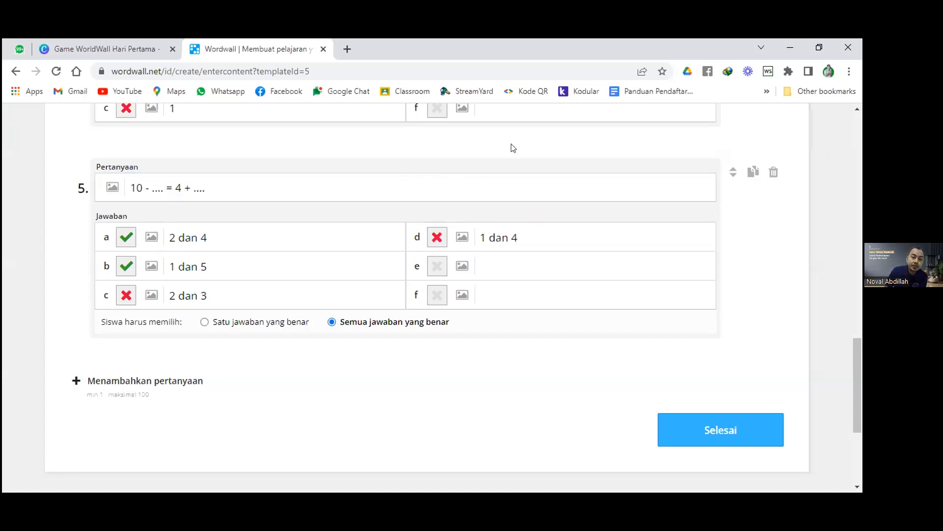
- Look over all five questions, finish creating the quiz, and view its activity page
{"action": "scroll", "coordinate": [363, 390], "scroll_direction": "up", "scroll_amount": 5}
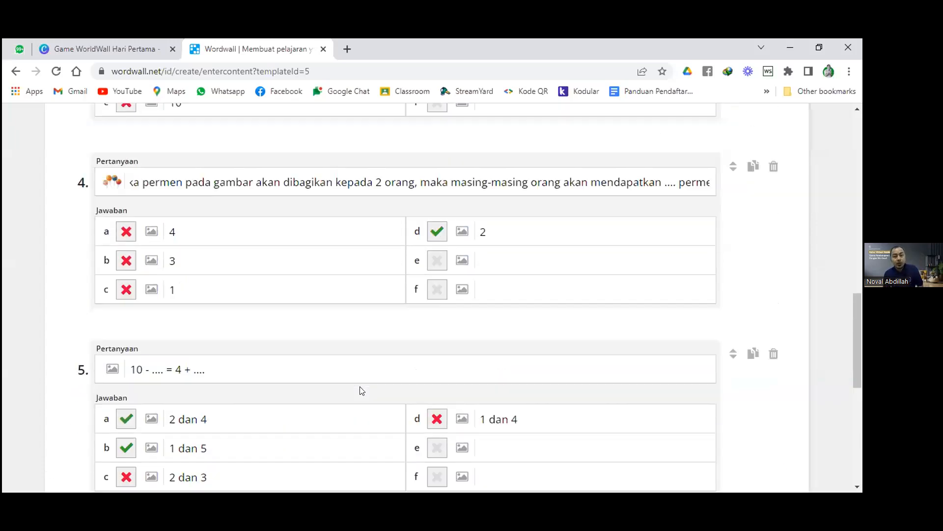
{"action": "scroll", "coordinate": [362, 391], "scroll_direction": "up", "scroll_amount": 5}
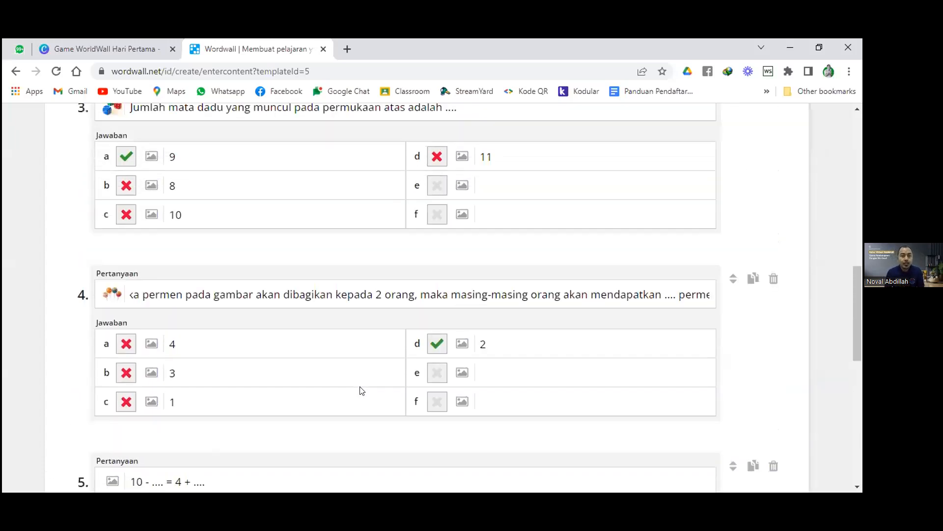
{"action": "scroll", "coordinate": [363, 390], "scroll_direction": "up", "scroll_amount": 9}
{"action": "scroll", "coordinate": [364, 389], "scroll_direction": "down", "scroll_amount": 14}
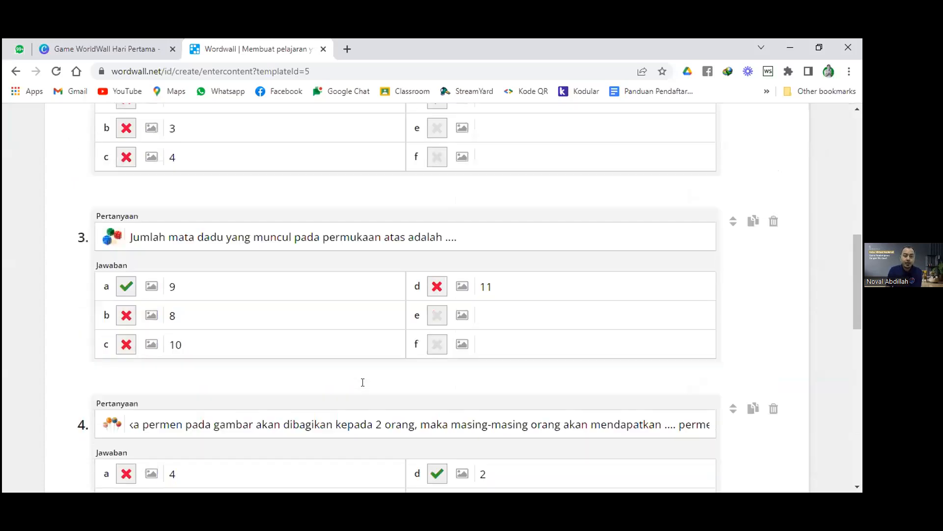
{"action": "scroll", "coordinate": [363, 389], "scroll_direction": "down", "scroll_amount": 6}
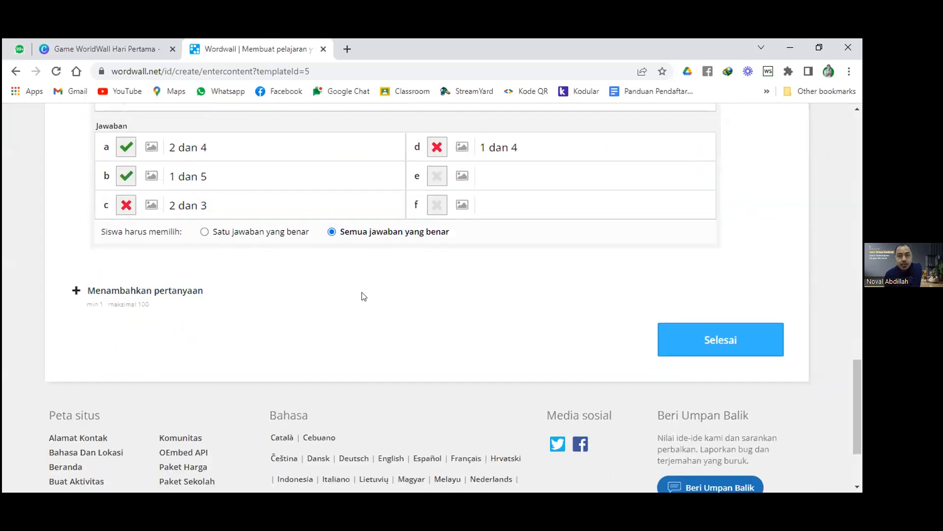
{"action": "left_click", "coordinate": [703, 349]}
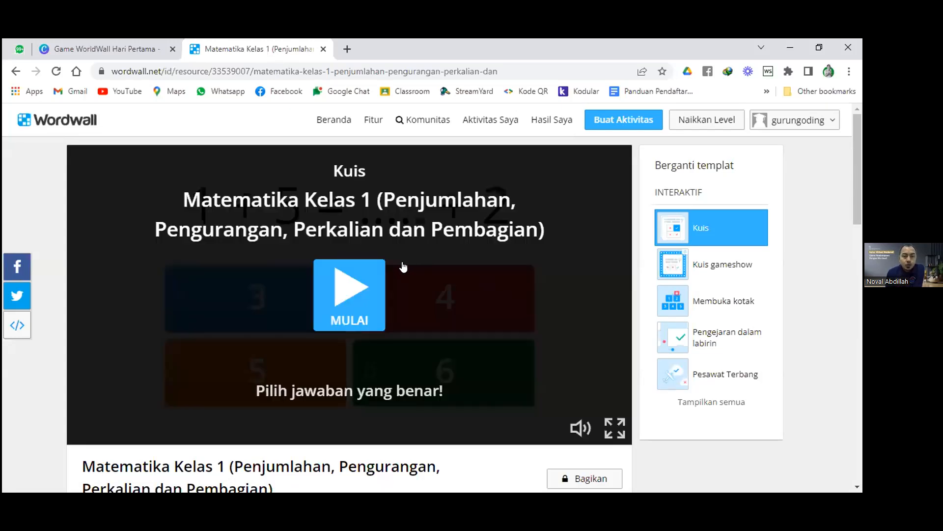
{"action": "scroll", "coordinate": [482, 285], "scroll_direction": "down", "scroll_amount": 3}
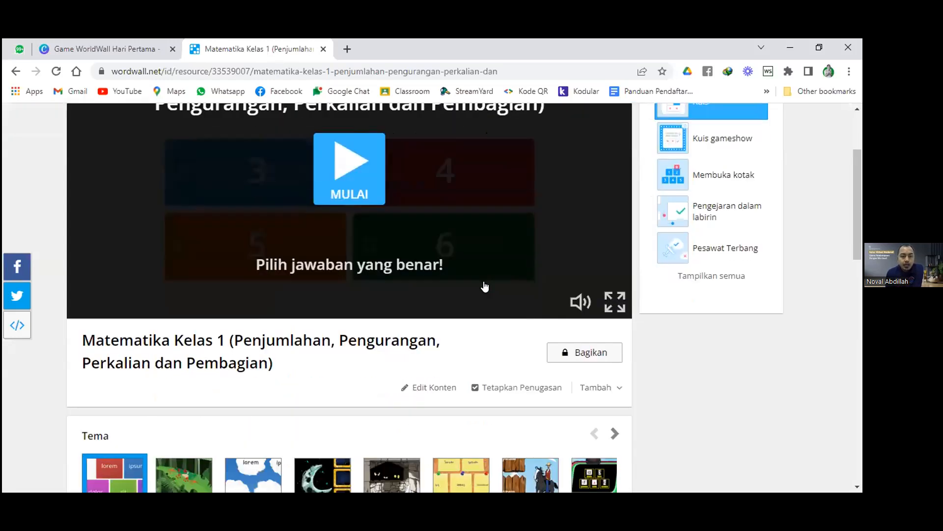
{"action": "scroll", "coordinate": [484, 286], "scroll_direction": "up", "scroll_amount": 3}
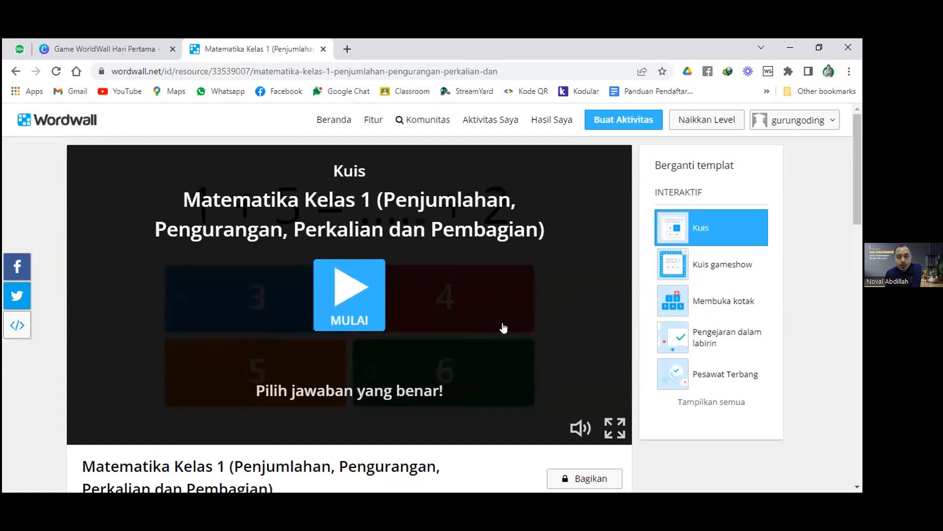
- Start playing the grade 1 mathematics quiz in full screen, and mute its sound briefly before turning it back on
{"action": "left_click", "coordinate": [614, 429]}
{"action": "left_click", "coordinate": [432, 265]}
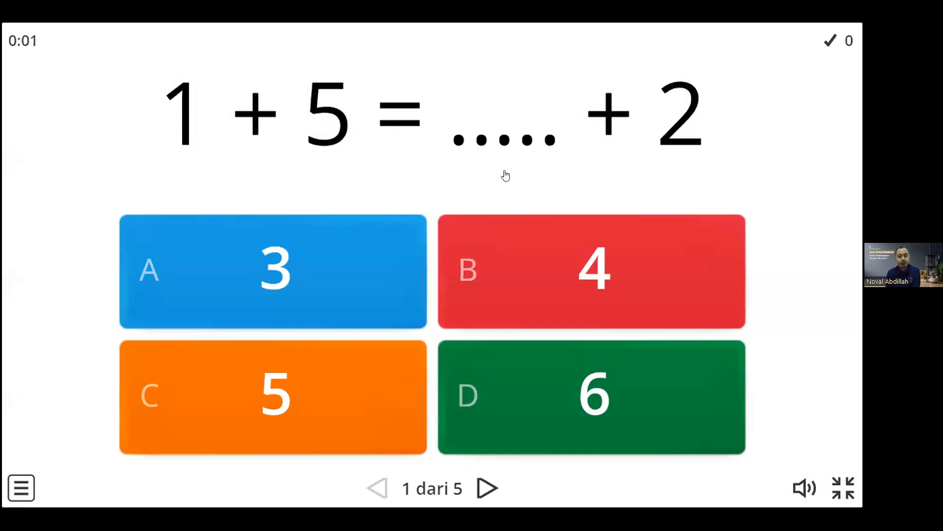
{"action": "left_click", "coordinate": [805, 495]}
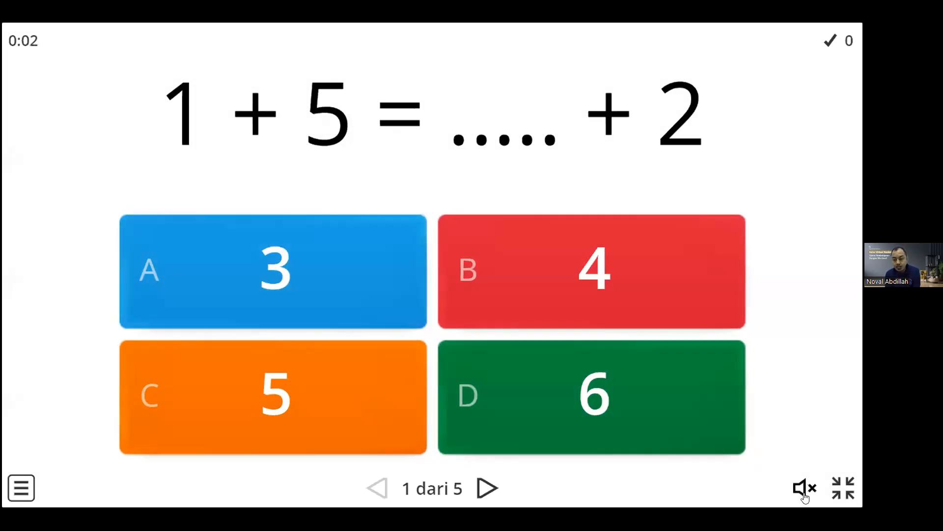
{"action": "left_click", "coordinate": [804, 494]}
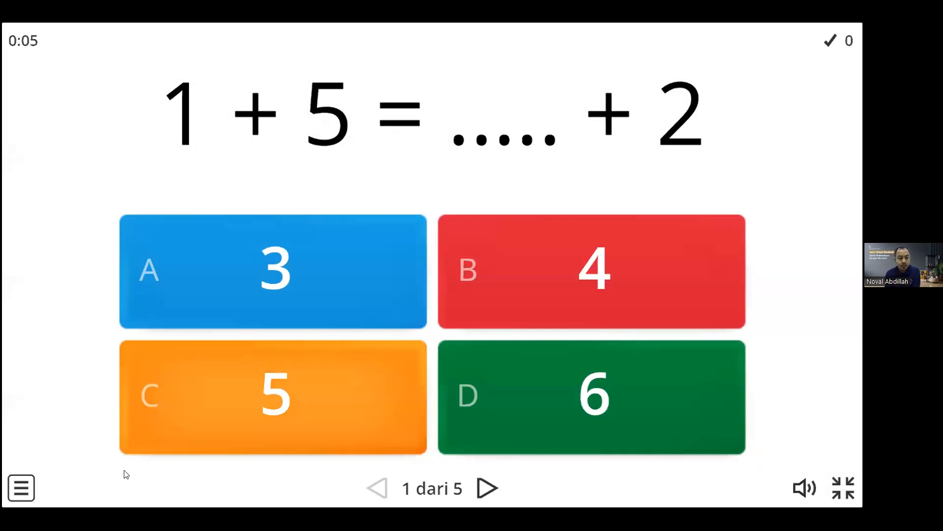
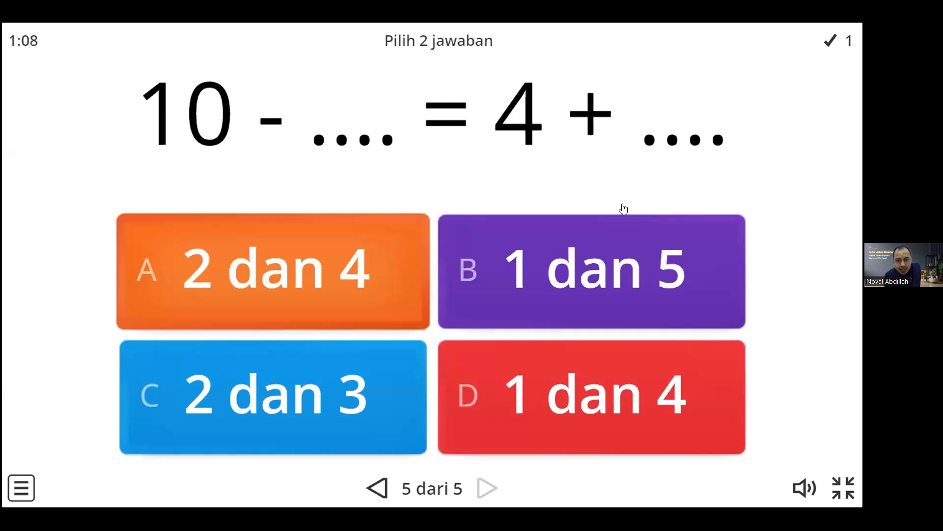
- Answer question 5 of the quiz with both "2 dan 4" and "1 dan 5"
{"action": "left_click", "coordinate": [309, 273]}
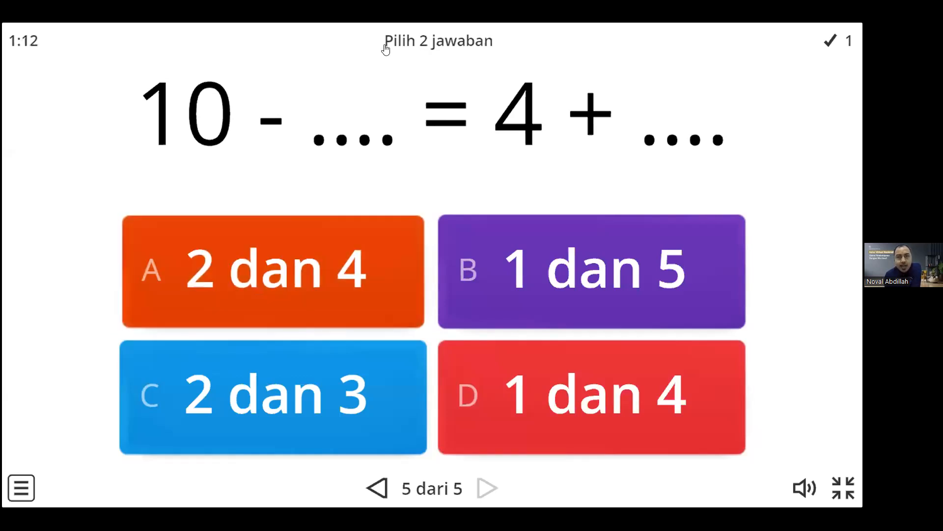
{"action": "left_click", "coordinate": [524, 246]}
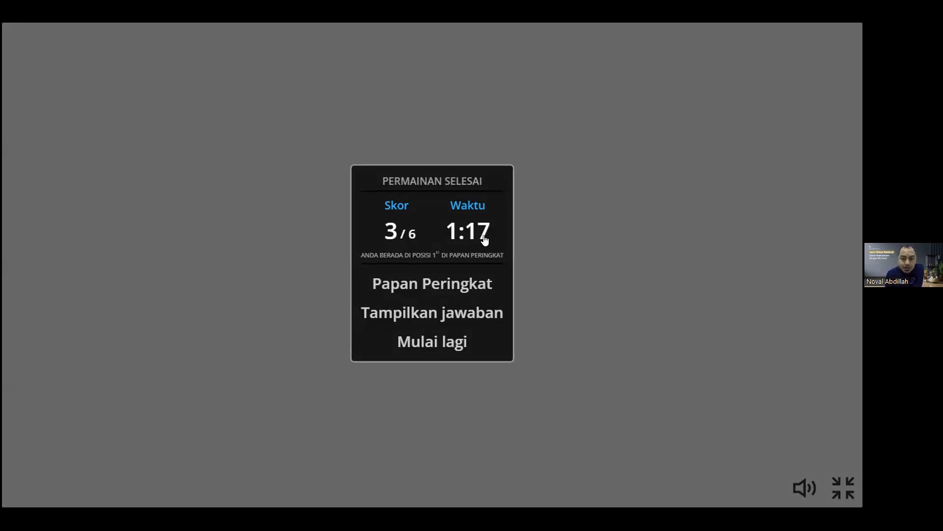
- Open the leaderboard entry (Papan Peringkat) from the quiz results and enter the player's first name
{"action": "left_click", "coordinate": [491, 285]}
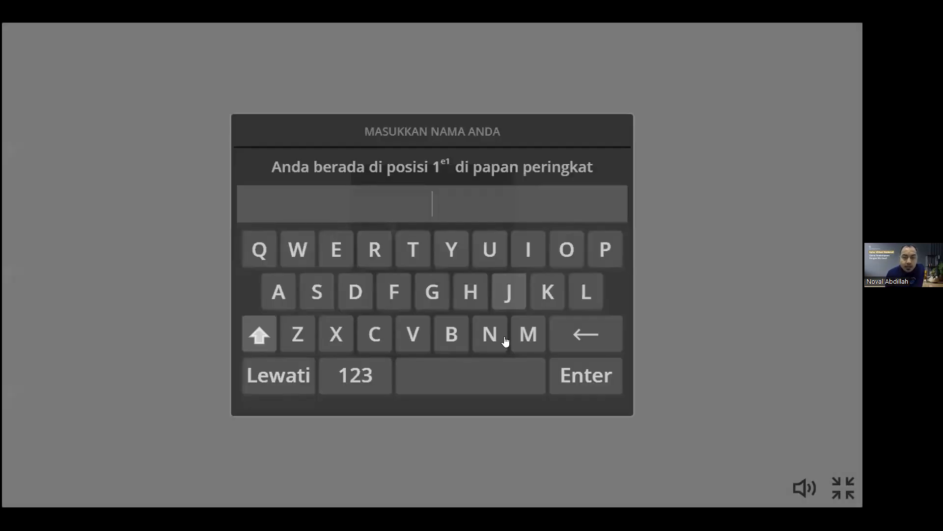
{"action": "left_click", "coordinate": [489, 333]}
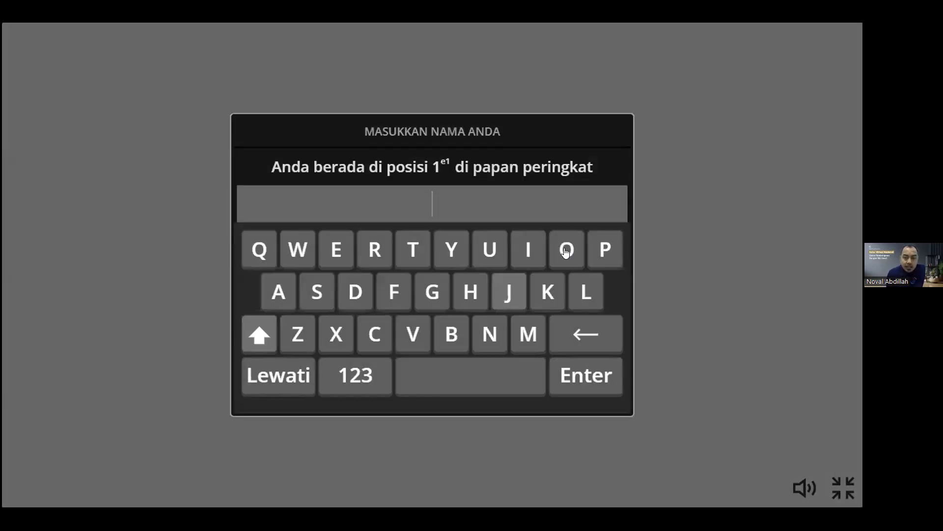
{"action": "left_click", "coordinate": [415, 338]}
{"action": "left_click", "coordinate": [274, 291]}
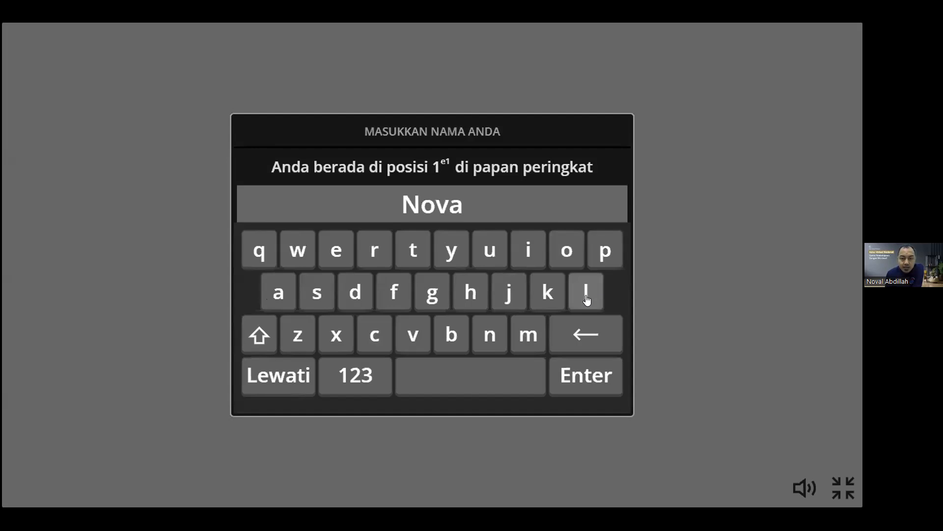
{"action": "left_click", "coordinate": [588, 298]}
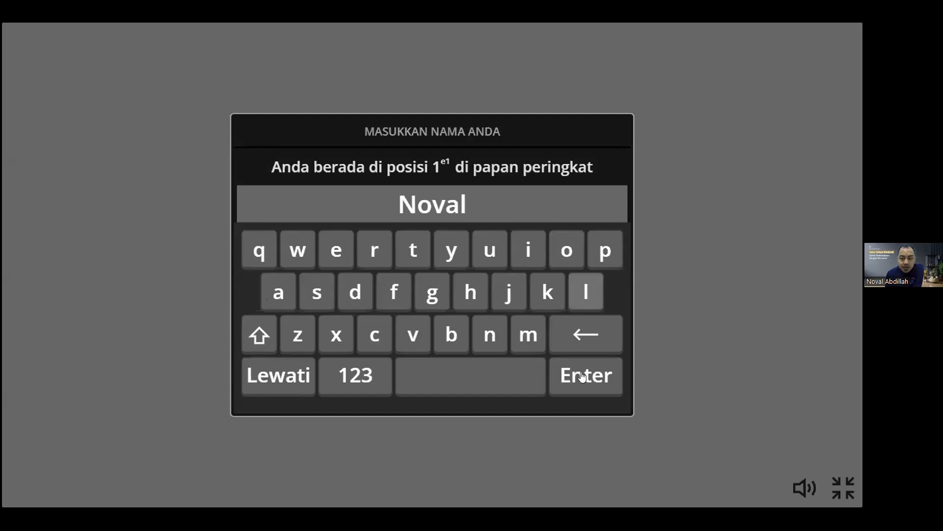
- Submit the player's name to the leaderboard and leave the finished full-screen game
{"action": "left_click", "coordinate": [627, 383]}
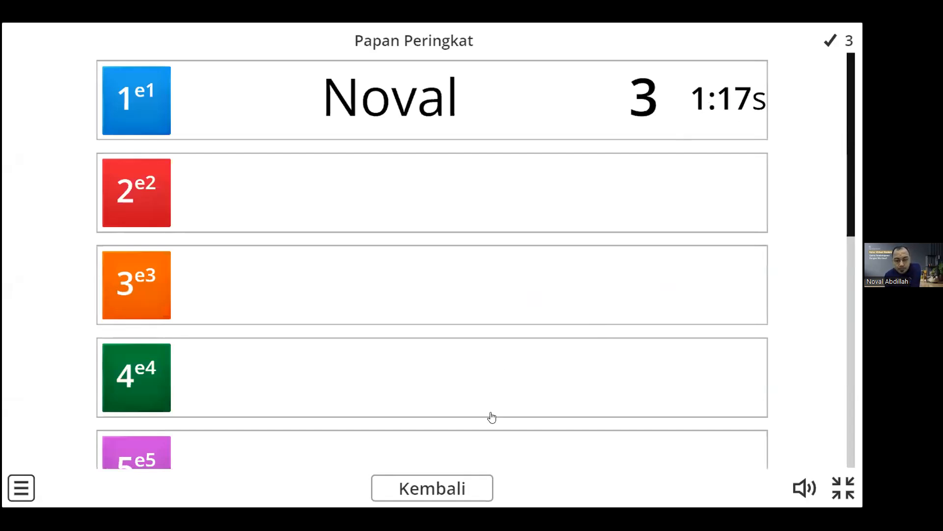
{"action": "left_click", "coordinate": [481, 492]}
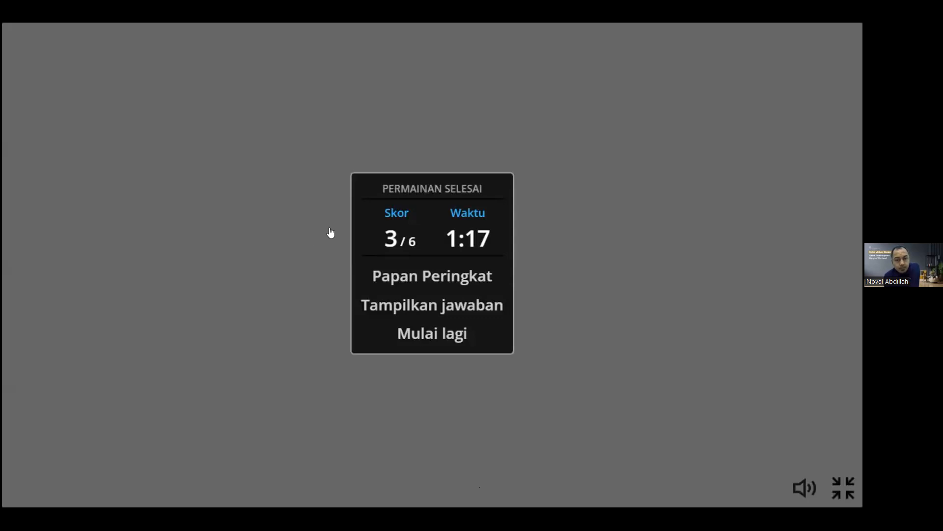
{"action": "key", "text": "Escape"}
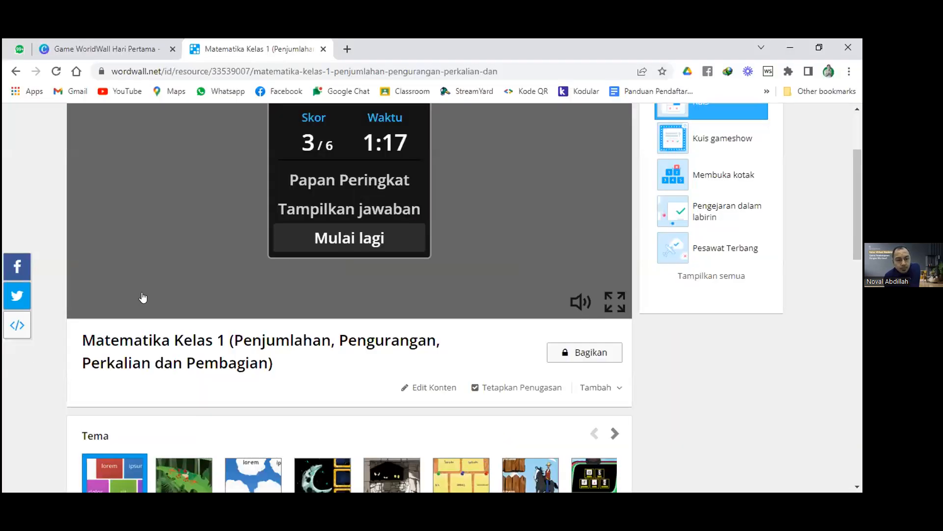
- Look over the activity page, examining the quiz preview, the template choices and the available themes
{"action": "scroll", "coordinate": [159, 296], "scroll_direction": "up", "scroll_amount": 1}
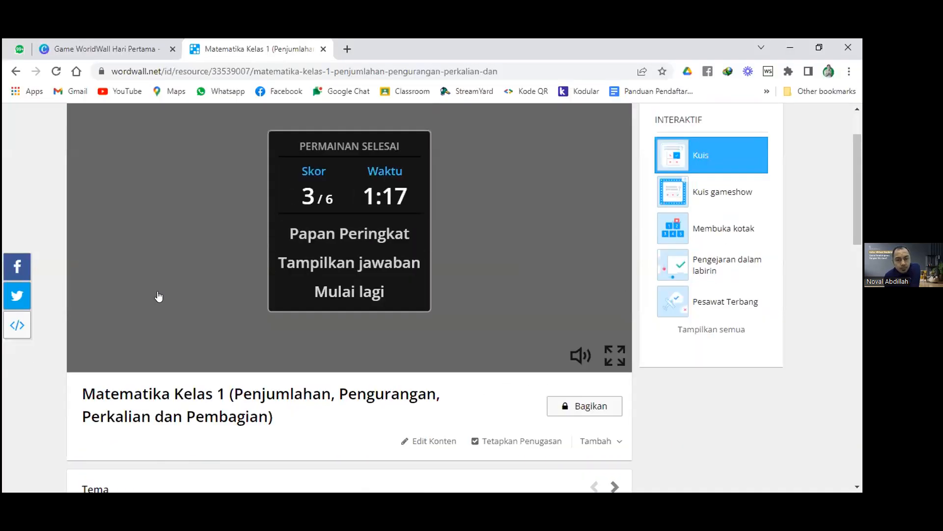
{"action": "scroll", "coordinate": [169, 259], "scroll_direction": "down", "scroll_amount": 2}
{"action": "scroll", "coordinate": [169, 259], "scroll_direction": "down", "scroll_amount": 1}
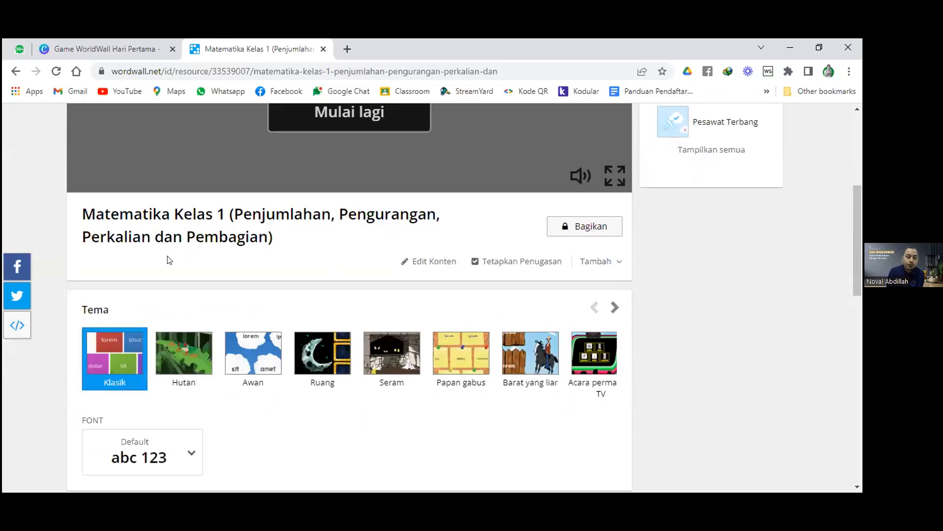
{"action": "scroll", "coordinate": [168, 260], "scroll_direction": "up", "scroll_amount": 3}
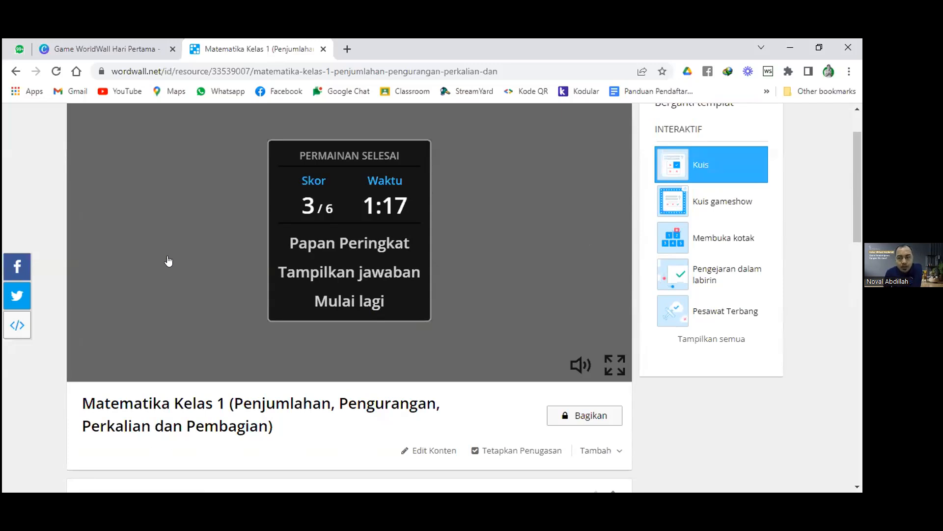
{"action": "scroll", "coordinate": [168, 261], "scroll_direction": "up", "scroll_amount": 1}
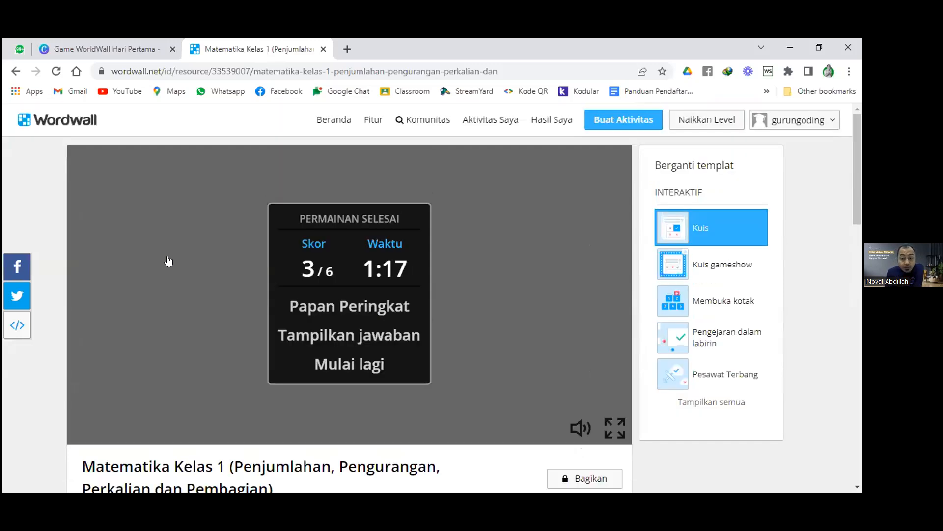
{"action": "scroll", "coordinate": [180, 297], "scroll_direction": "down", "scroll_amount": 3}
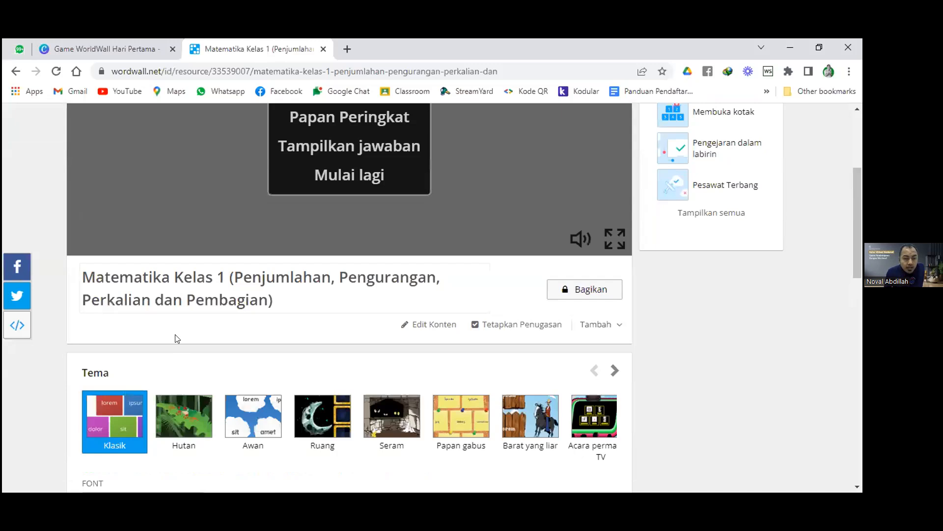
{"action": "scroll", "coordinate": [272, 279], "scroll_direction": "down", "scroll_amount": 1}
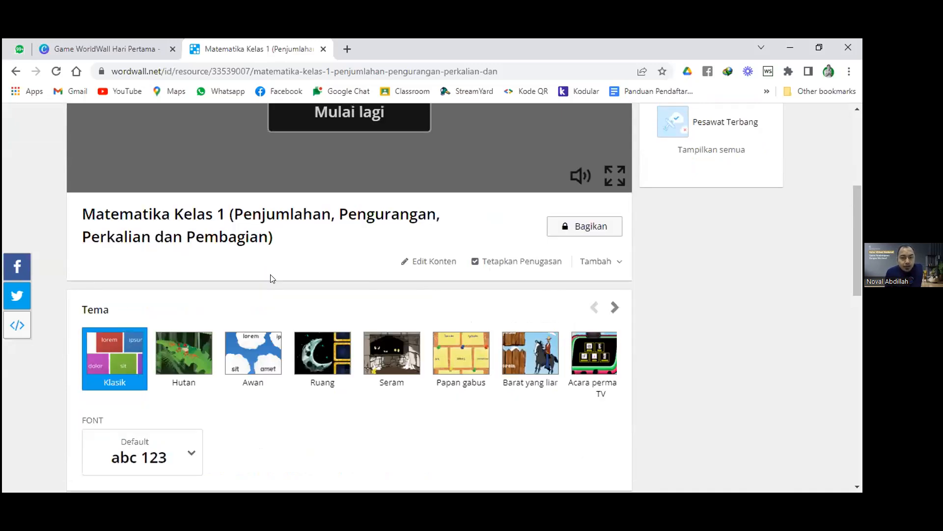
{"action": "scroll", "coordinate": [272, 279], "scroll_direction": "up", "scroll_amount": 2}
{"action": "scroll", "coordinate": [275, 272], "scroll_direction": "down", "scroll_amount": 2}
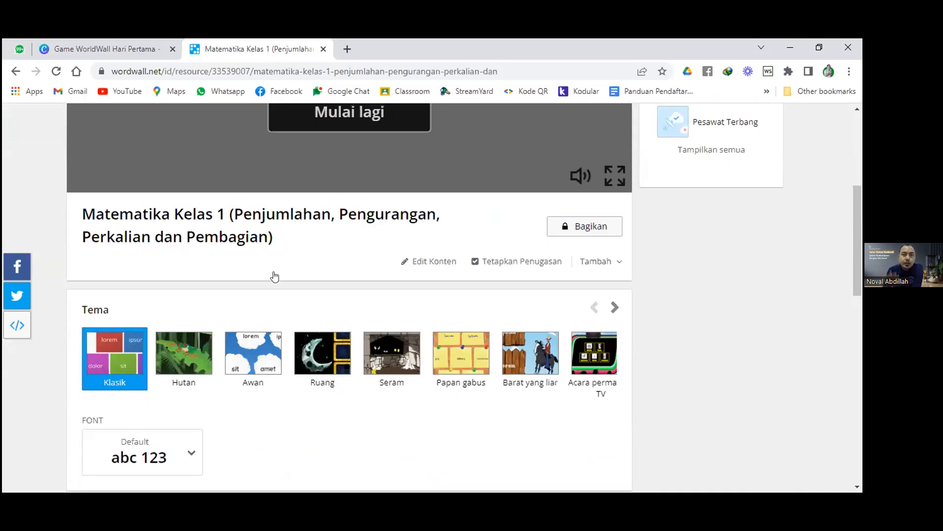
{"action": "scroll", "coordinate": [273, 273], "scroll_direction": "up", "scroll_amount": 2}
{"action": "scroll", "coordinate": [275, 276], "scroll_direction": "down", "scroll_amount": 1}
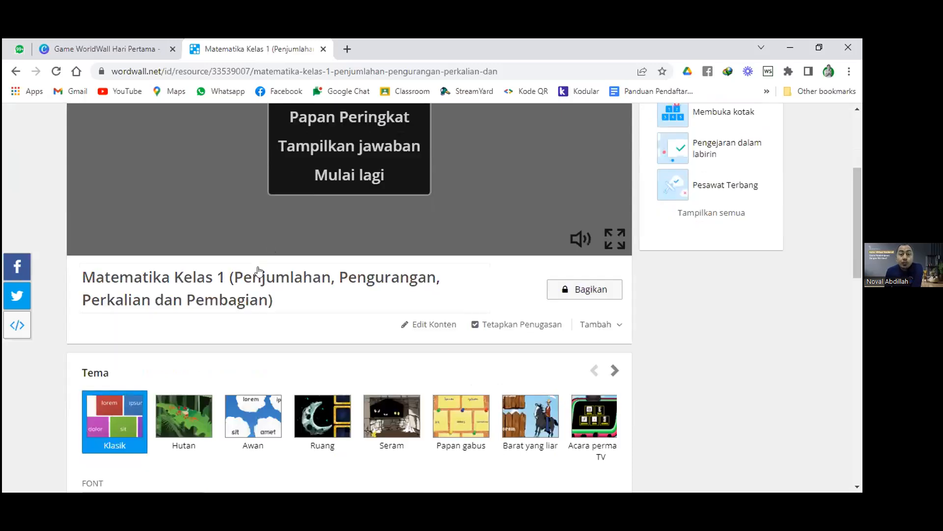
- Apply the Hutan theme to the Matematika Kelas 1 quiz and check its preview
{"action": "left_click", "coordinate": [186, 415]}
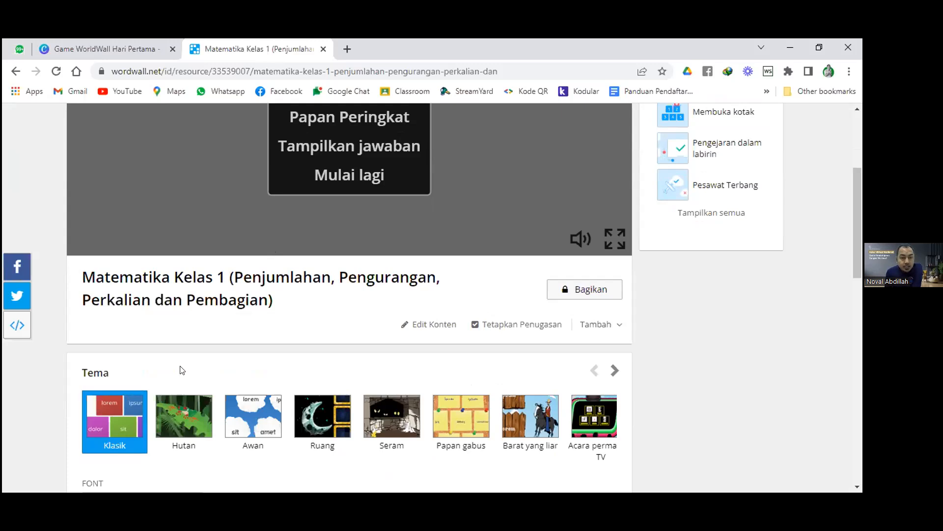
{"action": "scroll", "coordinate": [189, 318], "scroll_direction": "down", "scroll_amount": 5}
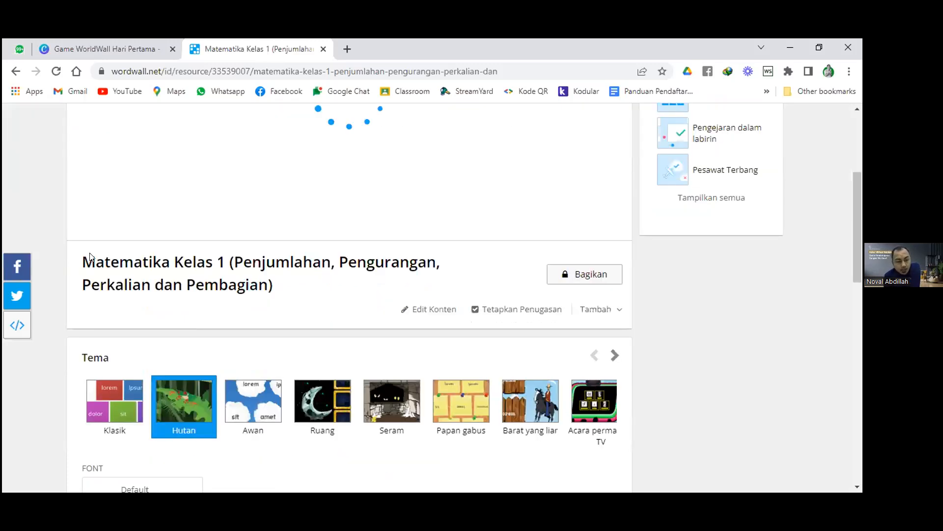
{"action": "left_click_drag", "start_coordinate": [77, 241], "coordinate": [187, 298]}
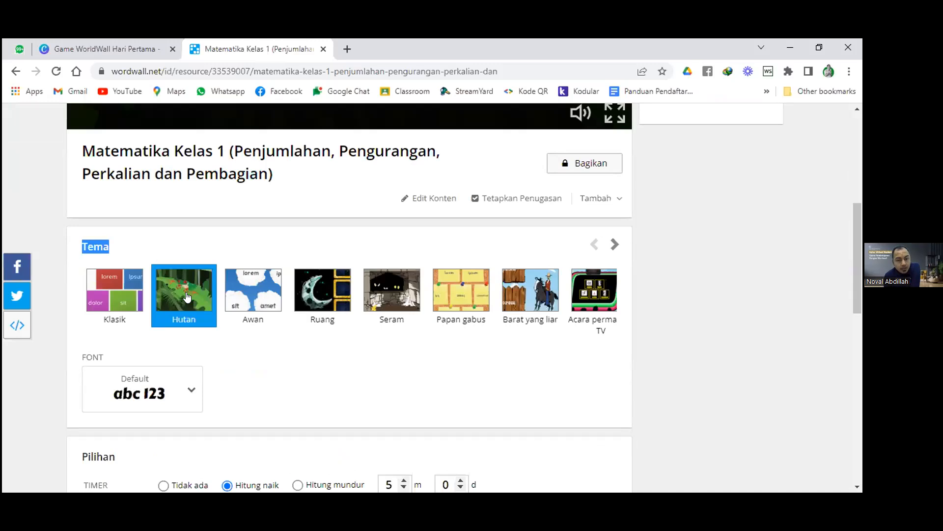
{"action": "scroll", "coordinate": [265, 283], "scroll_direction": "up", "scroll_amount": 3}
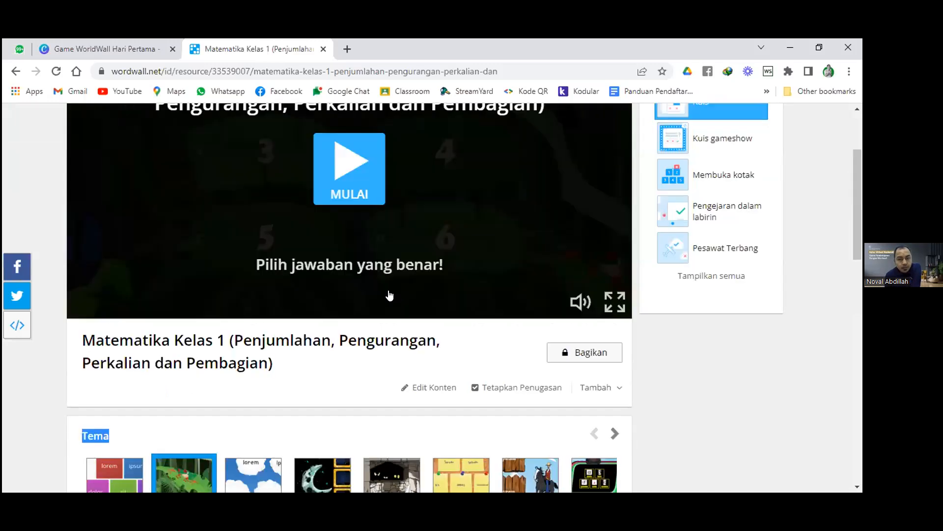
- Start the jungle-themed quiz and answer the first three questions with 4, 5 and 9
{"action": "scroll", "coordinate": [361, 296], "scroll_direction": "up", "scroll_amount": 2}
{"action": "left_click", "coordinate": [361, 296]}
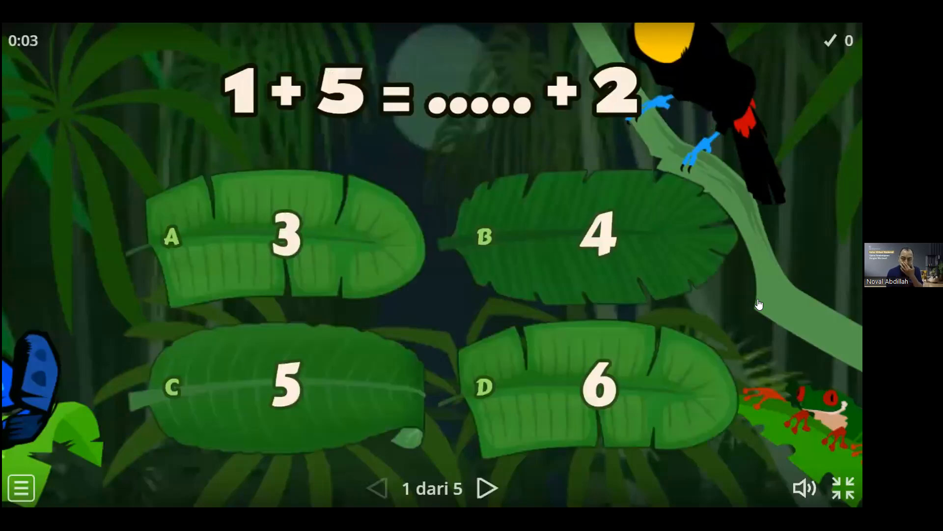
{"action": "left_click", "coordinate": [636, 255]}
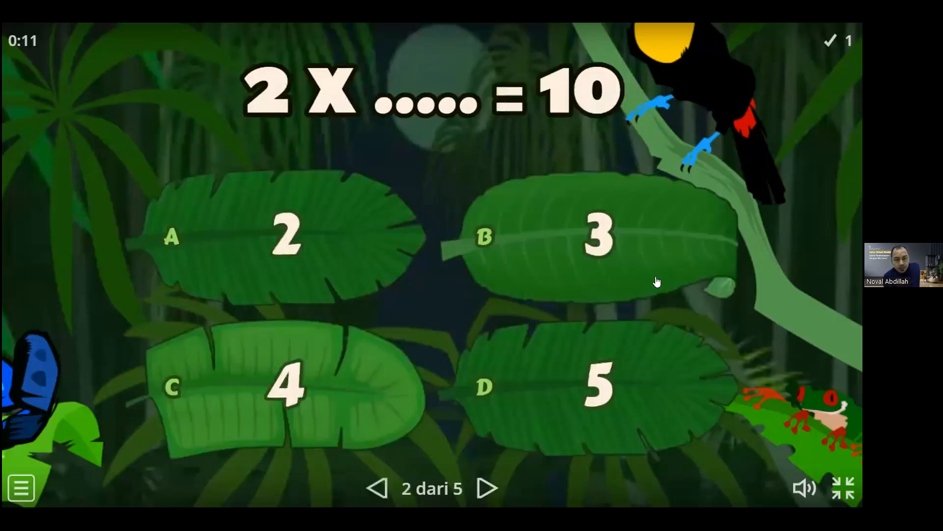
{"action": "left_click", "coordinate": [754, 355]}
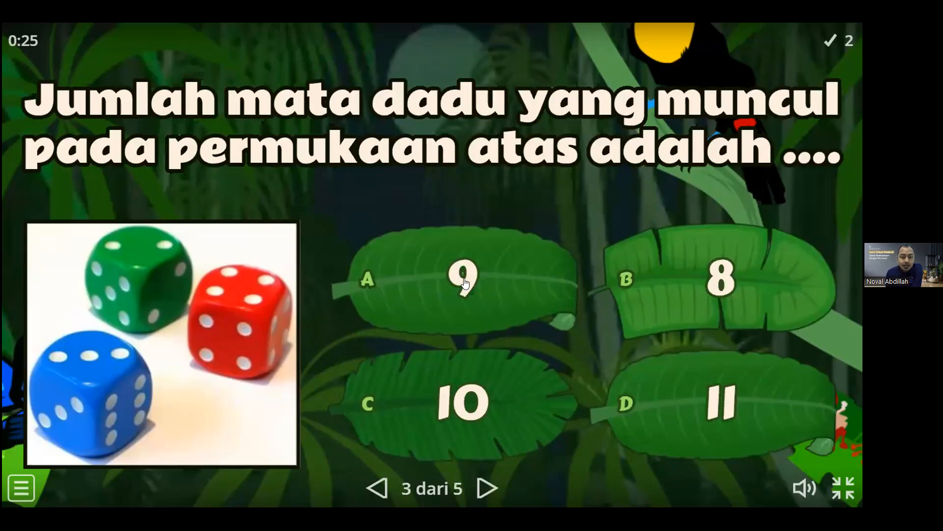
{"action": "left_click", "coordinate": [502, 228]}
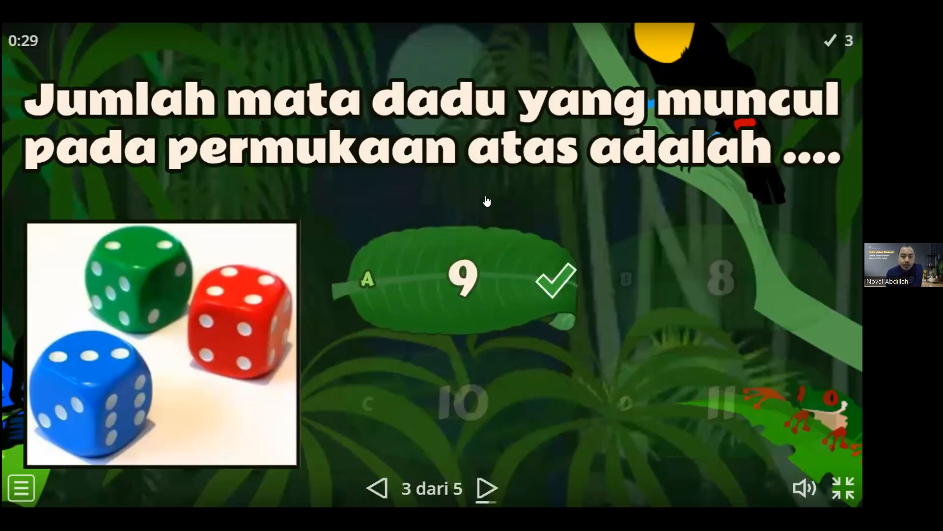
- Answer the candy-sharing question with 2 and include "1 dan 5" among the answers to the final question
{"action": "left_click", "coordinate": [482, 489]}
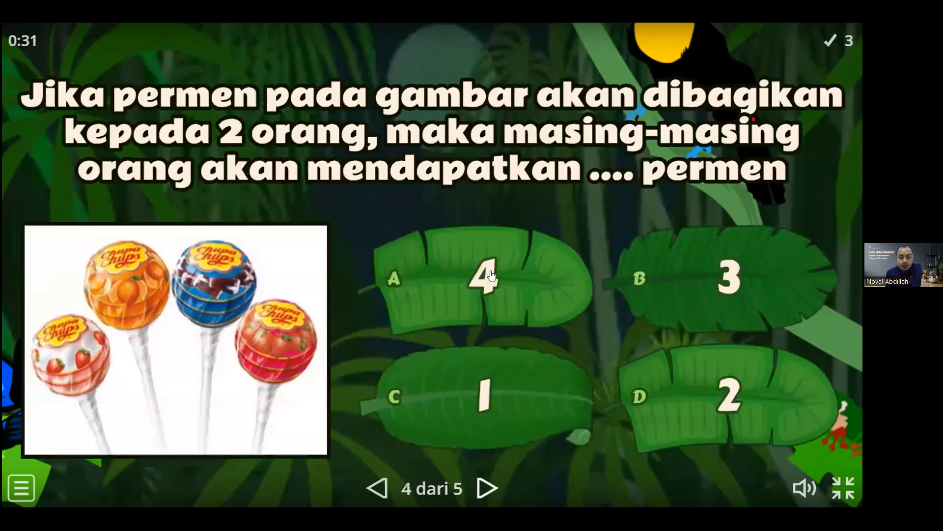
{"action": "left_click", "coordinate": [703, 402]}
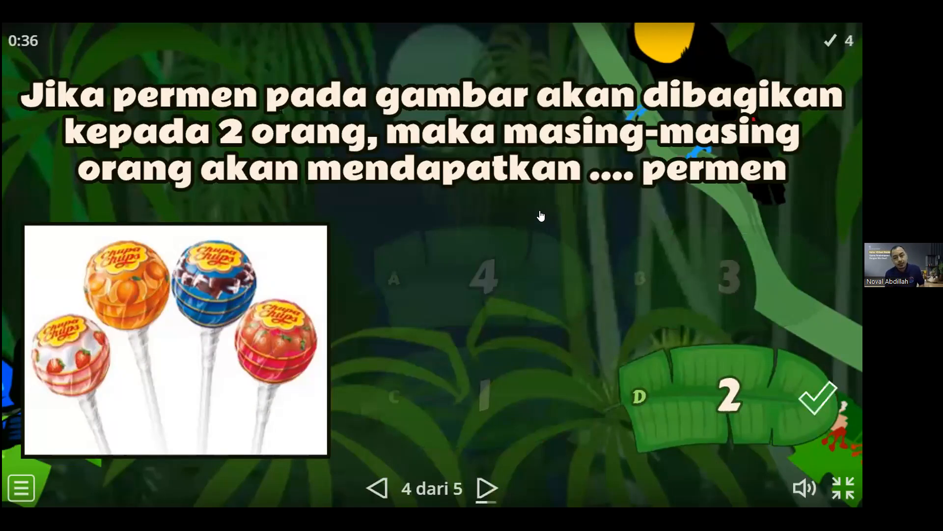
{"action": "left_click", "coordinate": [488, 487]}
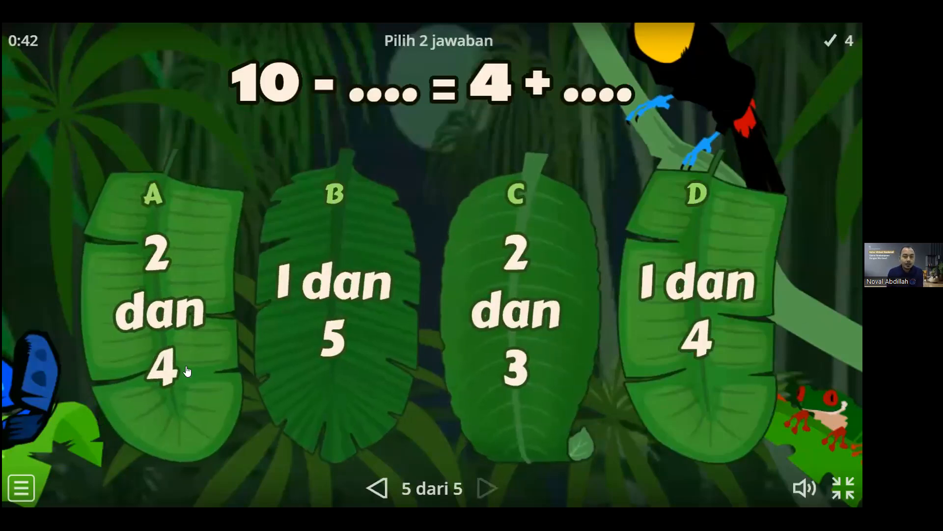
{"action": "left_click", "coordinate": [329, 294]}
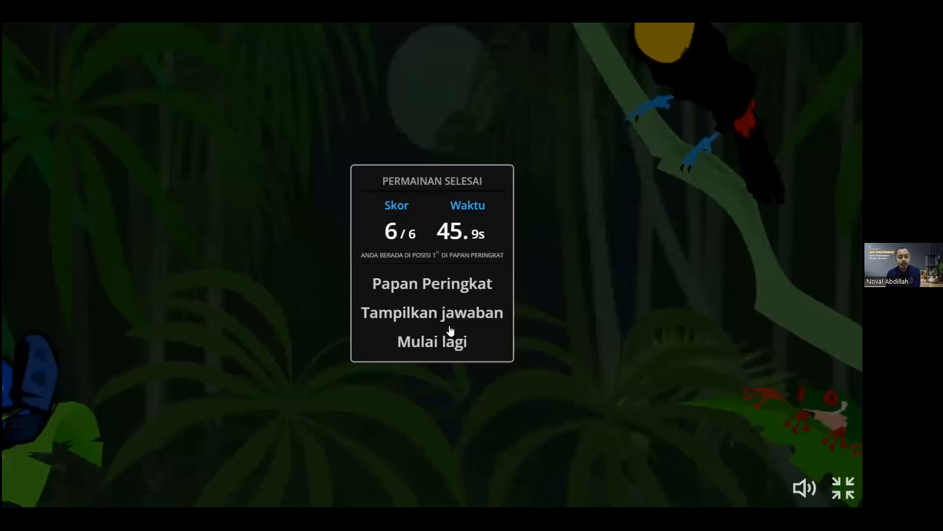
- Reset the finished quiz to its start screen and exit full-screen mode
{"action": "left_click", "coordinate": [456, 344]}
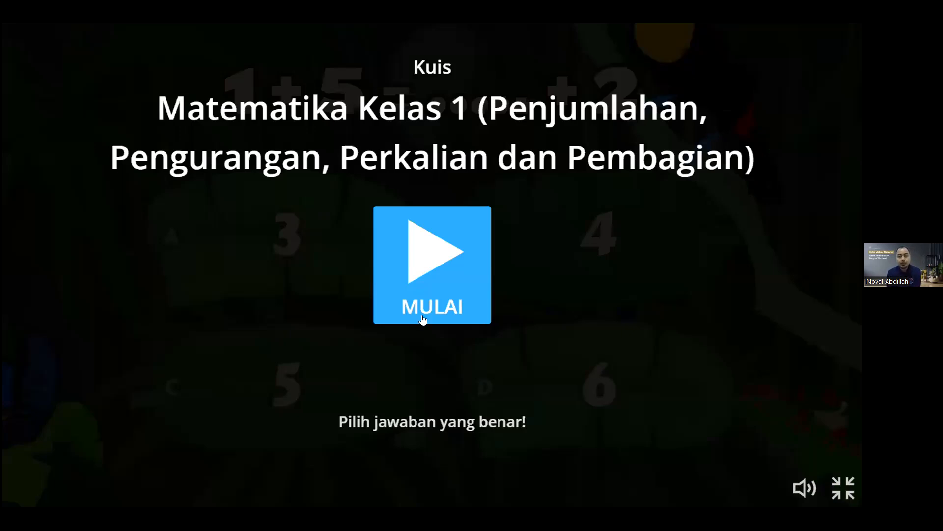
{"action": "key", "text": "Escape"}
{"action": "scroll", "coordinate": [416, 320], "scroll_direction": "up", "scroll_amount": 1}
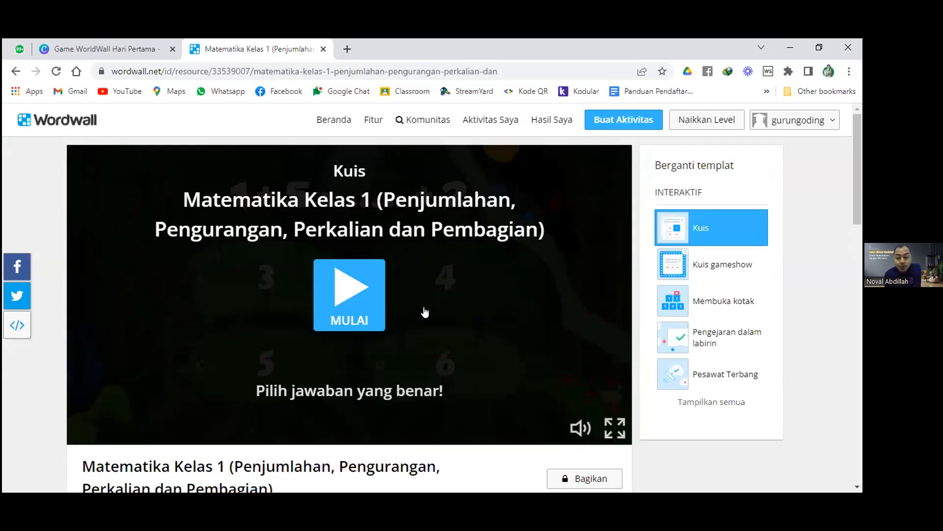
{"action": "scroll", "coordinate": [422, 312], "scroll_direction": "down", "scroll_amount": 2}
{"action": "scroll", "coordinate": [424, 308], "scroll_direction": "up", "scroll_amount": 2}
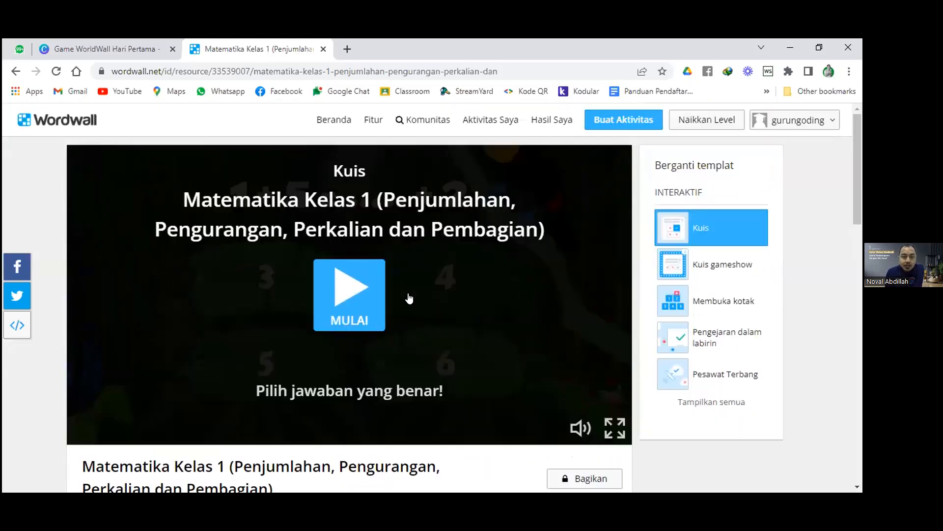
- Create an assignment for the quiz with Masukkan nama registration and Papan Peringkat enabled at the end of the game
{"action": "scroll", "coordinate": [315, 301], "scroll_direction": "down", "scroll_amount": 1}
{"action": "scroll", "coordinate": [344, 290], "scroll_direction": "down", "scroll_amount": 1}
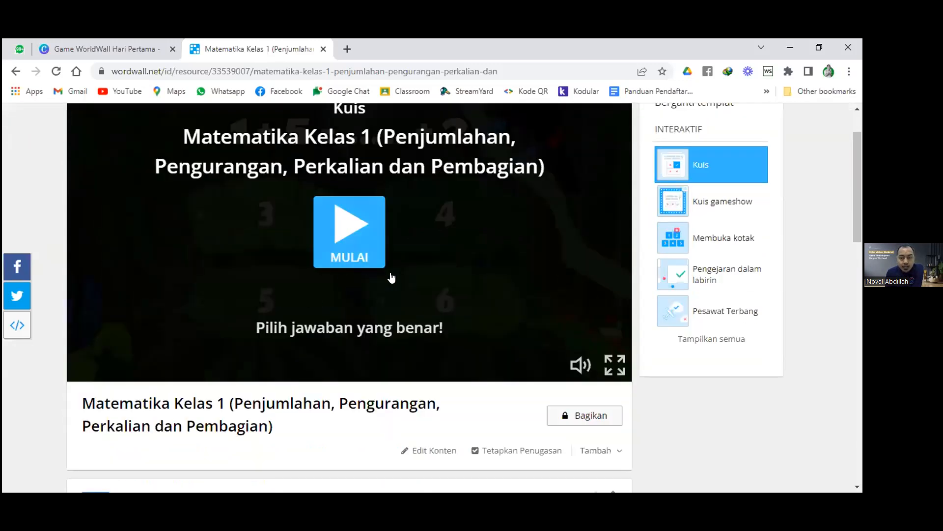
{"action": "scroll", "coordinate": [428, 263], "scroll_direction": "down", "scroll_amount": 1}
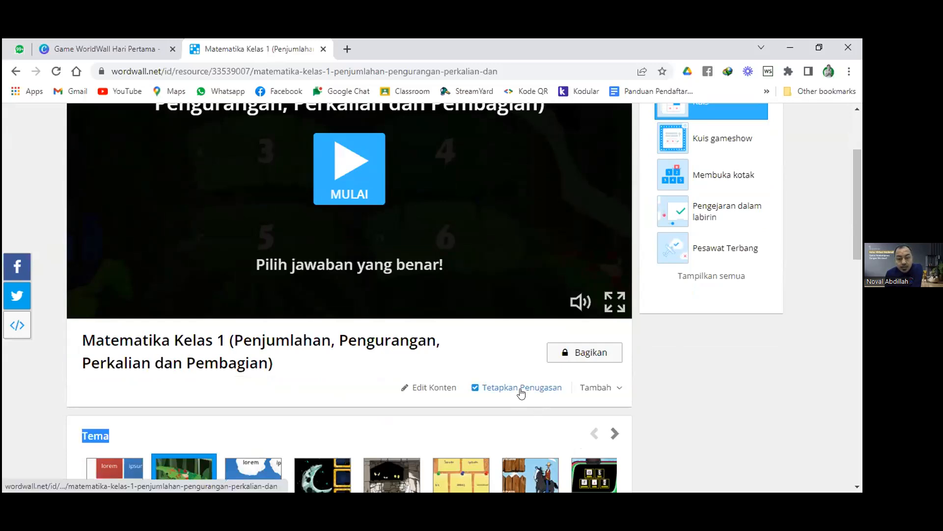
{"action": "left_click", "coordinate": [521, 388]}
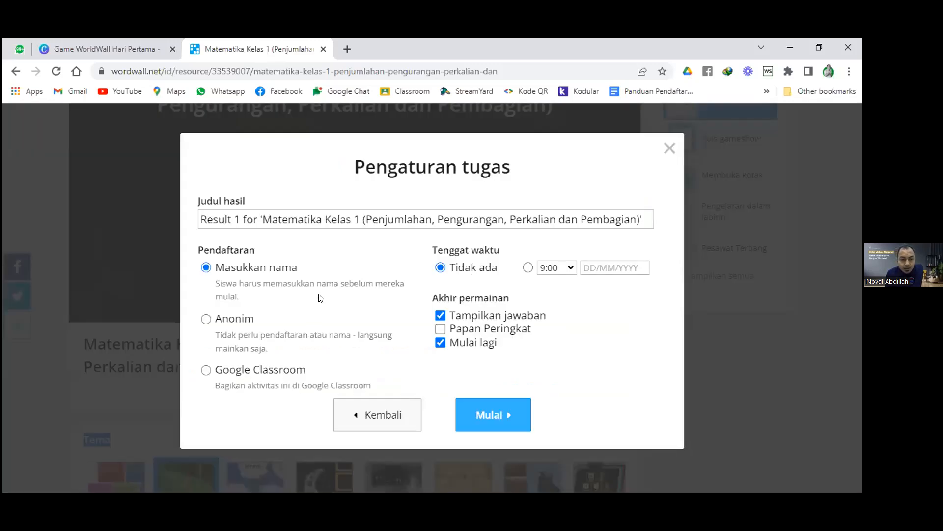
{"action": "left_click_drag", "start_coordinate": [201, 249], "coordinate": [221, 270]}
{"action": "left_click", "coordinate": [222, 270]}
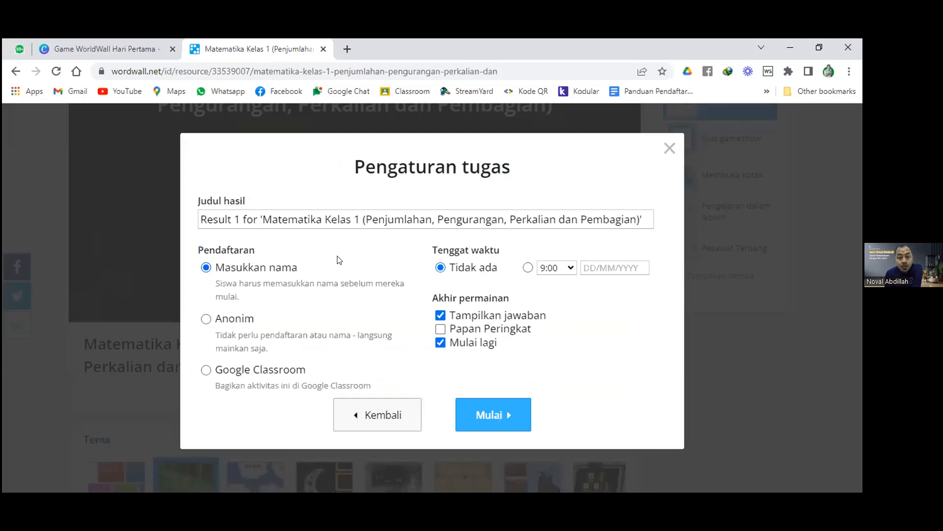
{"action": "left_click", "coordinate": [440, 329]}
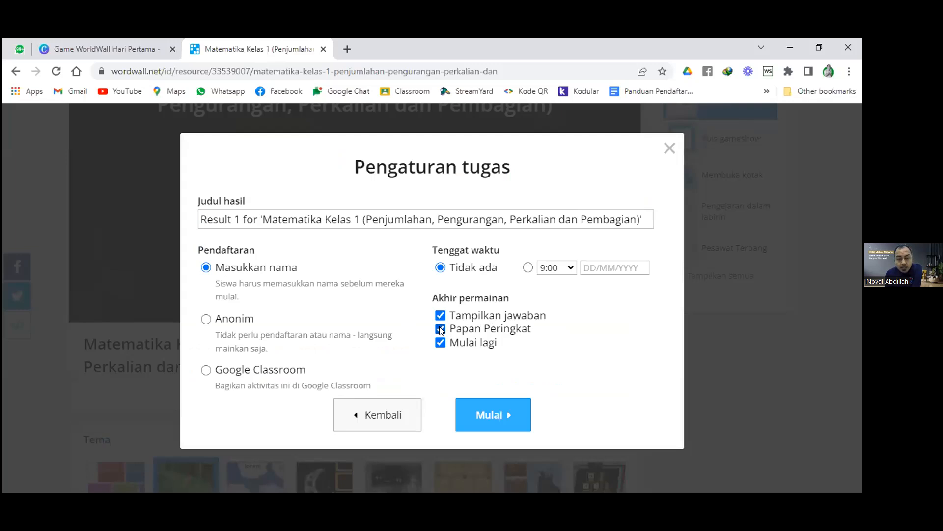
{"action": "left_click", "coordinate": [483, 419]}
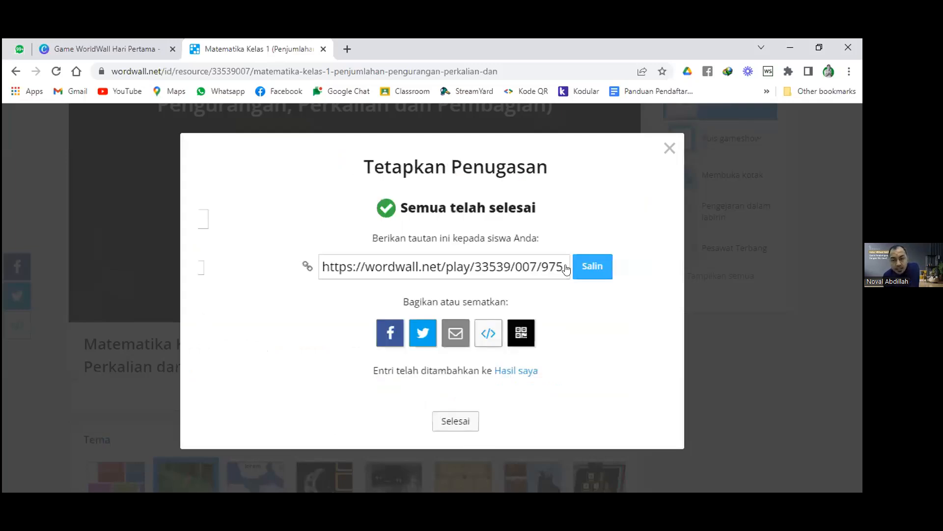
- Copy the assignment link for the students and close the assignment dialog
{"action": "left_click", "coordinate": [566, 269]}
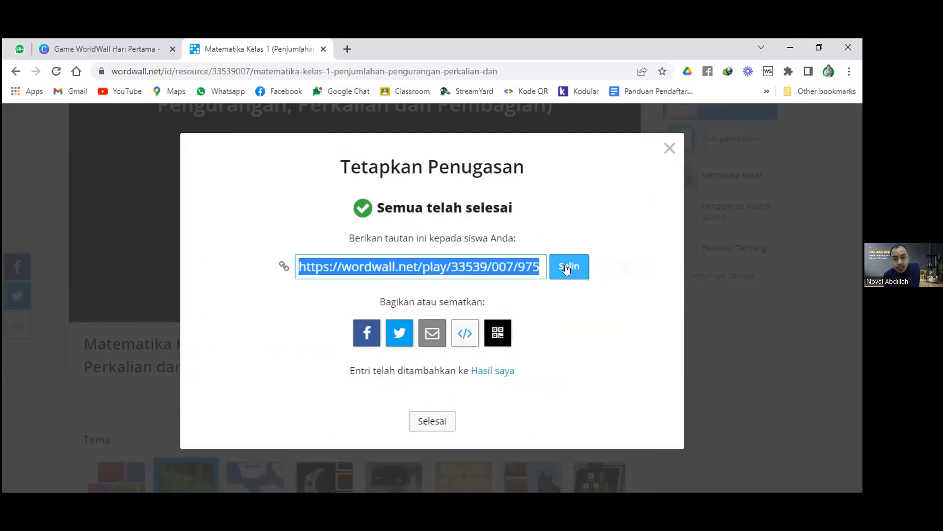
{"action": "left_click", "coordinate": [402, 128]}
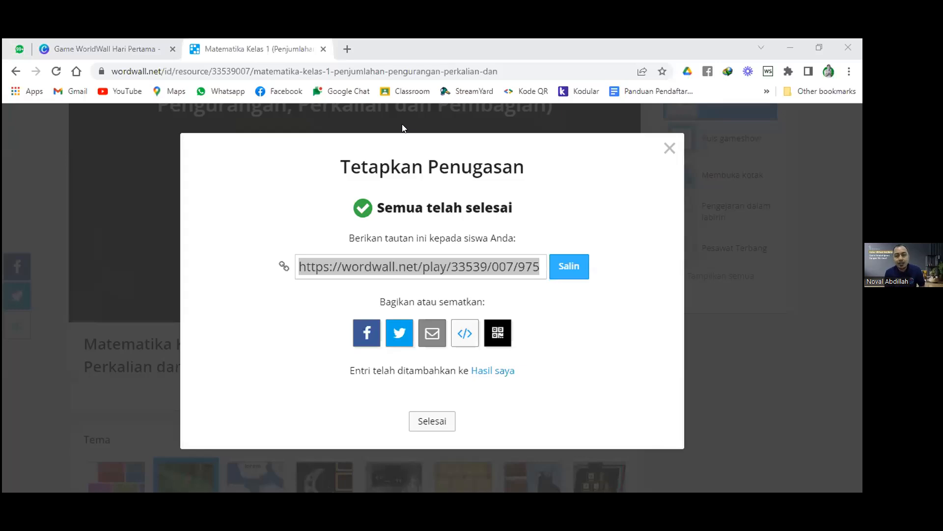
{"action": "left_click", "coordinate": [666, 153]}
{"action": "scroll", "coordinate": [437, 295], "scroll_direction": "up", "scroll_amount": 3}
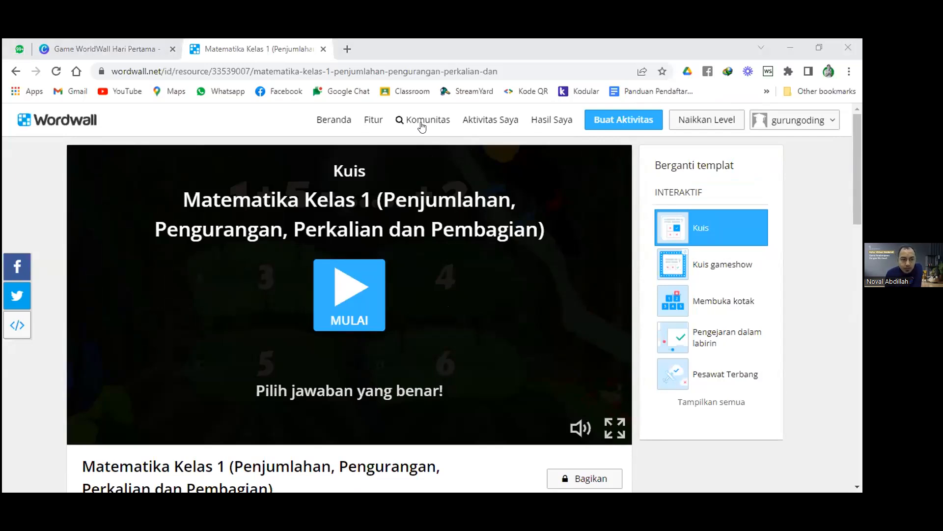
- Set the quiz timer to Hitung mundur with a duration of 5 minutes 0 seconds
{"action": "scroll", "coordinate": [372, 267], "scroll_direction": "down", "scroll_amount": 10}
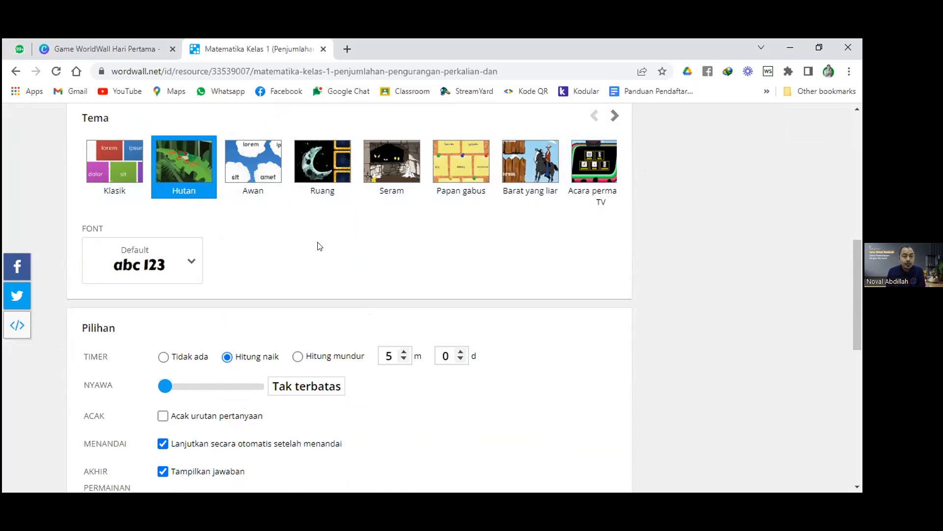
{"action": "scroll", "coordinate": [320, 246], "scroll_direction": "up", "scroll_amount": 5}
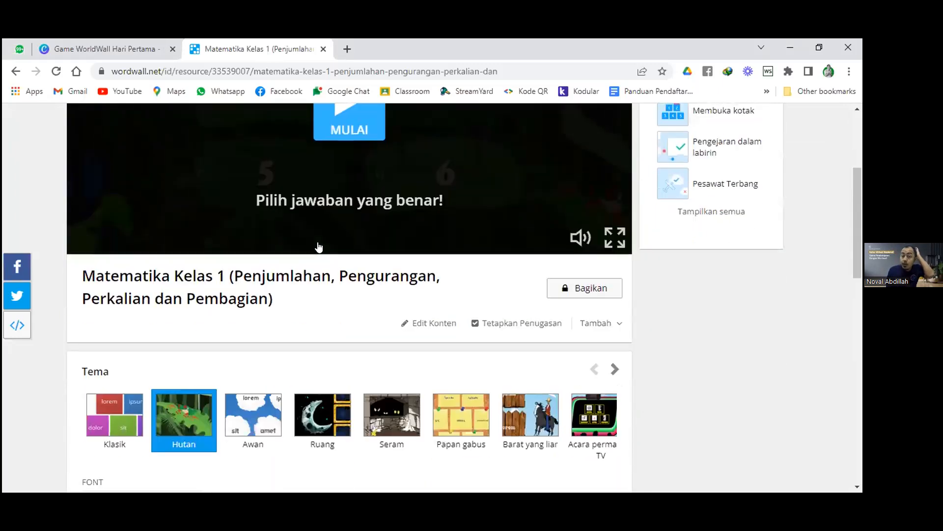
{"action": "scroll", "coordinate": [318, 247], "scroll_direction": "down", "scroll_amount": 5}
{"action": "scroll", "coordinate": [320, 246], "scroll_direction": "down", "scroll_amount": 2}
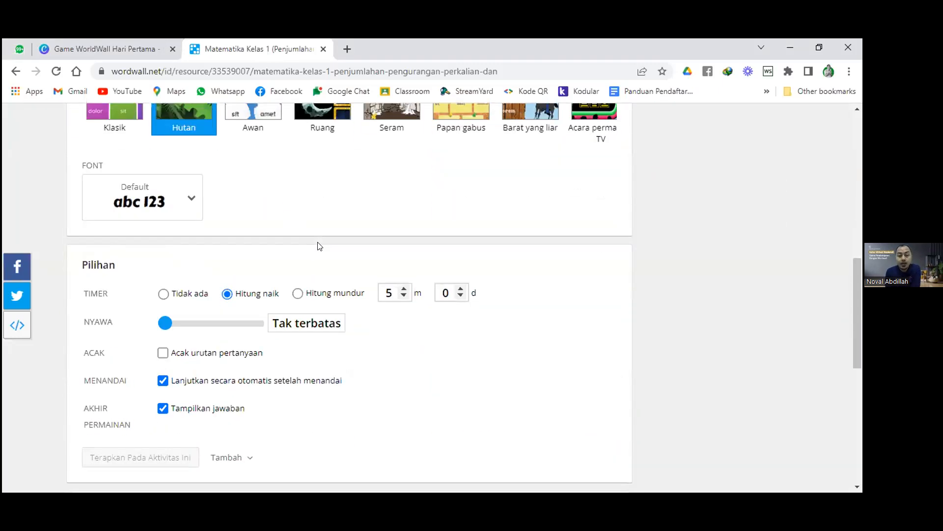
{"action": "scroll", "coordinate": [318, 246], "scroll_direction": "down", "scroll_amount": 1}
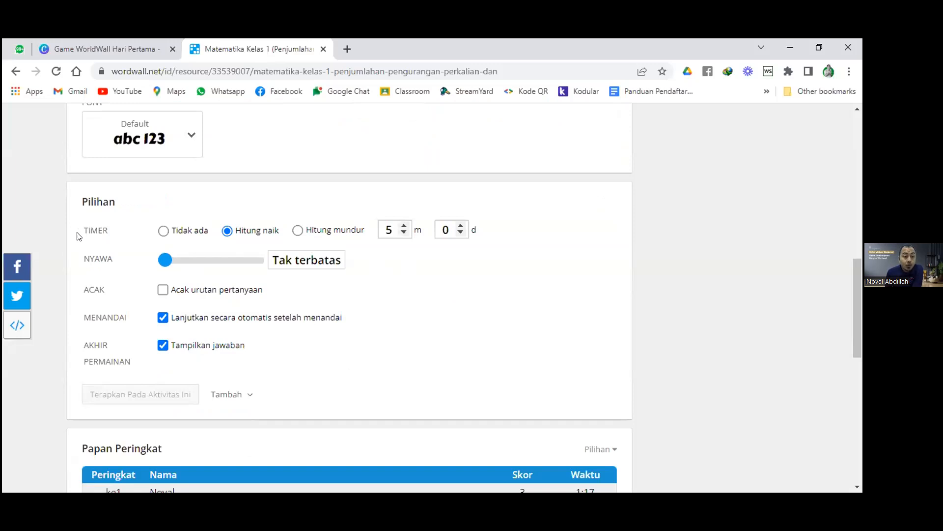
{"action": "left_click_drag", "start_coordinate": [84, 235], "coordinate": [106, 237]}
{"action": "left_click", "coordinate": [118, 238]}
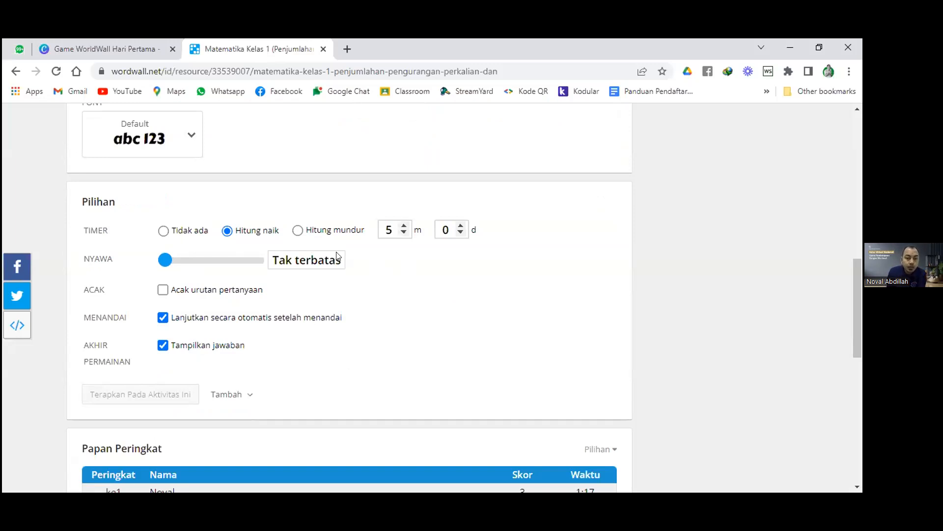
{"action": "left_click", "coordinate": [404, 233]}
{"action": "left_click", "coordinate": [404, 225]}
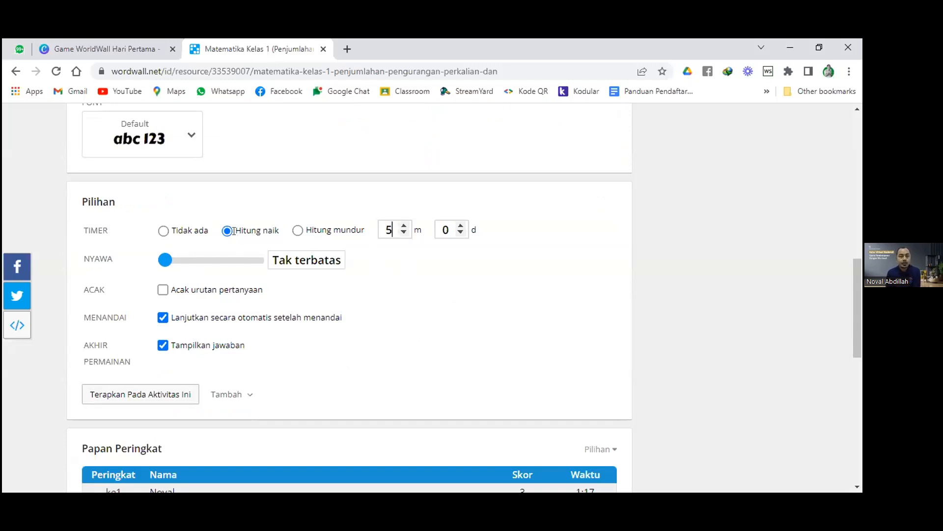
{"action": "left_click", "coordinate": [296, 232]}
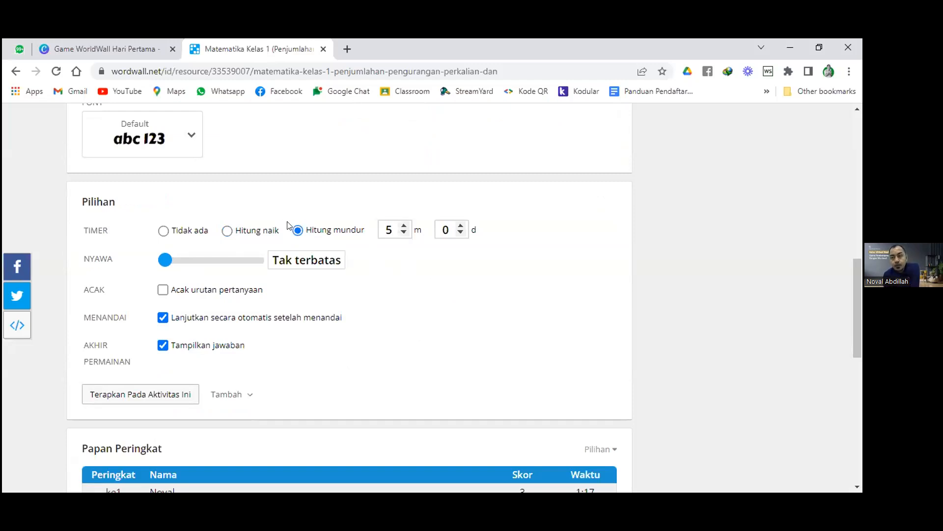
- Limit the number of lives (Nyawa) in the quiz to 3
{"action": "left_click", "coordinate": [189, 261]}
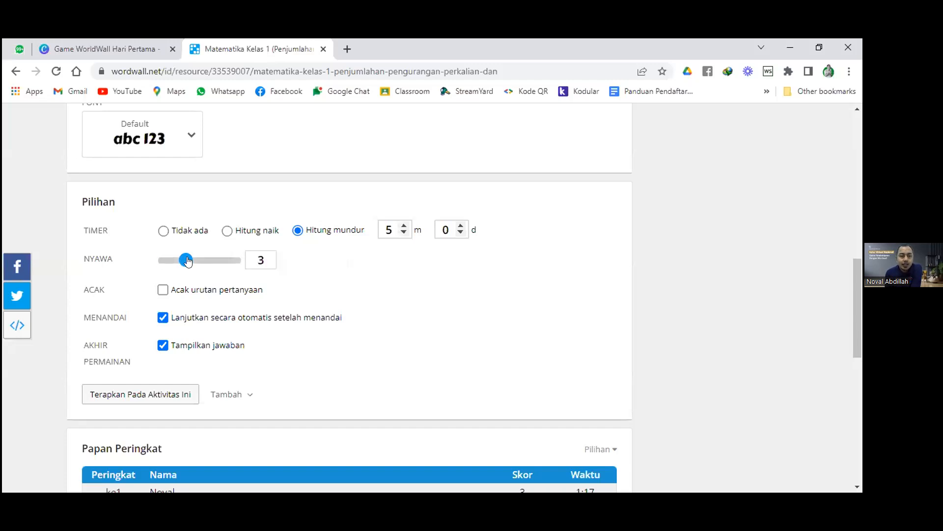
{"action": "left_click", "coordinate": [179, 261]}
{"action": "left_click_drag", "start_coordinate": [251, 261], "coordinate": [307, 266]}
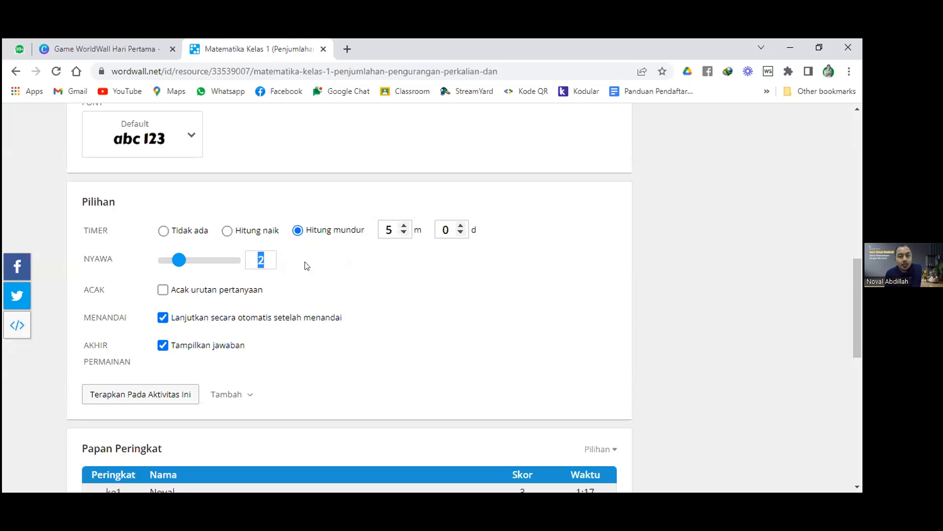
{"action": "left_click", "coordinate": [552, 219]}
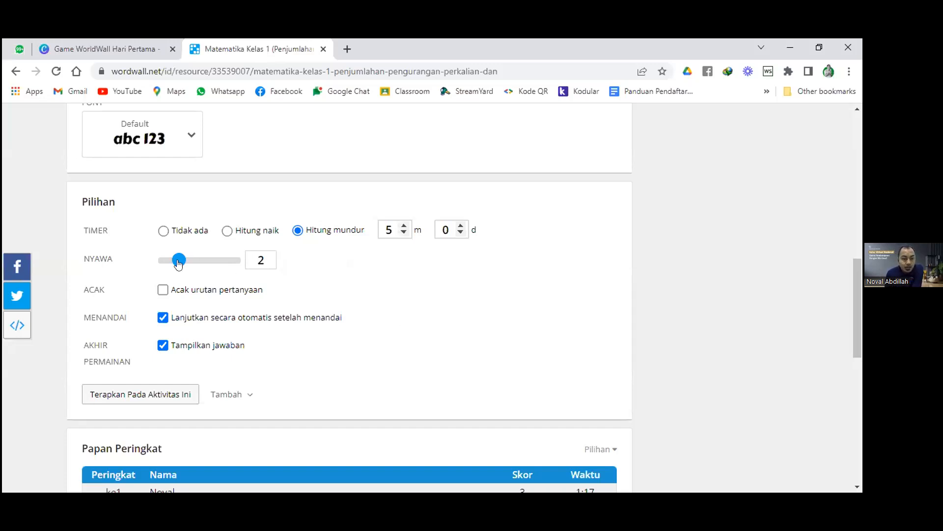
{"action": "left_click_drag", "start_coordinate": [179, 261], "coordinate": [187, 261]}
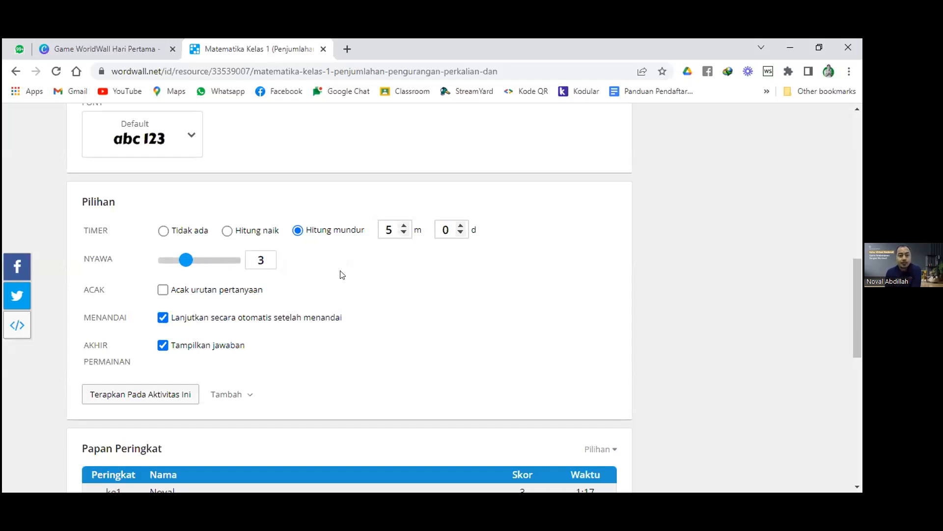
- Enable Acak urutan pertanyaan and keep Lanjutkan secara otomatis setelah menandai switched on
{"action": "scroll", "coordinate": [310, 264], "scroll_direction": "down", "scroll_amount": 1}
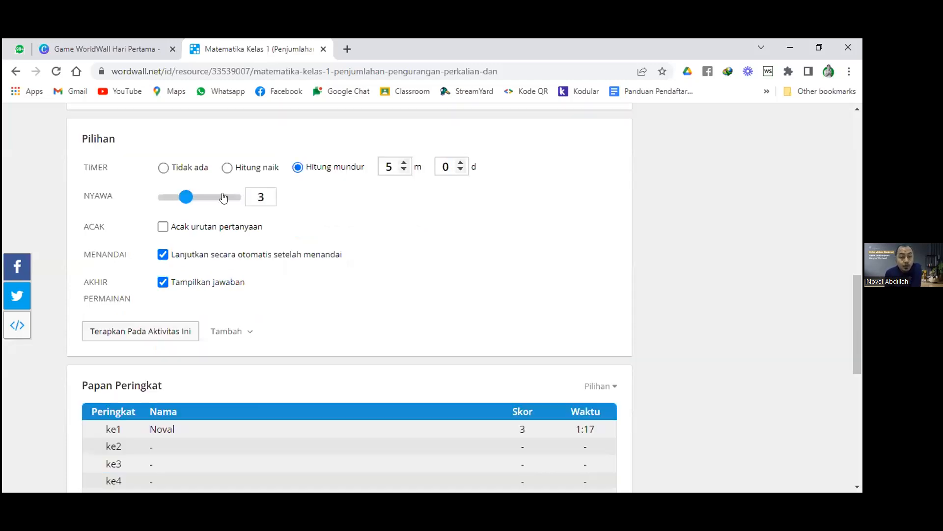
{"action": "left_click", "coordinate": [163, 227]}
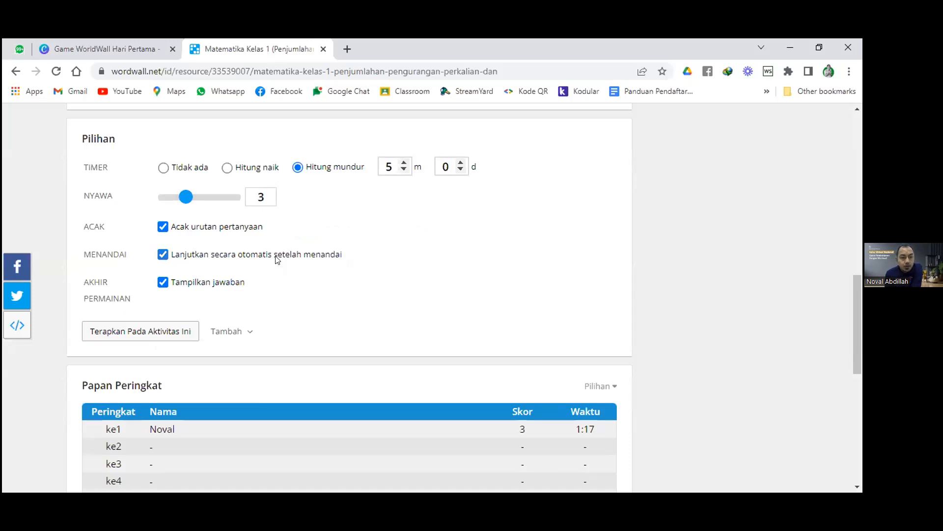
{"action": "scroll", "coordinate": [93, 207], "scroll_direction": "down", "scroll_amount": 1}
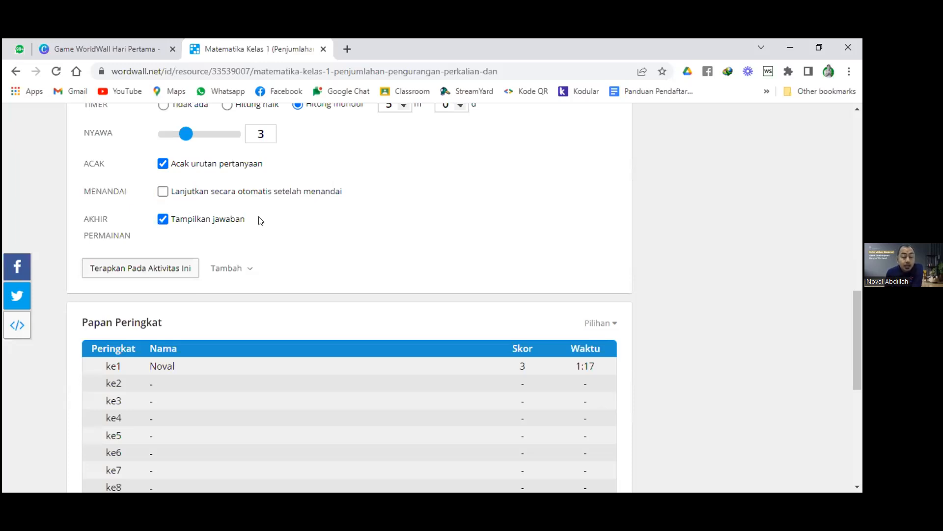
{"action": "scroll", "coordinate": [281, 255], "scroll_direction": "up", "scroll_amount": 1}
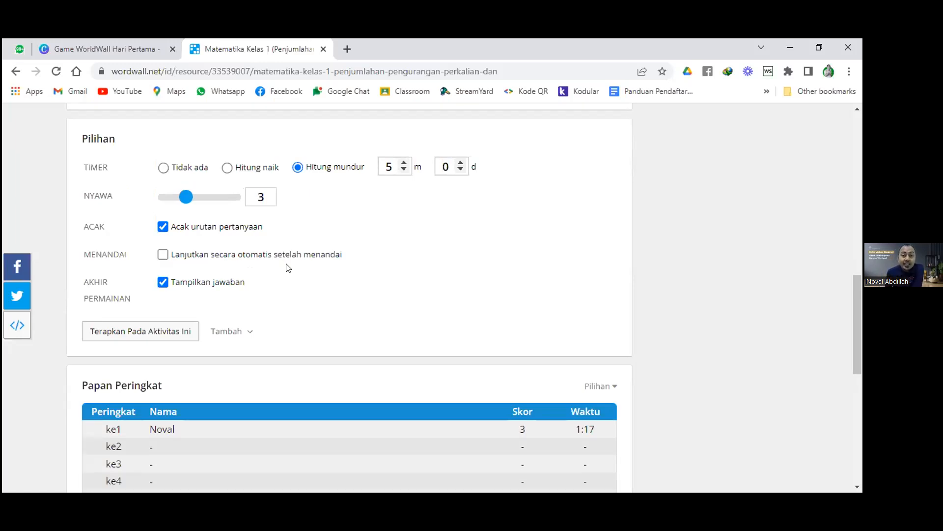
{"action": "left_click", "coordinate": [162, 255]}
{"action": "scroll", "coordinate": [123, 236], "scroll_direction": "down", "scroll_amount": 1}
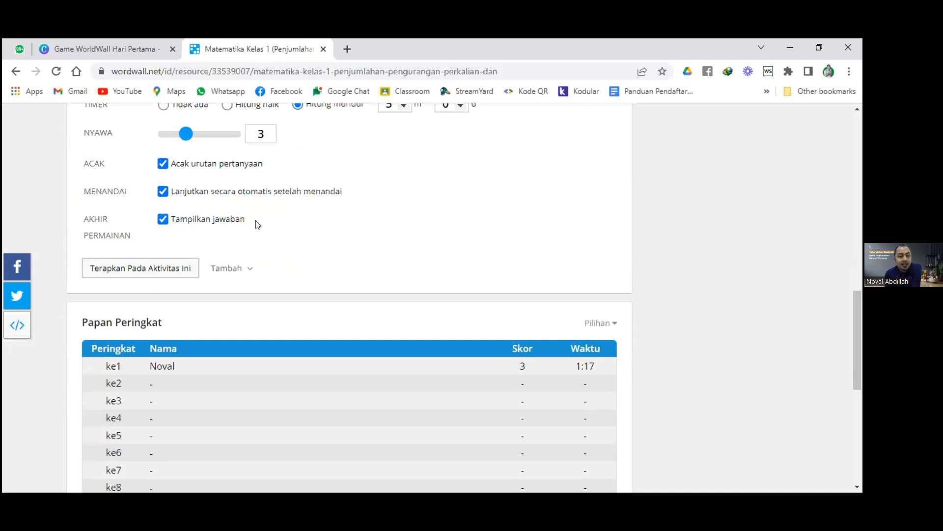
{"action": "scroll", "coordinate": [352, 262], "scroll_direction": "up", "scroll_amount": 1}
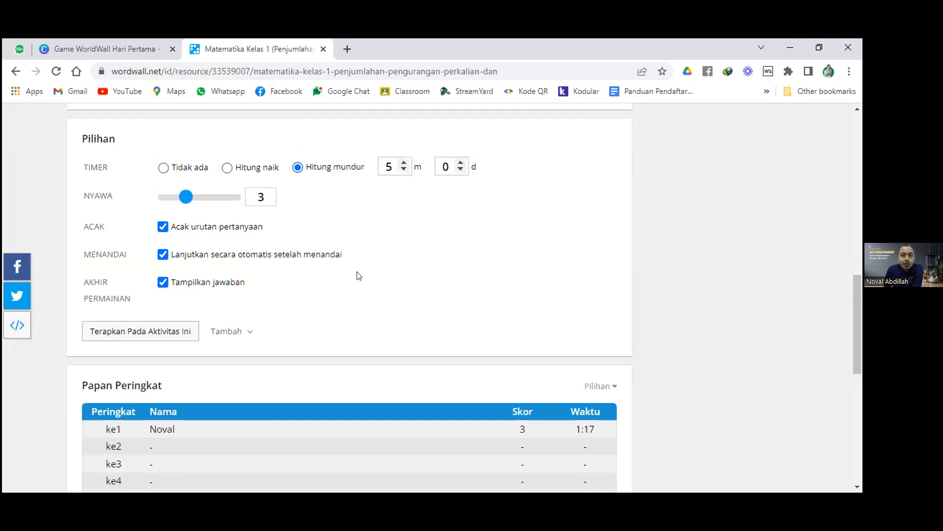
- Keep Tampilkan jawaban enabled for the end of the game and apply the options to this activity
{"action": "left_click", "coordinate": [161, 283]}
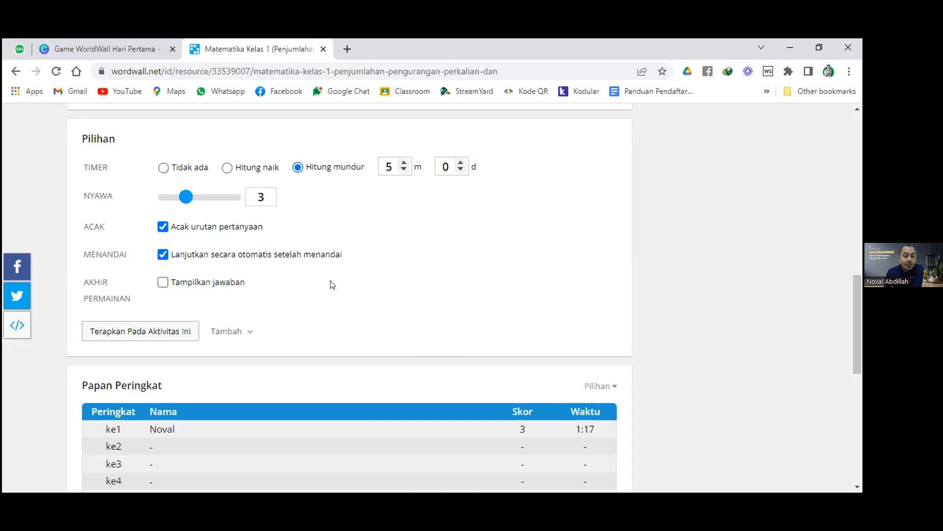
{"action": "left_click", "coordinate": [160, 287]}
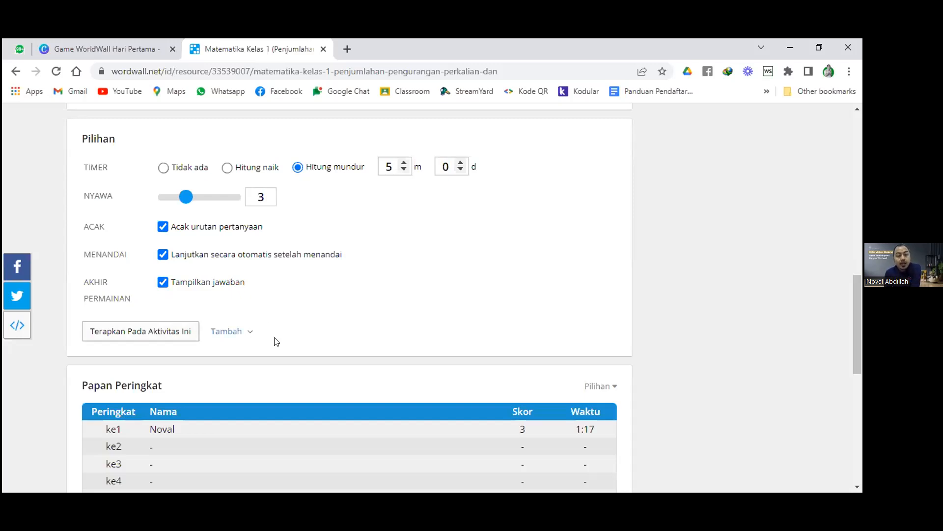
{"action": "left_click", "coordinate": [243, 332]}
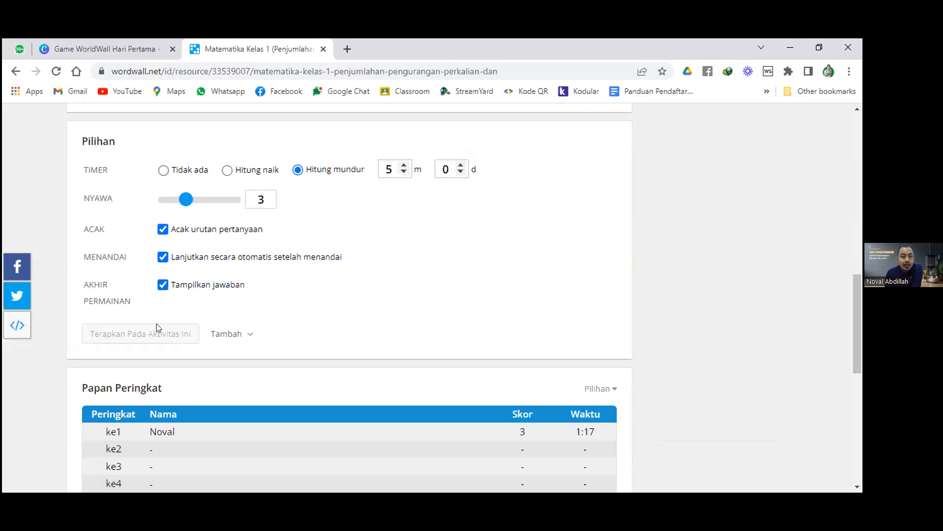
- Examine the quiz's start screen and the name, score and time entries in its Papan Peringkat
{"action": "scroll", "coordinate": [282, 322], "scroll_direction": "up", "scroll_amount": 5}
{"action": "scroll", "coordinate": [295, 197], "scroll_direction": "up", "scroll_amount": 5}
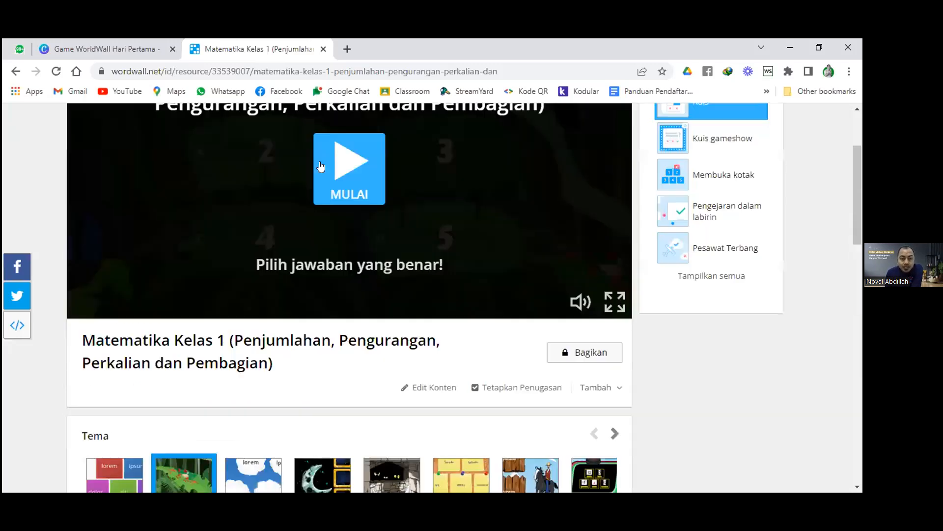
{"action": "scroll", "coordinate": [382, 281], "scroll_direction": "up", "scroll_amount": 3}
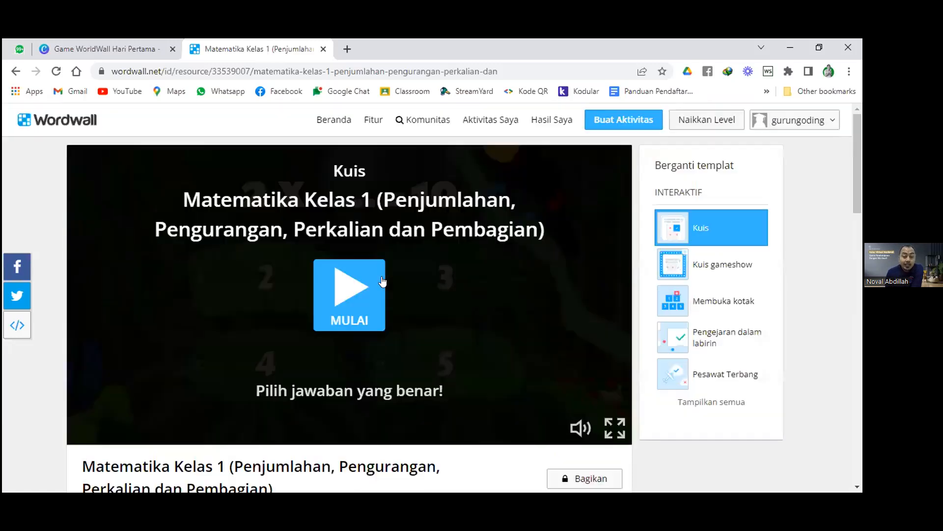
{"action": "scroll", "coordinate": [346, 285], "scroll_direction": "down", "scroll_amount": 15}
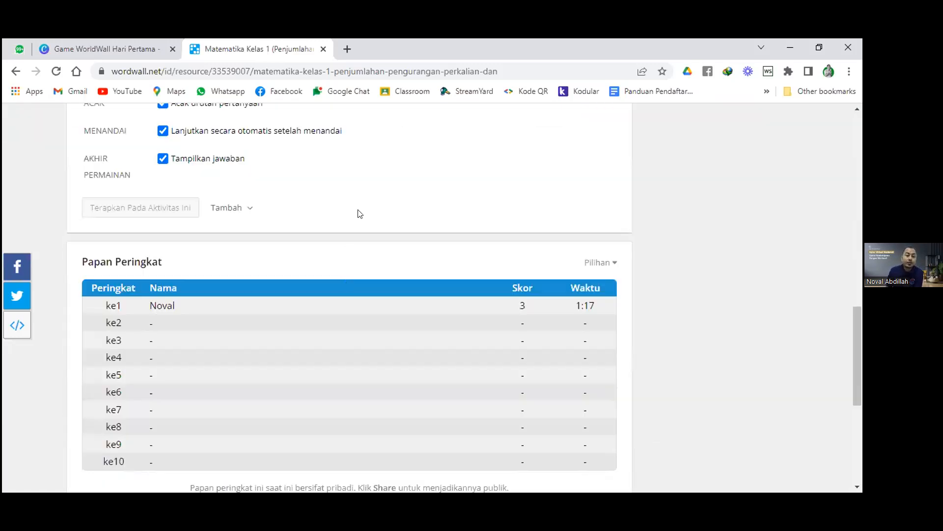
{"action": "scroll", "coordinate": [379, 272], "scroll_direction": "down", "scroll_amount": 2}
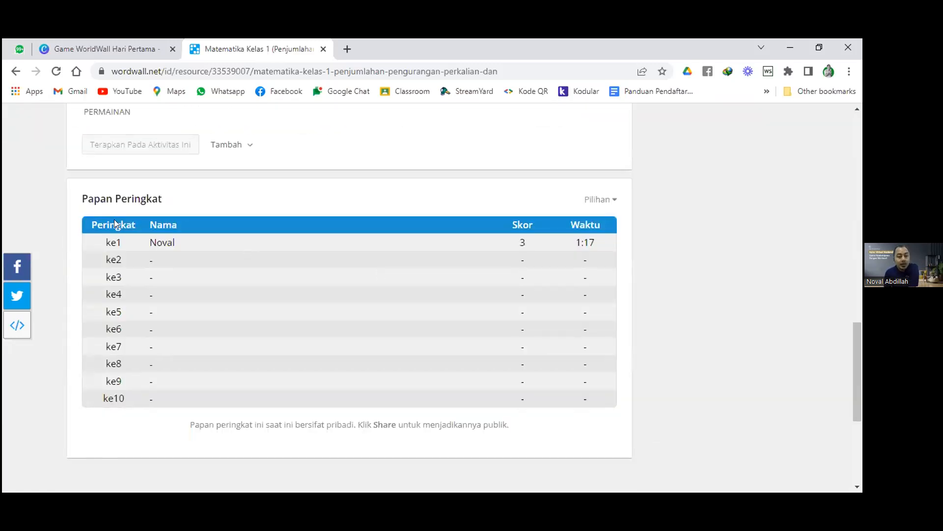
{"action": "triple_click", "coordinate": [187, 197]}
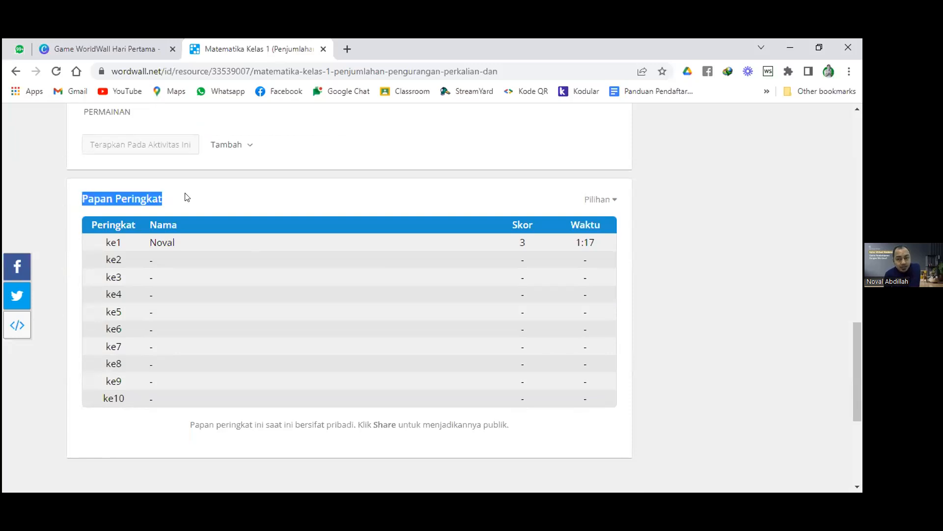
{"action": "left_click", "coordinate": [170, 254]}
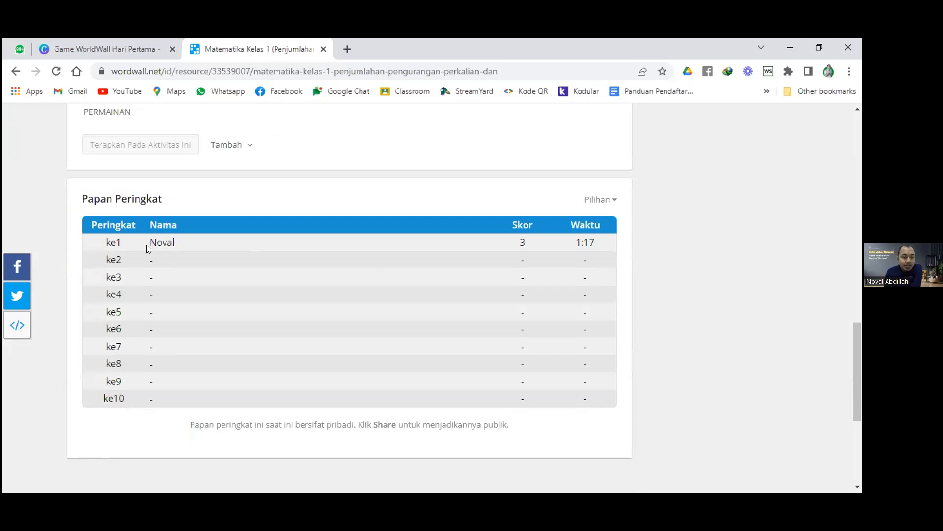
{"action": "left_click_drag", "start_coordinate": [146, 245], "coordinate": [188, 244]}
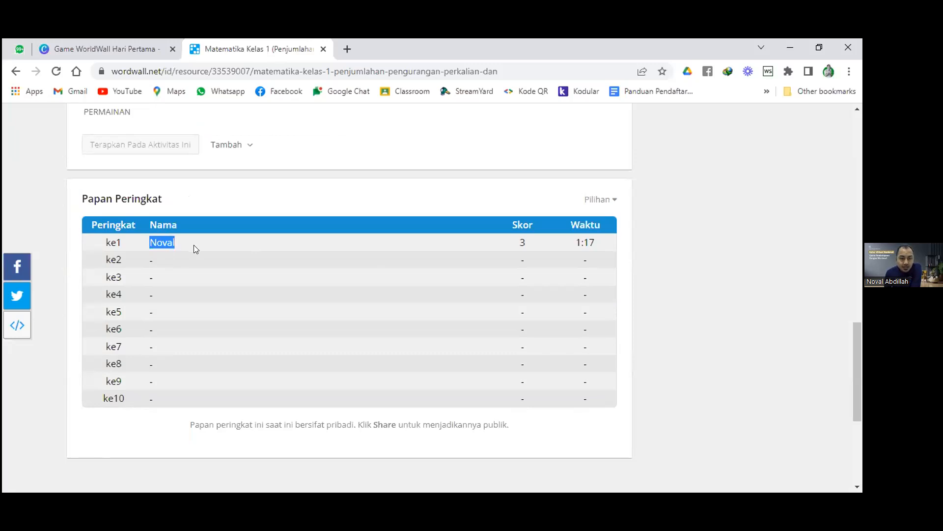
{"action": "left_click", "coordinate": [574, 241]}
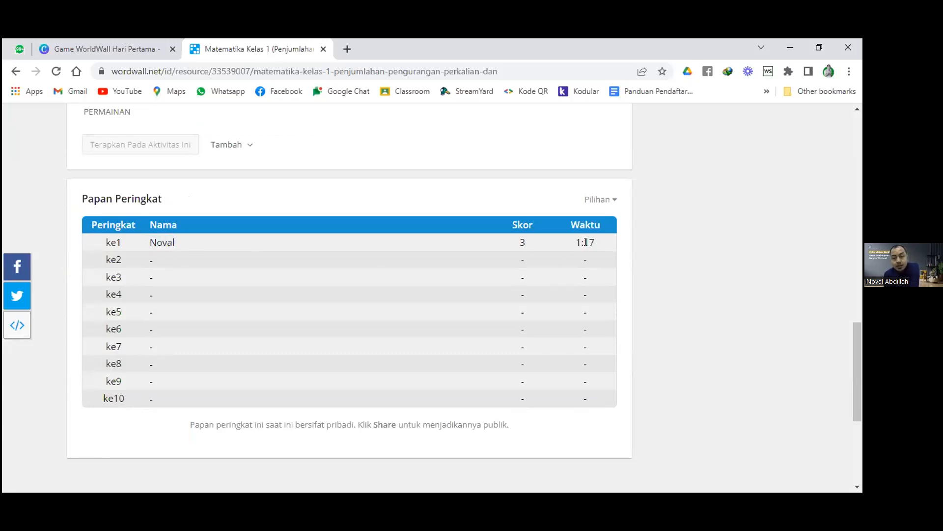
{"action": "left_click_drag", "start_coordinate": [586, 242], "coordinate": [601, 242]}
{"action": "scroll", "coordinate": [360, 366], "scroll_direction": "down", "scroll_amount": 1}
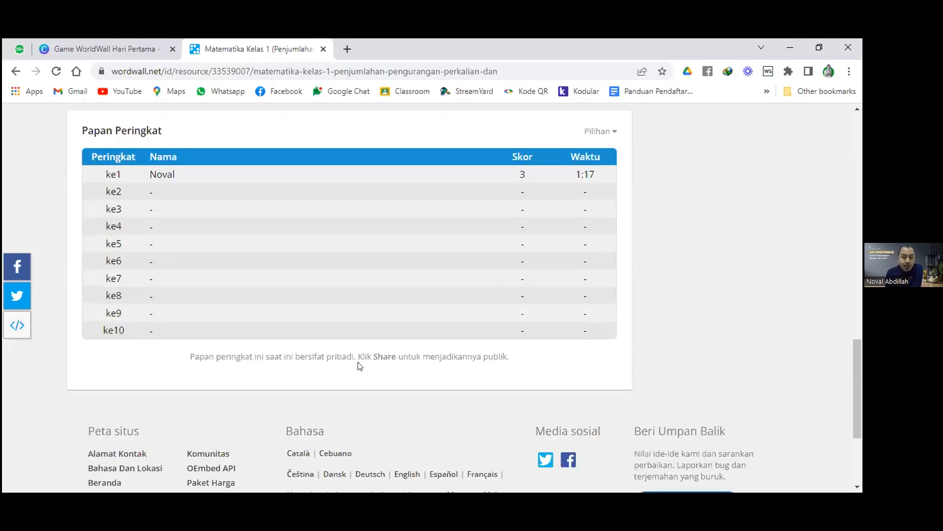
{"action": "scroll", "coordinate": [361, 366], "scroll_direction": "down", "scroll_amount": 2}
{"action": "scroll", "coordinate": [128, 397], "scroll_direction": "up", "scroll_amount": 3}
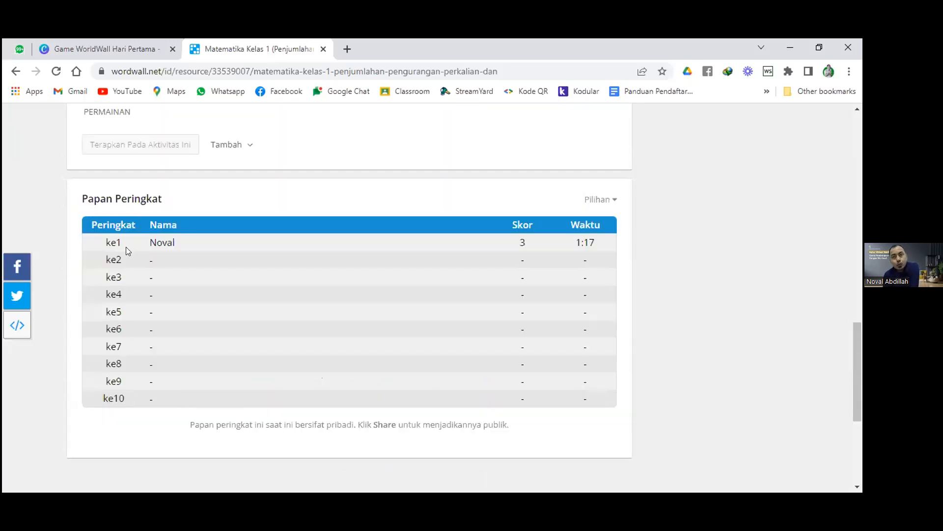
- Set the Papan Peringkat size (Ukuran) to 40 Terbaik and apply the leaderboard options to this activity
{"action": "left_click", "coordinate": [608, 202]}
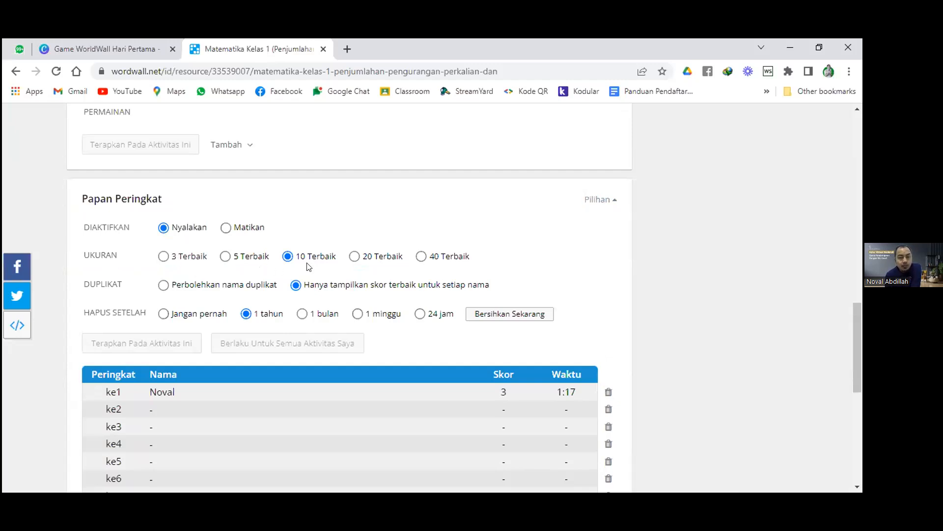
{"action": "left_click", "coordinate": [421, 257]}
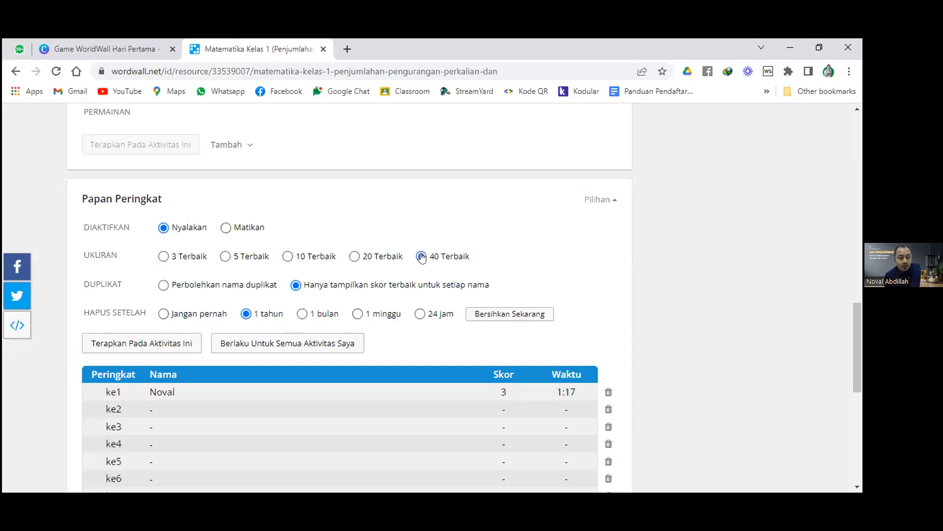
{"action": "scroll", "coordinate": [421, 256], "scroll_direction": "down", "scroll_amount": 1}
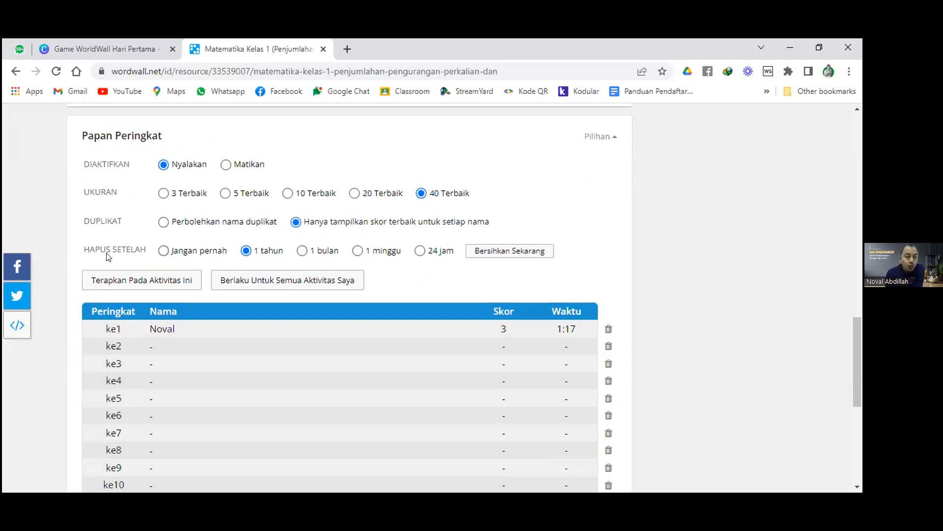
{"action": "scroll", "coordinate": [236, 309], "scroll_direction": "down", "scroll_amount": 4}
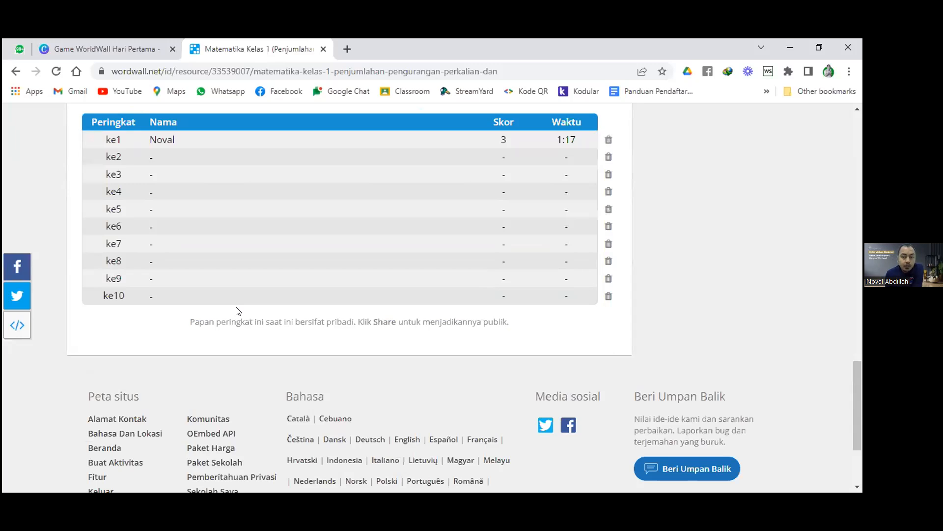
{"action": "scroll", "coordinate": [236, 310], "scroll_direction": "up", "scroll_amount": 3}
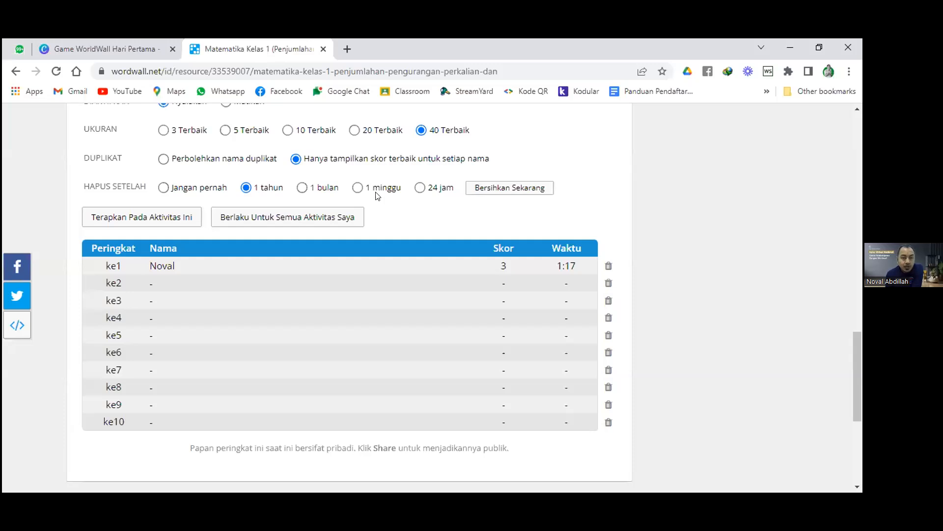
{"action": "scroll", "coordinate": [376, 202], "scroll_direction": "up", "scroll_amount": 1}
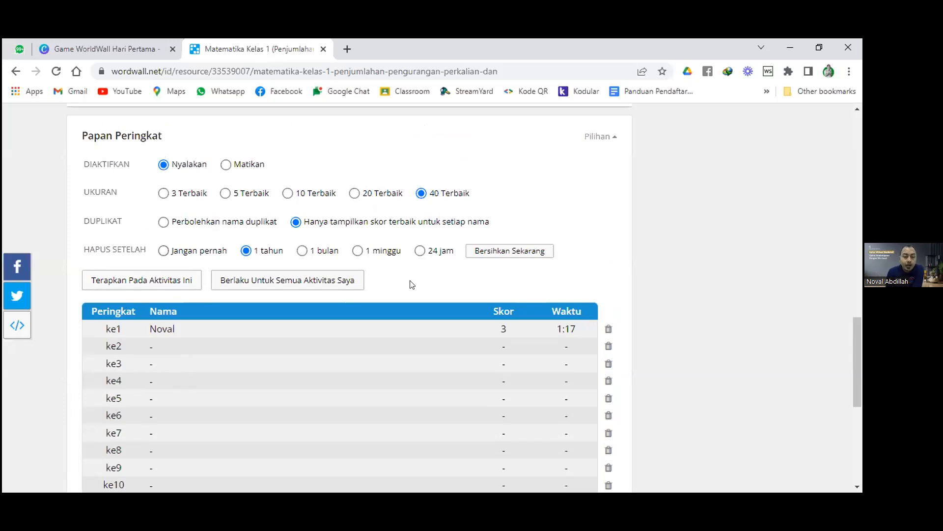
{"action": "left_click_drag", "start_coordinate": [65, 161], "coordinate": [375, 330]}
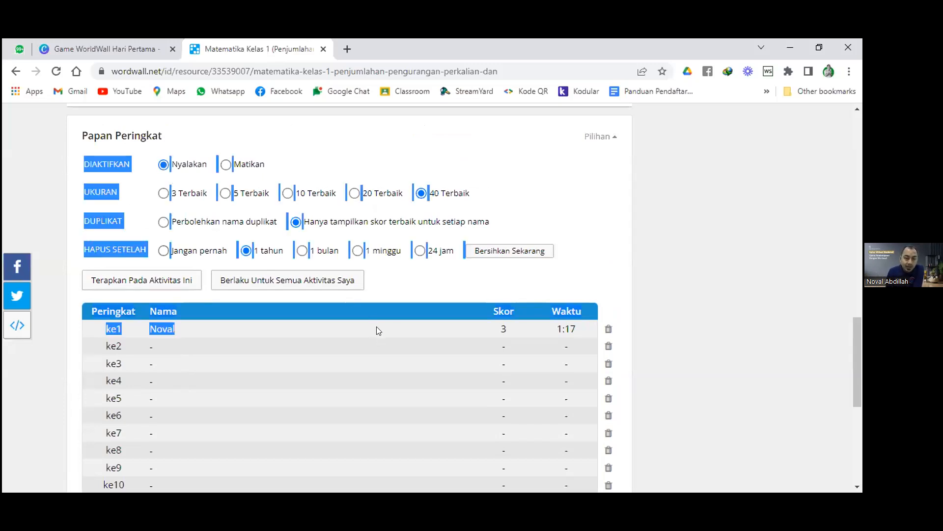
{"action": "left_click", "coordinate": [420, 296]}
{"action": "left_click", "coordinate": [140, 281]}
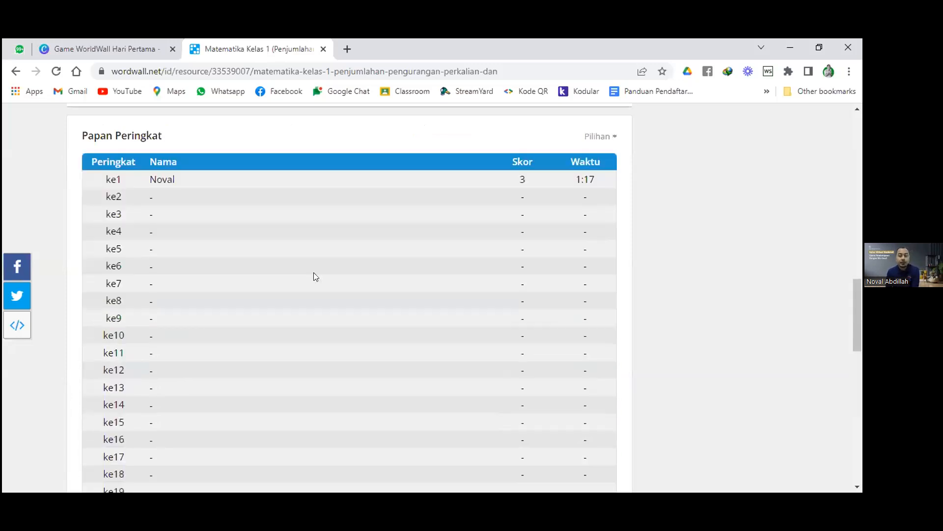
- Examine the full list of ranks in the Papan Peringkat and the quiz's game options above it
{"action": "scroll", "coordinate": [314, 276], "scroll_direction": "down", "scroll_amount": 5}
{"action": "scroll", "coordinate": [156, 295], "scroll_direction": "down", "scroll_amount": 8}
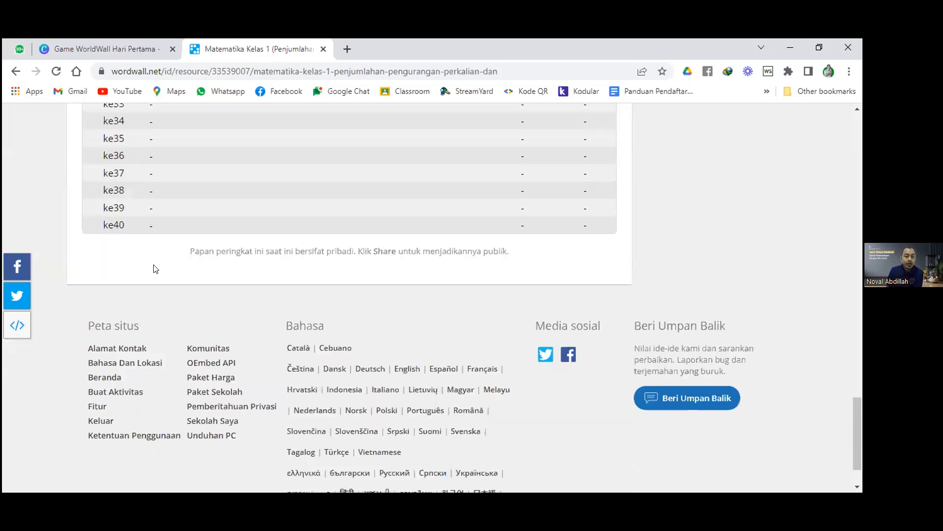
{"action": "scroll", "coordinate": [152, 293], "scroll_direction": "up", "scroll_amount": 2}
{"action": "scroll", "coordinate": [172, 325], "scroll_direction": "up", "scroll_amount": 11}
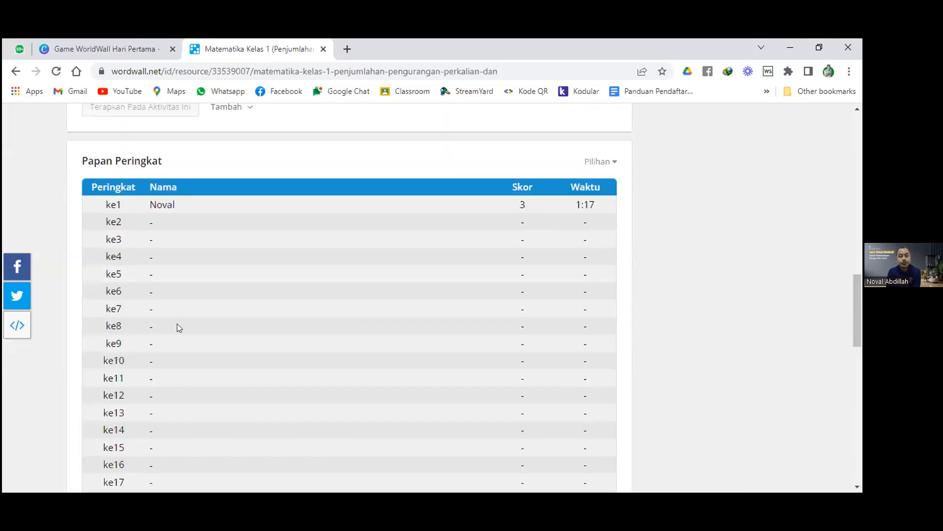
{"action": "scroll", "coordinate": [179, 329], "scroll_direction": "up", "scroll_amount": 5}
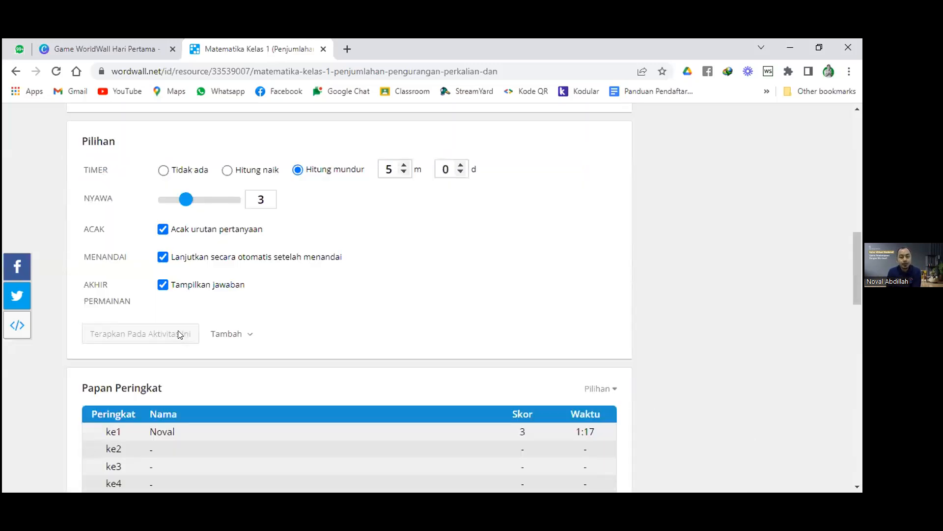
{"action": "scroll", "coordinate": [178, 330], "scroll_direction": "up", "scroll_amount": 8}
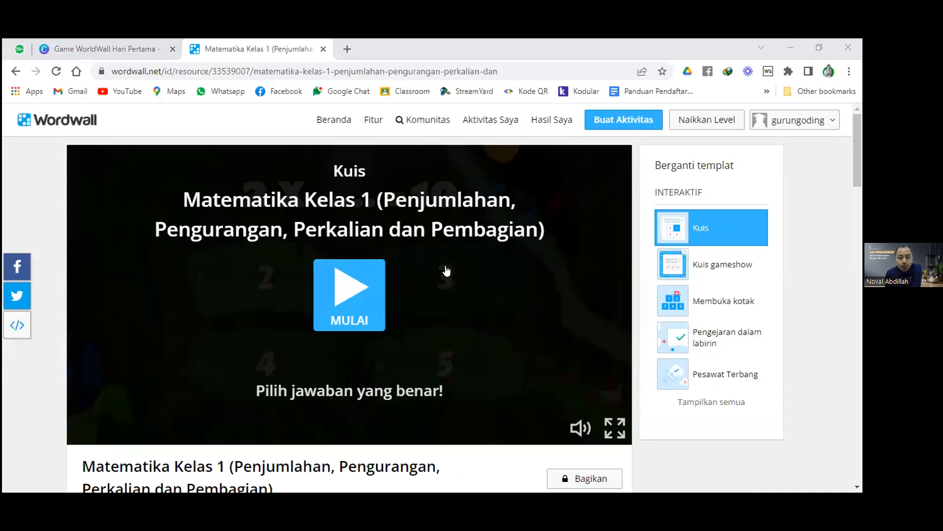
- View the quiz's assignment settings (Pengaturan tugas) and close them without starting an assignment
{"action": "scroll", "coordinate": [446, 270], "scroll_direction": "down", "scroll_amount": 2}
{"action": "scroll", "coordinate": [444, 270], "scroll_direction": "up", "scroll_amount": 1}
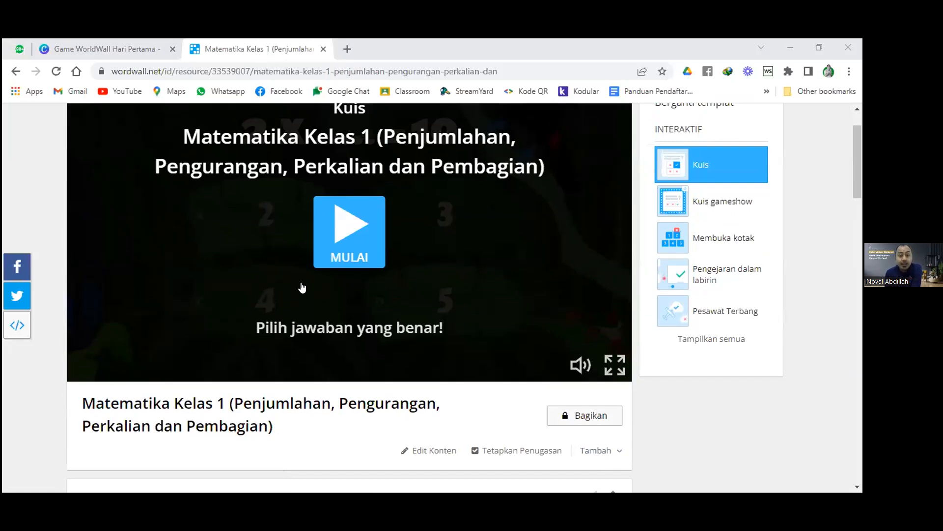
{"action": "scroll", "coordinate": [491, 401], "scroll_direction": "down", "scroll_amount": 1}
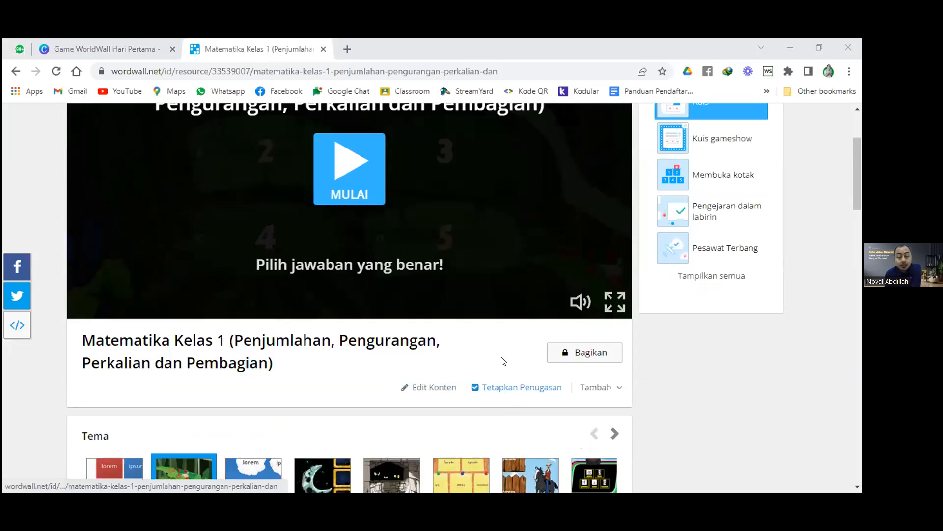
{"action": "left_click", "coordinate": [500, 389]}
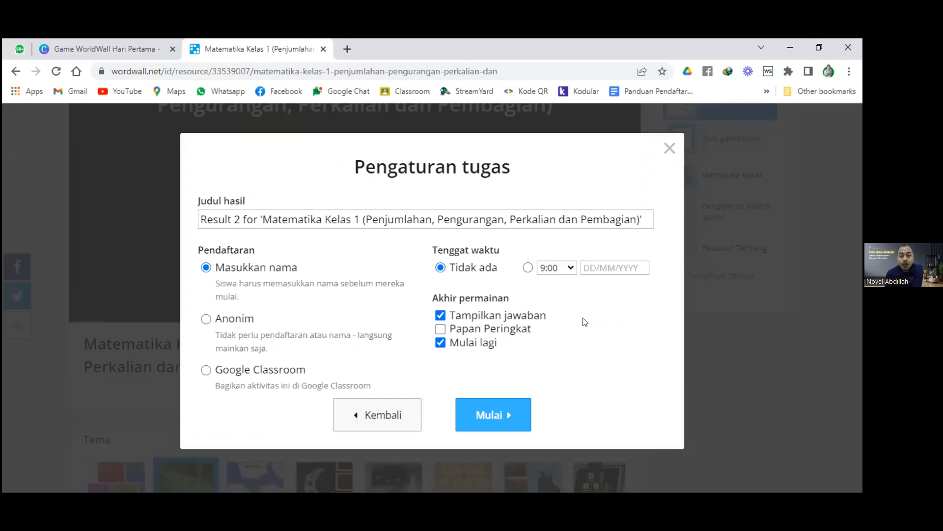
{"action": "key", "text": "Escape"}
- Examine the age range, subject and topic tags in the quiz's Berbagi sumber daya dialog, and close it without publishing
{"action": "left_click", "coordinate": [586, 354]}
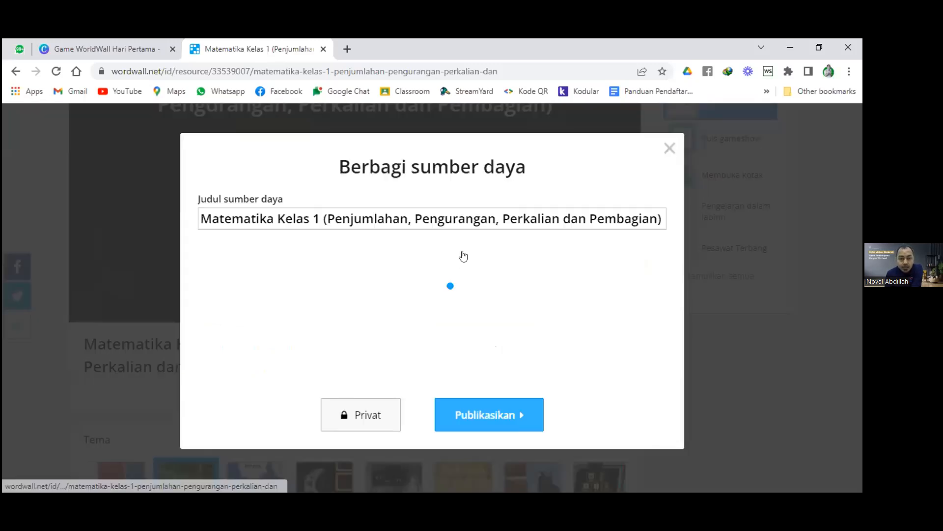
{"action": "scroll", "coordinate": [416, 319], "scroll_direction": "down", "scroll_amount": 1}
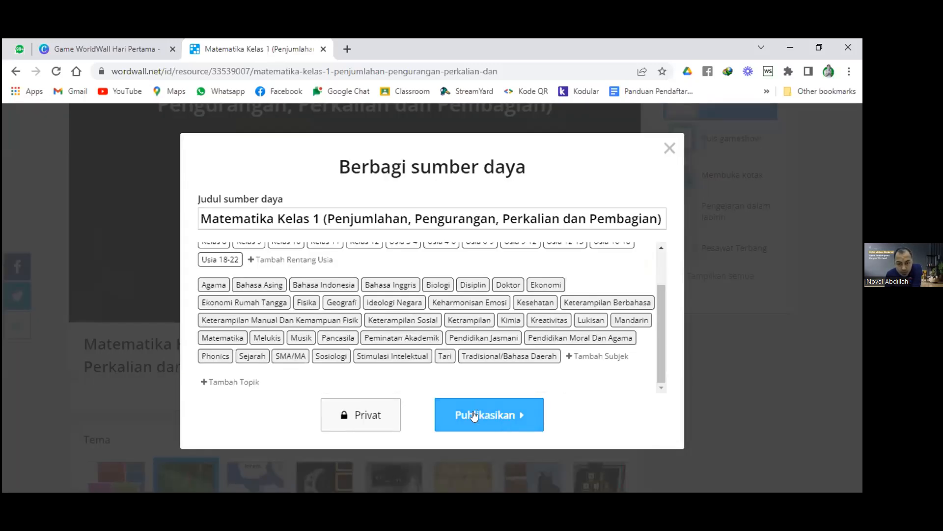
{"action": "scroll", "coordinate": [447, 338], "scroll_direction": "up", "scroll_amount": 1}
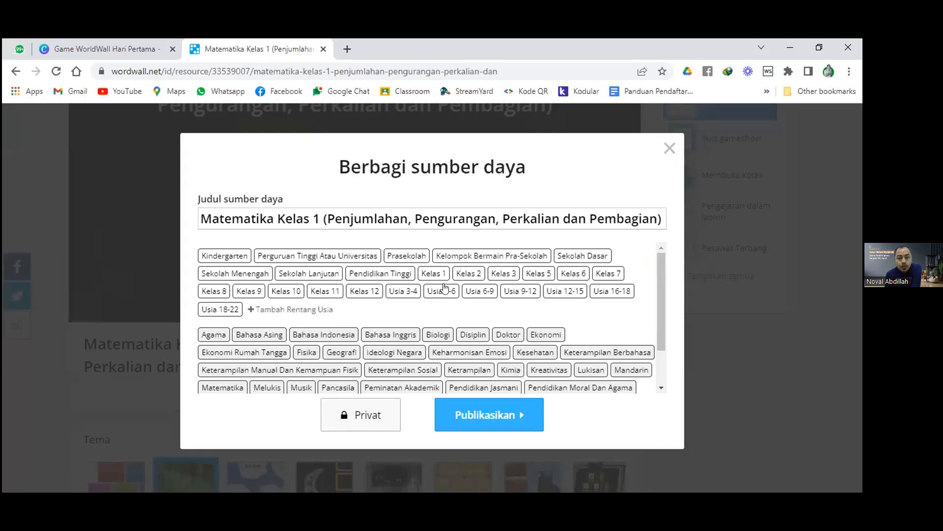
{"action": "scroll", "coordinate": [426, 388], "scroll_direction": "down", "scroll_amount": 1}
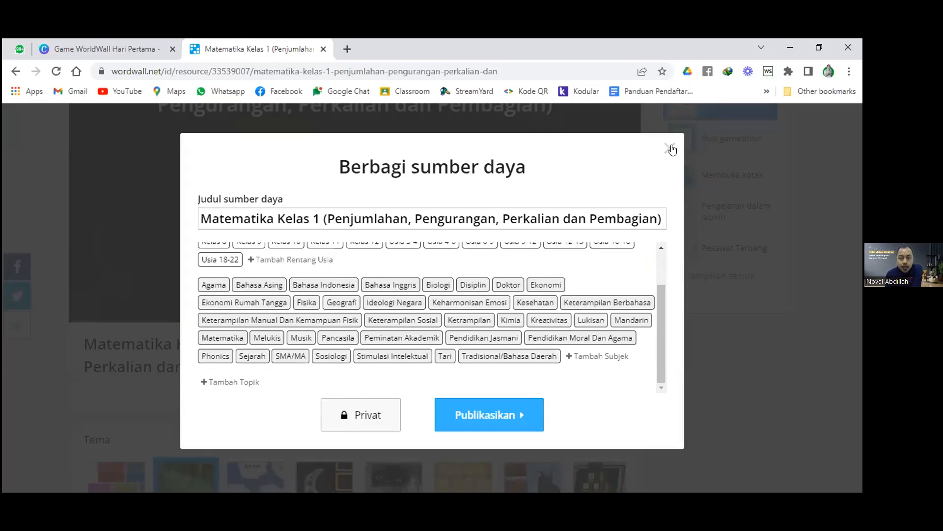
{"action": "key", "text": "Escape"}
- Open the quiz's content for editing and review its title, instructions, and questions 1 to 5 with their answers
{"action": "scroll", "coordinate": [442, 328], "scroll_direction": "down", "scroll_amount": 1}
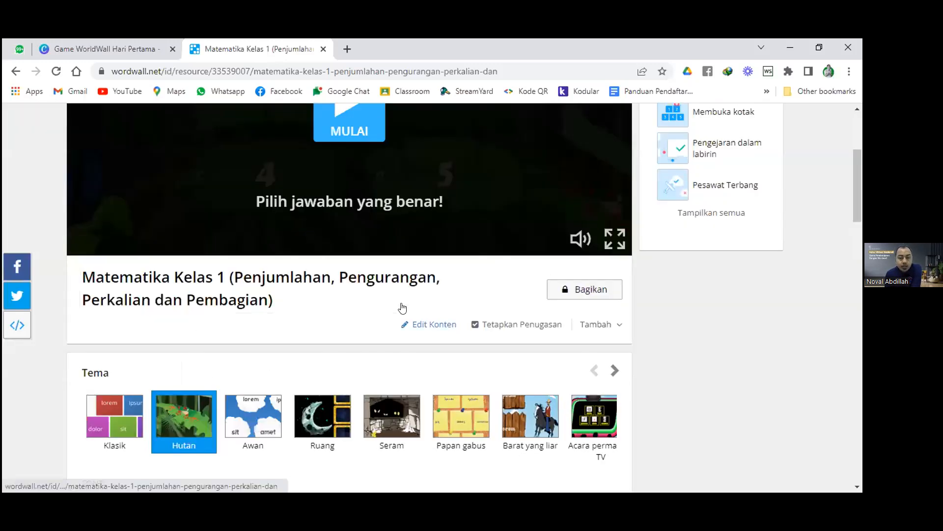
{"action": "left_click", "coordinate": [422, 324]}
{"action": "scroll", "coordinate": [341, 240], "scroll_direction": "down", "scroll_amount": 3}
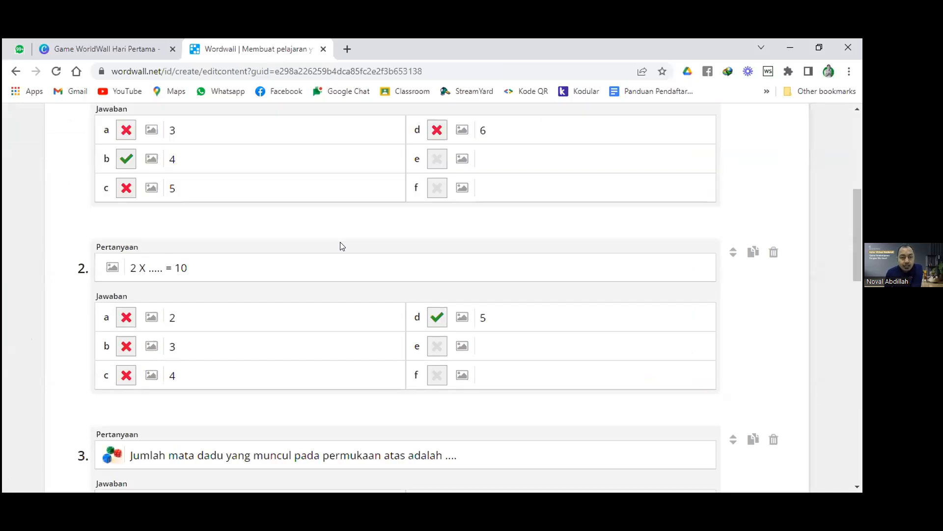
{"action": "scroll", "coordinate": [343, 245], "scroll_direction": "down", "scroll_amount": 5}
{"action": "scroll", "coordinate": [343, 246], "scroll_direction": "down", "scroll_amount": 1}
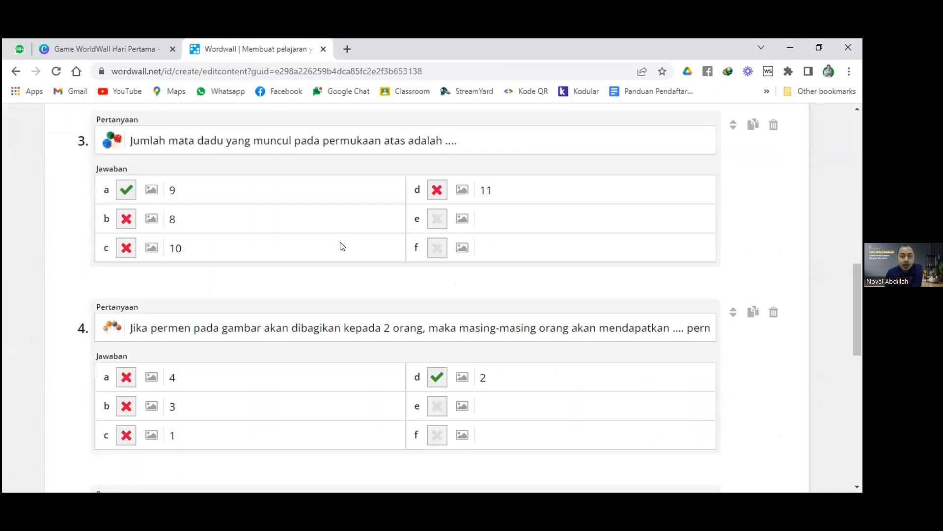
{"action": "scroll", "coordinate": [343, 246], "scroll_direction": "down", "scroll_amount": 3}
{"action": "scroll", "coordinate": [342, 246], "scroll_direction": "down", "scroll_amount": 3}
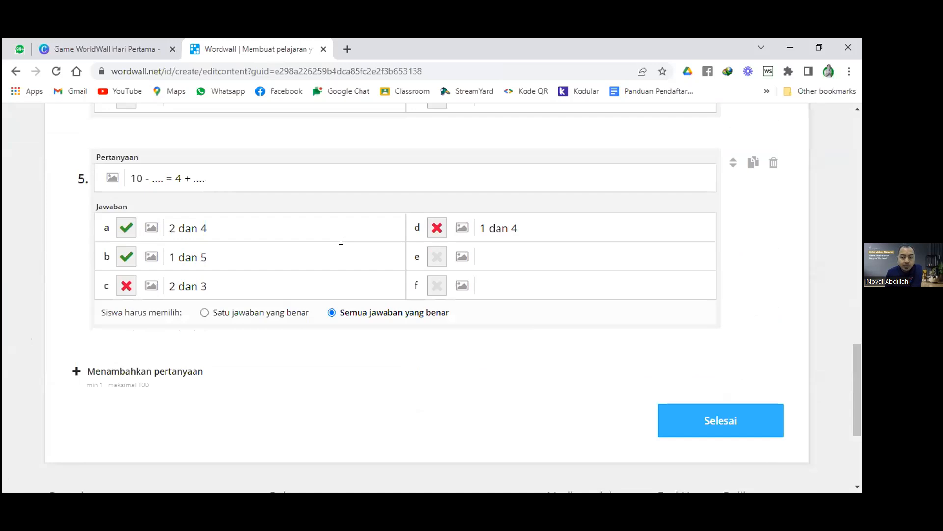
{"action": "scroll", "coordinate": [342, 241], "scroll_direction": "down", "scroll_amount": 1}
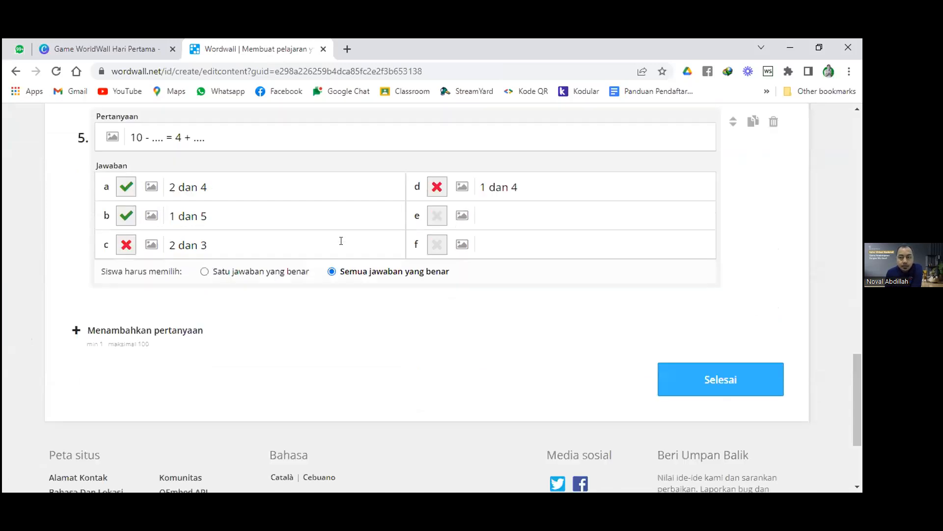
{"action": "scroll", "coordinate": [341, 241], "scroll_direction": "up", "scroll_amount": 20}
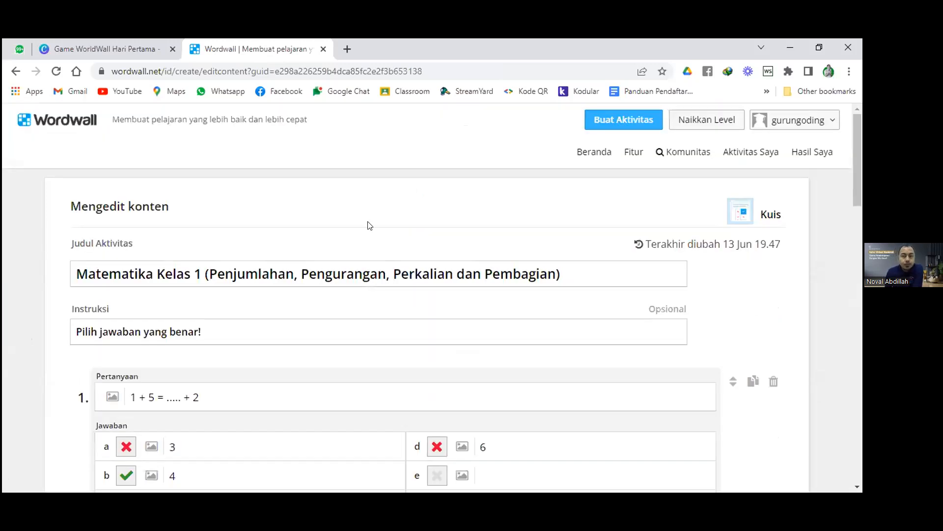
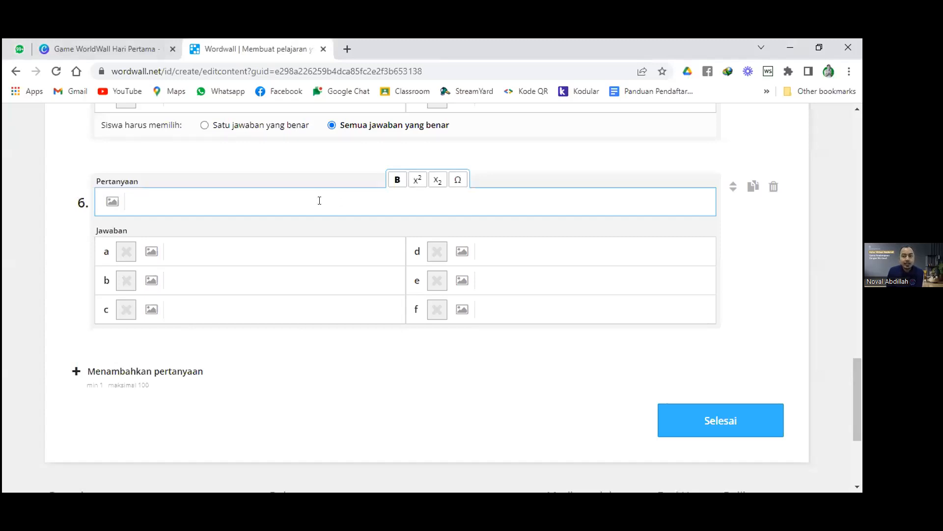
{"action": "left_click", "coordinate": [232, 154]}
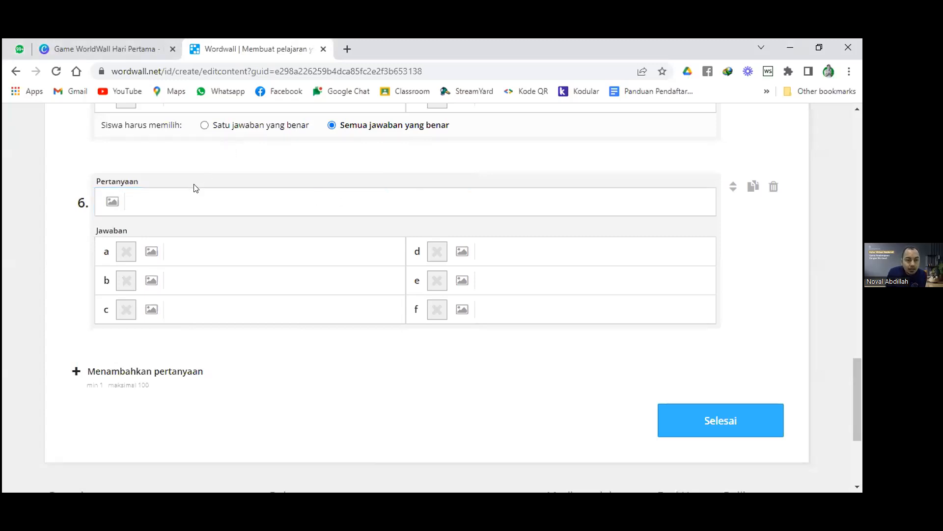
{"action": "left_click", "coordinate": [179, 197]}
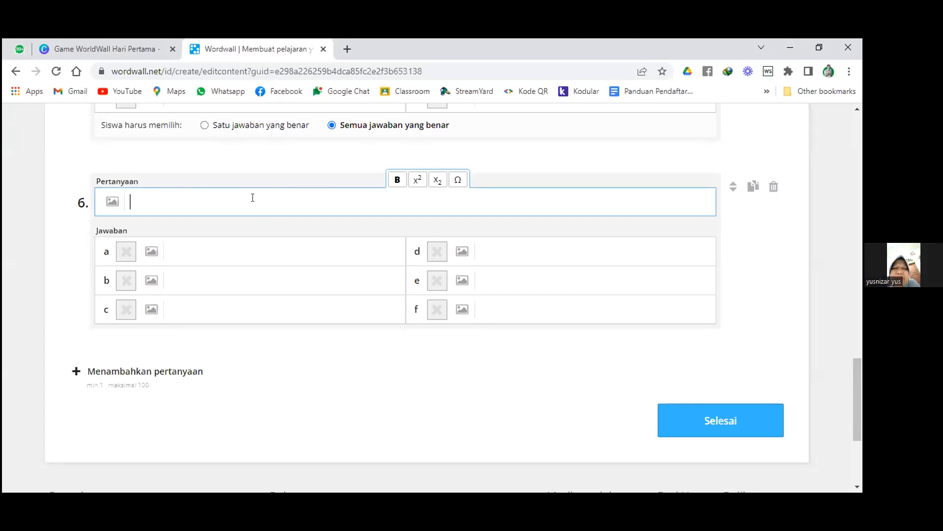
{"action": "left_click", "coordinate": [81, 206]}
{"action": "left_click", "coordinate": [156, 199]}
{"action": "scroll", "coordinate": [175, 200], "scroll_direction": "up", "scroll_amount": 1}
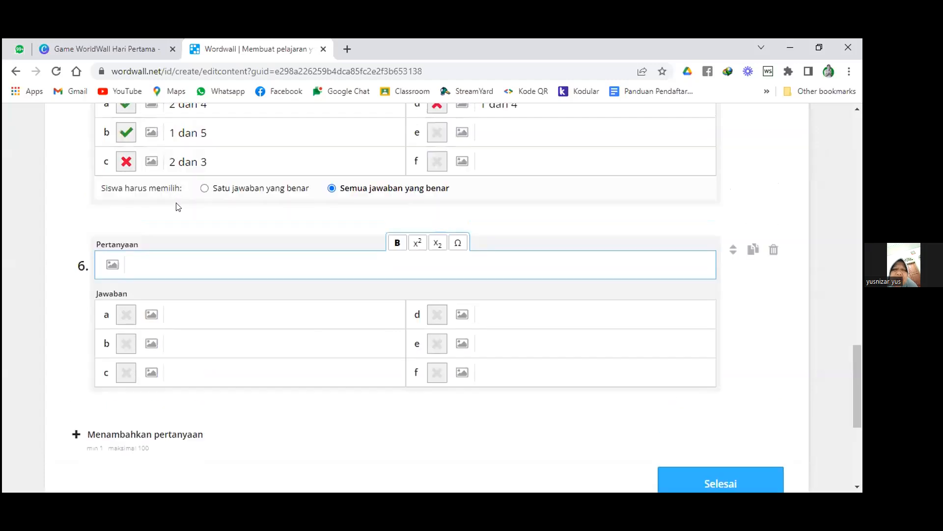
{"action": "scroll", "coordinate": [175, 200], "scroll_direction": "down", "scroll_amount": 1}
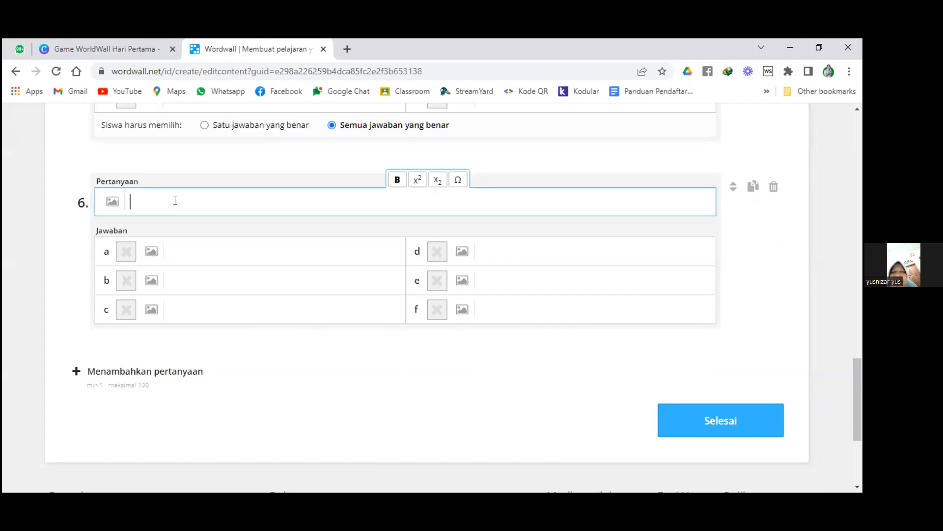
- Search for a question 6 image with "Gunung Bromo" at size Sedang and look through the pictures
{"action": "left_click", "coordinate": [111, 205]}
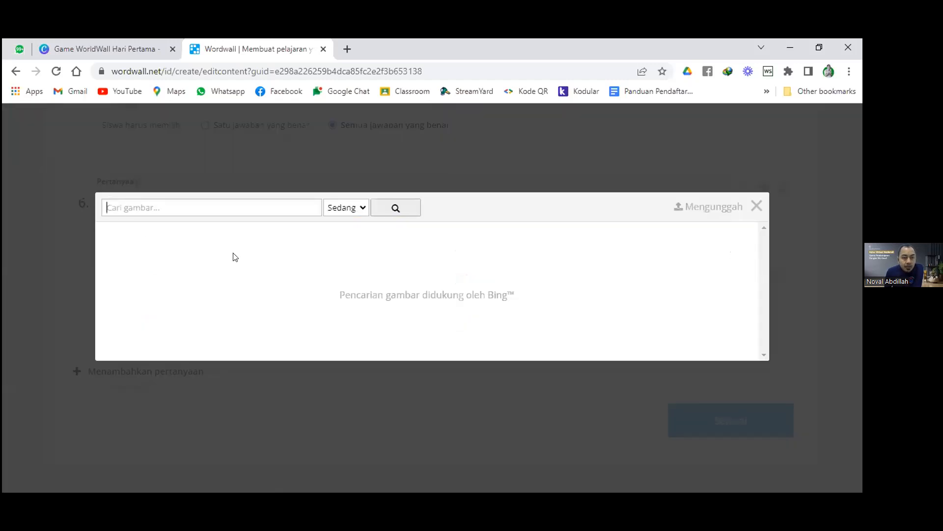
{"action": "left_click", "coordinate": [240, 207]}
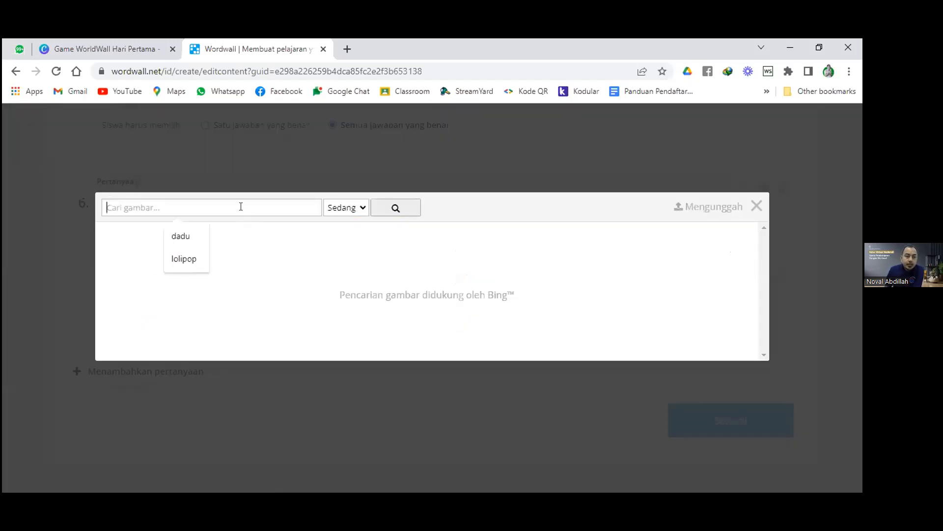
{"action": "type", "text": "Gunung Bromo"}
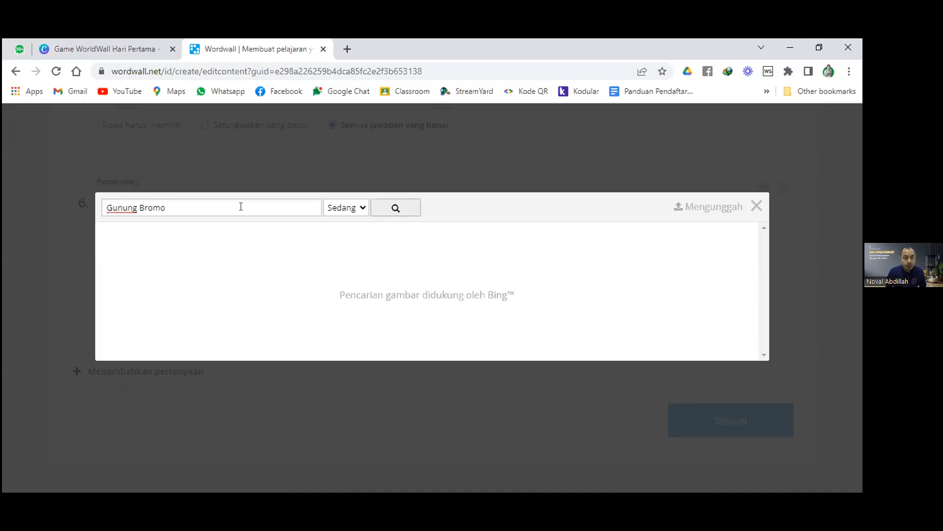
{"action": "left_click", "coordinate": [403, 212]}
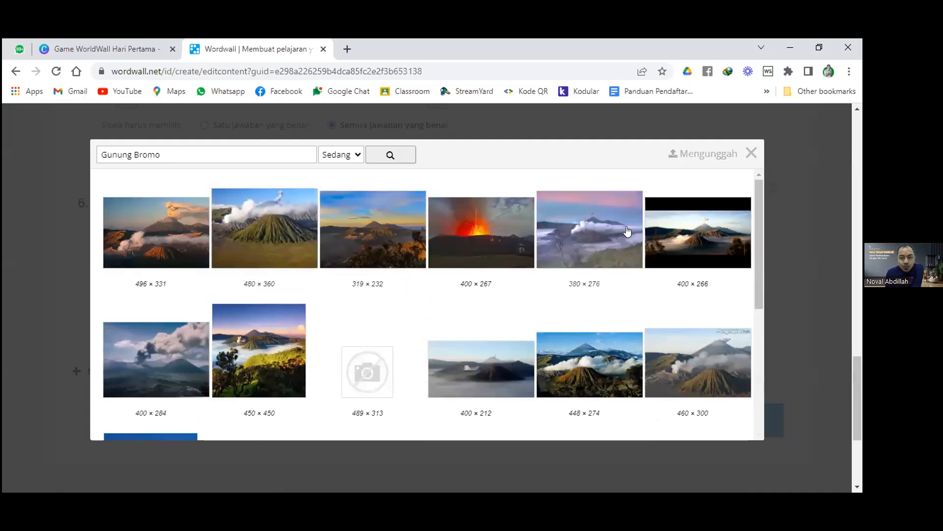
{"action": "scroll", "coordinate": [628, 234], "scroll_direction": "down", "scroll_amount": 3}
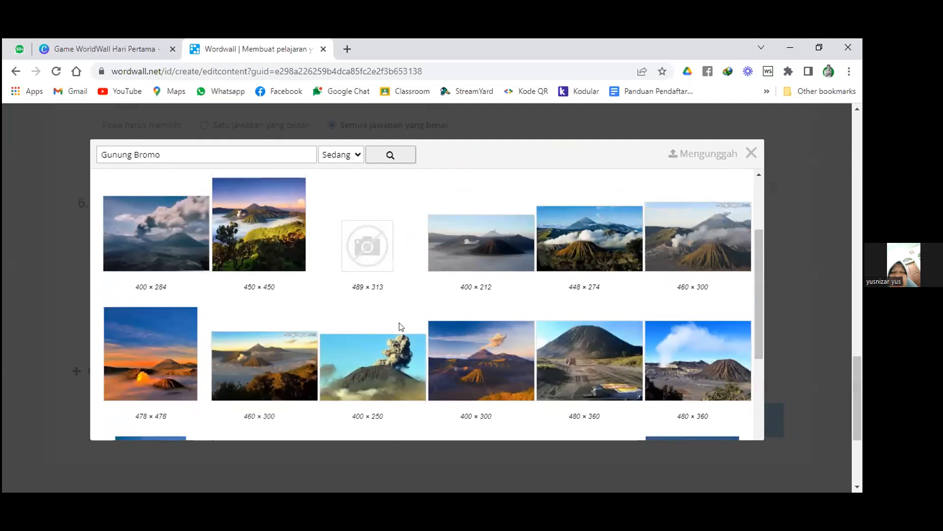
{"action": "scroll", "coordinate": [393, 315], "scroll_direction": "up", "scroll_amount": 3}
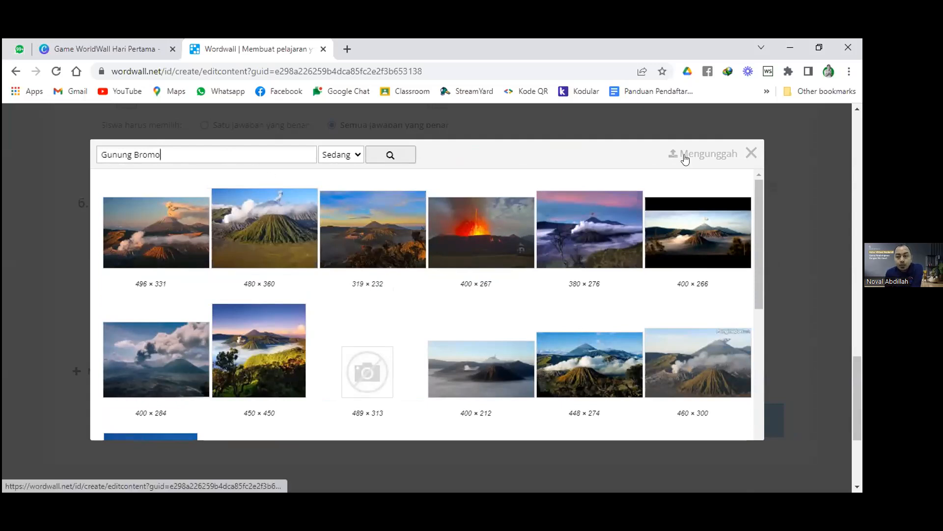
- Upload "WhatsApp Image 2022-06-13 at 6.28.24 PM" from the Downloads folder as the image for question 6
{"action": "left_click", "coordinate": [751, 154]}
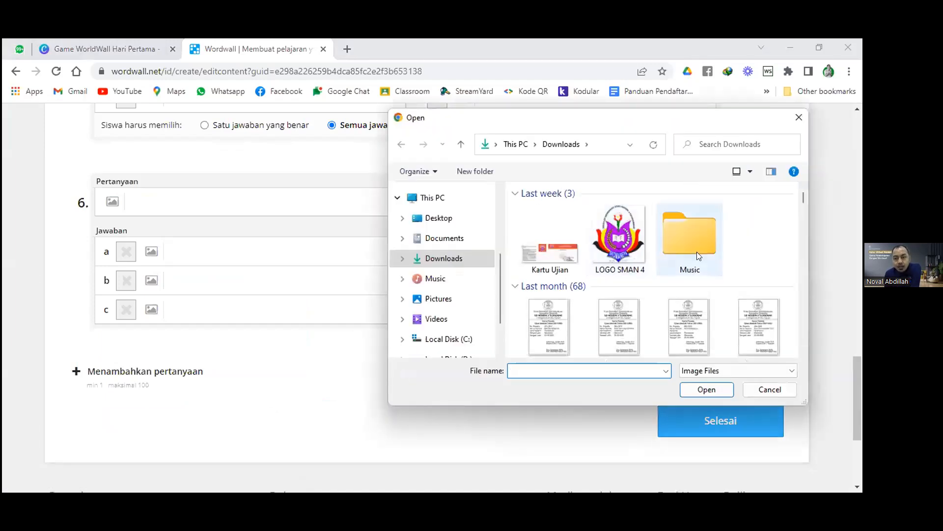
{"action": "scroll", "coordinate": [678, 275], "scroll_direction": "down", "scroll_amount": 2}
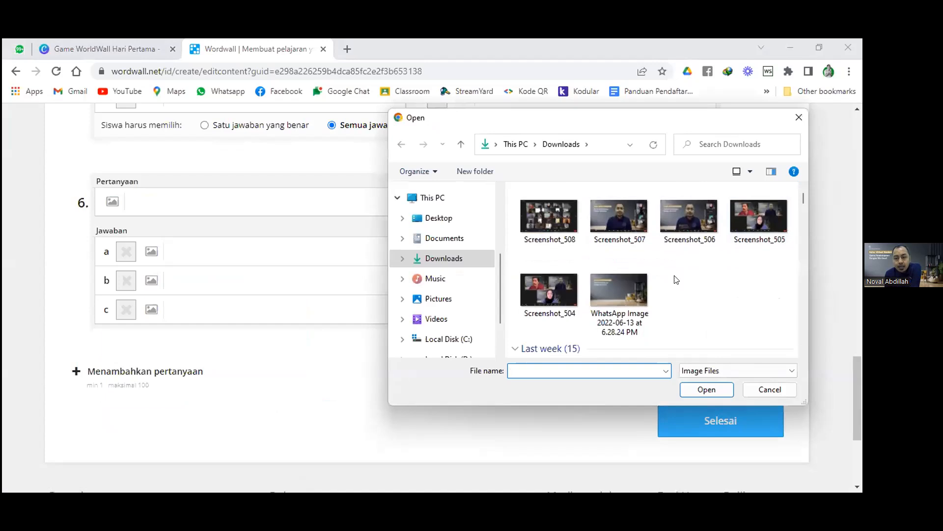
{"action": "scroll", "coordinate": [685, 269], "scroll_direction": "down", "scroll_amount": 3}
{"action": "scroll", "coordinate": [684, 267], "scroll_direction": "up", "scroll_amount": 3}
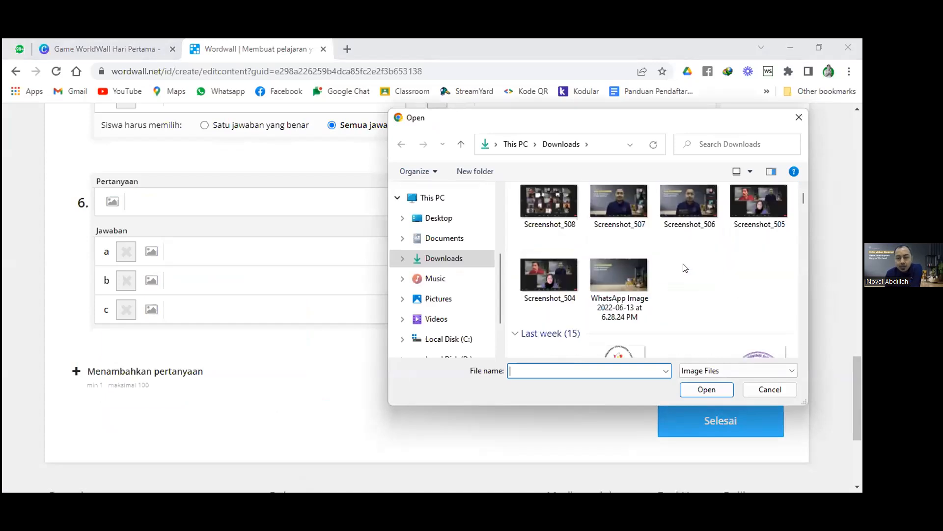
{"action": "left_click", "coordinate": [618, 286]}
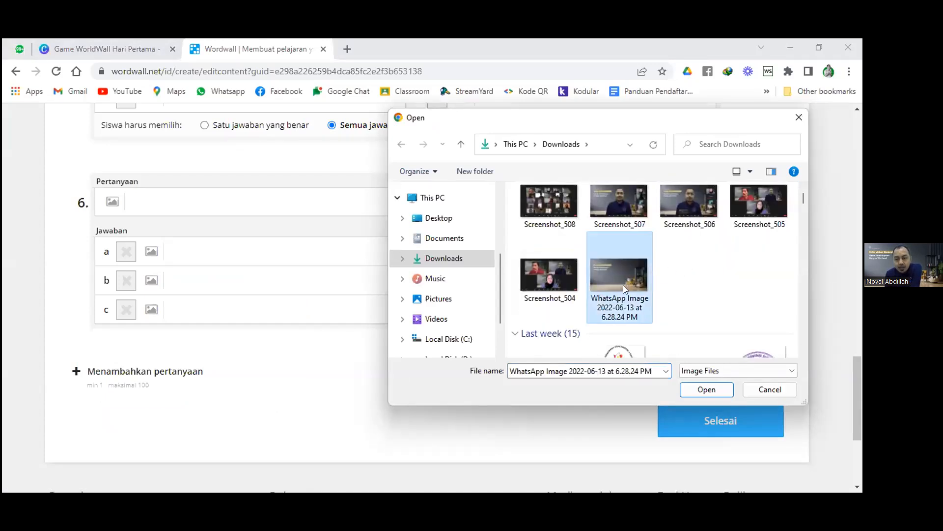
{"action": "left_click", "coordinate": [701, 389]}
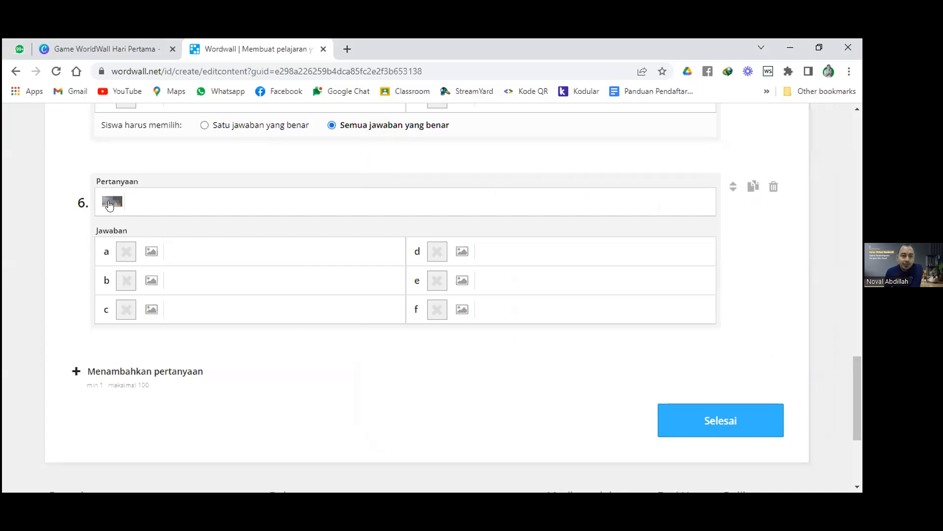
- Preview question 6's uploaded image at full size, close the preview without editing, and return to the question's text
{"action": "left_click", "coordinate": [109, 205]}
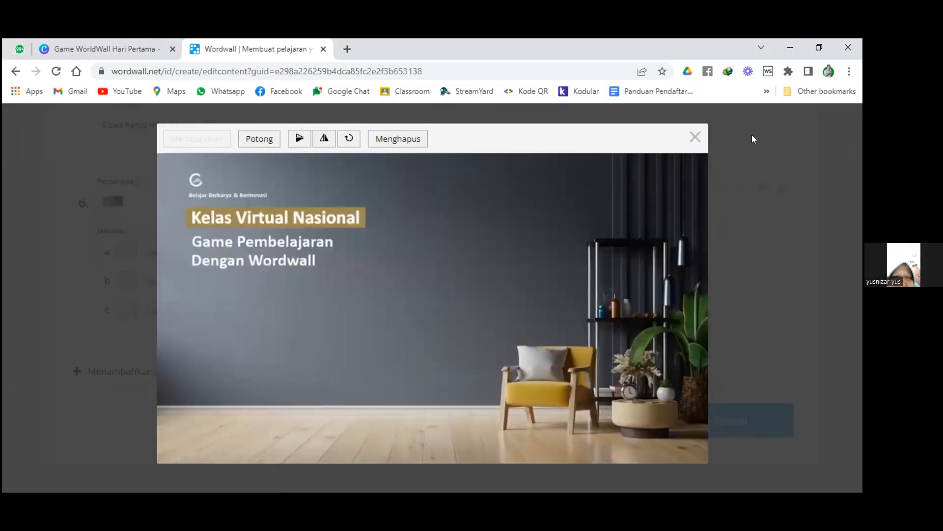
{"action": "left_click", "coordinate": [696, 138]}
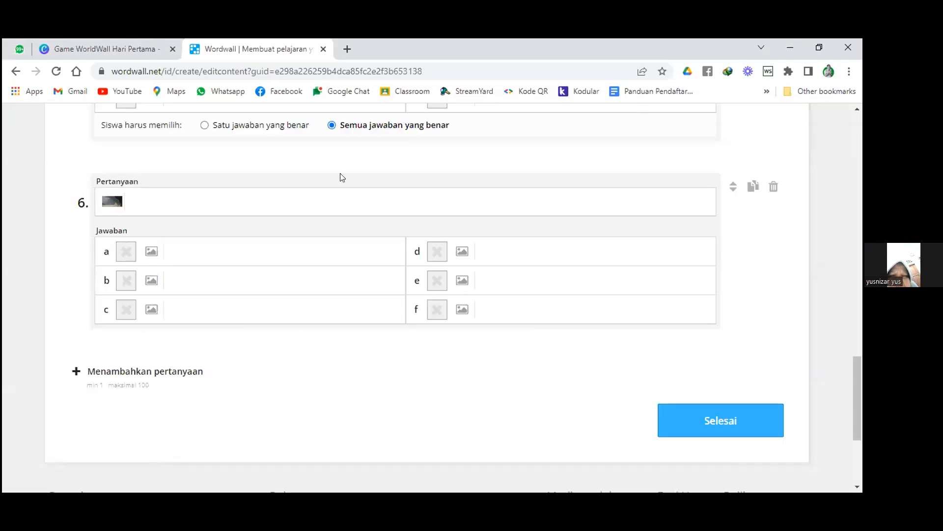
{"action": "scroll", "coordinate": [347, 225], "scroll_direction": "up", "scroll_amount": 2}
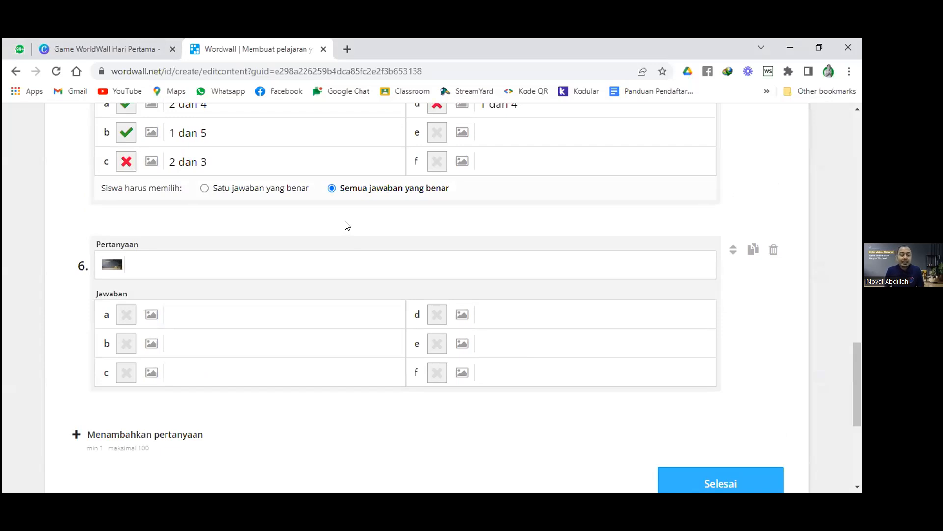
{"action": "left_click", "coordinate": [330, 261]}
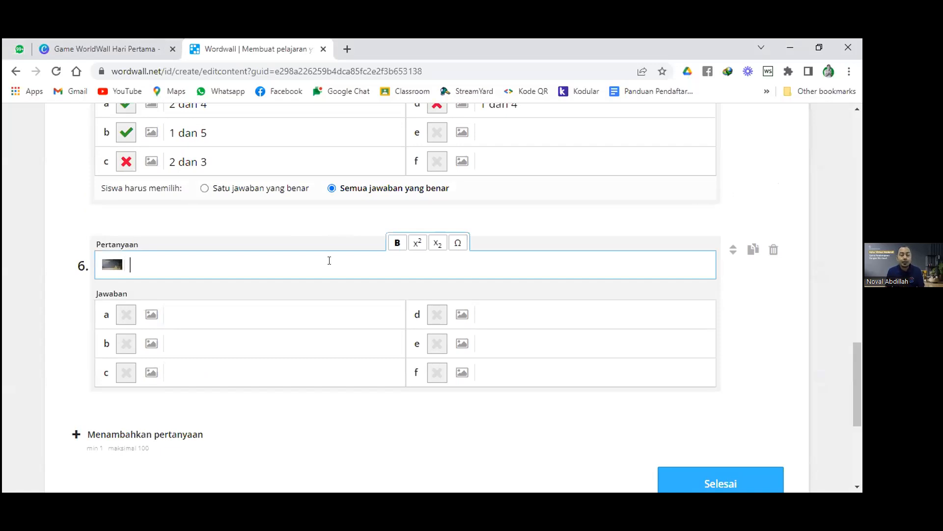
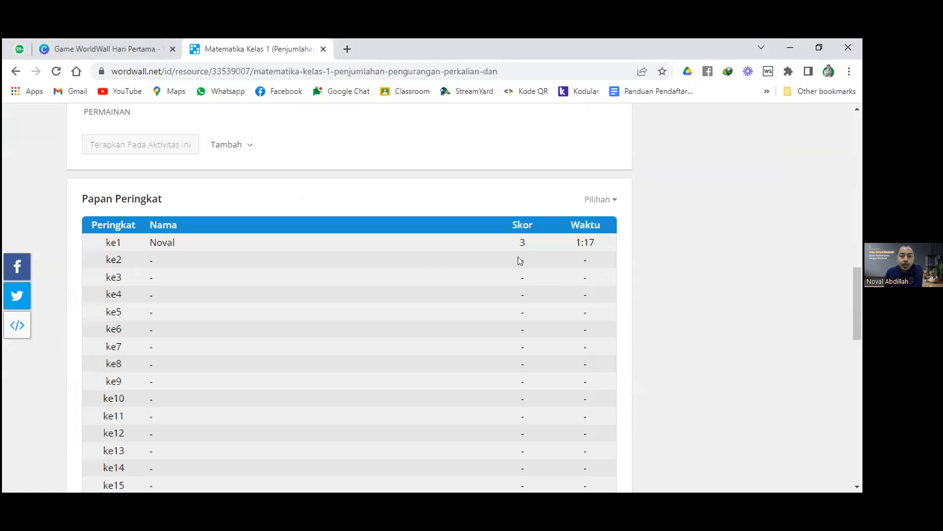
- Examine the score and time of the first rank in the quiz's Papan Peringkat, and return to the start of the page
{"action": "double_click", "coordinate": [576, 260]}
{"action": "left_click_drag", "start_coordinate": [575, 243], "coordinate": [589, 243]}
{"action": "scroll", "coordinate": [579, 272], "scroll_direction": "up", "scroll_amount": 6}
{"action": "scroll", "coordinate": [578, 275], "scroll_direction": "up", "scroll_amount": 10}
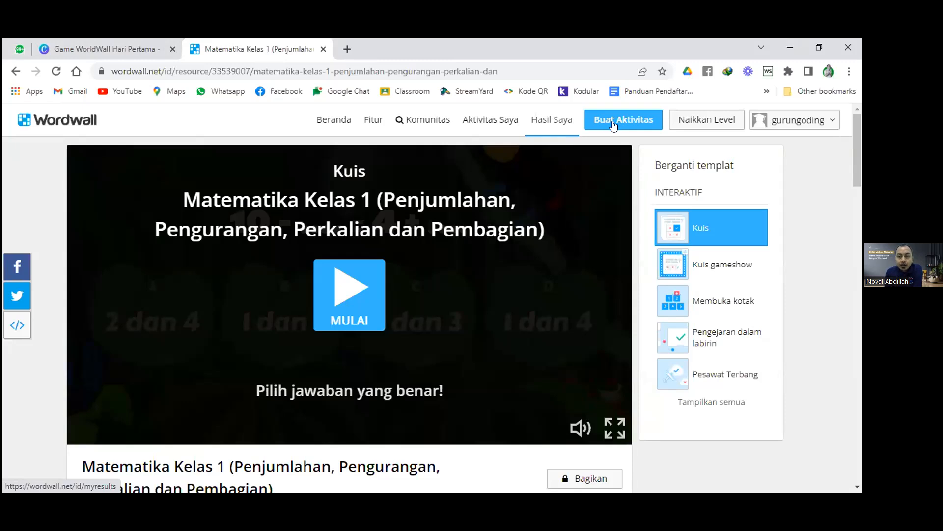
- Open the Hasil Saya list, review its assignment results, and view the options available for Result 1
{"action": "left_click", "coordinate": [550, 126]}
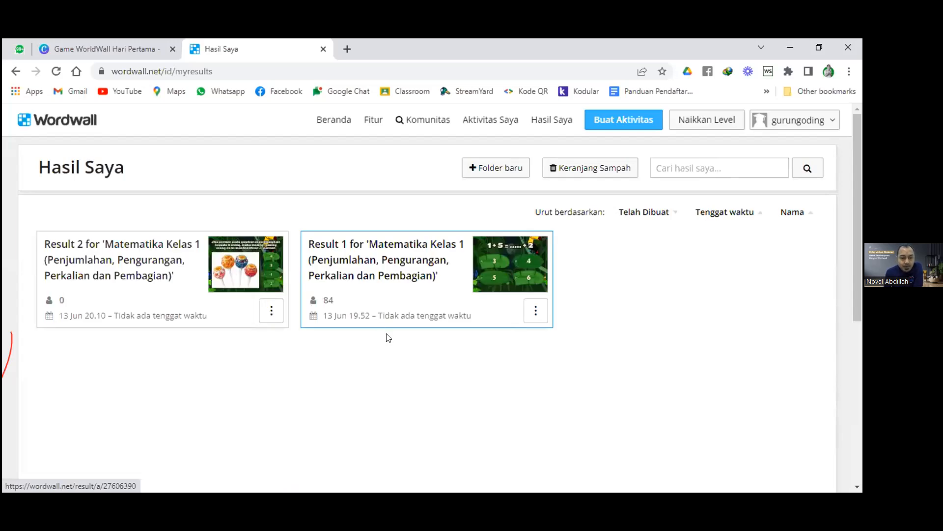
{"action": "scroll", "coordinate": [219, 301], "scroll_direction": "down", "scroll_amount": 2}
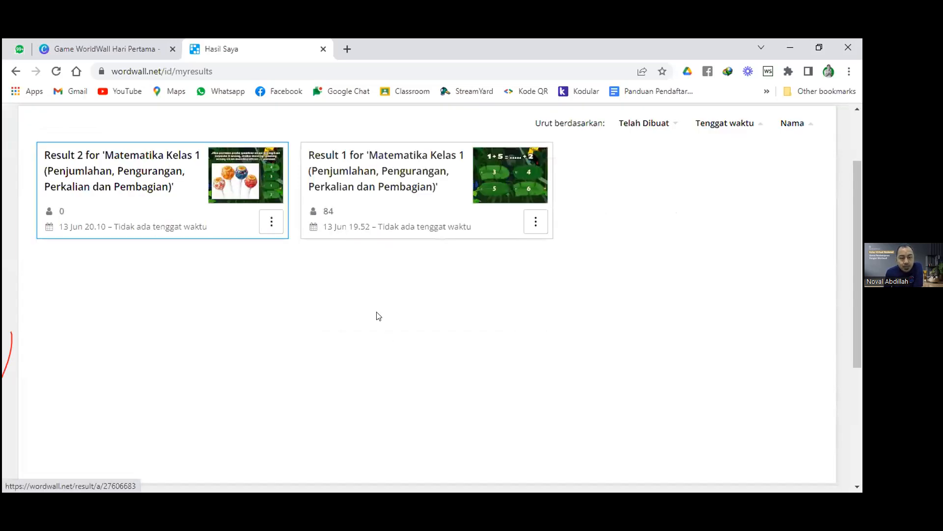
{"action": "scroll", "coordinate": [361, 295], "scroll_direction": "down", "scroll_amount": 2}
{"action": "scroll", "coordinate": [329, 243], "scroll_direction": "up", "scroll_amount": 2}
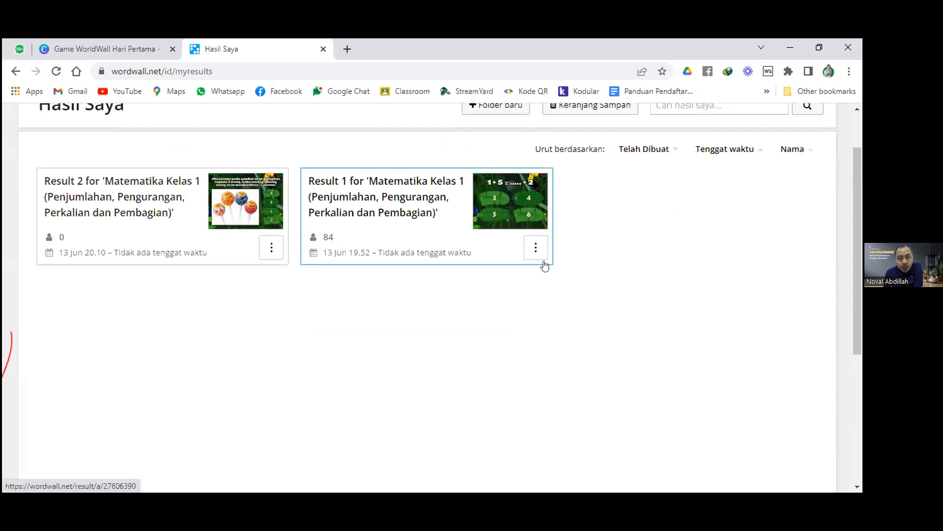
{"action": "left_click", "coordinate": [532, 251]}
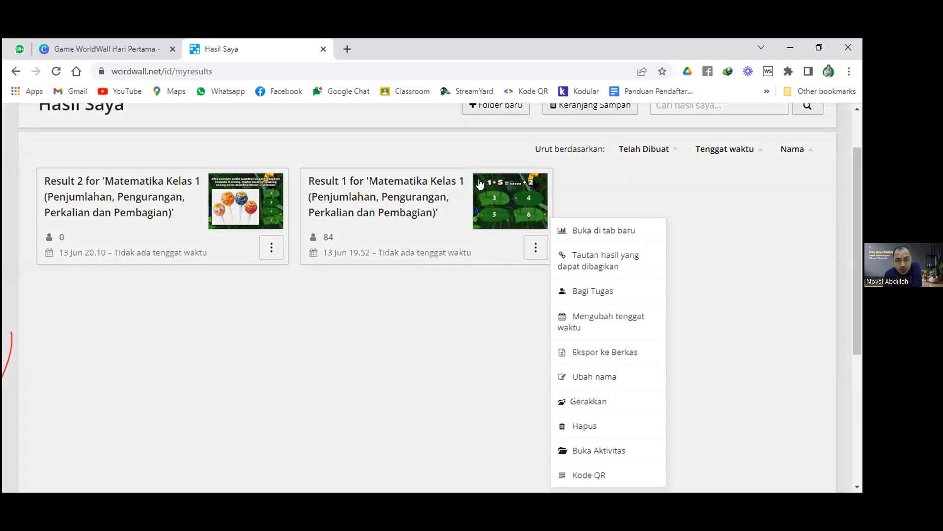
{"action": "left_click", "coordinate": [480, 184]}
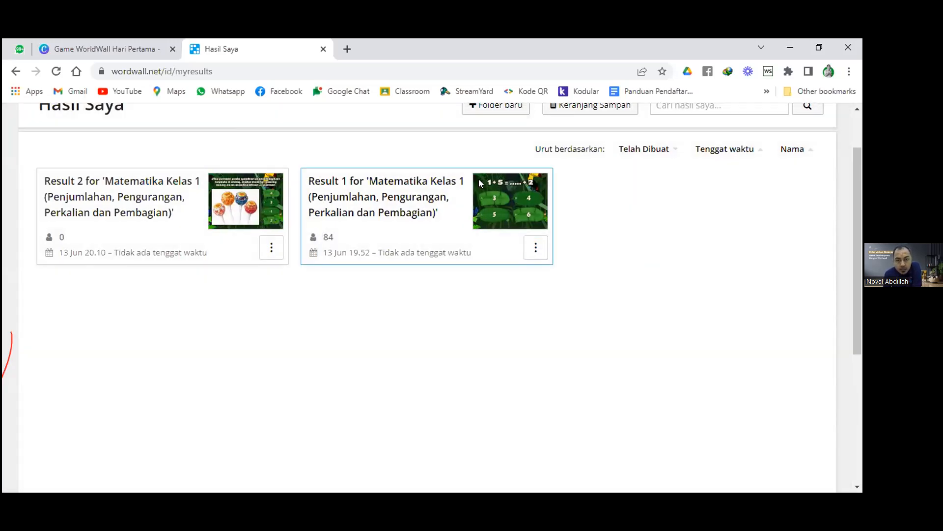
- Open the Result 1 report and examine its Ringkasan figures for student count, average score, top score and fastest time
{"action": "left_click", "coordinate": [496, 261]}
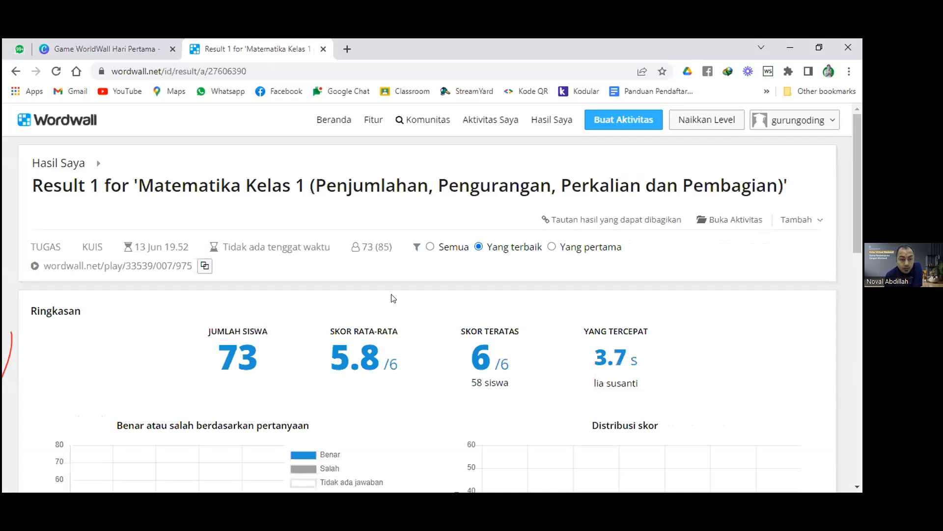
{"action": "scroll", "coordinate": [394, 299], "scroll_direction": "down", "scroll_amount": 1}
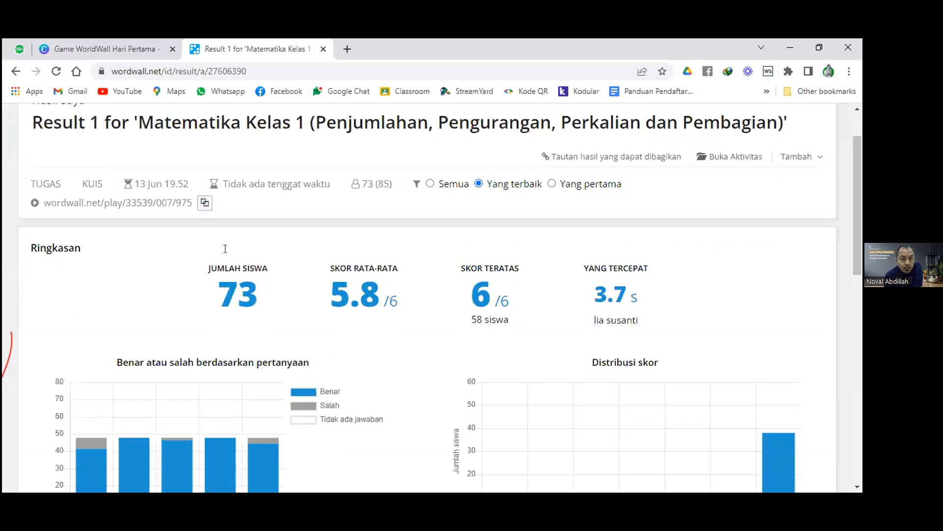
{"action": "scroll", "coordinate": [225, 248], "scroll_direction": "down", "scroll_amount": 1}
{"action": "double_click", "coordinate": [275, 252]}
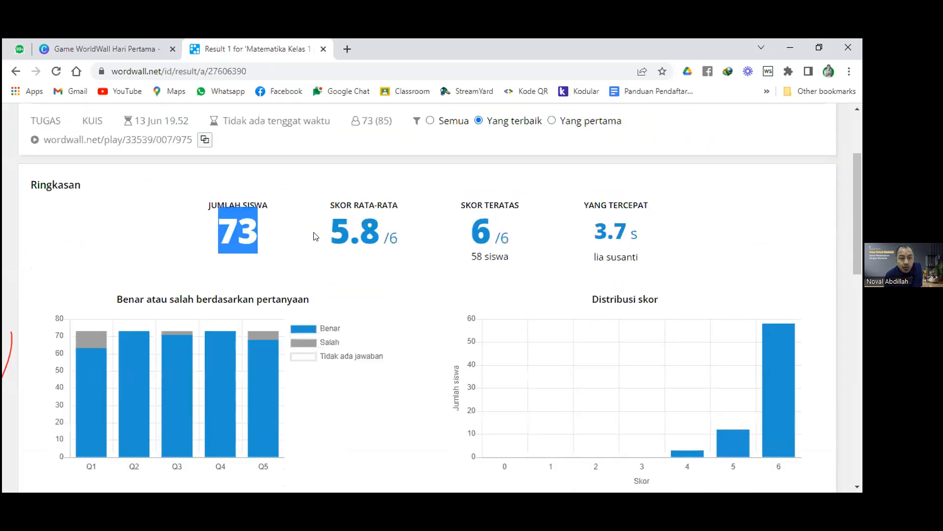
{"action": "left_click_drag", "start_coordinate": [330, 236], "coordinate": [376, 237]}
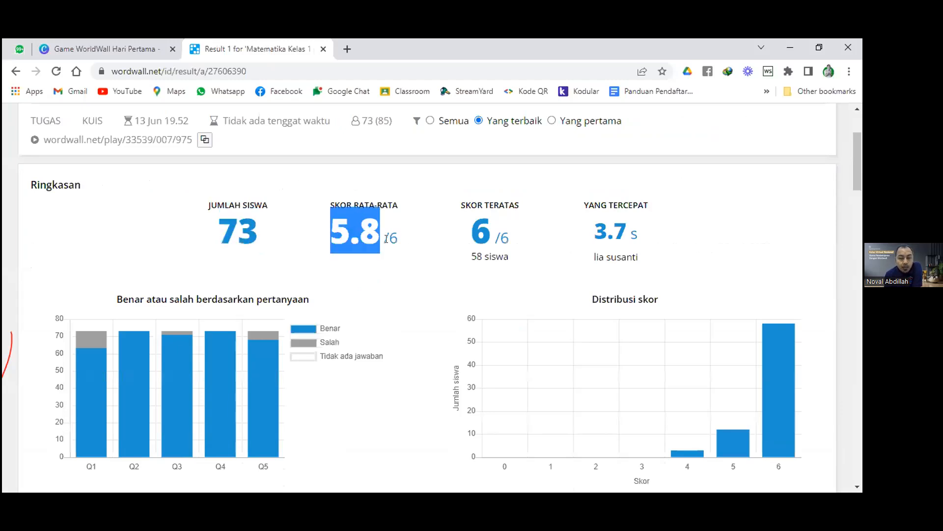
{"action": "double_click", "coordinate": [441, 226]}
{"action": "left_click", "coordinate": [529, 247]}
{"action": "scroll", "coordinate": [529, 247], "scroll_direction": "down", "scroll_amount": 1}
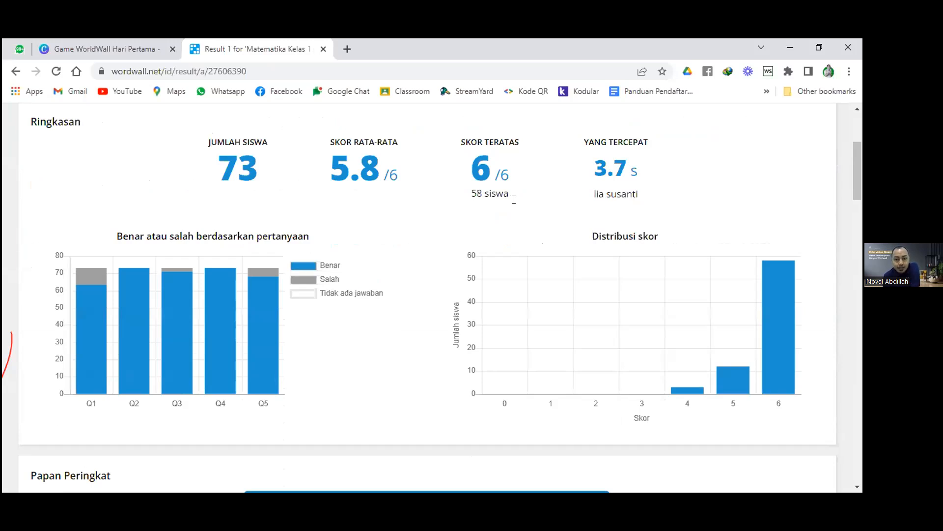
- Expand the report's Papan Peringkat to all students and read through it from first to last rank
{"action": "scroll", "coordinate": [502, 193], "scroll_direction": "down", "scroll_amount": 3}
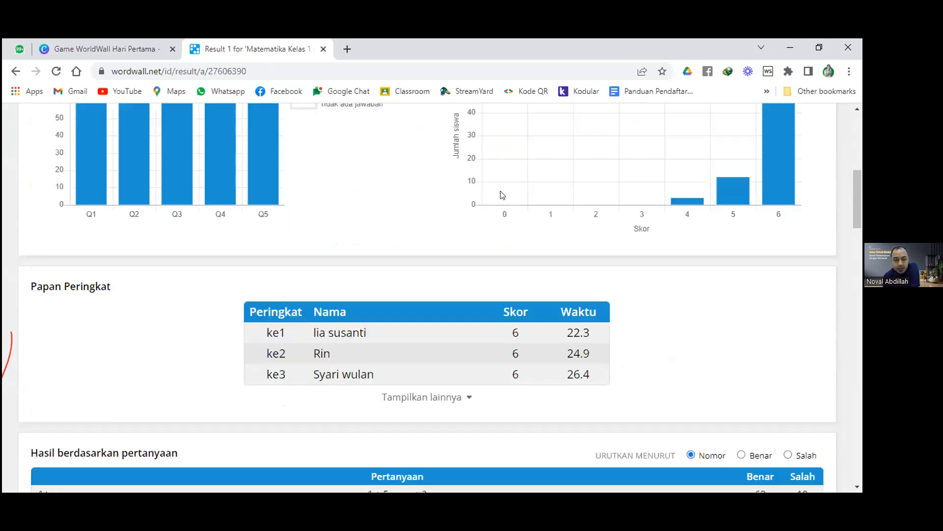
{"action": "scroll", "coordinate": [452, 276], "scroll_direction": "down", "scroll_amount": 2}
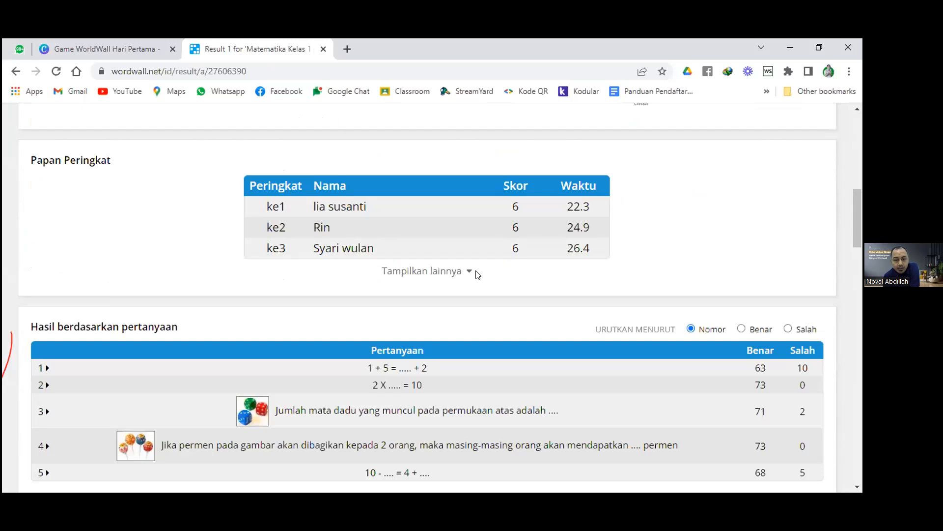
{"action": "left_click", "coordinate": [472, 271]}
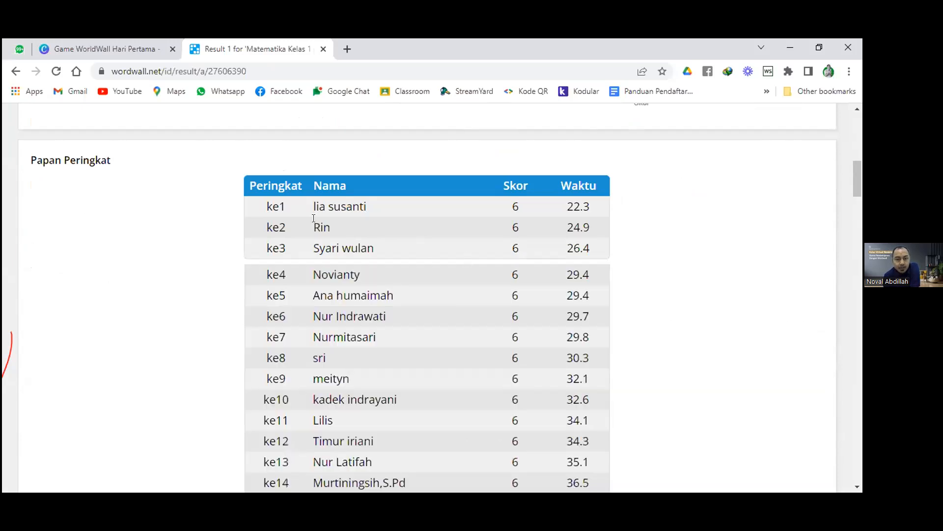
{"action": "scroll", "coordinate": [313, 218], "scroll_direction": "down", "scroll_amount": 1}
{"action": "scroll", "coordinate": [301, 214], "scroll_direction": "up", "scroll_amount": 1}
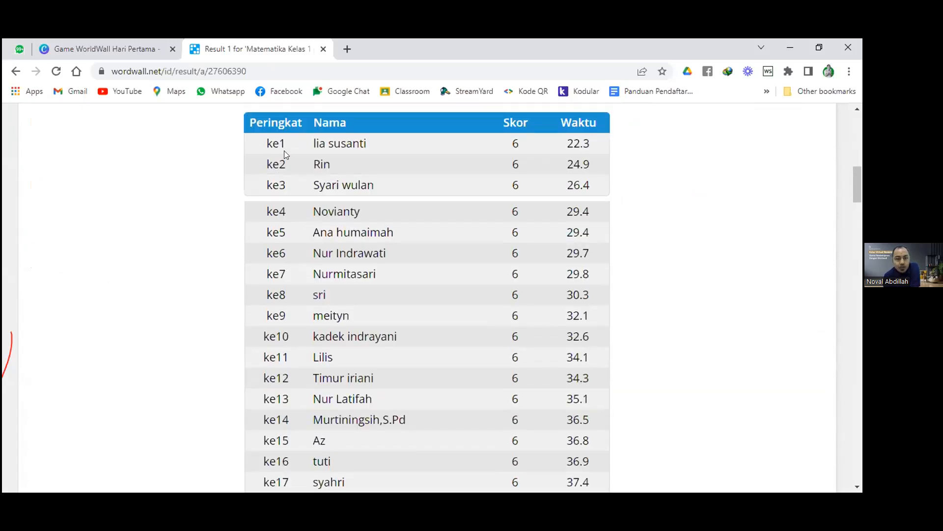
{"action": "scroll", "coordinate": [472, 192], "scroll_direction": "down", "scroll_amount": 20}
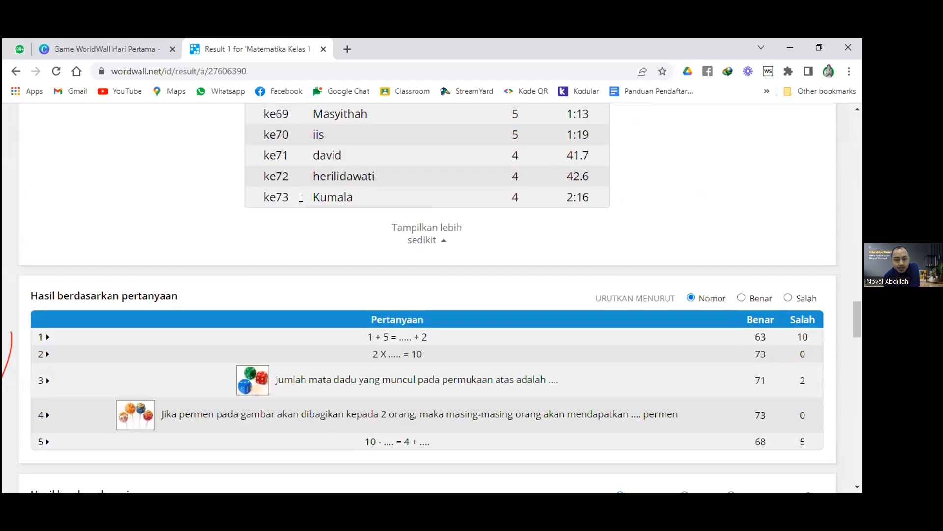
- Examine the correct and wrong answers per question, and continue to the results per student
{"action": "scroll", "coordinate": [370, 224], "scroll_direction": "down", "scroll_amount": 2}
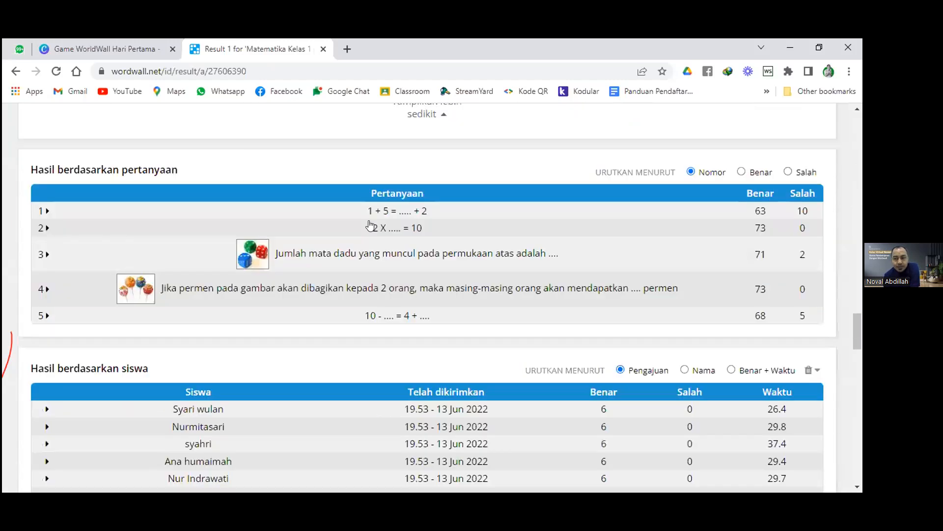
{"action": "scroll", "coordinate": [370, 225], "scroll_direction": "up", "scroll_amount": 1}
{"action": "scroll", "coordinate": [366, 228], "scroll_direction": "down", "scroll_amount": 2}
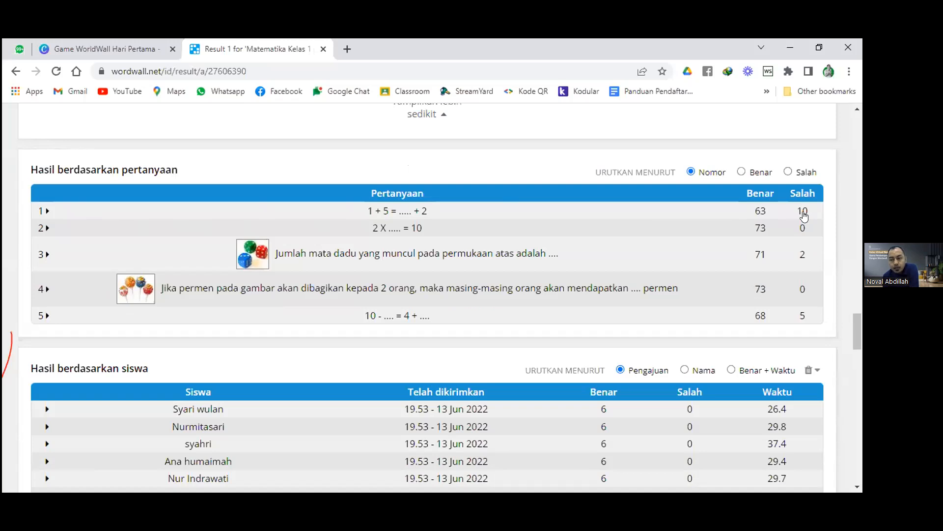
{"action": "scroll", "coordinate": [696, 236], "scroll_direction": "down", "scroll_amount": 3}
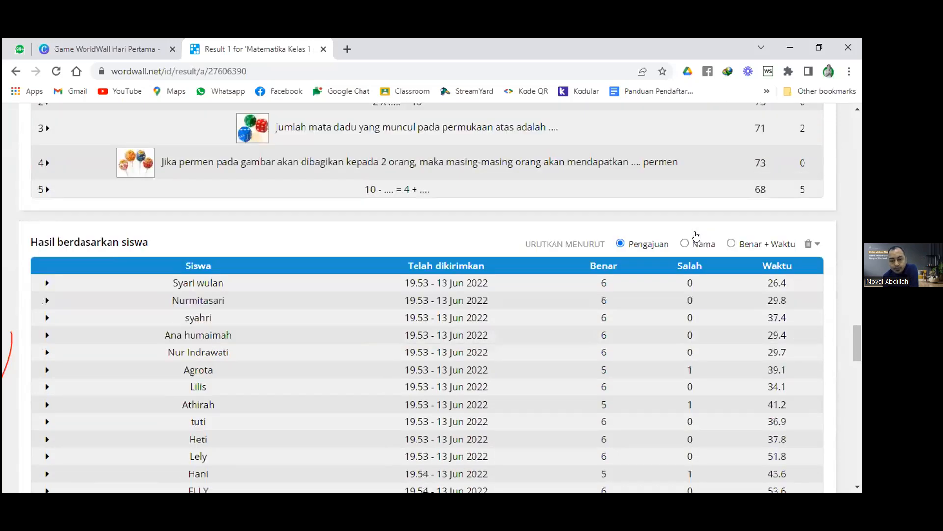
- Expand the first student's row in Hasil berdasarkan siswa, examine the answer given to each question, and read through the remaining students
{"action": "scroll", "coordinate": [697, 237], "scroll_direction": "down", "scroll_amount": 2}
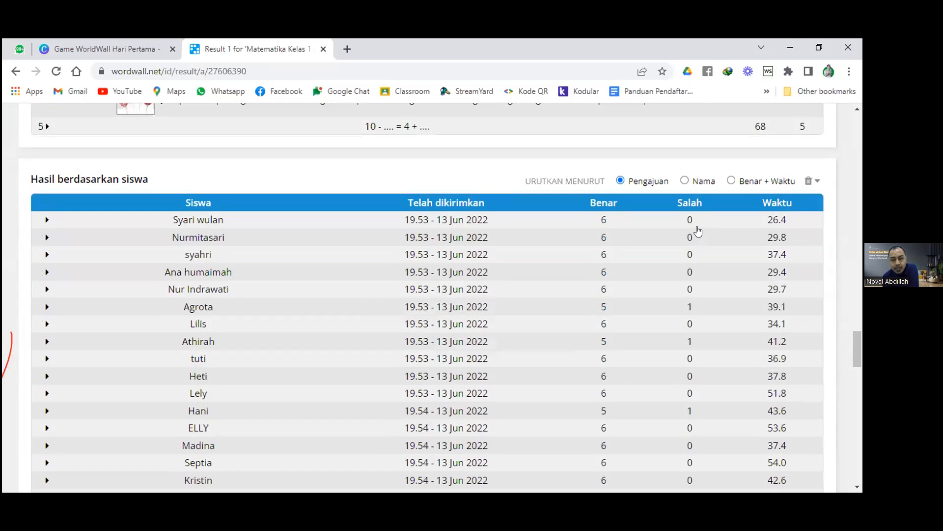
{"action": "scroll", "coordinate": [699, 231], "scroll_direction": "down", "scroll_amount": 3}
{"action": "scroll", "coordinate": [698, 229], "scroll_direction": "up", "scroll_amount": 1}
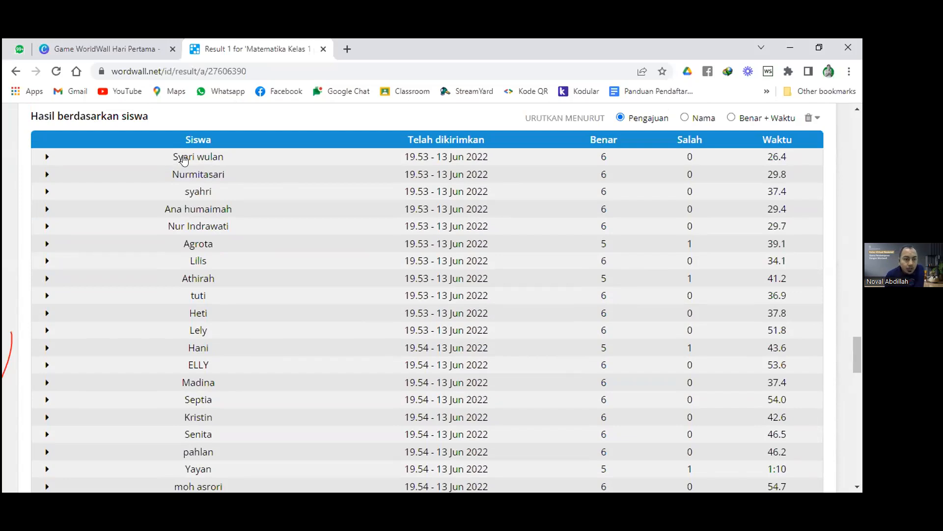
{"action": "left_click", "coordinate": [48, 158]}
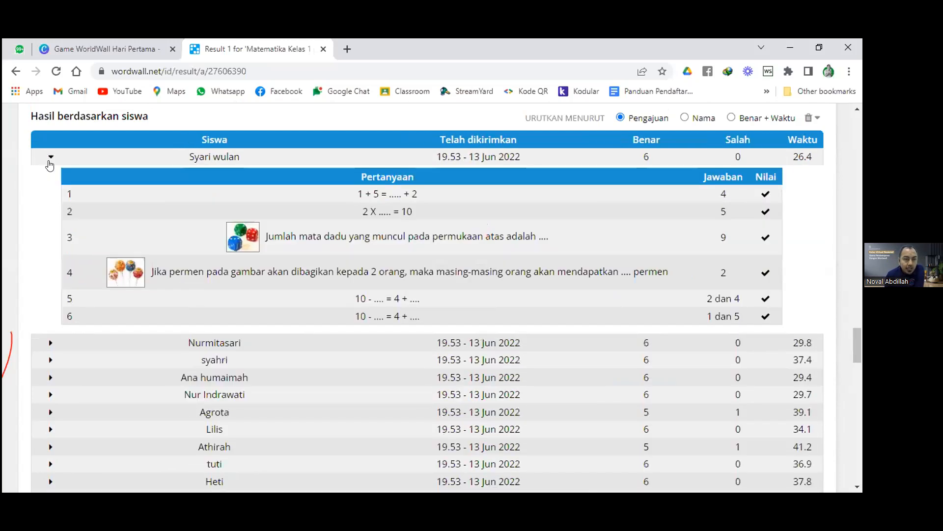
{"action": "left_click", "coordinate": [48, 158]}
{"action": "left_click", "coordinate": [48, 158]}
{"action": "left_click", "coordinate": [47, 157]}
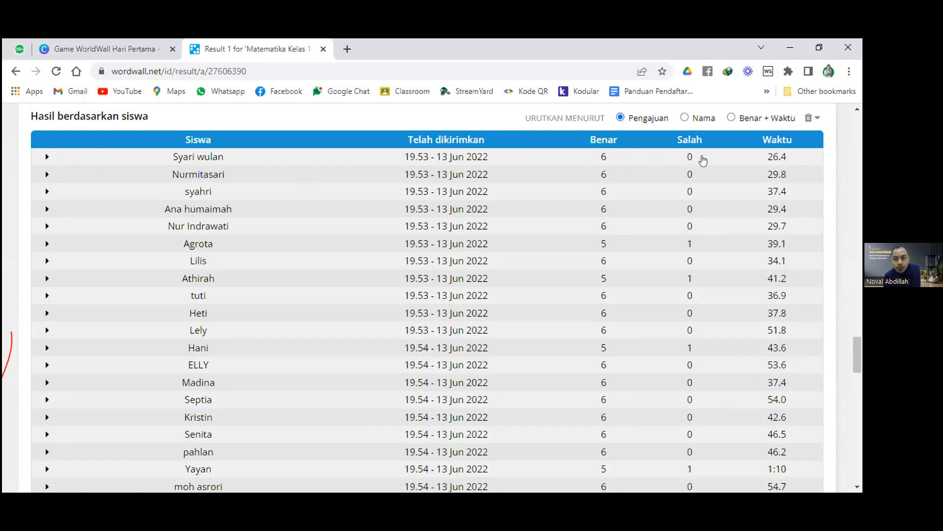
{"action": "left_click", "coordinate": [42, 159]}
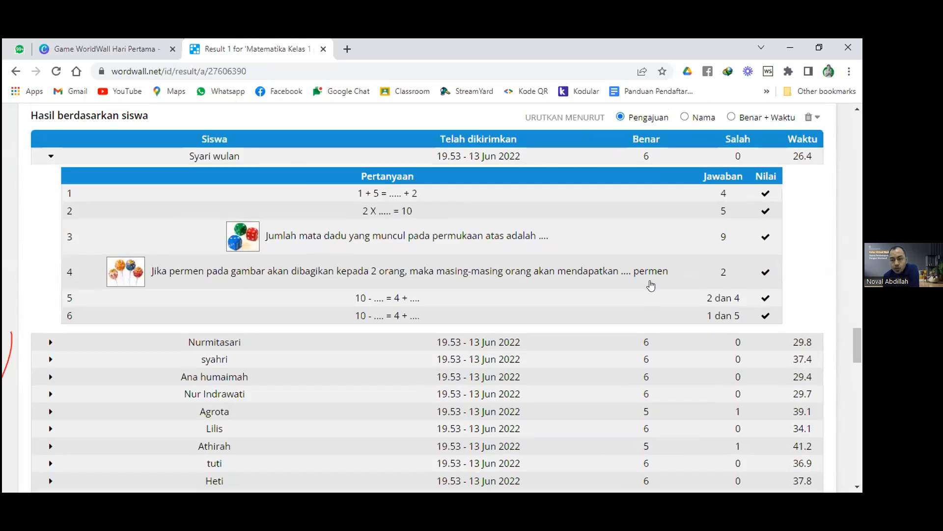
{"action": "scroll", "coordinate": [639, 282], "scroll_direction": "down", "scroll_amount": 10}
{"action": "scroll", "coordinate": [624, 279], "scroll_direction": "down", "scroll_amount": 15}
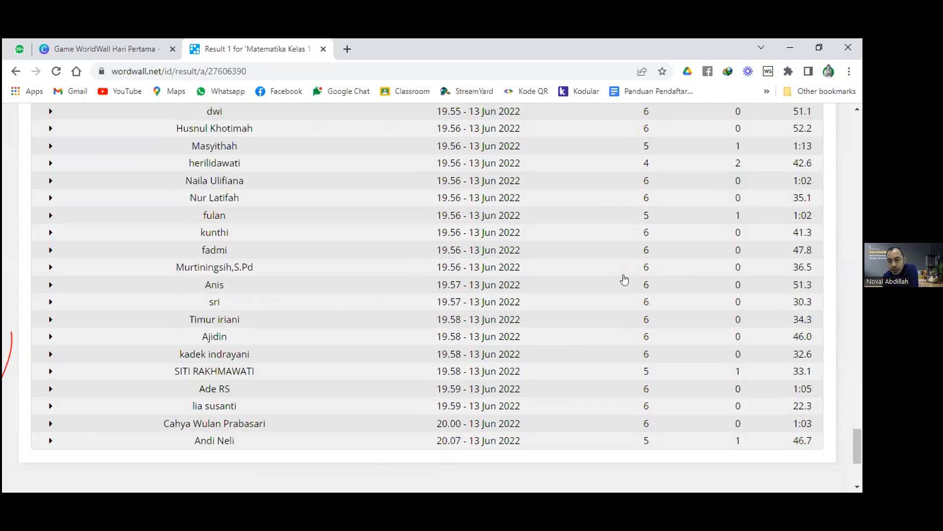
- Return to the report header, view the file formats offered for exporting the result, and close the export dialog without exporting
{"action": "scroll", "coordinate": [622, 268], "scroll_direction": "up", "scroll_amount": 20}
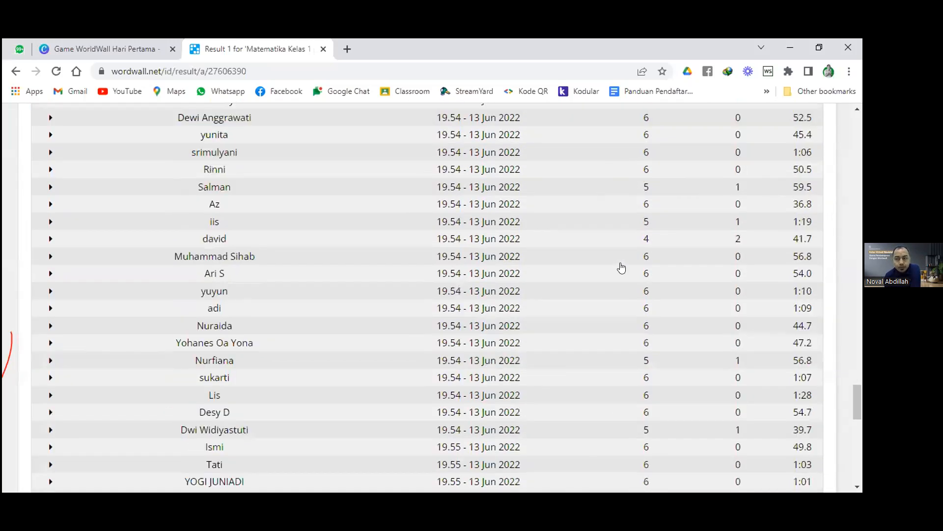
{"action": "scroll", "coordinate": [622, 268], "scroll_direction": "up", "scroll_amount": 15}
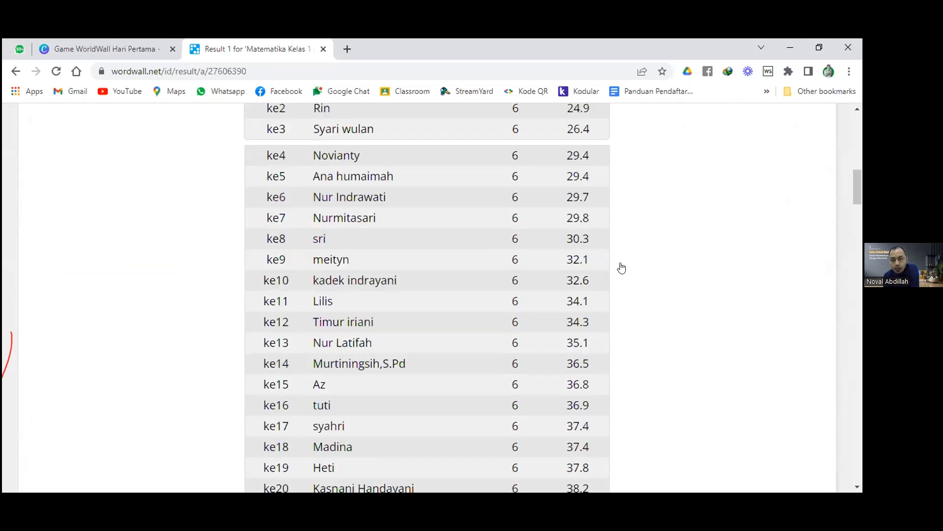
{"action": "scroll", "coordinate": [623, 267], "scroll_direction": "up", "scroll_amount": 8}
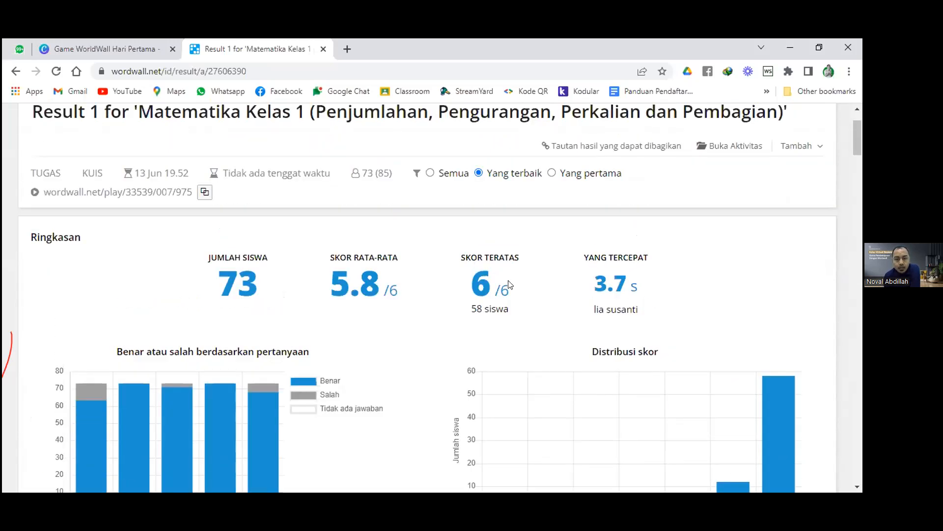
{"action": "scroll", "coordinate": [509, 284], "scroll_direction": "up", "scroll_amount": 3}
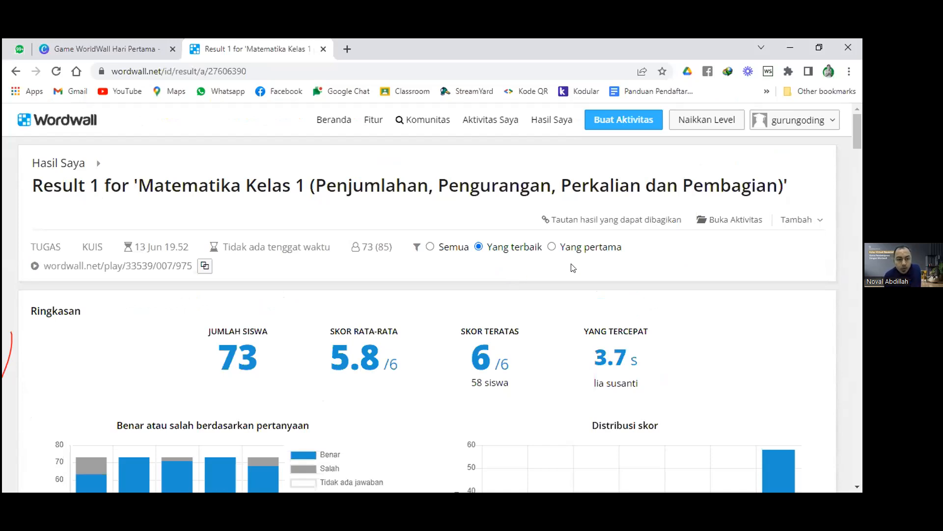
{"action": "left_click", "coordinate": [818, 222]}
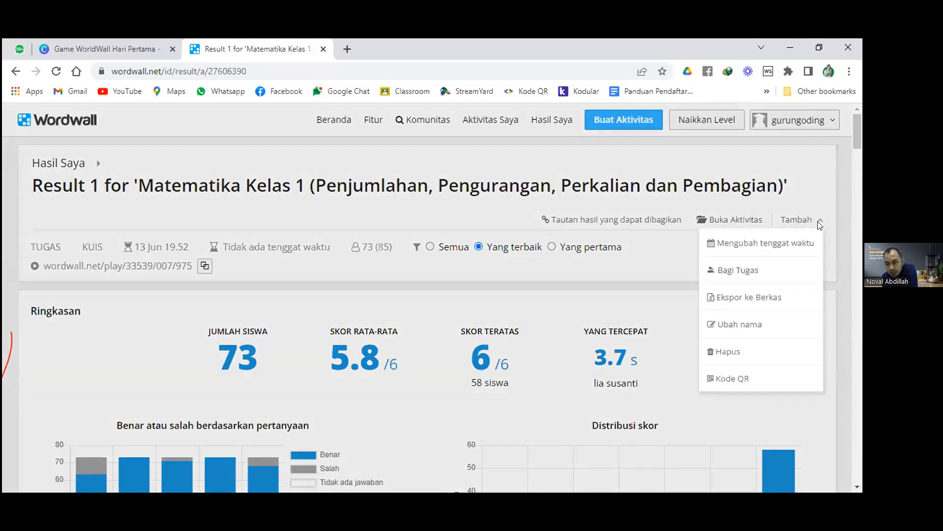
{"action": "left_click", "coordinate": [774, 298]}
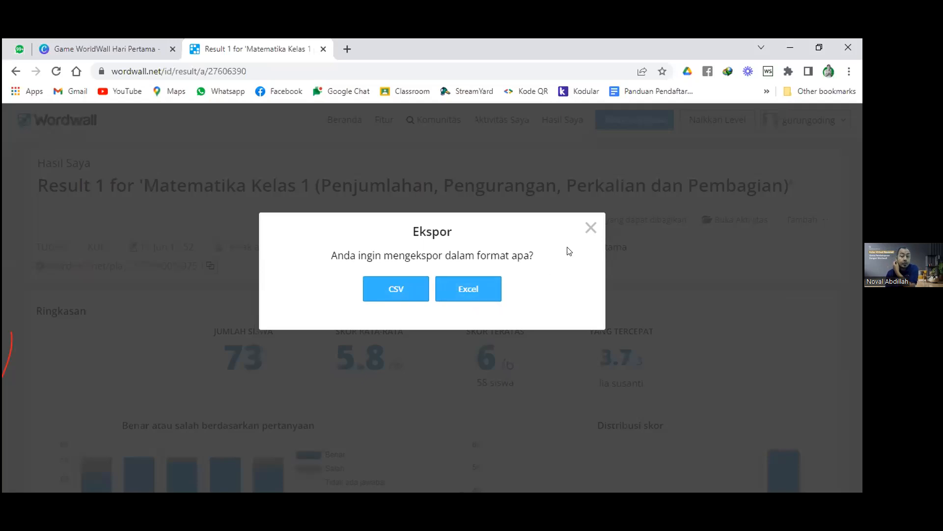
{"action": "left_click", "coordinate": [591, 227]}
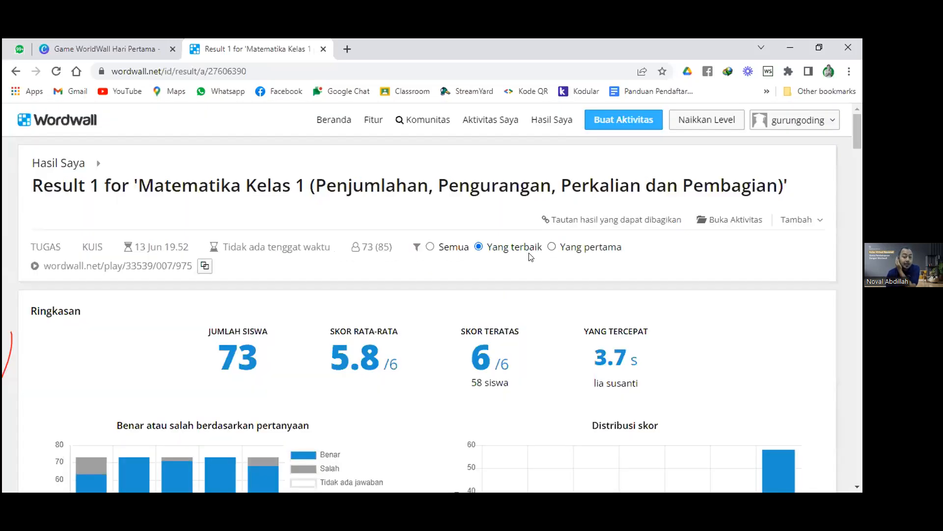
- Examine the Skor Teratas figure in the Ringkasan section together with the charts beneath it
{"action": "scroll", "coordinate": [530, 255], "scroll_direction": "down", "scroll_amount": 4}
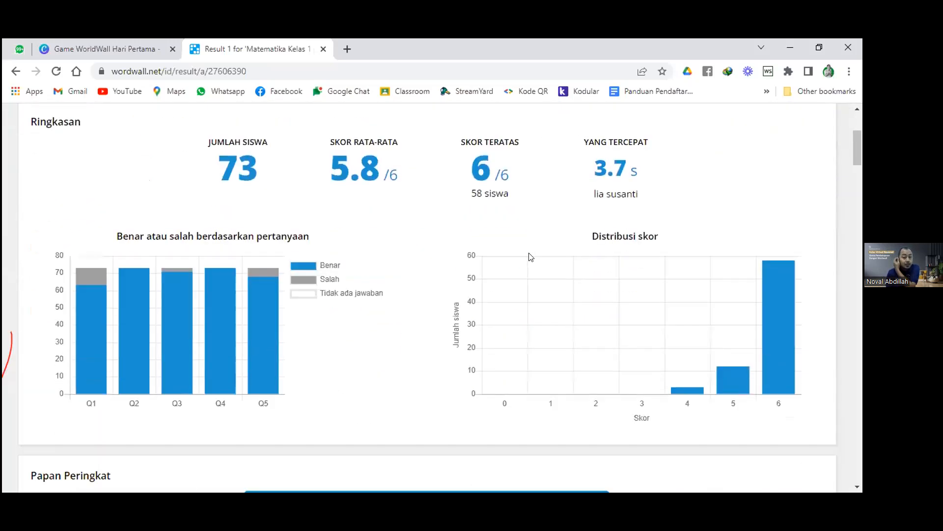
{"action": "left_click_drag", "start_coordinate": [471, 170], "coordinate": [485, 168]}
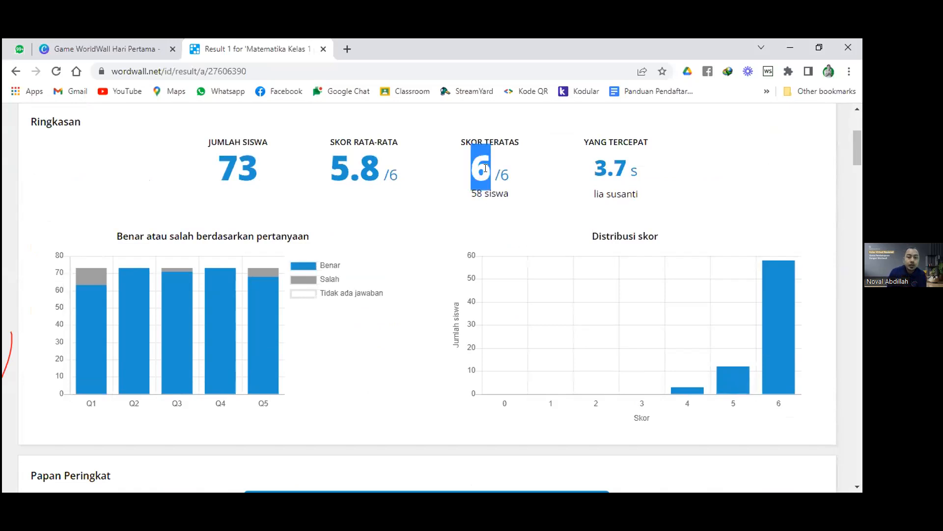
{"action": "left_click", "coordinate": [490, 230]}
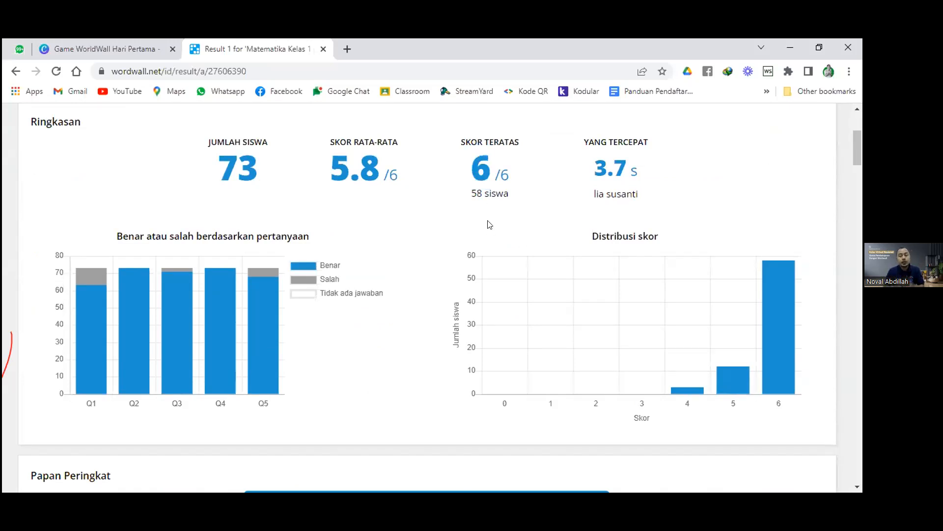
{"action": "left_click_drag", "start_coordinate": [473, 176], "coordinate": [524, 187]}
{"action": "left_click", "coordinate": [524, 191]}
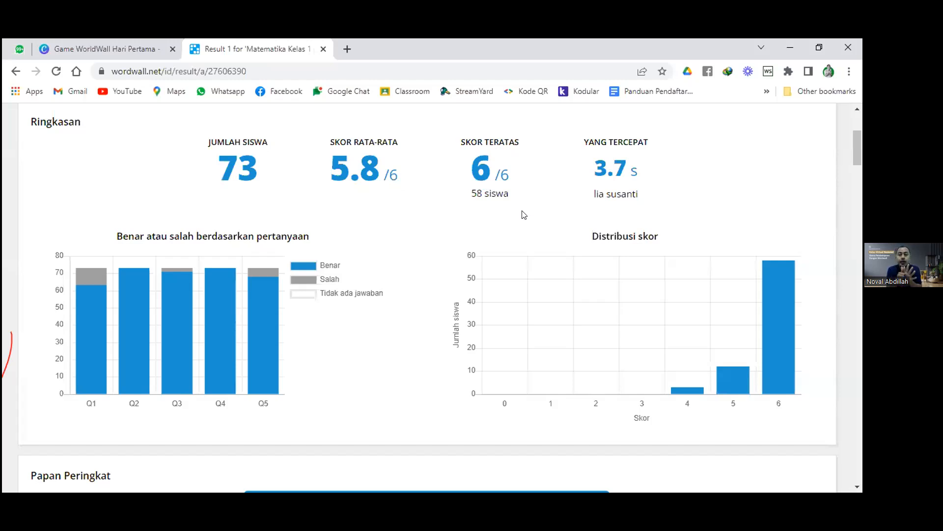
{"action": "double_click", "coordinate": [473, 168]}
{"action": "left_click", "coordinate": [520, 193]}
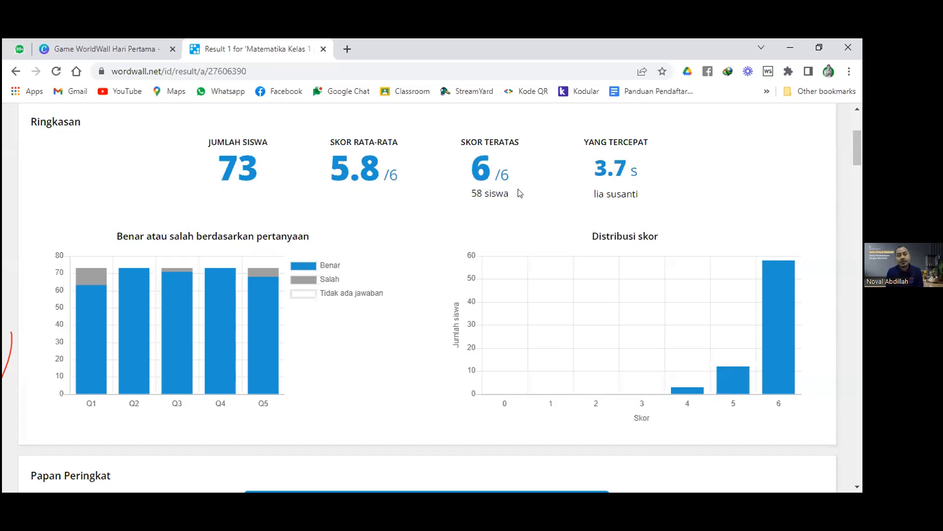
- Review the score distribution, the Papan Peringkat, and the correct and wrong totals in Hasil berdasarkan pertanyaan
{"action": "scroll", "coordinate": [521, 193], "scroll_direction": "down", "scroll_amount": 1}
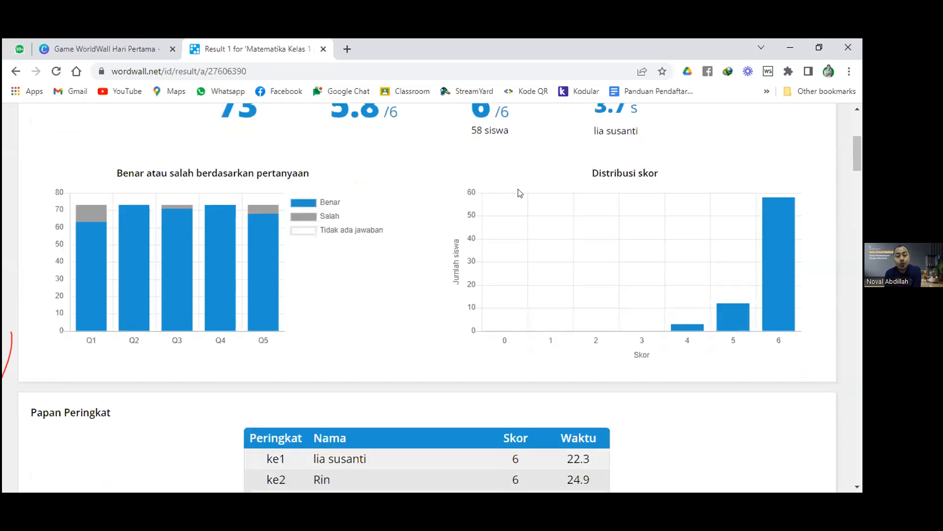
{"action": "scroll", "coordinate": [520, 193], "scroll_direction": "down", "scroll_amount": 12}
{"action": "scroll", "coordinate": [531, 170], "scroll_direction": "down", "scroll_amount": 18}
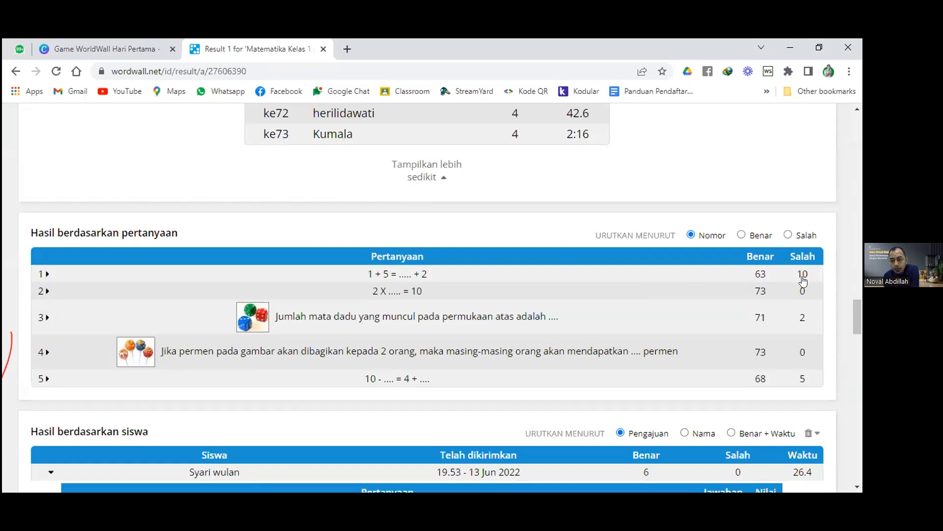
{"action": "scroll", "coordinate": [756, 316], "scroll_direction": "down", "scroll_amount": 1}
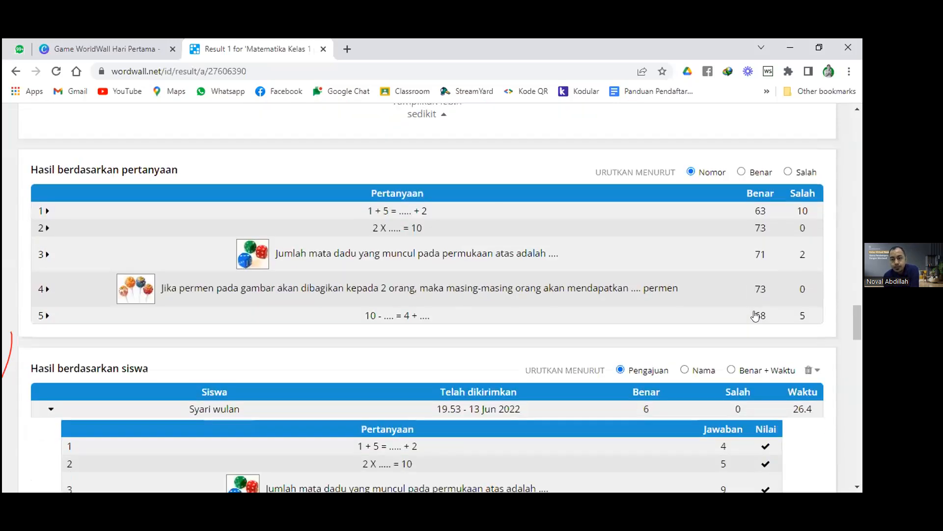
{"action": "scroll", "coordinate": [741, 300], "scroll_direction": "down", "scroll_amount": 3}
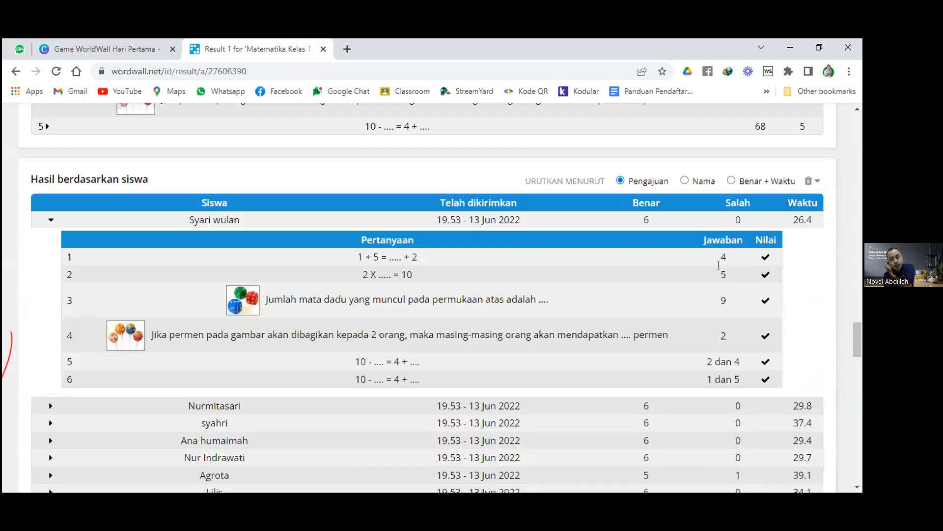
- Collapse and re-expand the first student's answers, and read the per-student results through to the last submission
{"action": "left_click", "coordinate": [646, 224]}
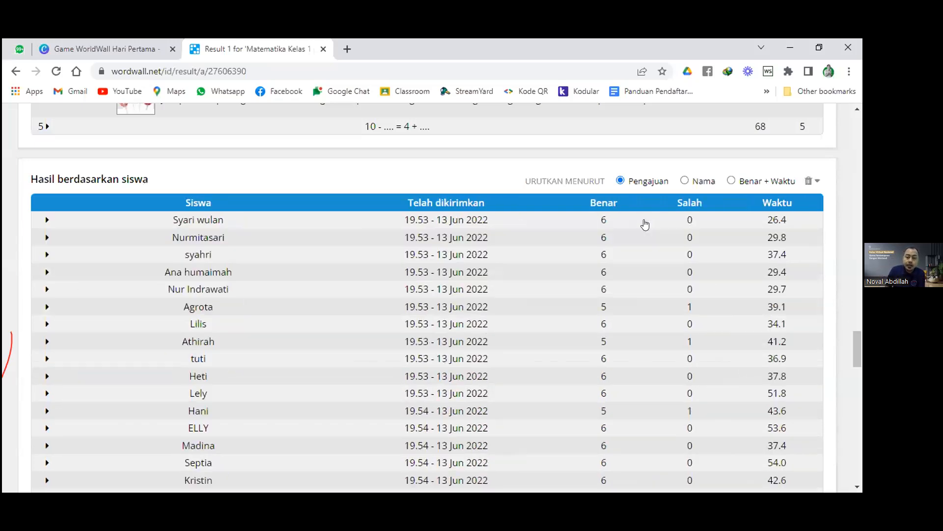
{"action": "left_click", "coordinate": [607, 224]}
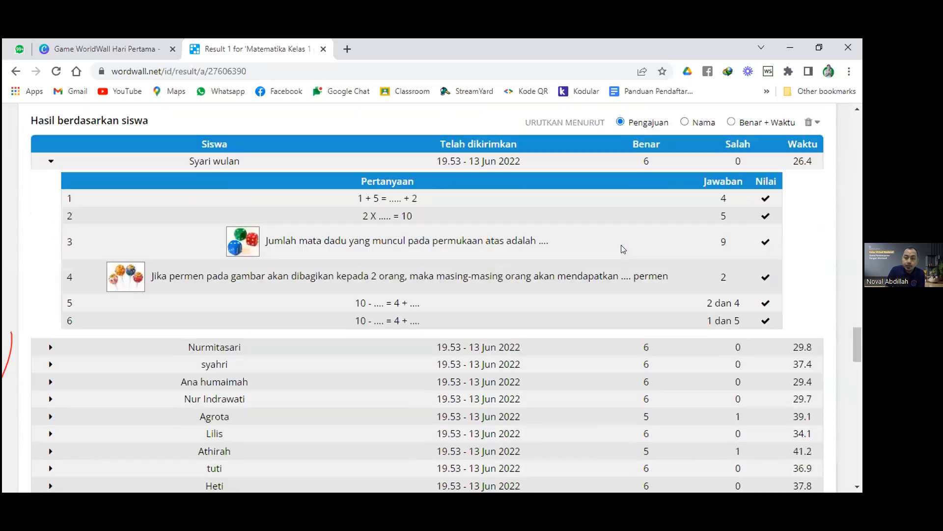
{"action": "scroll", "coordinate": [621, 245], "scroll_direction": "down", "scroll_amount": 3}
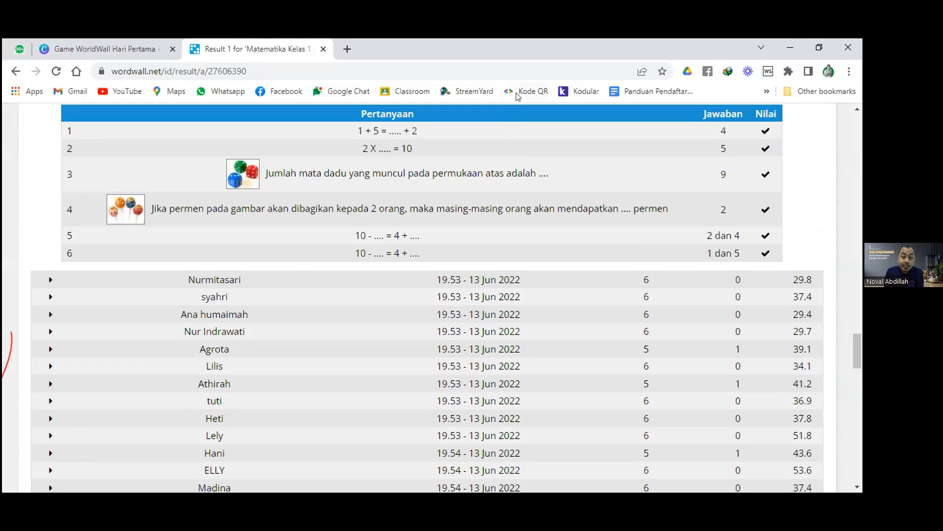
{"action": "scroll", "coordinate": [577, 327], "scroll_direction": "down", "scroll_amount": 15}
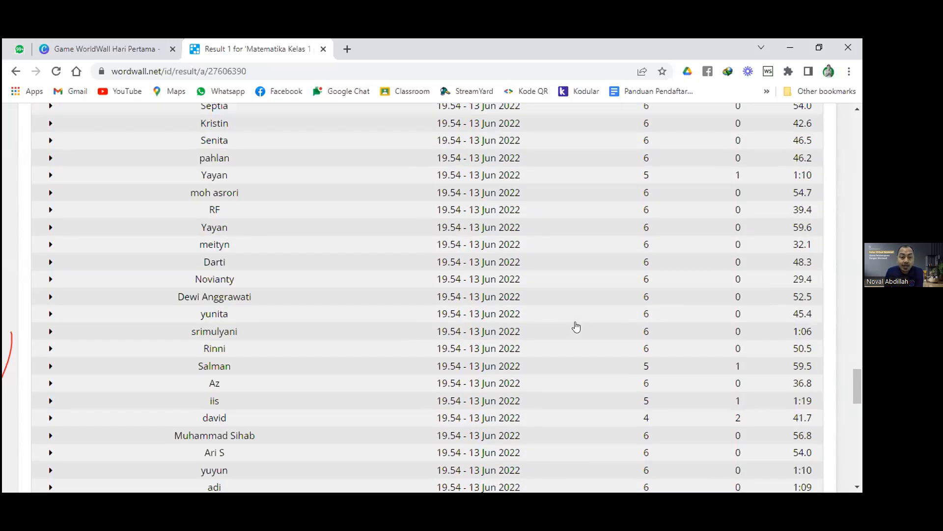
{"action": "scroll", "coordinate": [576, 326], "scroll_direction": "down", "scroll_amount": 9}
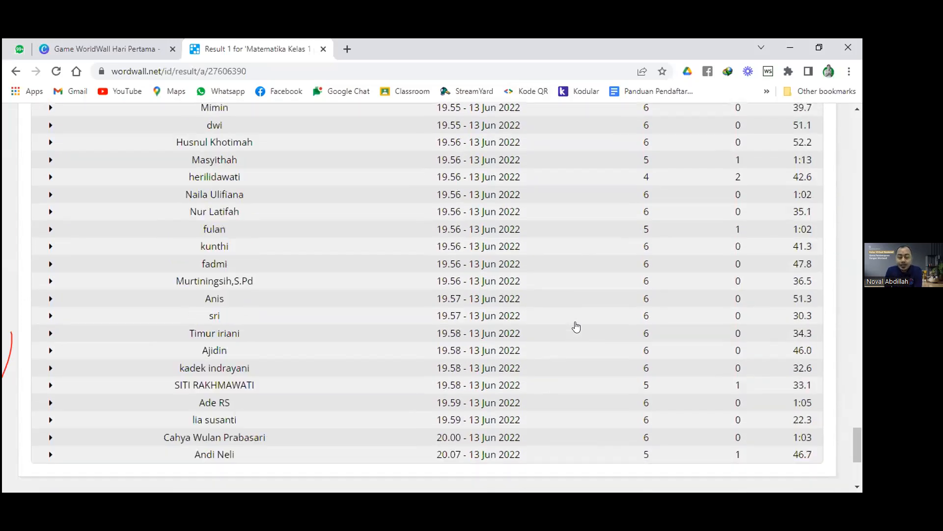
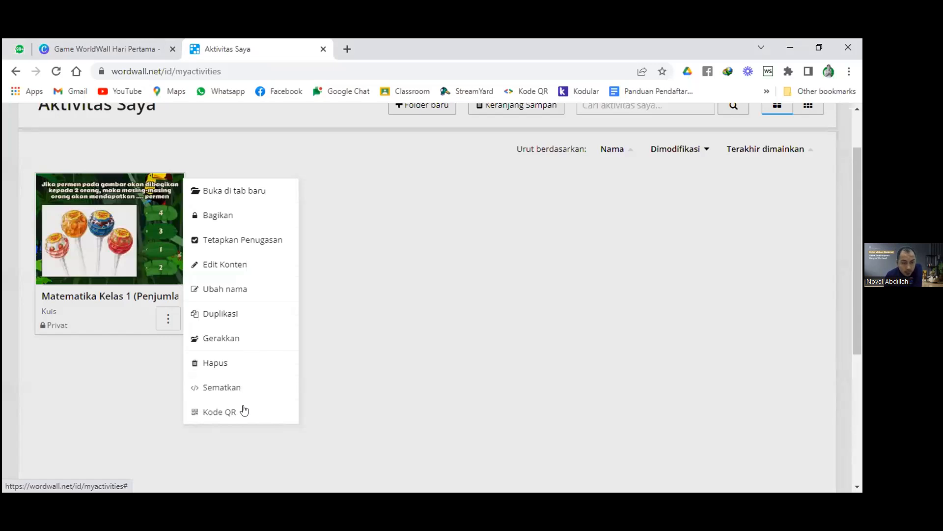
- Open the Matematika Kelas 1 quiz for content editing, look over its title and questions, and save the activity
{"action": "left_click", "coordinate": [250, 266]}
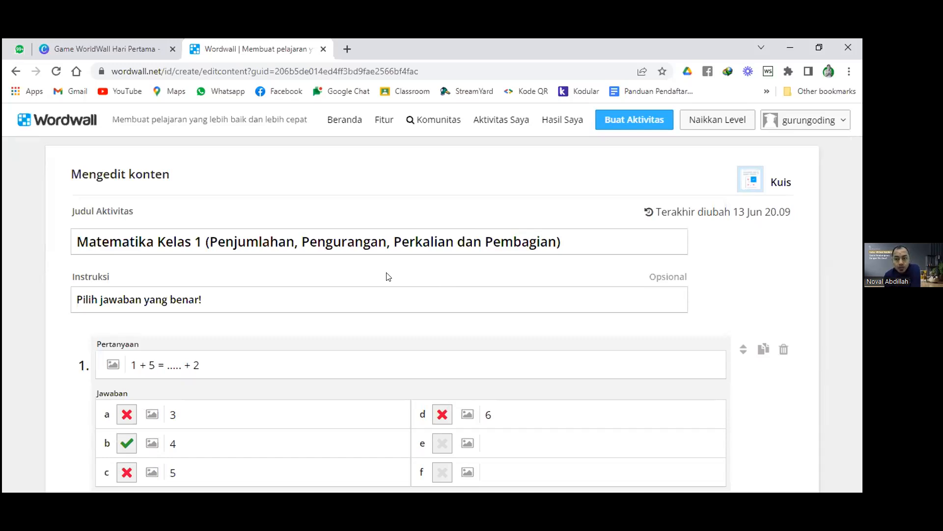
{"action": "scroll", "coordinate": [388, 277], "scroll_direction": "down", "scroll_amount": 10}
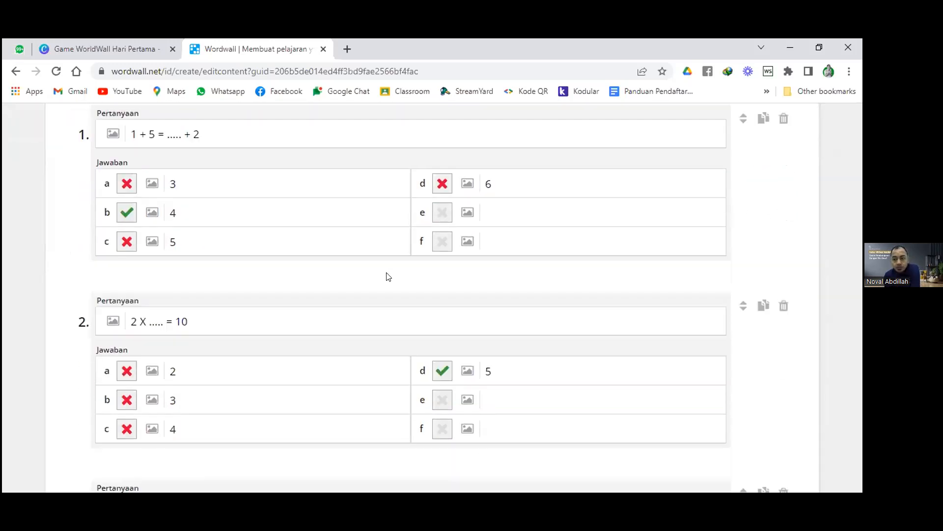
{"action": "scroll", "coordinate": [385, 270], "scroll_direction": "up", "scroll_amount": 10}
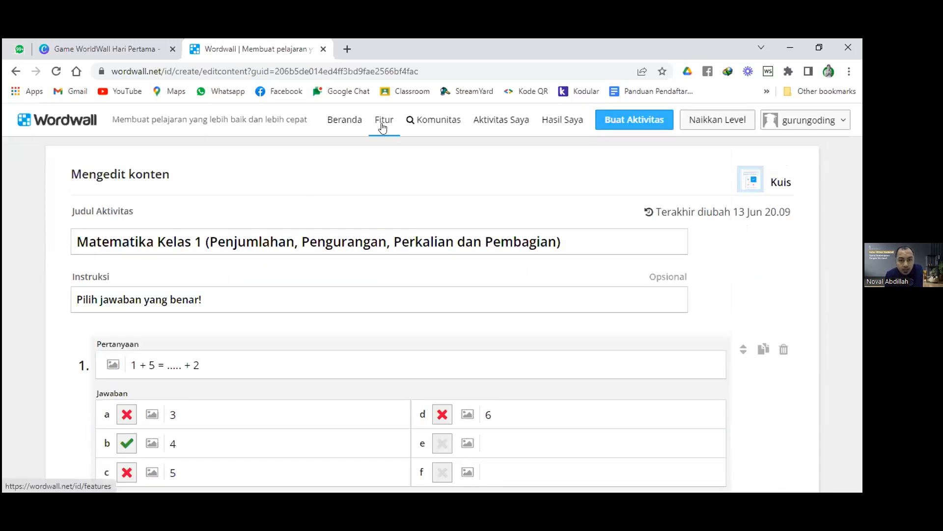
{"action": "left_click", "coordinate": [213, 248]}
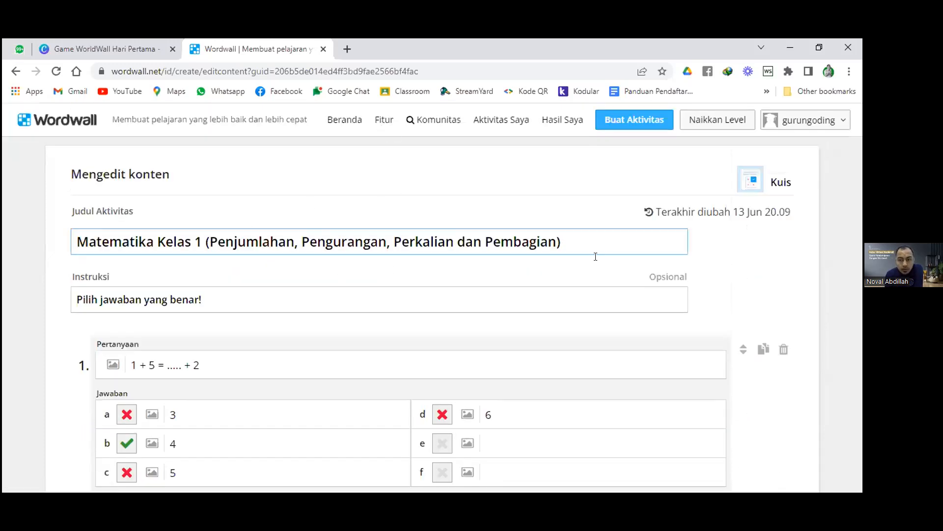
{"action": "scroll", "coordinate": [762, 347], "scroll_direction": "down", "scroll_amount": 20}
{"action": "left_click", "coordinate": [721, 316]}
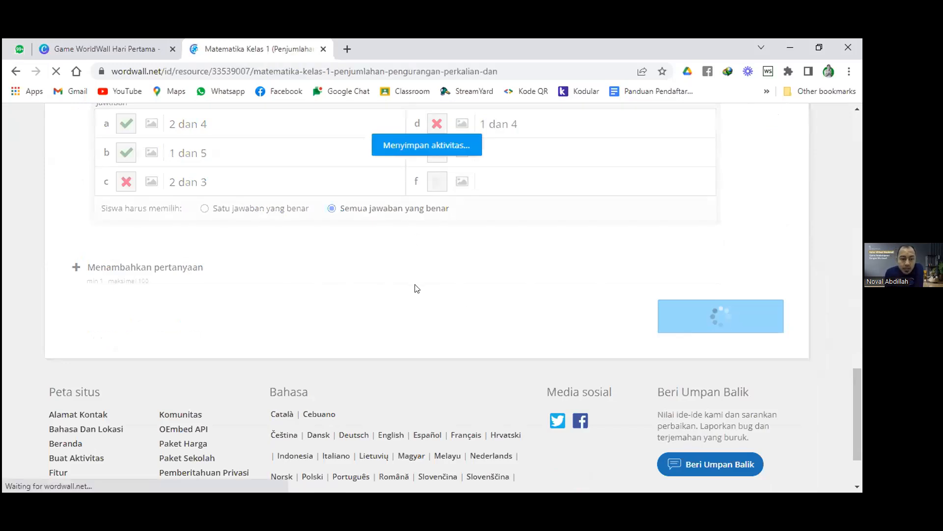
- Browse both pages of the Tema designs for the saved quiz and choose the Hutan theme
{"action": "scroll", "coordinate": [343, 280], "scroll_direction": "down", "scroll_amount": 3}
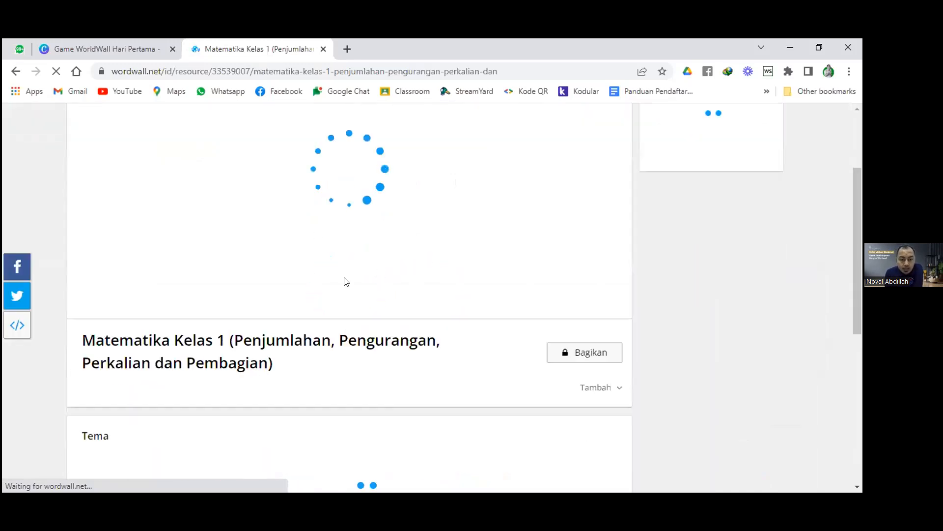
{"action": "scroll", "coordinate": [351, 255], "scroll_direction": "down", "scroll_amount": 3}
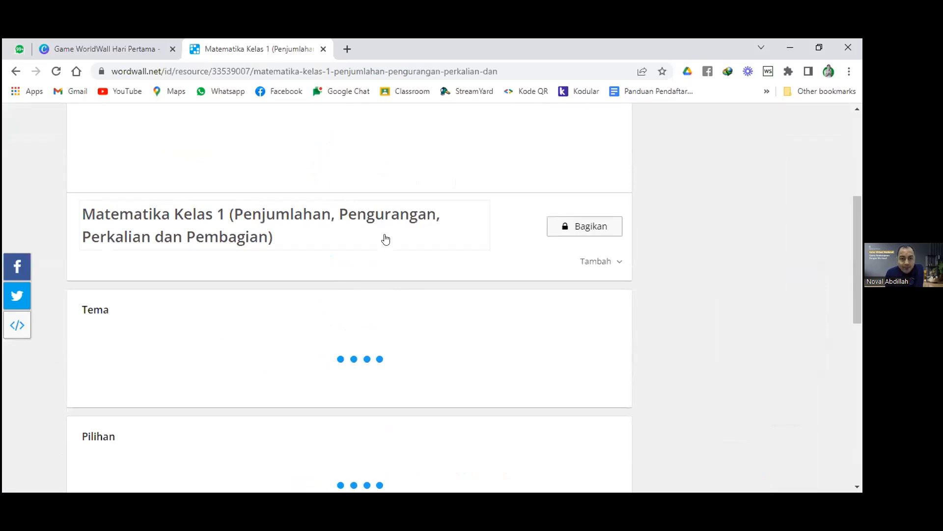
{"action": "scroll", "coordinate": [491, 246], "scroll_direction": "down", "scroll_amount": 1}
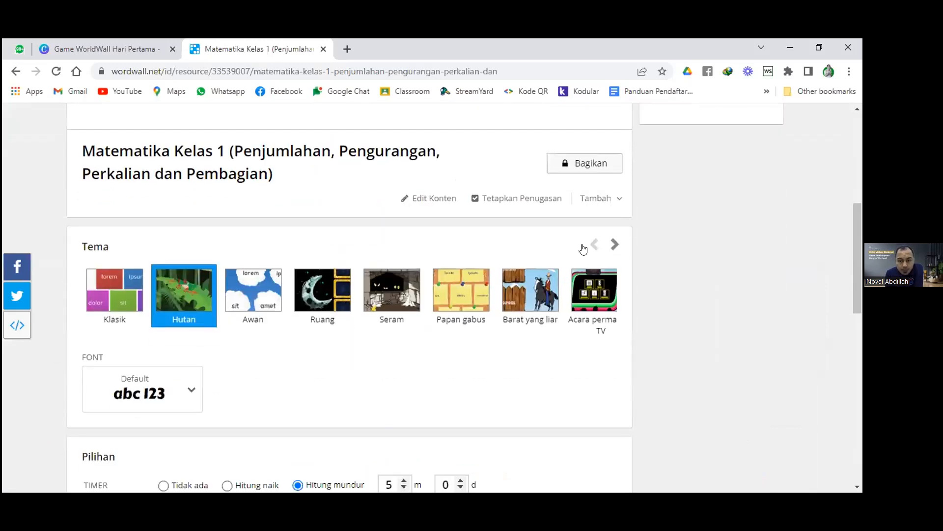
{"action": "left_click", "coordinate": [614, 244]}
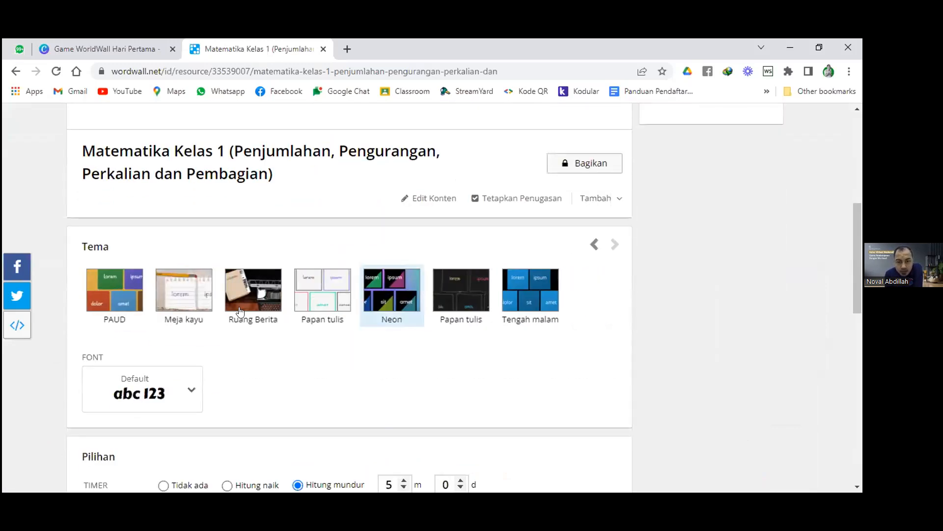
{"action": "left_click", "coordinate": [490, 305]}
{"action": "left_click", "coordinate": [594, 244]}
{"action": "left_click", "coordinate": [182, 319]}
{"action": "scroll", "coordinate": [186, 315], "scroll_direction": "down", "scroll_amount": 1}
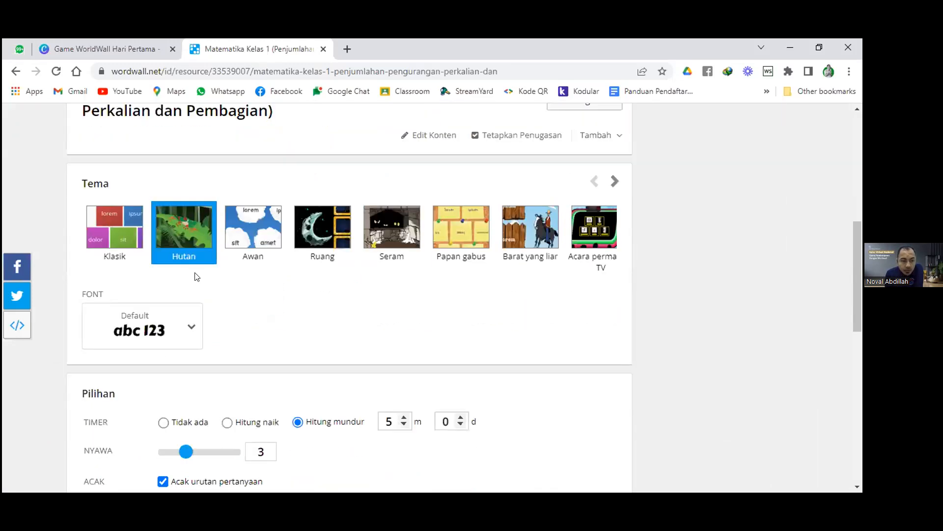
- Review the quiz's timer, Nyawa and checkbox settings under Pilihan, and the Papan Peringkat below them
{"action": "scroll", "coordinate": [190, 261], "scroll_direction": "down", "scroll_amount": 2}
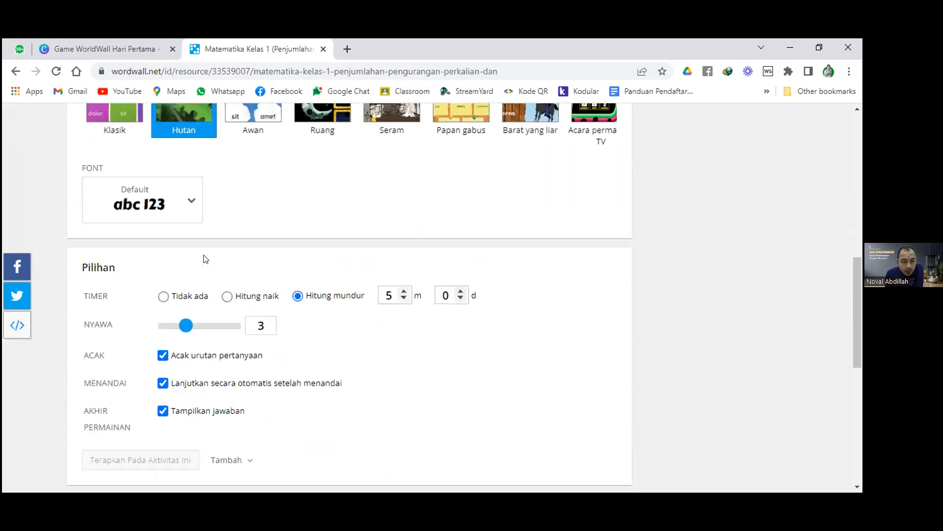
{"action": "scroll", "coordinate": [118, 246], "scroll_direction": "down", "scroll_amount": 1}
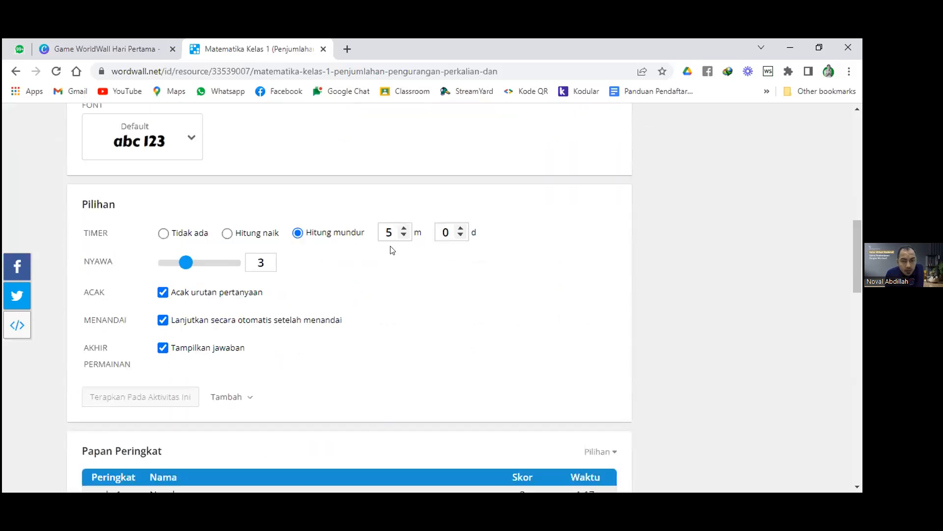
{"action": "scroll", "coordinate": [278, 274], "scroll_direction": "down", "scroll_amount": 5}
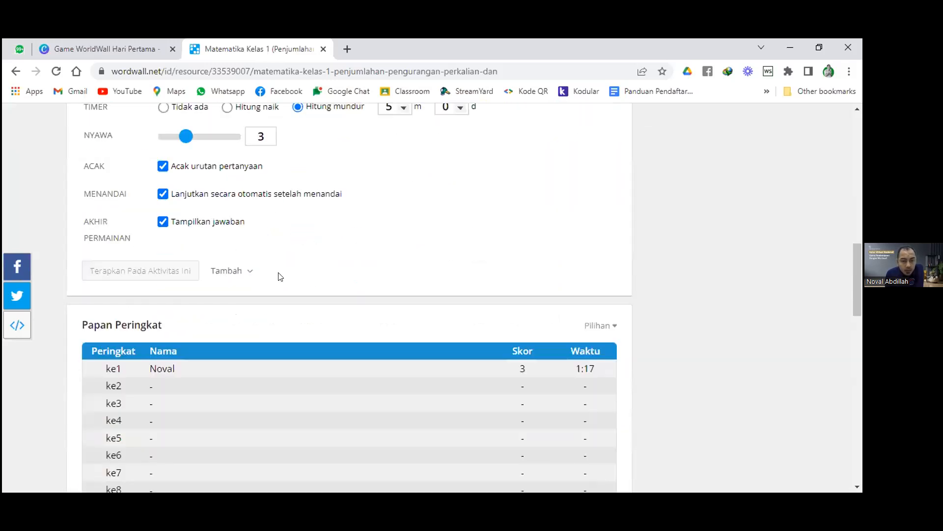
{"action": "scroll", "coordinate": [207, 264], "scroll_direction": "down", "scroll_amount": 10}
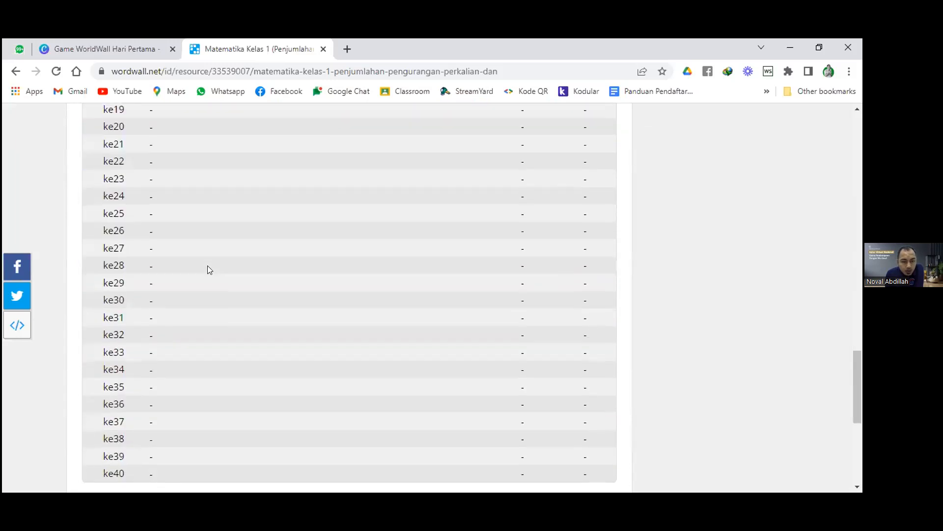
{"action": "scroll", "coordinate": [207, 269], "scroll_direction": "up", "scroll_amount": 20}
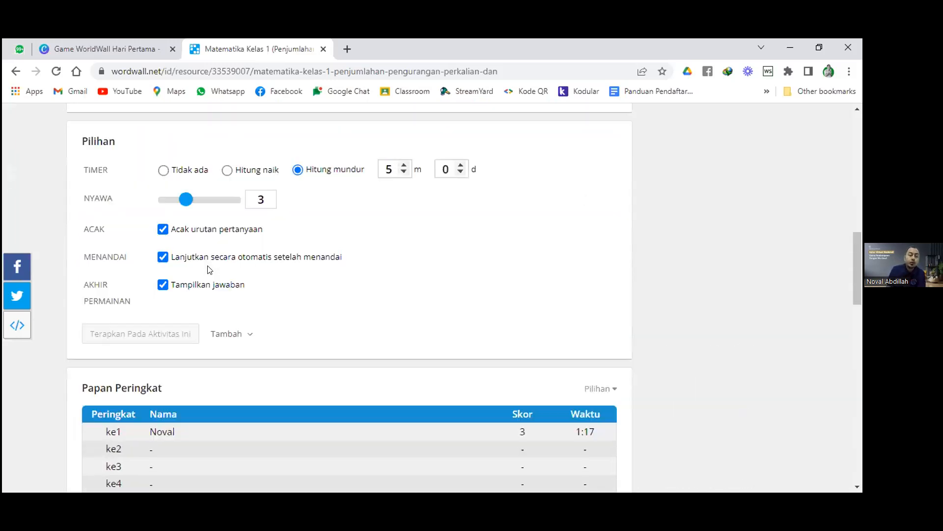
{"action": "scroll", "coordinate": [207, 269], "scroll_direction": "up", "scroll_amount": 5}
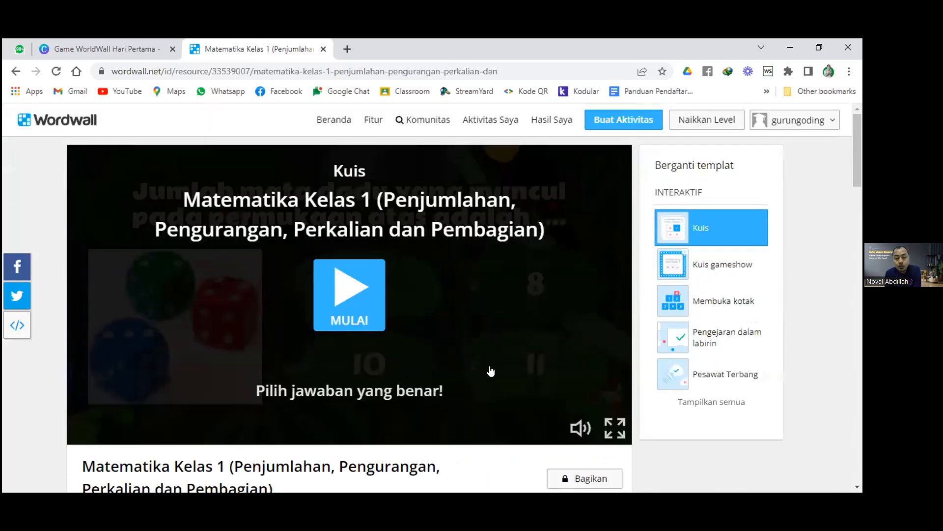
- Mute the quiz's sound and turn it back on, twice
{"action": "left_click", "coordinate": [580, 388]}
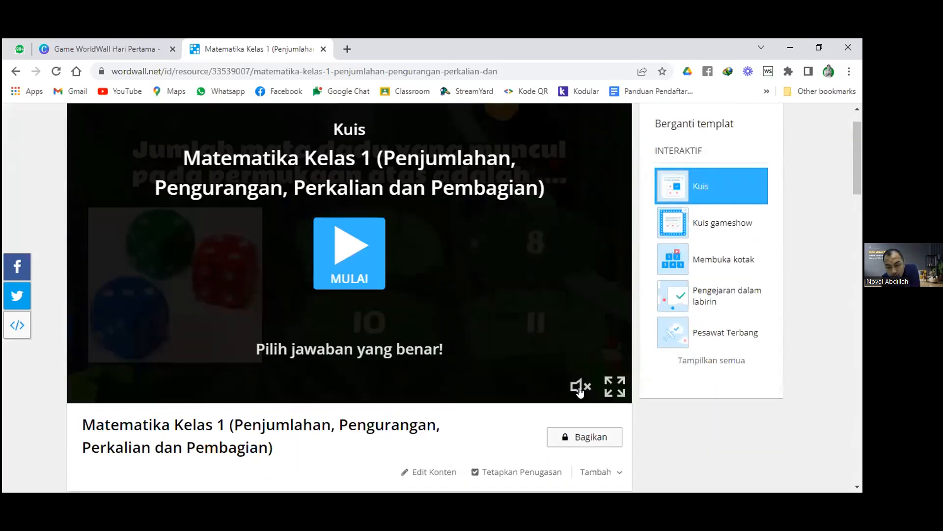
{"action": "left_click", "coordinate": [580, 388]}
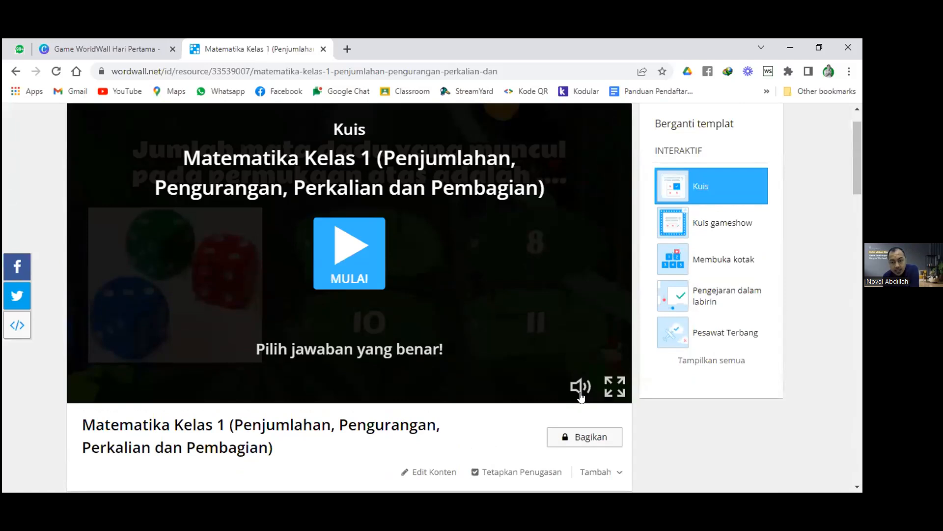
{"action": "left_click", "coordinate": [579, 389]}
{"action": "left_click", "coordinate": [579, 391]}
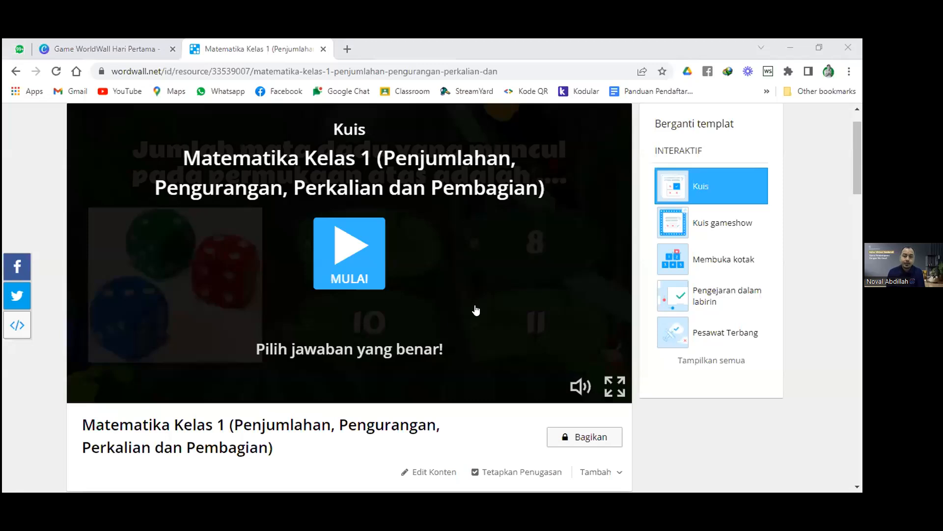
- Look over the Pilihan section and check the extra Tambah actions beside Terapkan Pada Aktivitas Ini
{"action": "scroll", "coordinate": [351, 340], "scroll_direction": "down", "scroll_amount": 1}
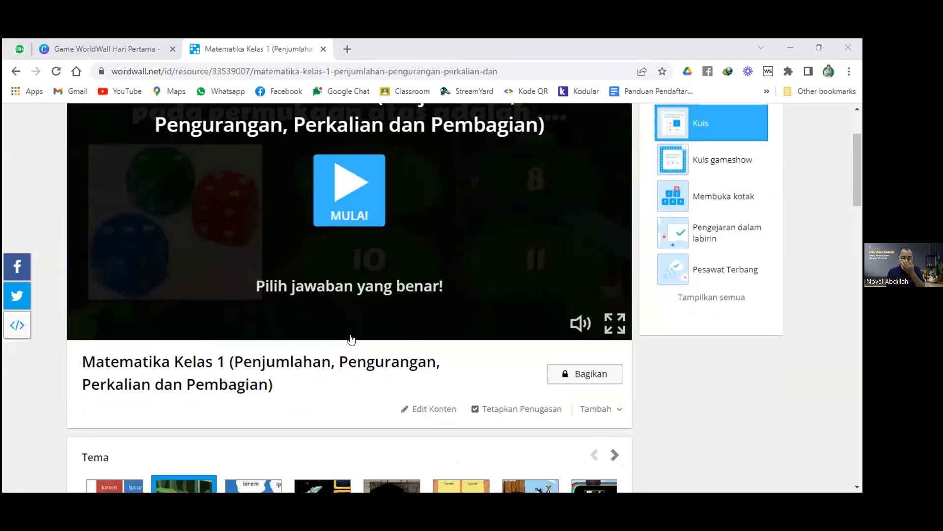
{"action": "scroll", "coordinate": [350, 339], "scroll_direction": "down", "scroll_amount": 8}
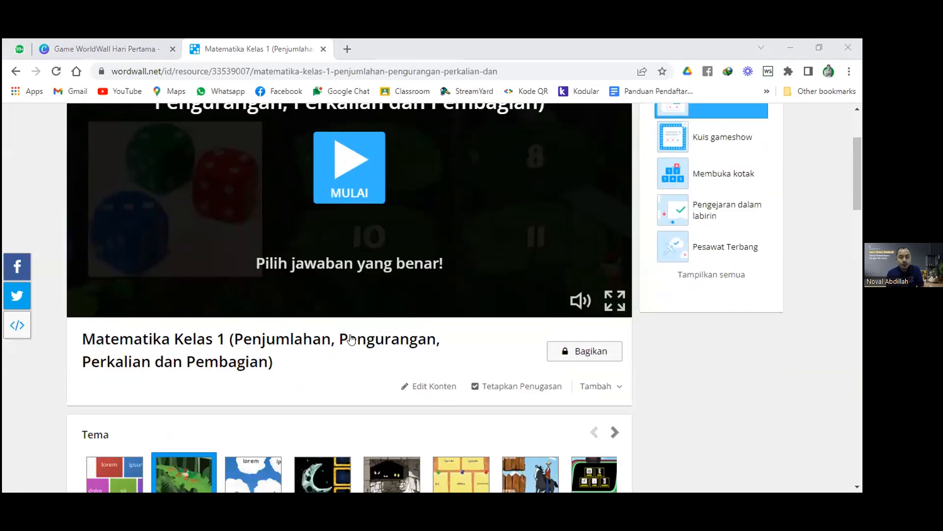
{"action": "scroll", "coordinate": [352, 339], "scroll_direction": "down", "scroll_amount": 1}
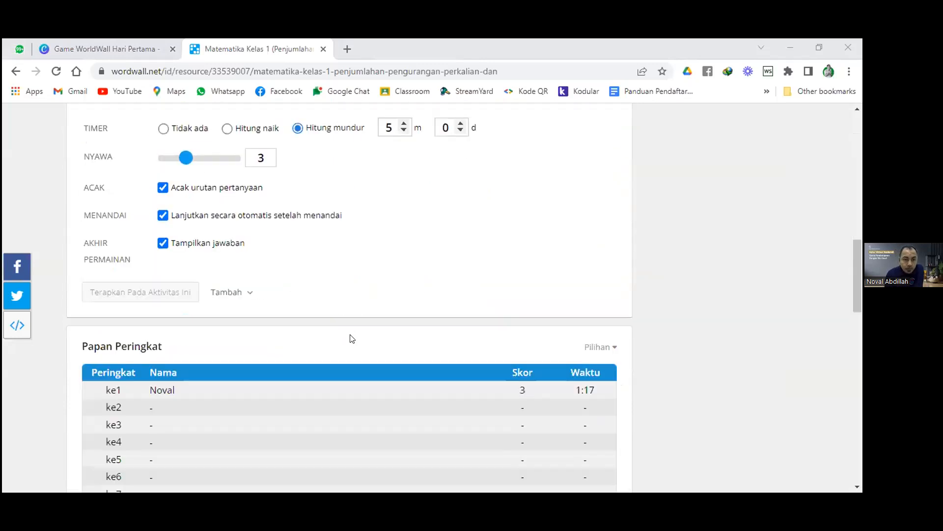
{"action": "scroll", "coordinate": [352, 338], "scroll_direction": "up", "scroll_amount": 1}
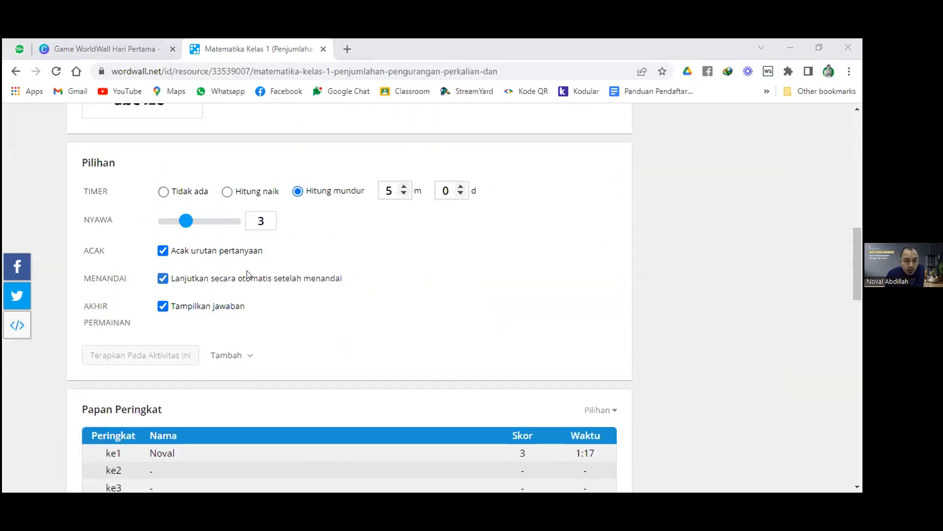
{"action": "scroll", "coordinate": [277, 298], "scroll_direction": "down", "scroll_amount": 2}
{"action": "scroll", "coordinate": [276, 297], "scroll_direction": "up", "scroll_amount": 2}
{"action": "left_click", "coordinate": [244, 366]}
{"action": "scroll", "coordinate": [325, 254], "scroll_direction": "down", "scroll_amount": 2}
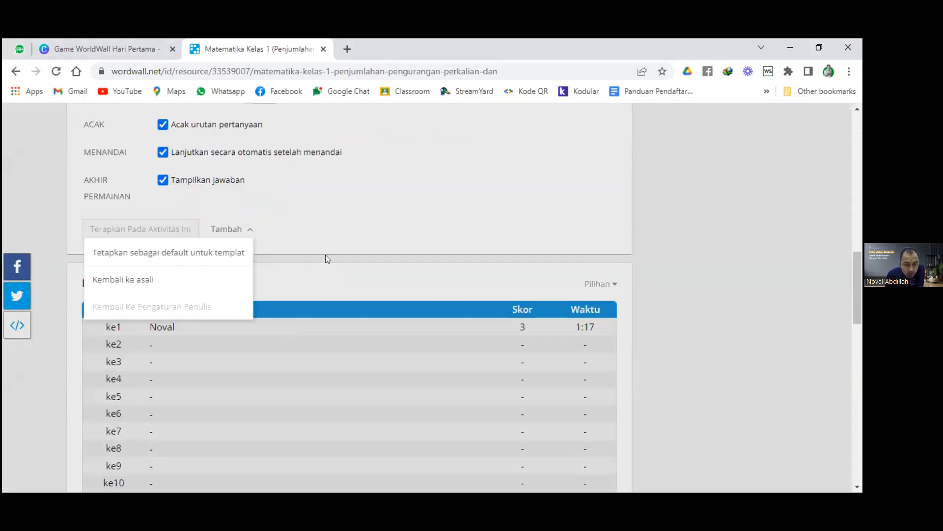
{"action": "left_click", "coordinate": [325, 271]}
- Read through the Papan Peringkat, and view the quiz's Pengaturan tugas without starting an assignment
{"action": "scroll", "coordinate": [325, 271], "scroll_direction": "down", "scroll_amount": 1}
{"action": "scroll", "coordinate": [326, 270], "scroll_direction": "down", "scroll_amount": 14}
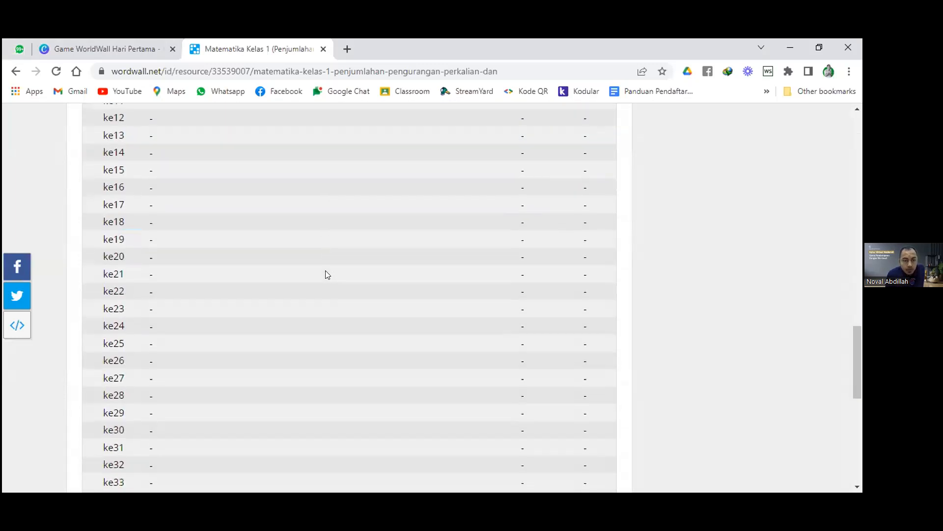
{"action": "scroll", "coordinate": [325, 274], "scroll_direction": "up", "scroll_amount": 14}
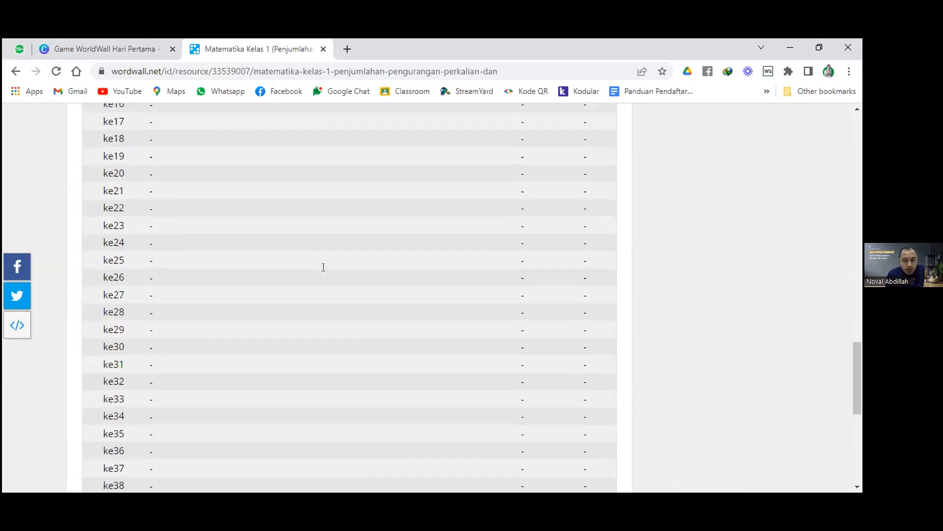
{"action": "scroll", "coordinate": [326, 271], "scroll_direction": "up", "scroll_amount": 10}
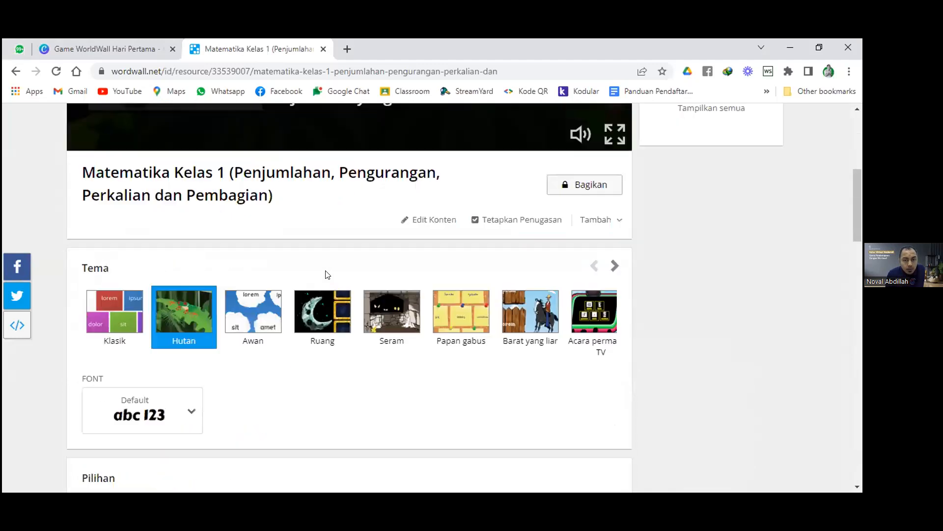
{"action": "left_click", "coordinate": [520, 219]}
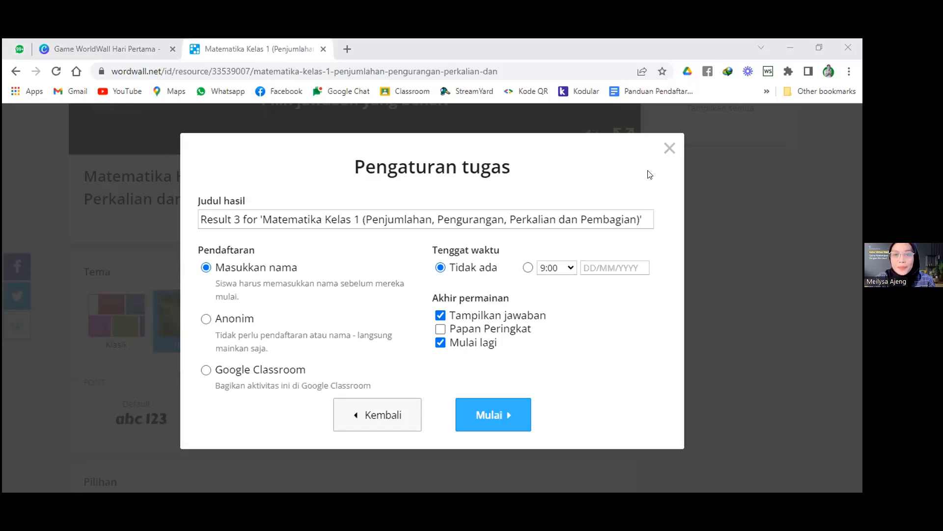
{"action": "left_click", "coordinate": [670, 148]}
{"action": "scroll", "coordinate": [586, 316], "scroll_direction": "up", "scroll_amount": 4}
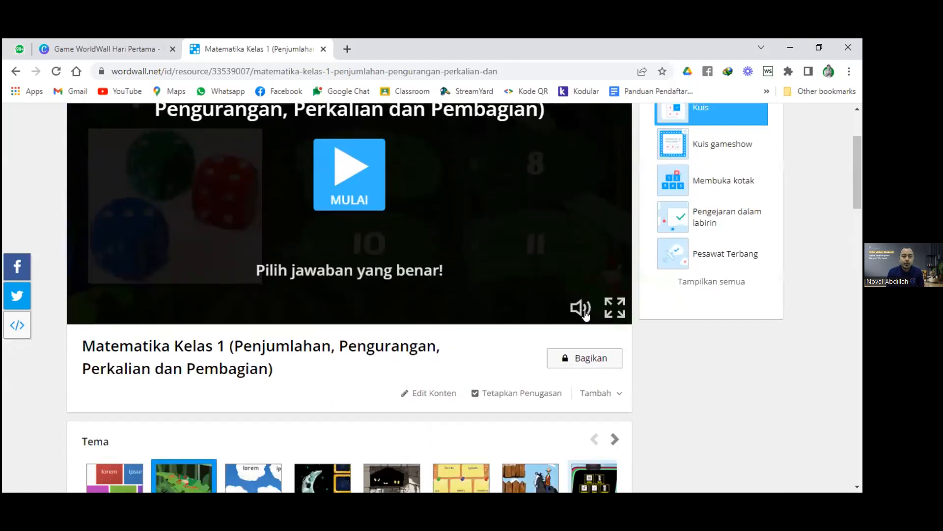
- Highlight the Berganti templat heading and switch the quiz to the Pesawat Terbang template
{"action": "scroll", "coordinate": [630, 318], "scroll_direction": "down", "scroll_amount": 6}
{"action": "scroll", "coordinate": [633, 319], "scroll_direction": "up", "scroll_amount": 5}
{"action": "scroll", "coordinate": [633, 318], "scroll_direction": "up", "scroll_amount": 2}
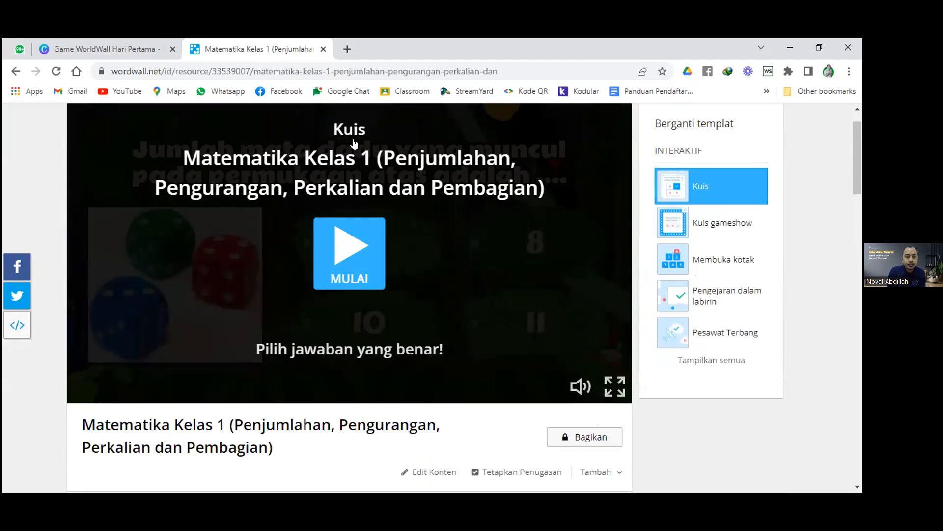
{"action": "scroll", "coordinate": [359, 168], "scroll_direction": "down", "scroll_amount": 6}
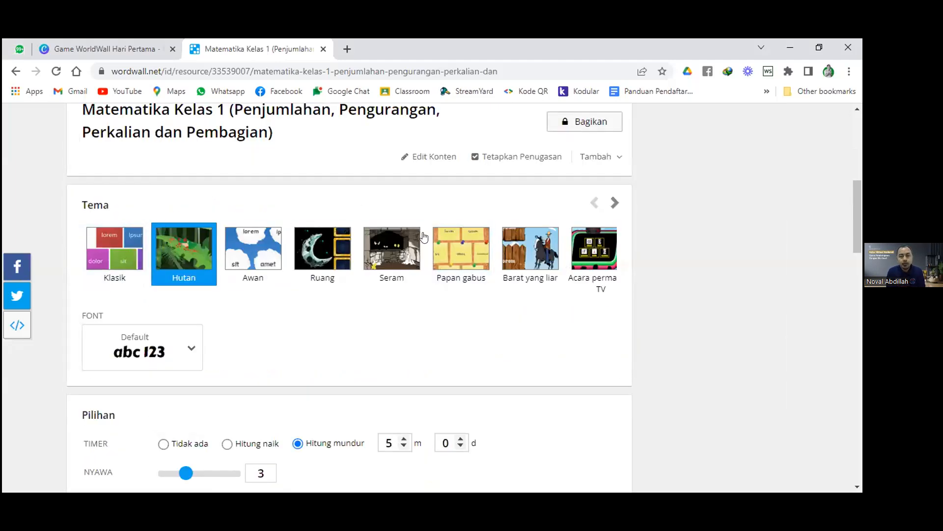
{"action": "scroll", "coordinate": [423, 246], "scroll_direction": "up", "scroll_amount": 7}
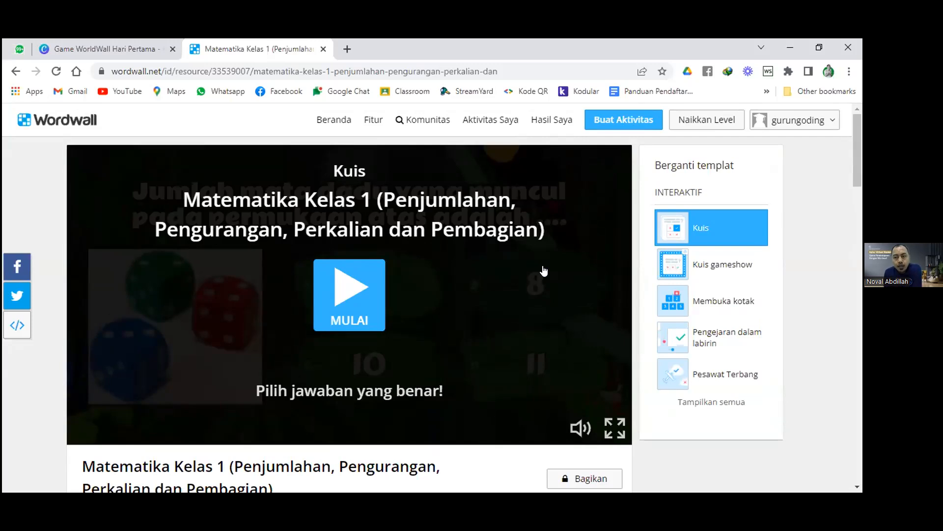
{"action": "left_click_drag", "start_coordinate": [674, 166], "coordinate": [751, 174]}
{"action": "left_click", "coordinate": [646, 168]}
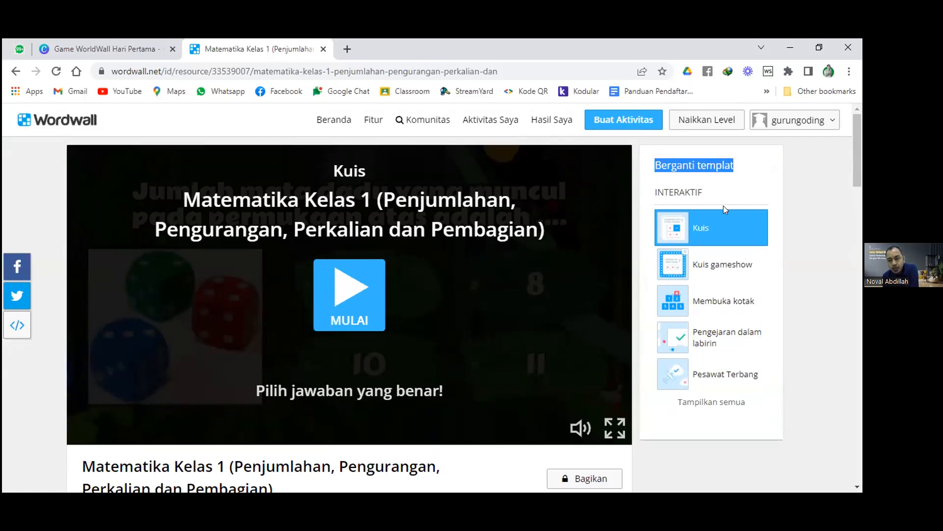
{"action": "scroll", "coordinate": [726, 209], "scroll_direction": "down", "scroll_amount": 1}
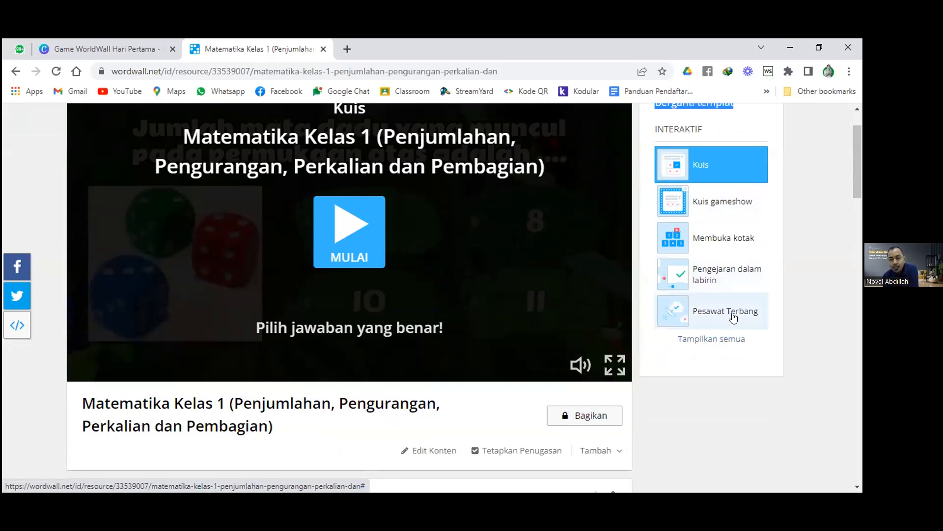
{"action": "left_click", "coordinate": [734, 319]}
{"action": "scroll", "coordinate": [658, 321], "scroll_direction": "down", "scroll_amount": 3}
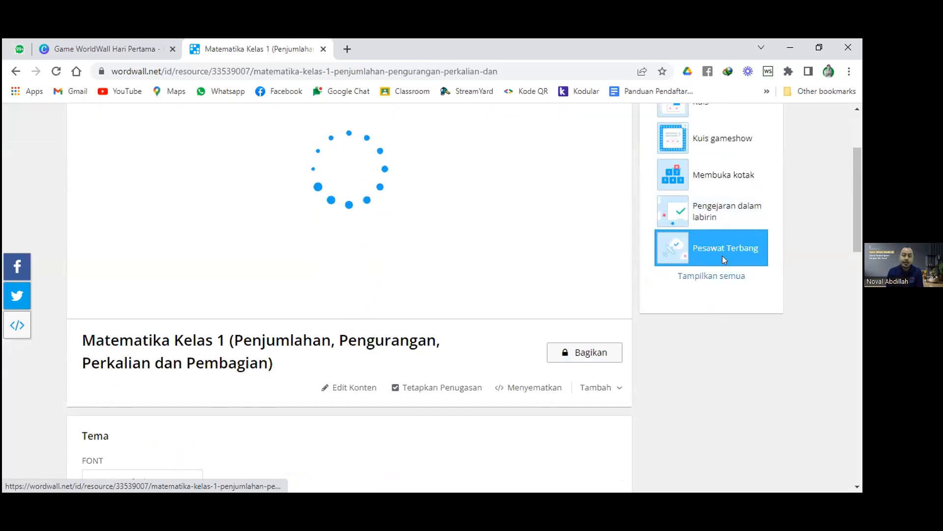
{"action": "scroll", "coordinate": [500, 256], "scroll_direction": "up", "scroll_amount": 1}
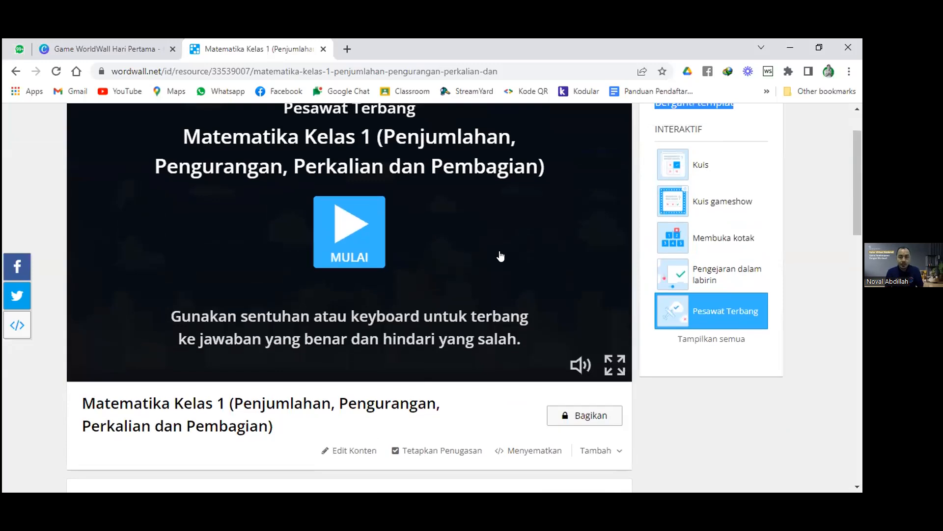
- Play the Pesawat Terbang version of the quiz in full screen, and return to the activity page
{"action": "scroll", "coordinate": [590, 403], "scroll_direction": "up", "scroll_amount": 1}
{"action": "left_click", "coordinate": [614, 435]}
{"action": "left_click", "coordinate": [431, 295]}
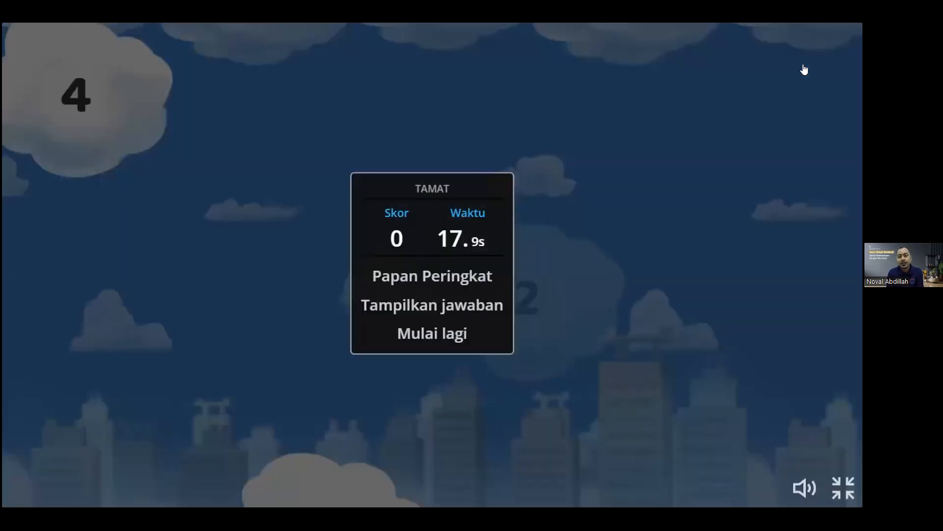
{"action": "left_click", "coordinate": [448, 339]}
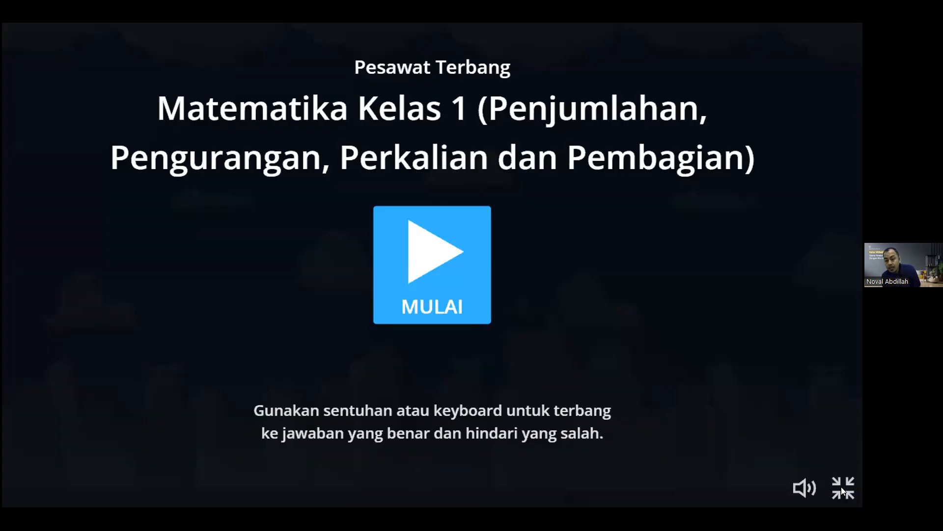
{"action": "key", "text": "Escape"}
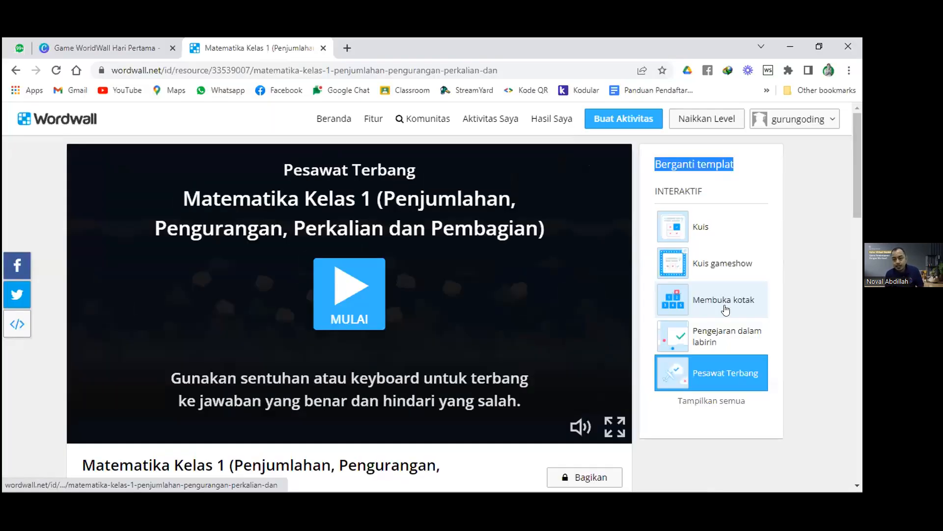
{"action": "scroll", "coordinate": [705, 344], "scroll_direction": "down", "scroll_amount": 1}
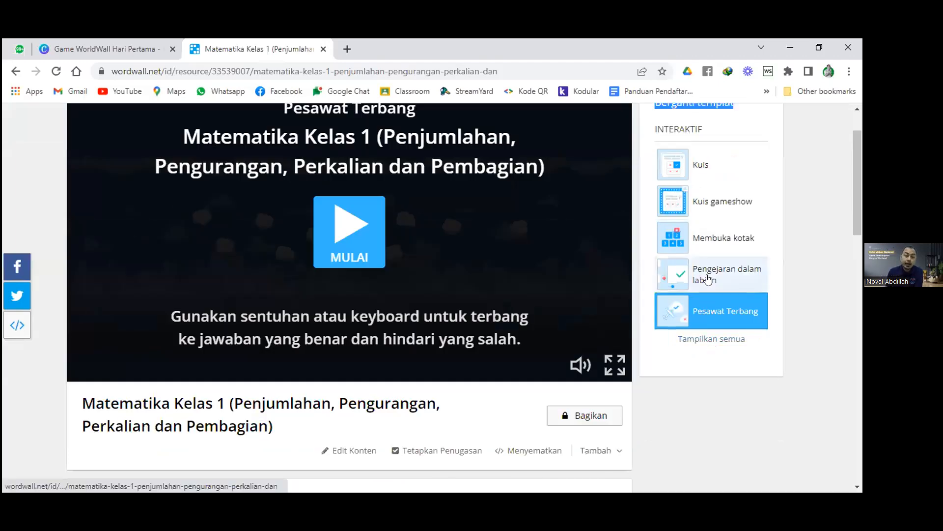
- Clear the highlighted heading, switch the quiz to the Pengejaran dalam labirin template, and show the game in full screen
{"action": "scroll", "coordinate": [708, 279], "scroll_direction": "up", "scroll_amount": 1}
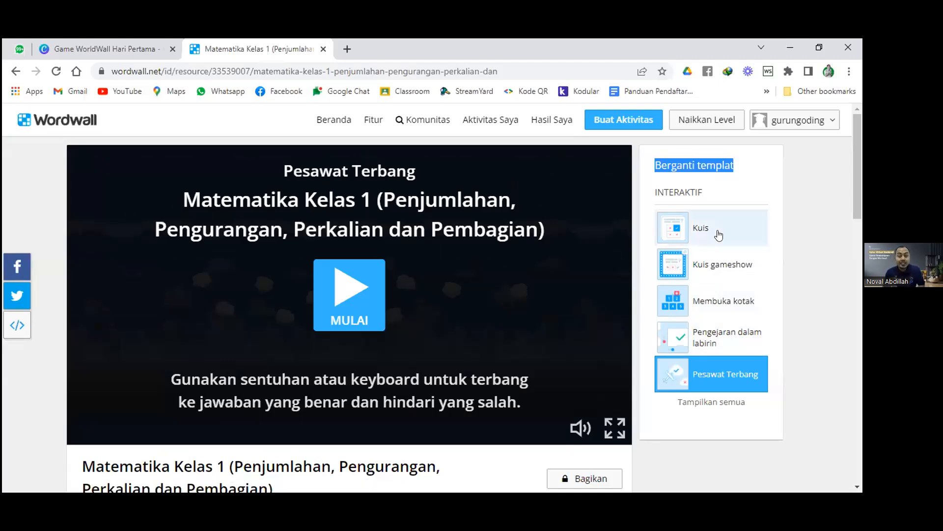
{"action": "left_click", "coordinate": [745, 190]}
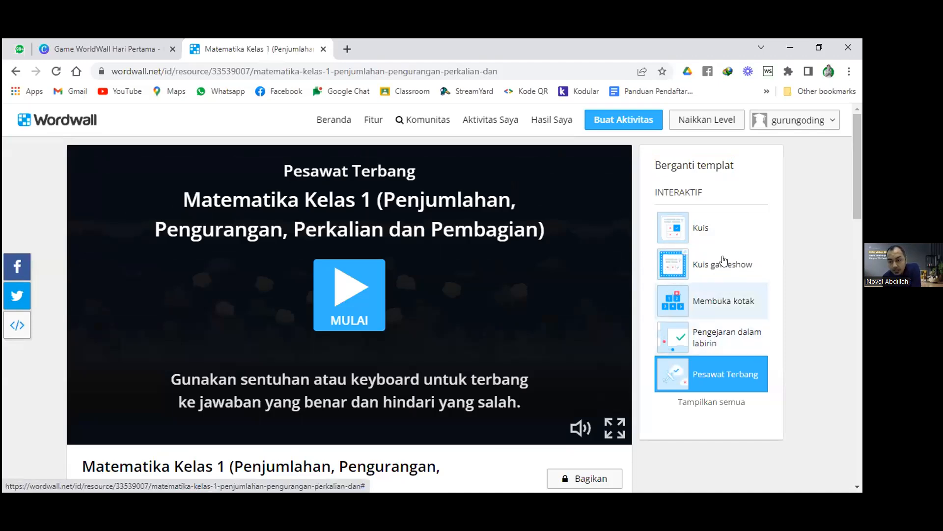
{"action": "left_click", "coordinate": [731, 342]}
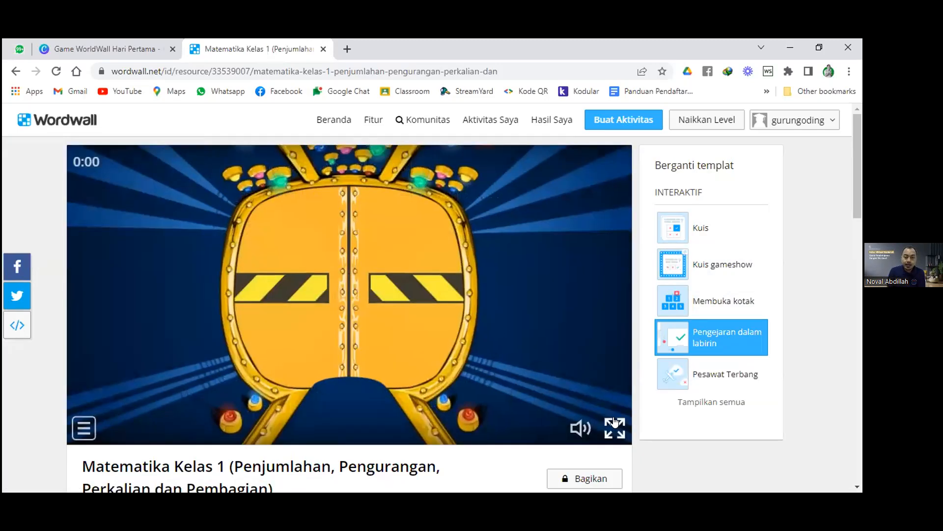
{"action": "left_click", "coordinate": [614, 422]}
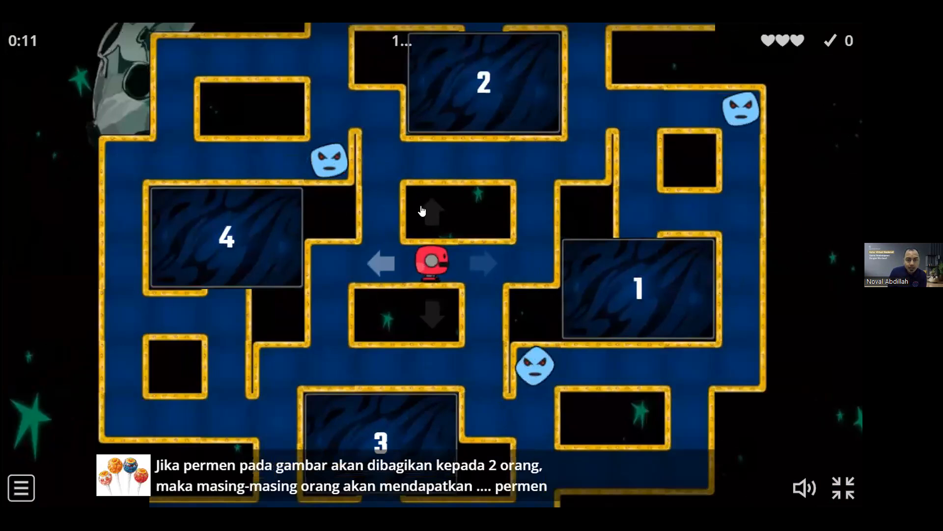
- Play the maze chase by steering the red character past the enemies toward a numbered answer box for the candy-sharing question
{"action": "left_click", "coordinate": [421, 210]}
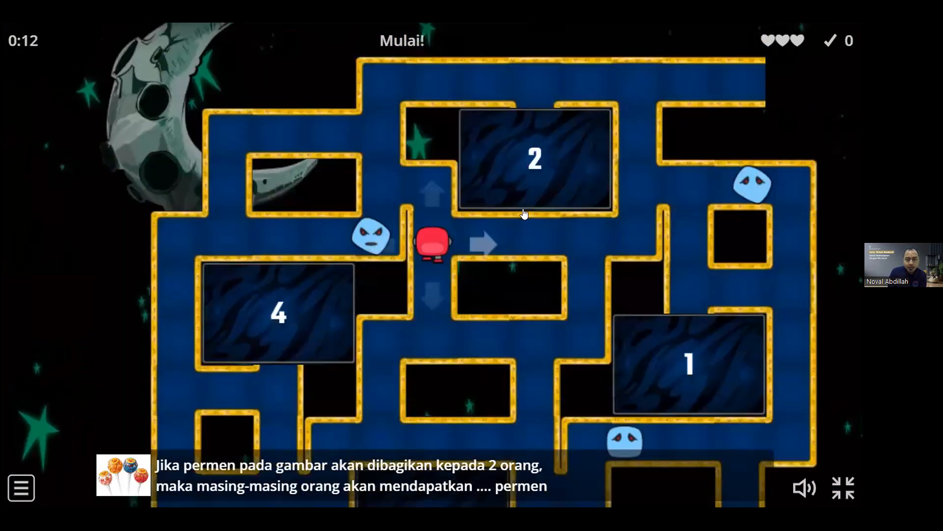
{"action": "left_click", "coordinate": [524, 212]}
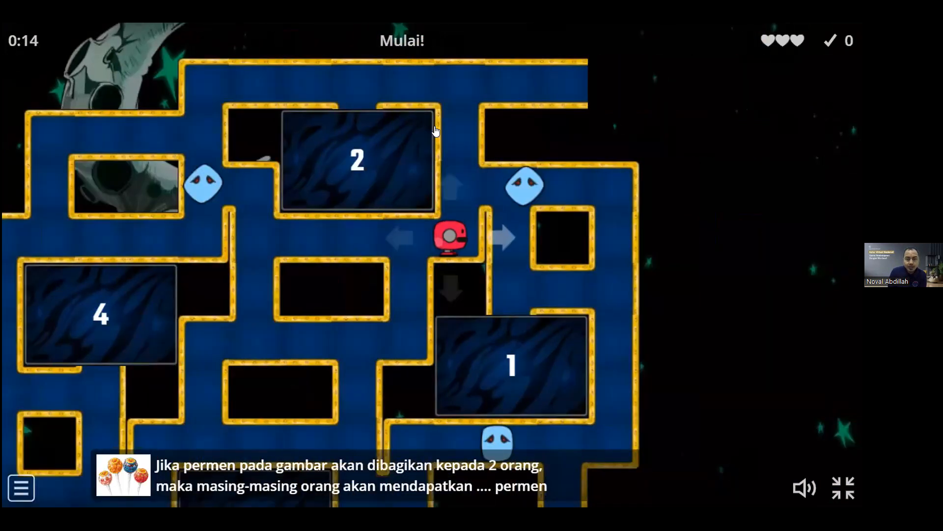
{"action": "left_click", "coordinate": [465, 184]}
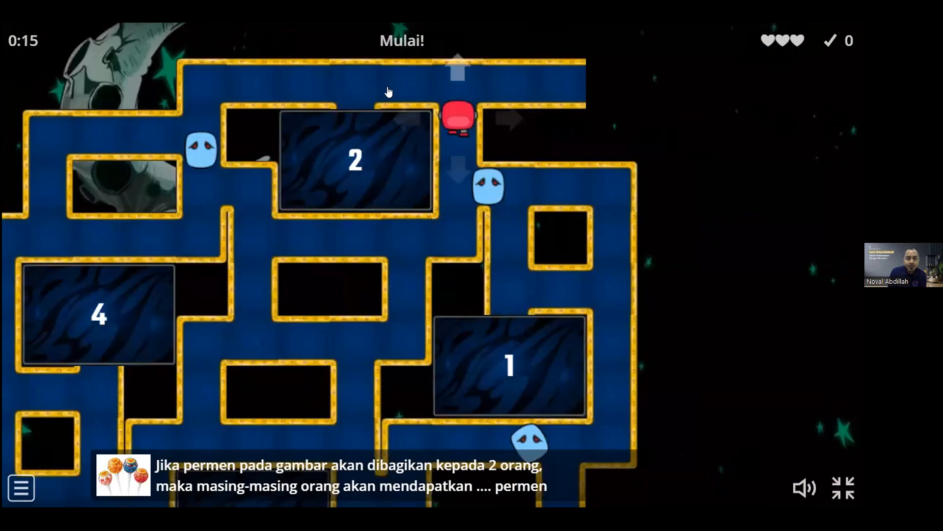
{"action": "left_click", "coordinate": [365, 112]}
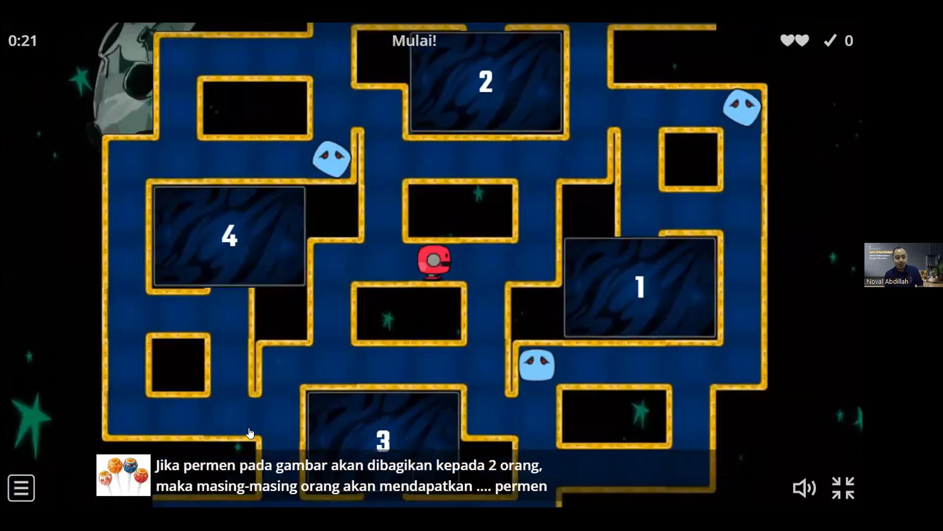
{"action": "key", "text": "Right"}
{"action": "key", "text": "Down"}
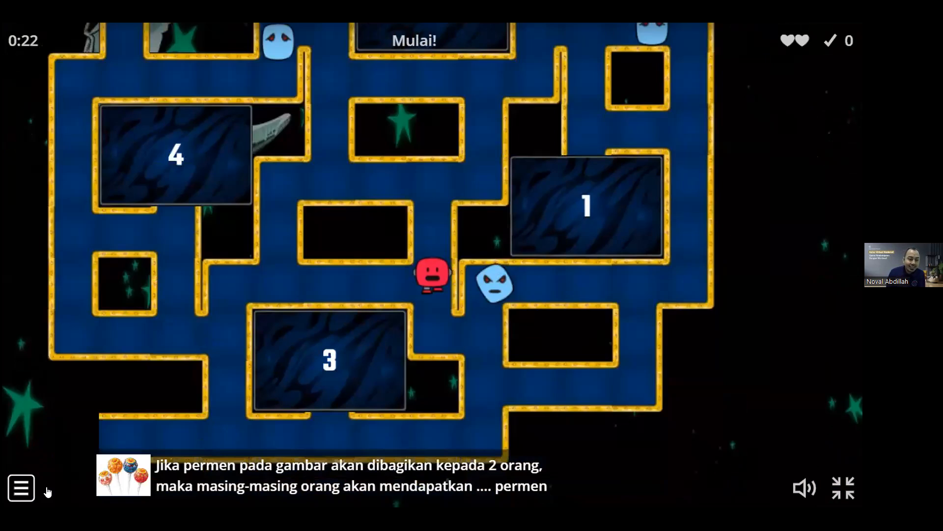